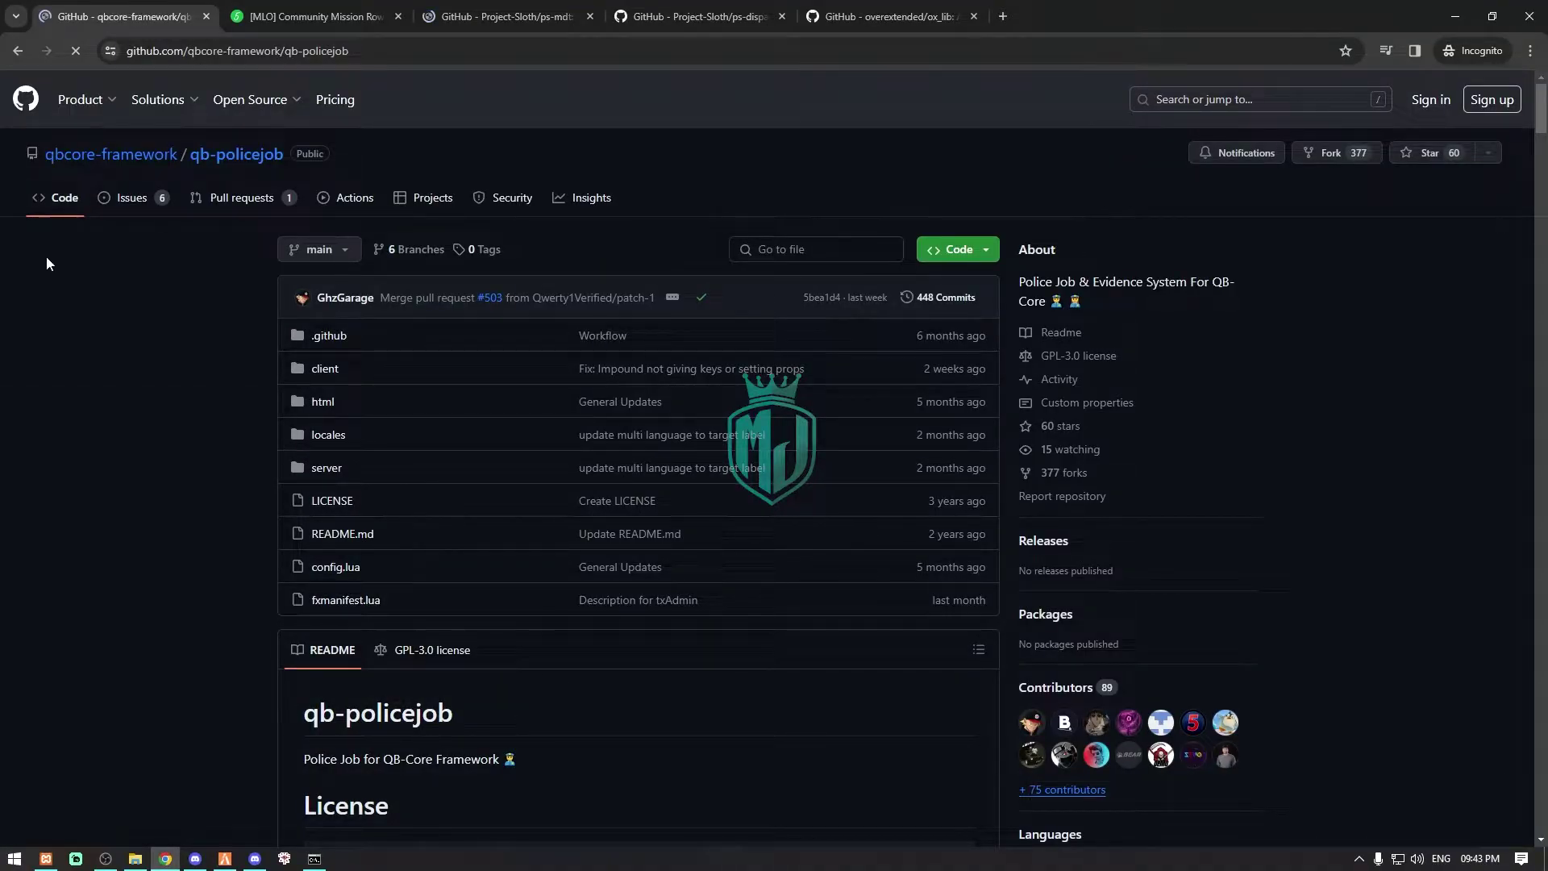
- Download the Community Mission Row PD map from its GTA5-Mods page and return to the mod page
{"action": "scroll", "coordinate": [201, 457], "scroll_direction": "down", "scroll_amount": 10}
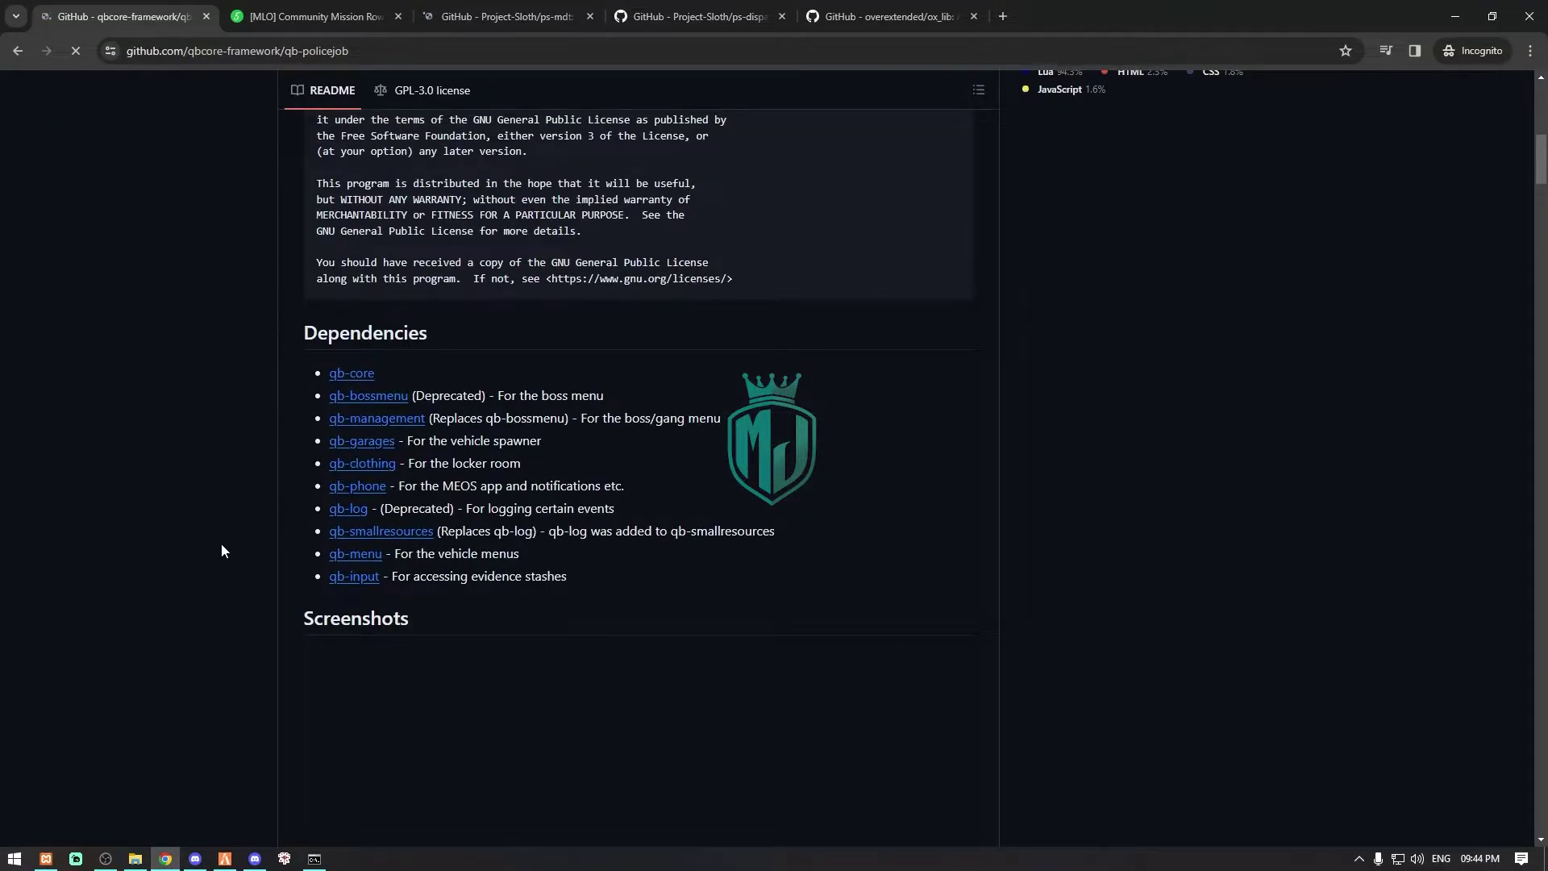
{"action": "scroll", "coordinate": [234, 548], "scroll_direction": "up", "scroll_amount": 10}
{"action": "left_click", "coordinate": [307, 16]}
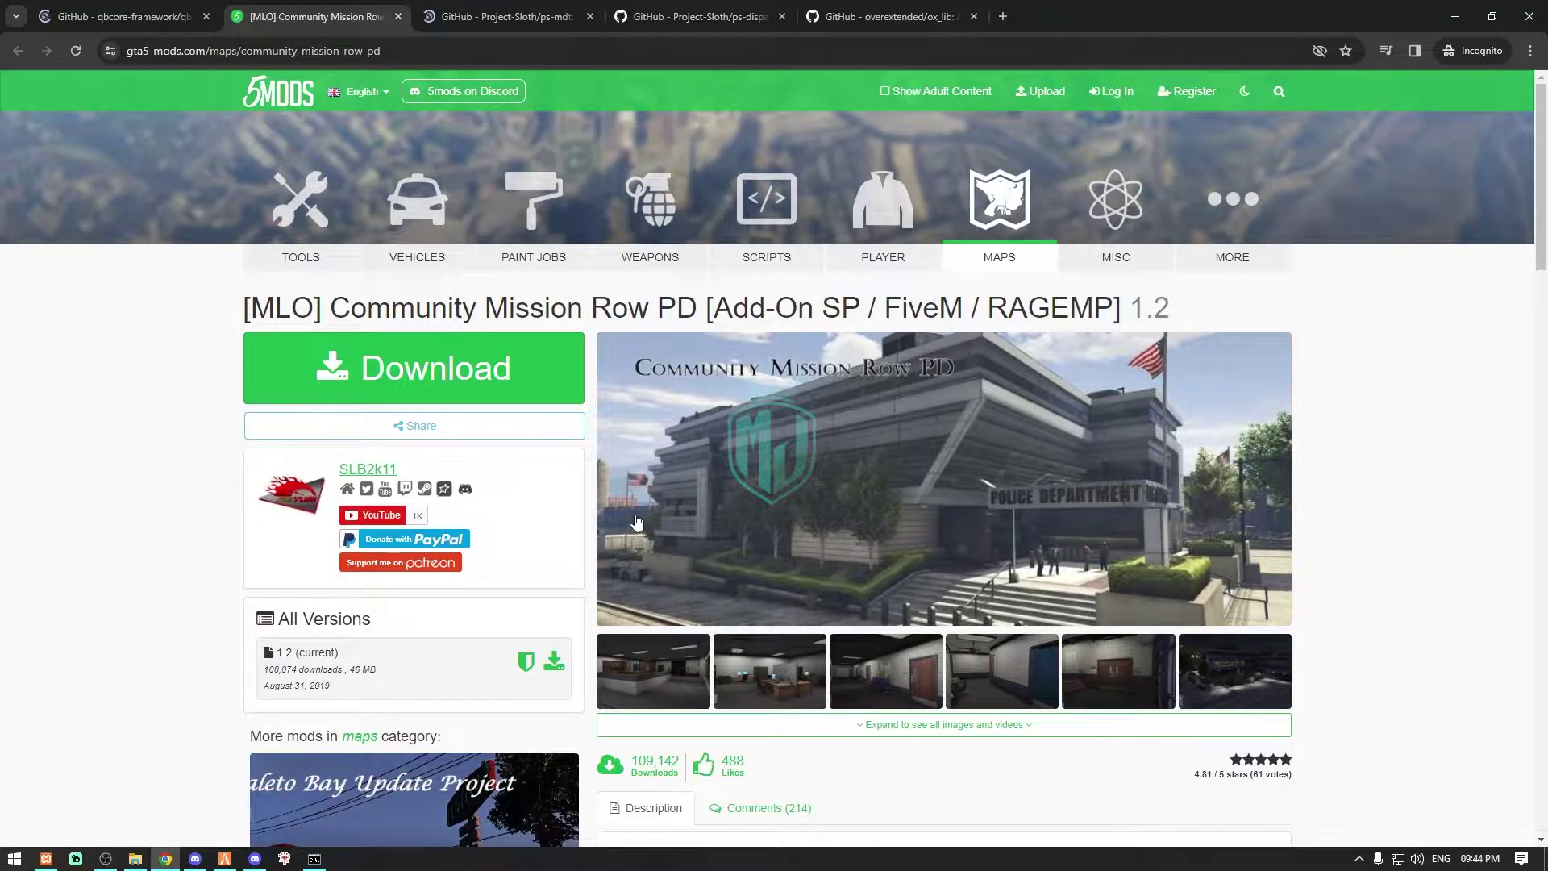
{"action": "scroll", "coordinate": [598, 555], "scroll_direction": "down", "scroll_amount": 4}
{"action": "scroll", "coordinate": [598, 555], "scroll_direction": "down", "scroll_amount": 4}
{"action": "scroll", "coordinate": [598, 555], "scroll_direction": "up", "scroll_amount": 8}
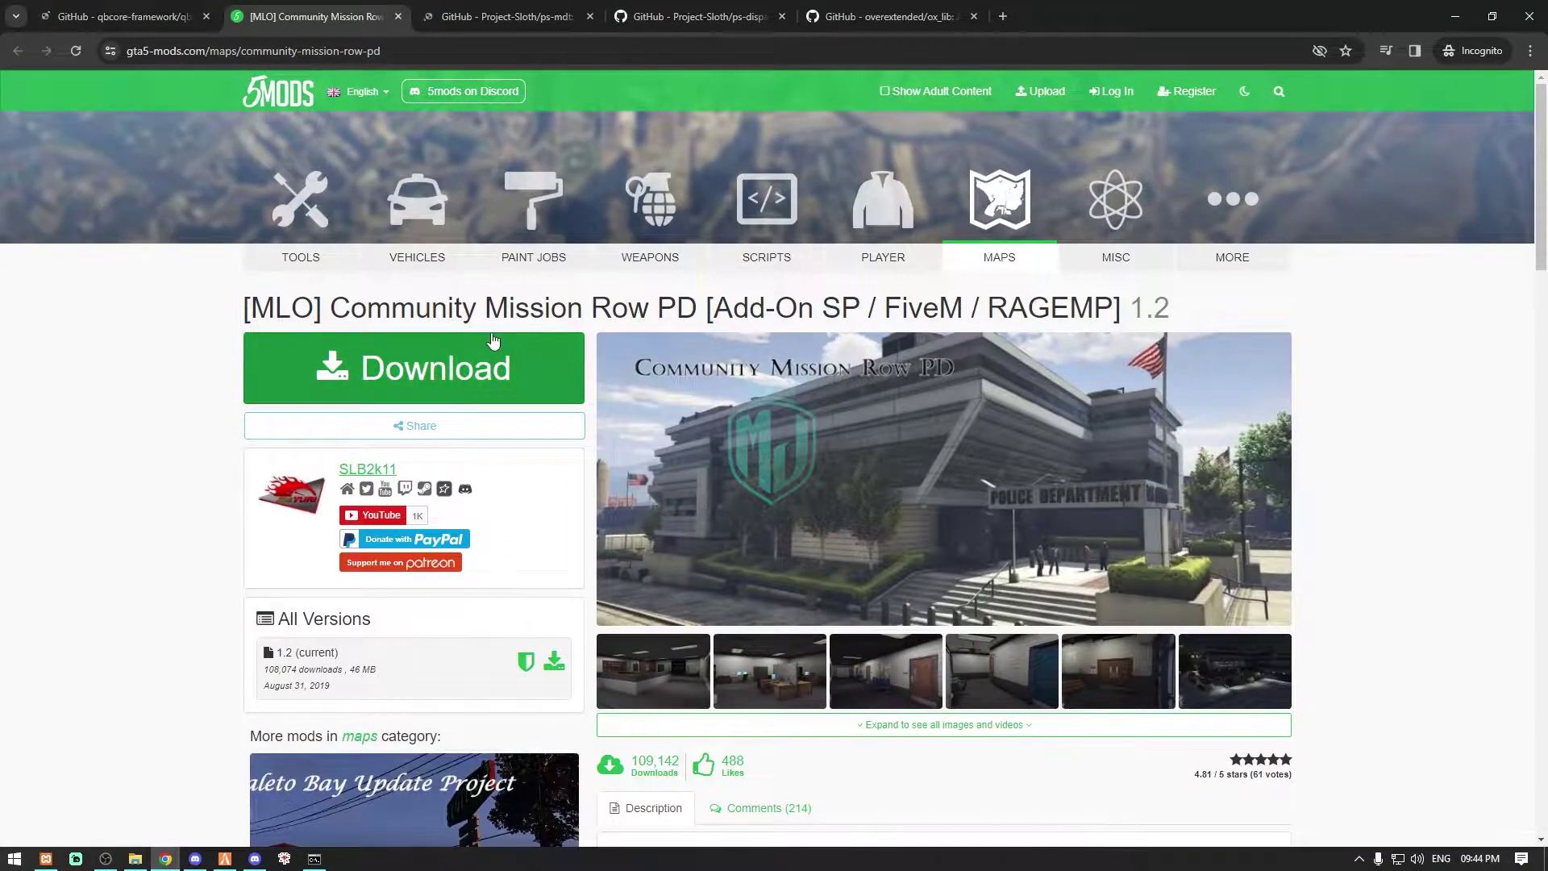
{"action": "left_click", "coordinate": [486, 358]}
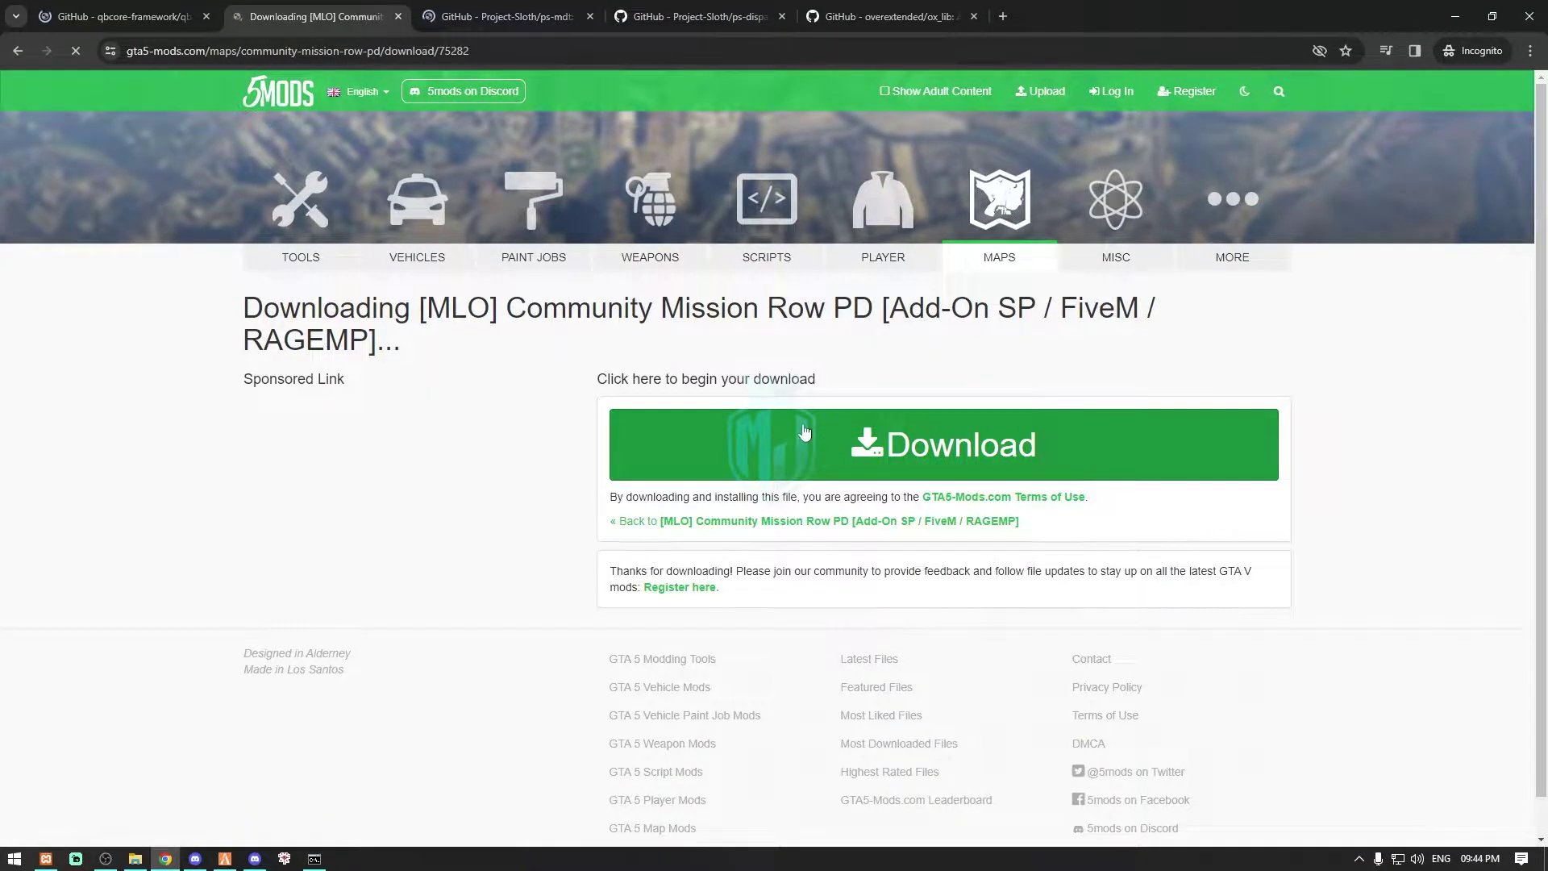
{"action": "key", "text": "alt+Left"}
- Open the downloaded CommunityMissionRowPD archive and copy the SLBK11_MissionRow folder from its FiveM folder
{"action": "left_click", "coordinate": [1387, 52]}
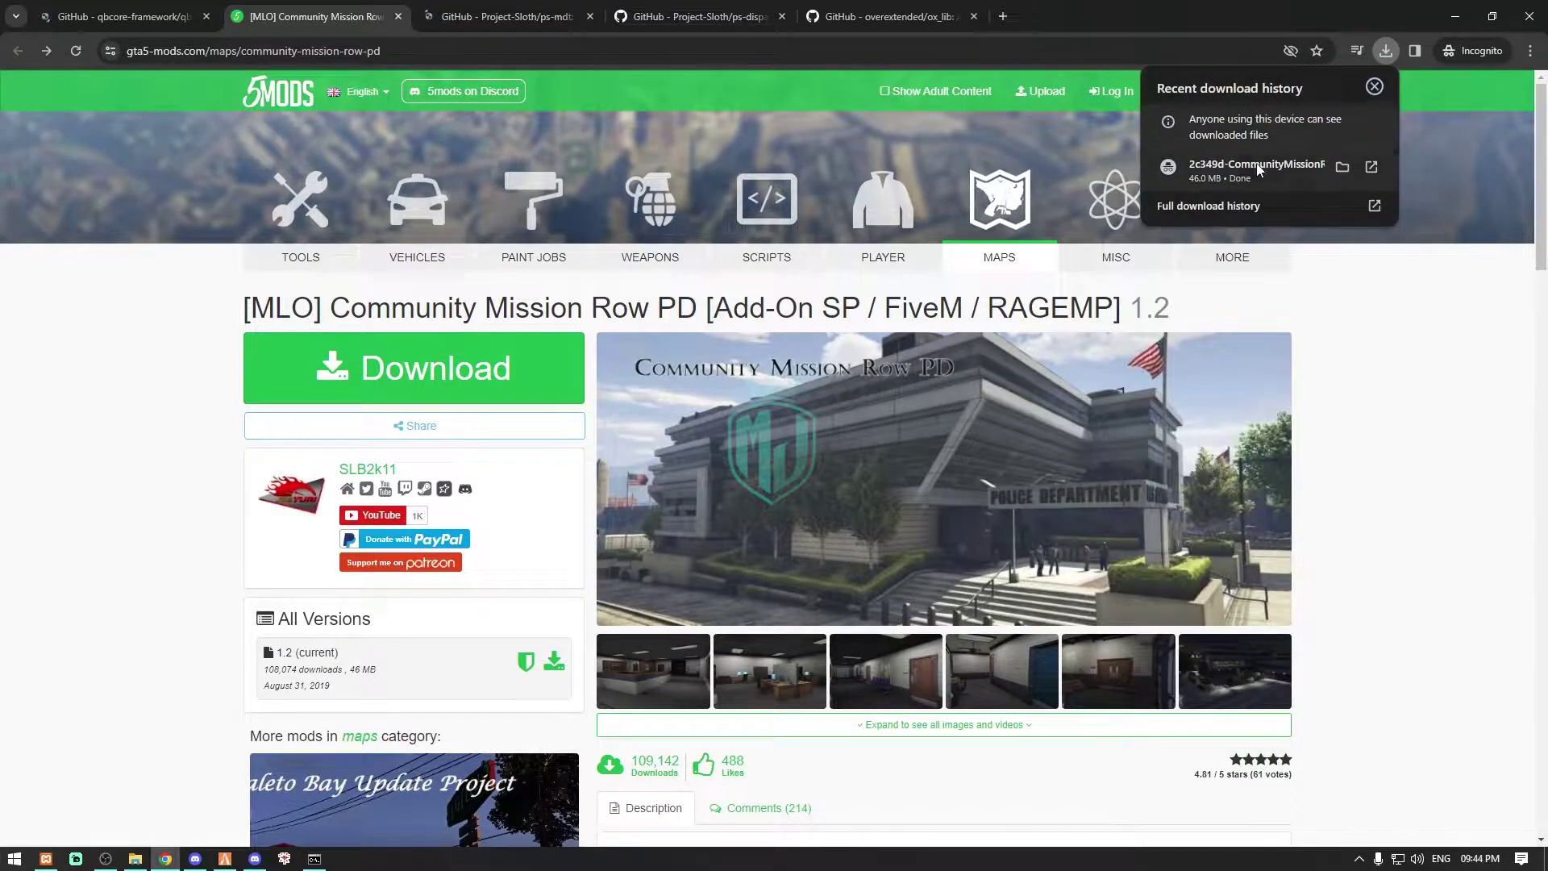
{"action": "left_click", "coordinate": [1250, 163]}
{"action": "left_click_drag", "start_coordinate": [452, 189], "coordinate": [842, 210]}
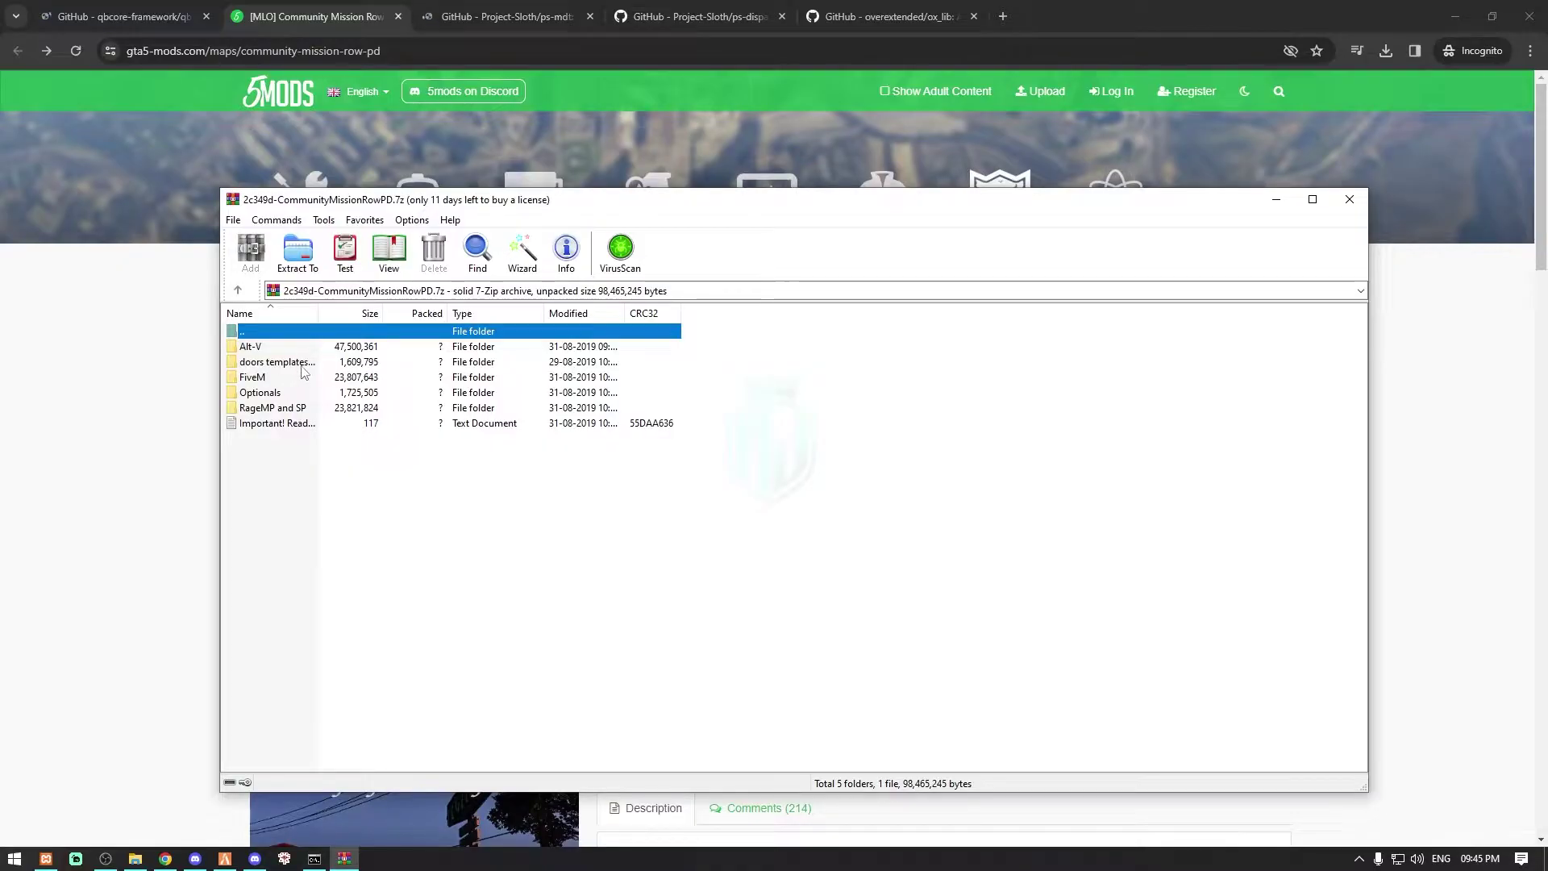
{"action": "double_click", "coordinate": [265, 379]}
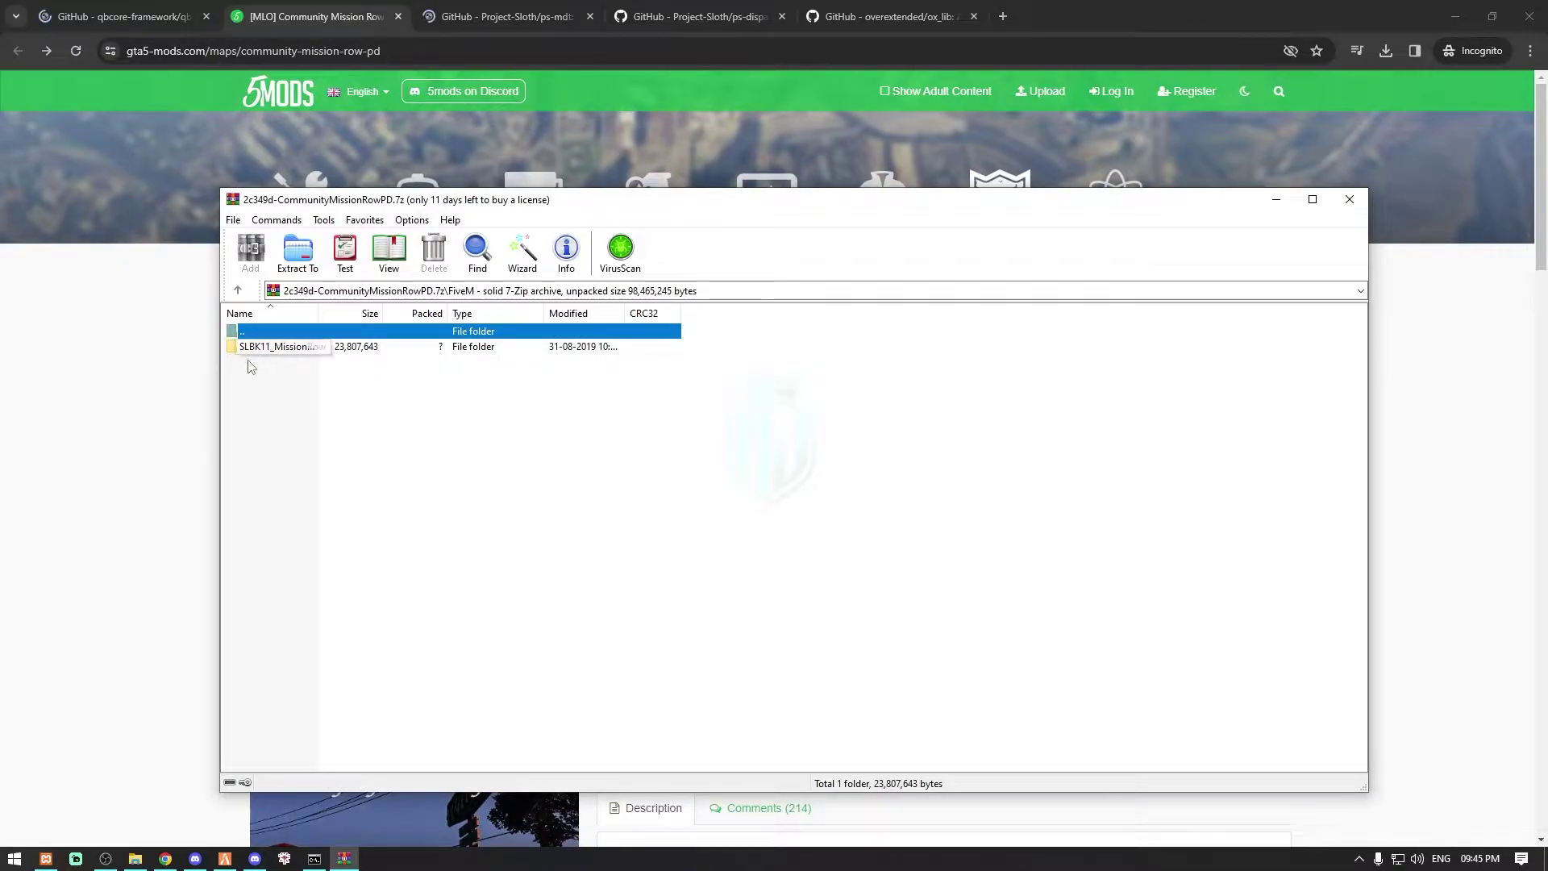
{"action": "double_click", "coordinate": [310, 348]}
{"action": "double_click", "coordinate": [277, 329]}
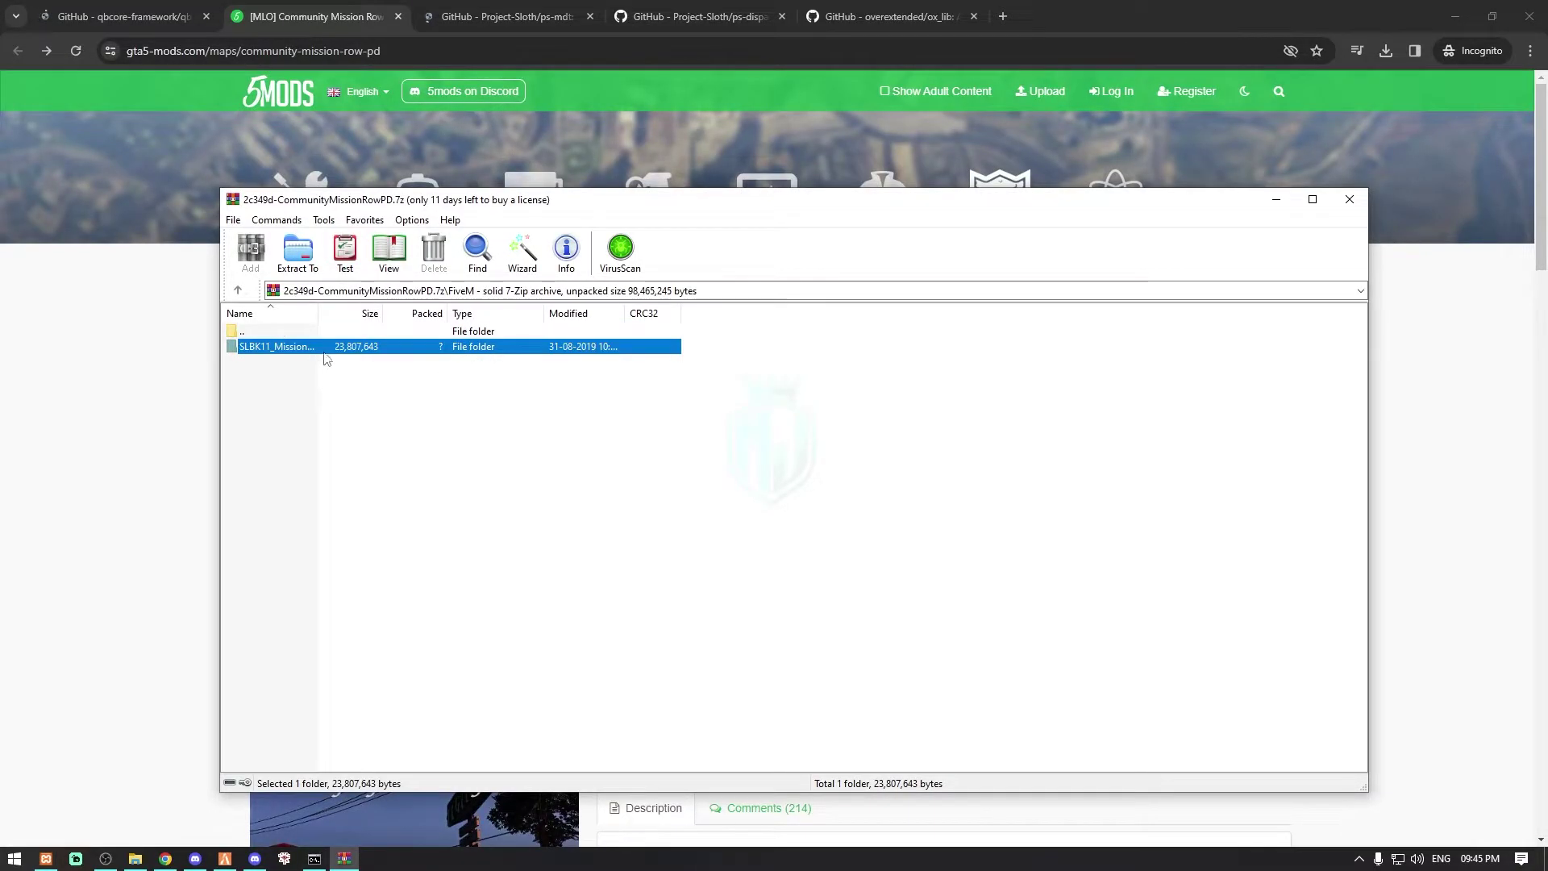
{"action": "key", "text": "ctrl+c"}
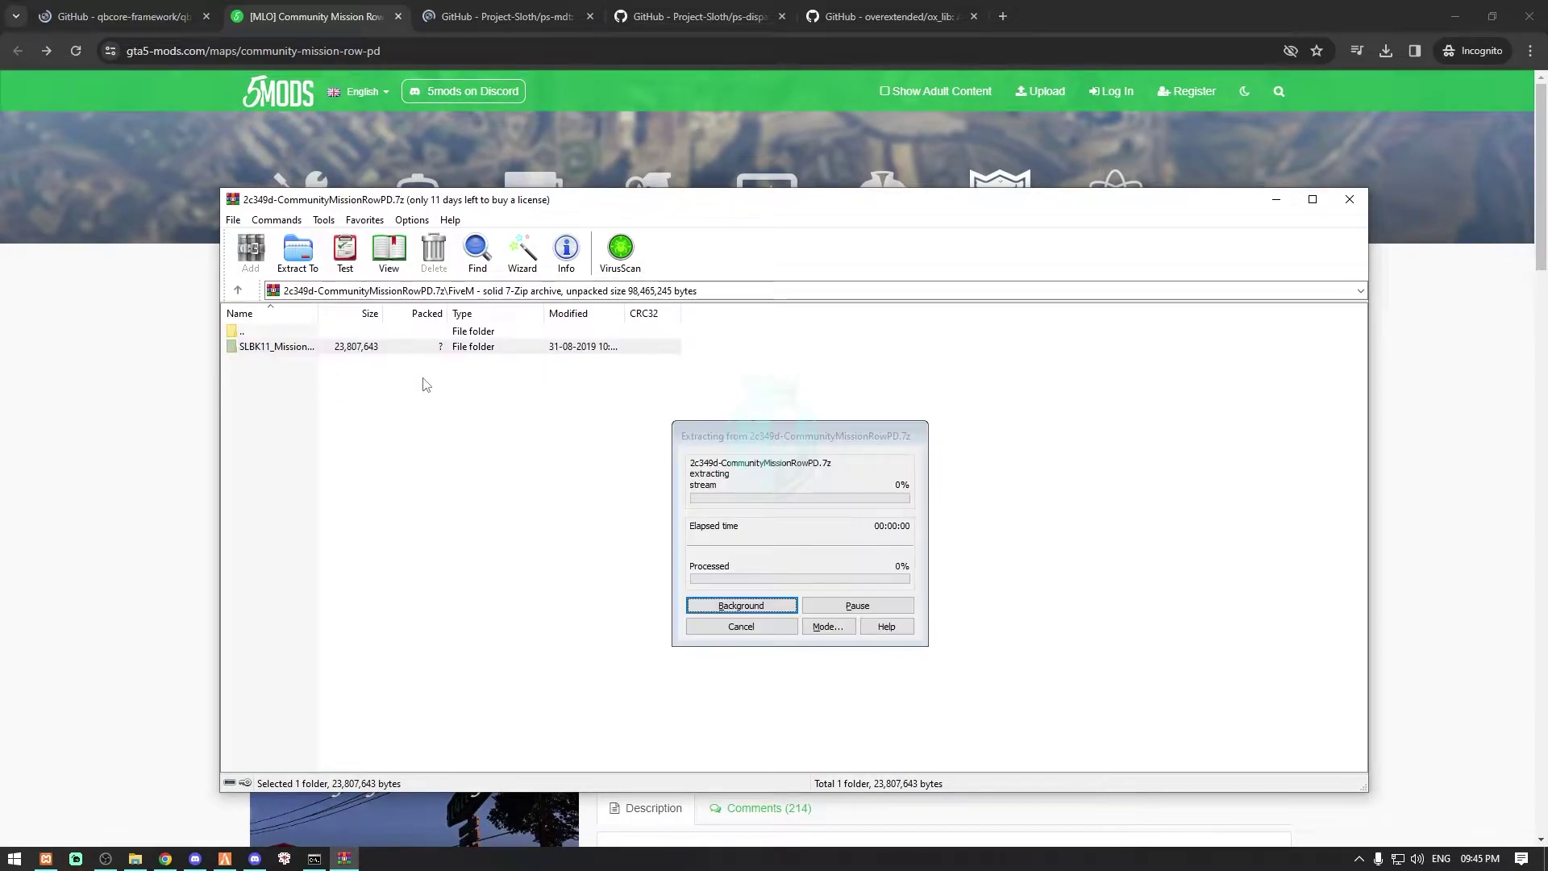
- Paste the copied map folder into the server's resources/[defaultmaps] folder and close the map archive
{"action": "left_click", "coordinate": [135, 858]}
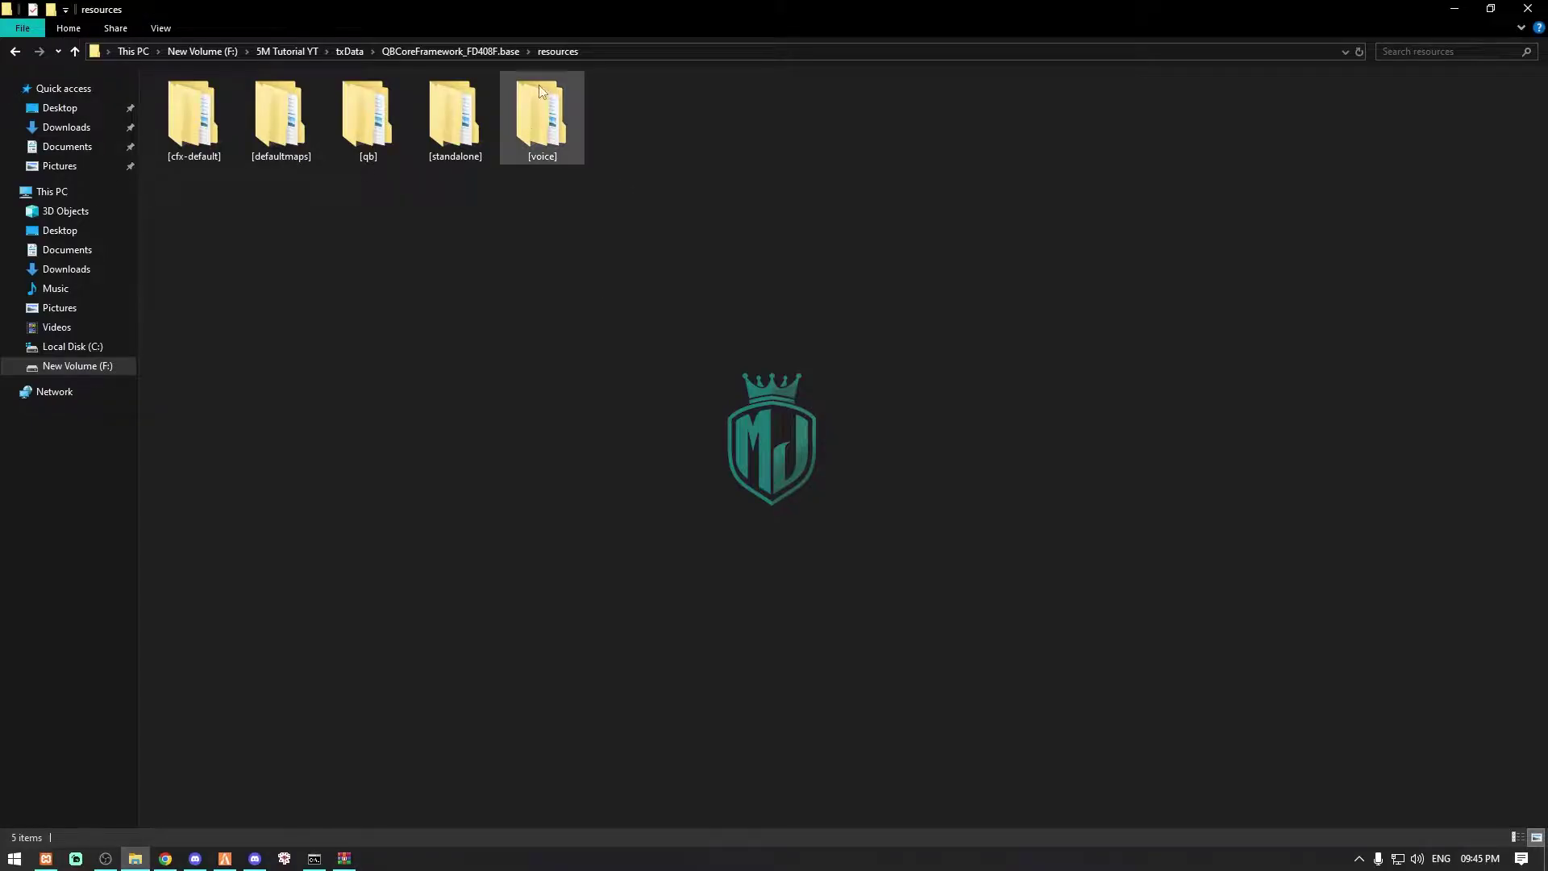
{"action": "double_click", "coordinate": [271, 103]}
{"action": "key", "text": "ctrl+v"}
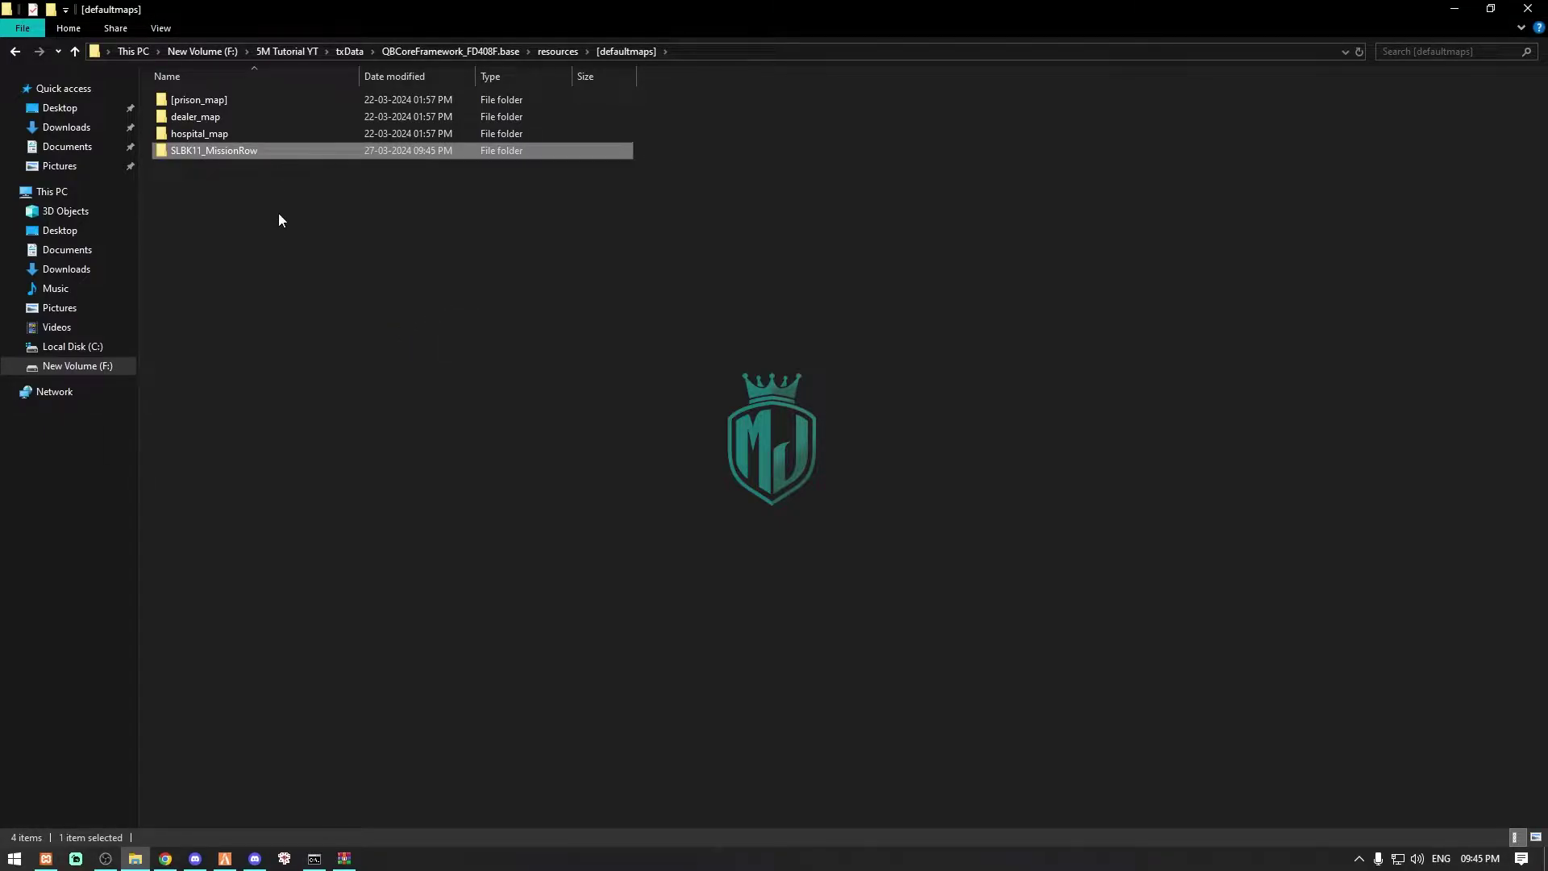
{"action": "left_click", "coordinate": [569, 53]}
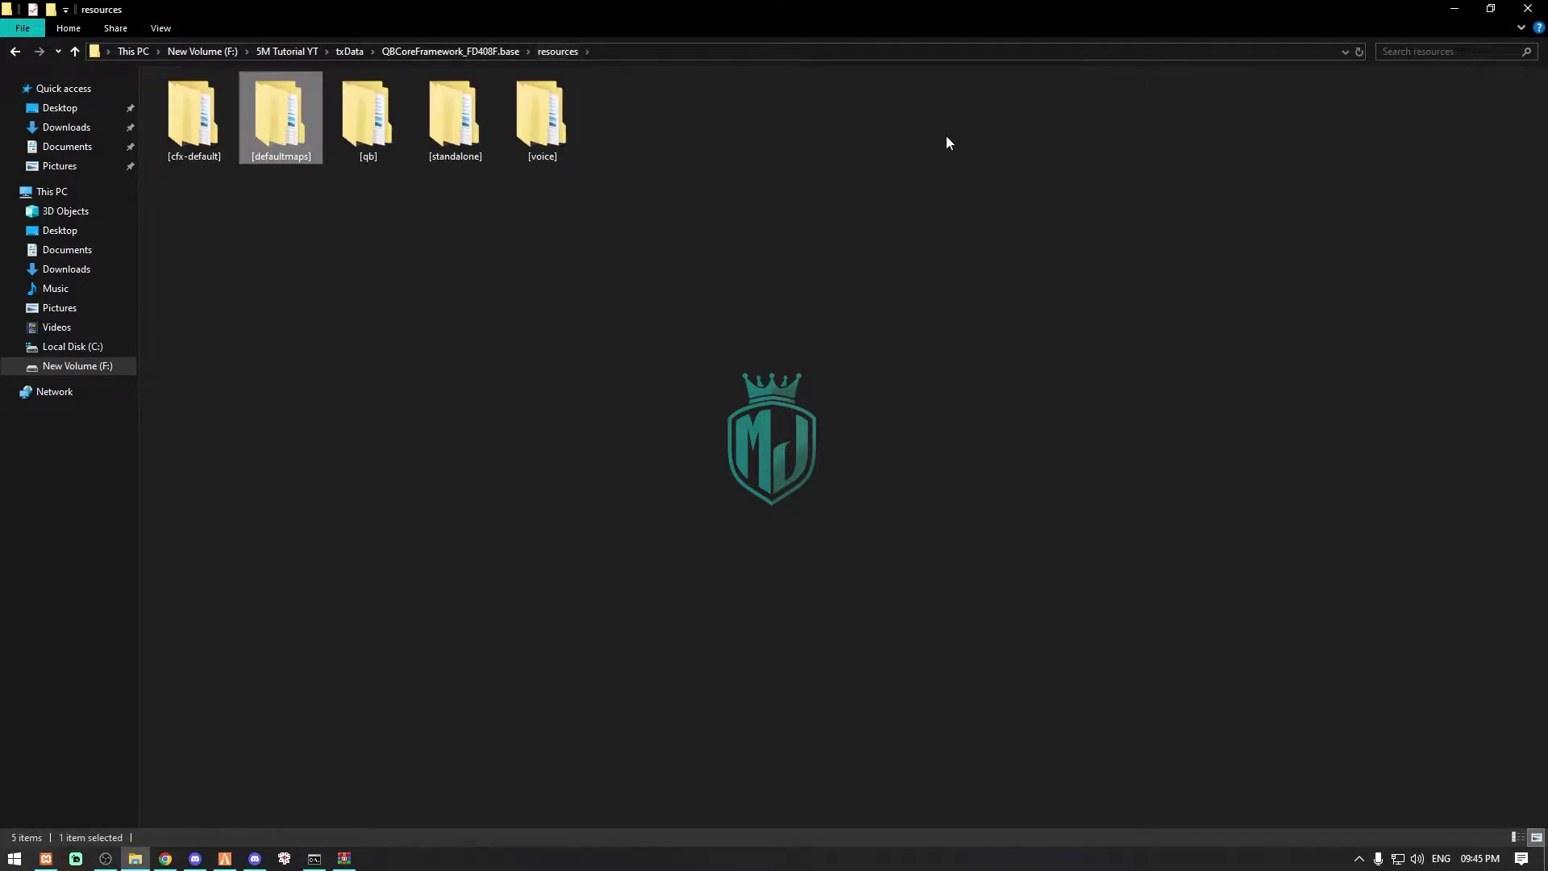
{"action": "left_click", "coordinate": [1458, 8]}
{"action": "left_click", "coordinate": [1354, 199]}
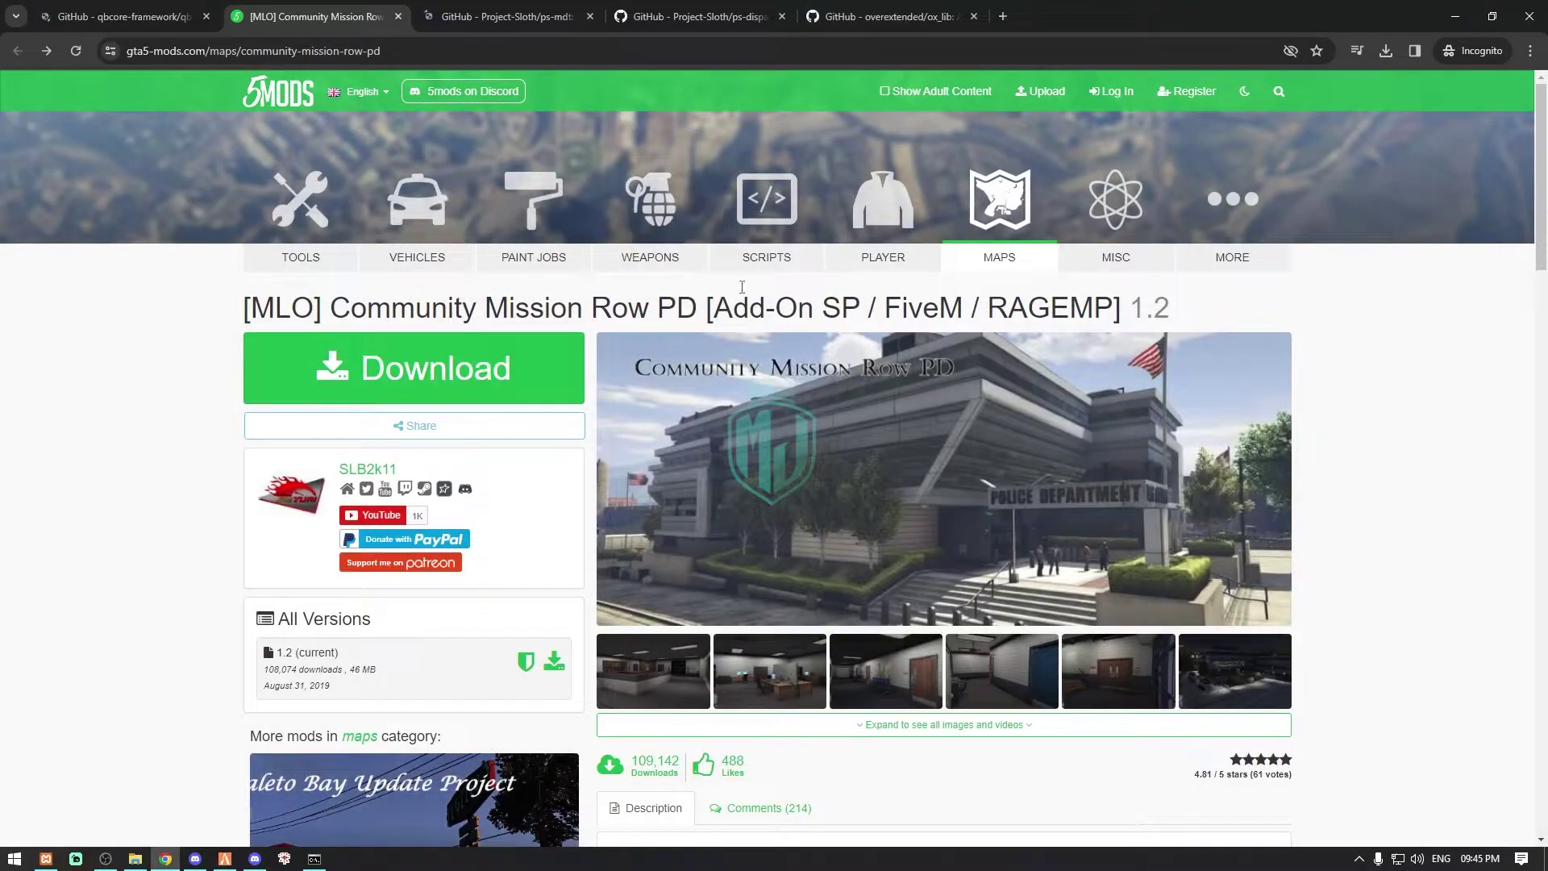
- Download the Project-Sloth ps-mdt repository from GitHub as a ZIP
{"action": "scroll", "coordinate": [365, 401], "scroll_direction": "down", "scroll_amount": 6}
{"action": "scroll", "coordinate": [364, 401], "scroll_direction": "up", "scroll_amount": 6}
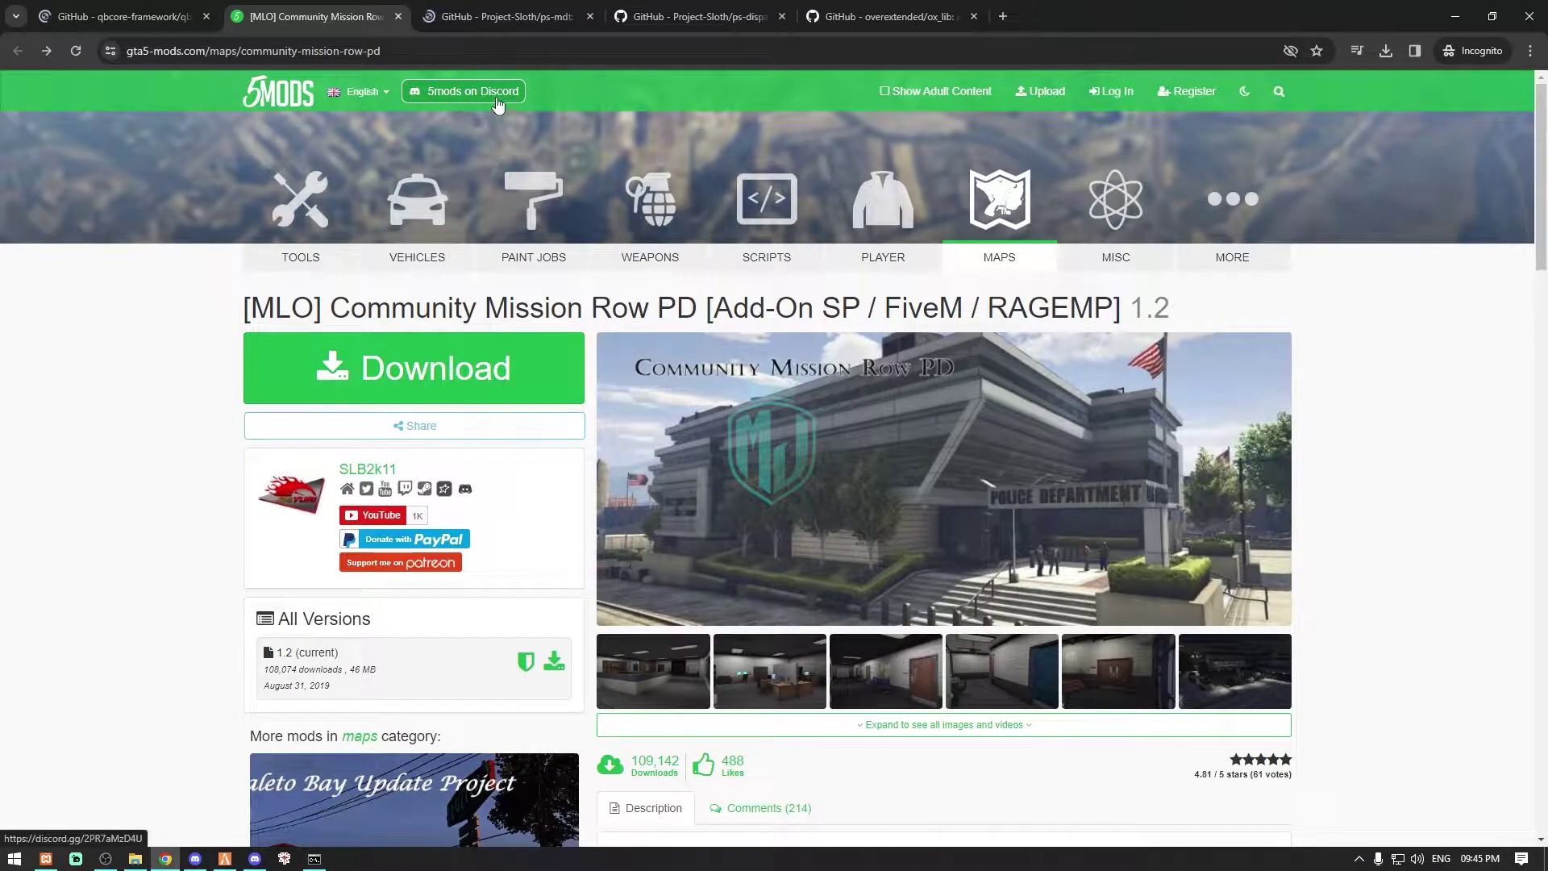
{"action": "left_click", "coordinate": [504, 16]}
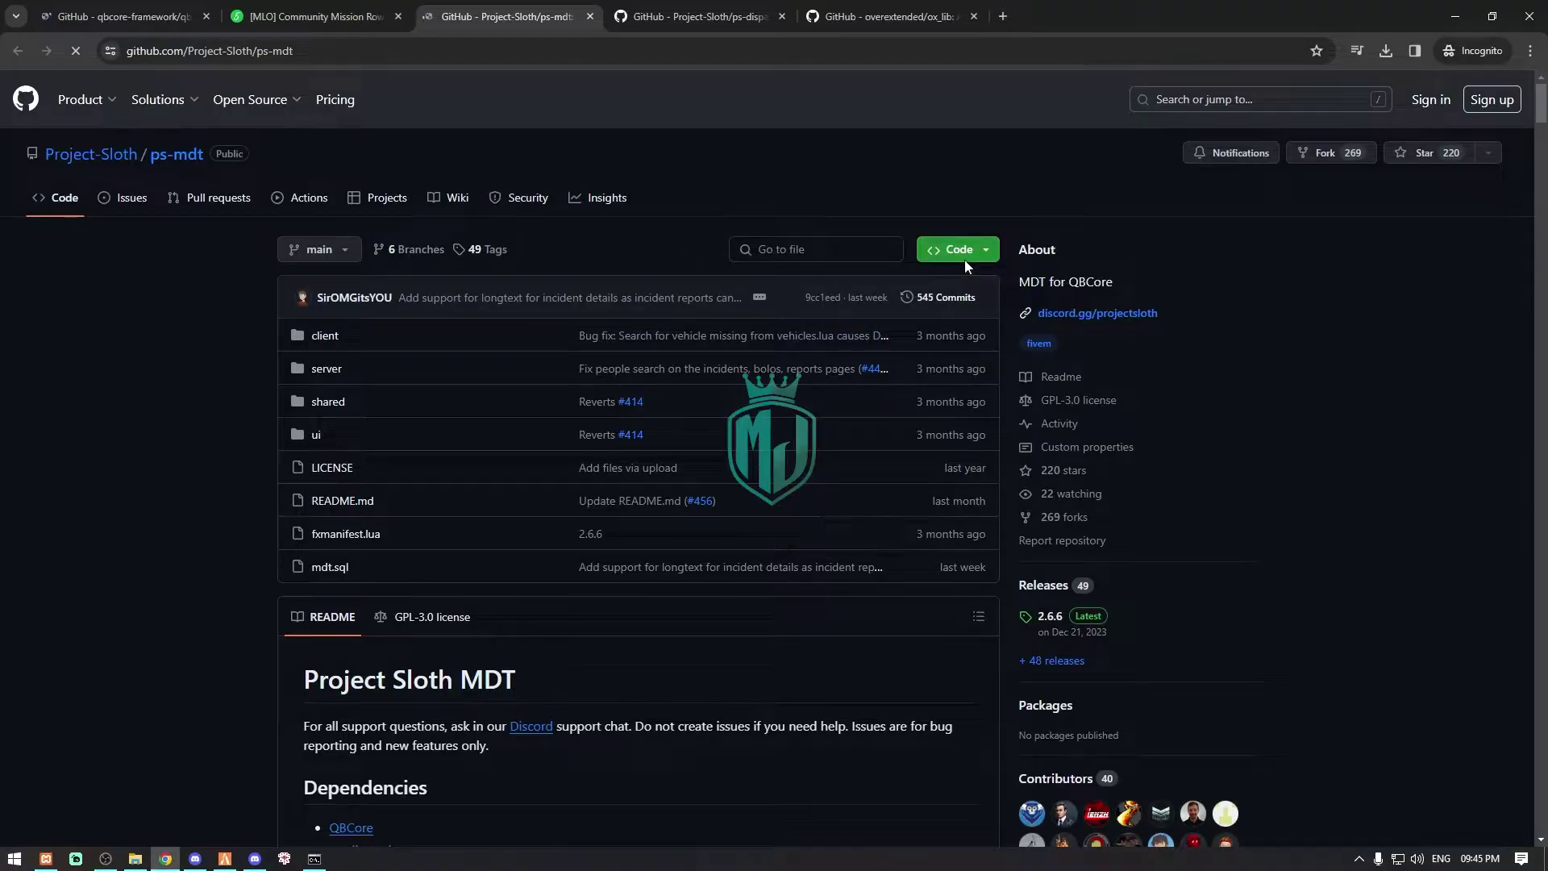
{"action": "left_click", "coordinate": [925, 257]}
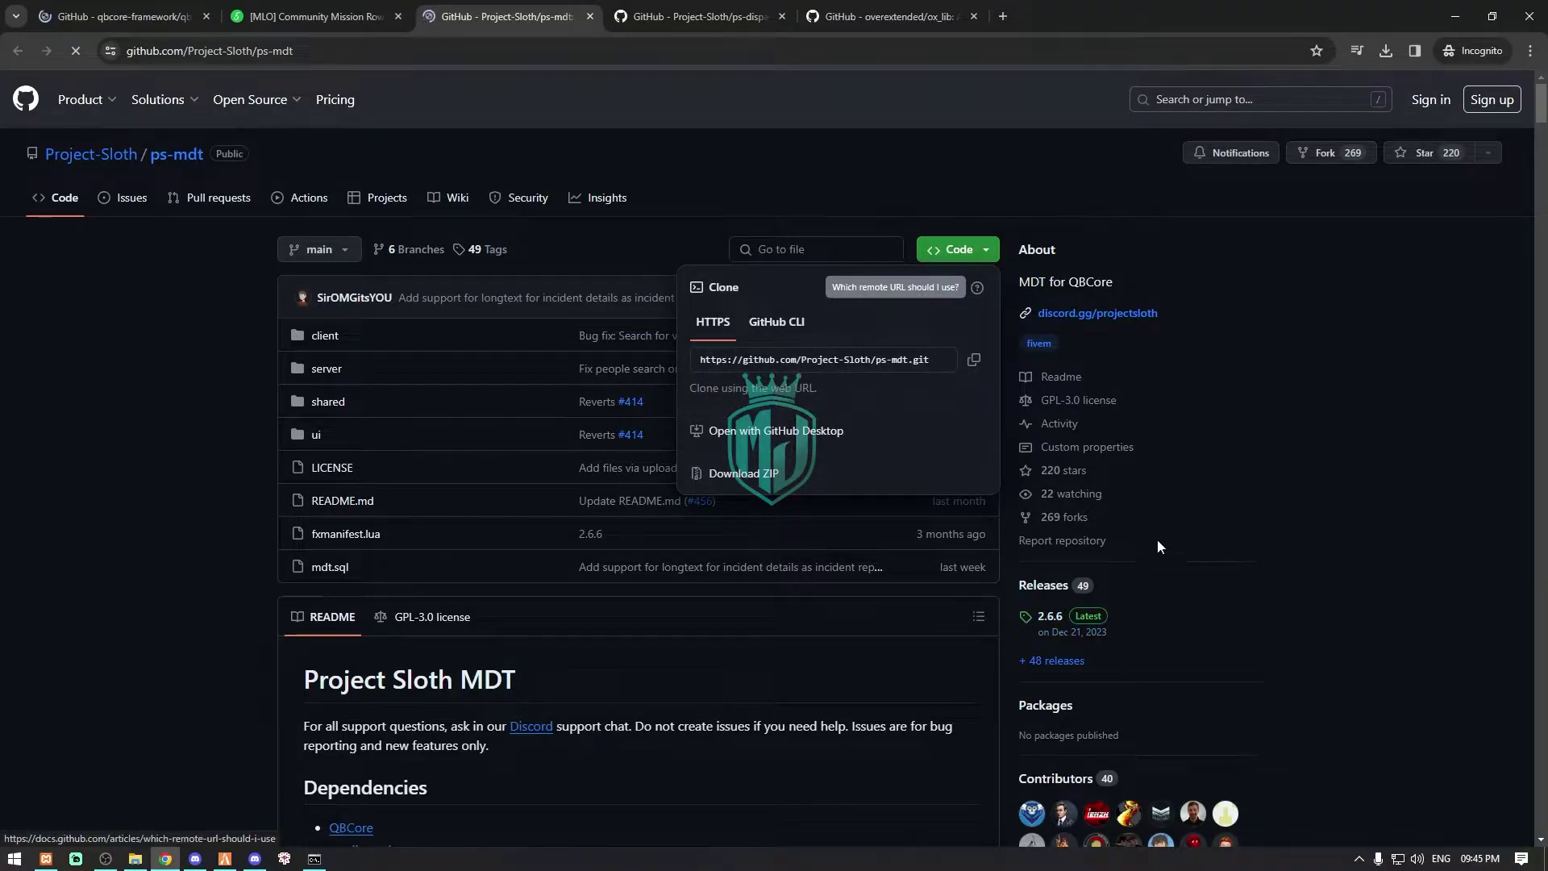
{"action": "left_click", "coordinate": [748, 473]}
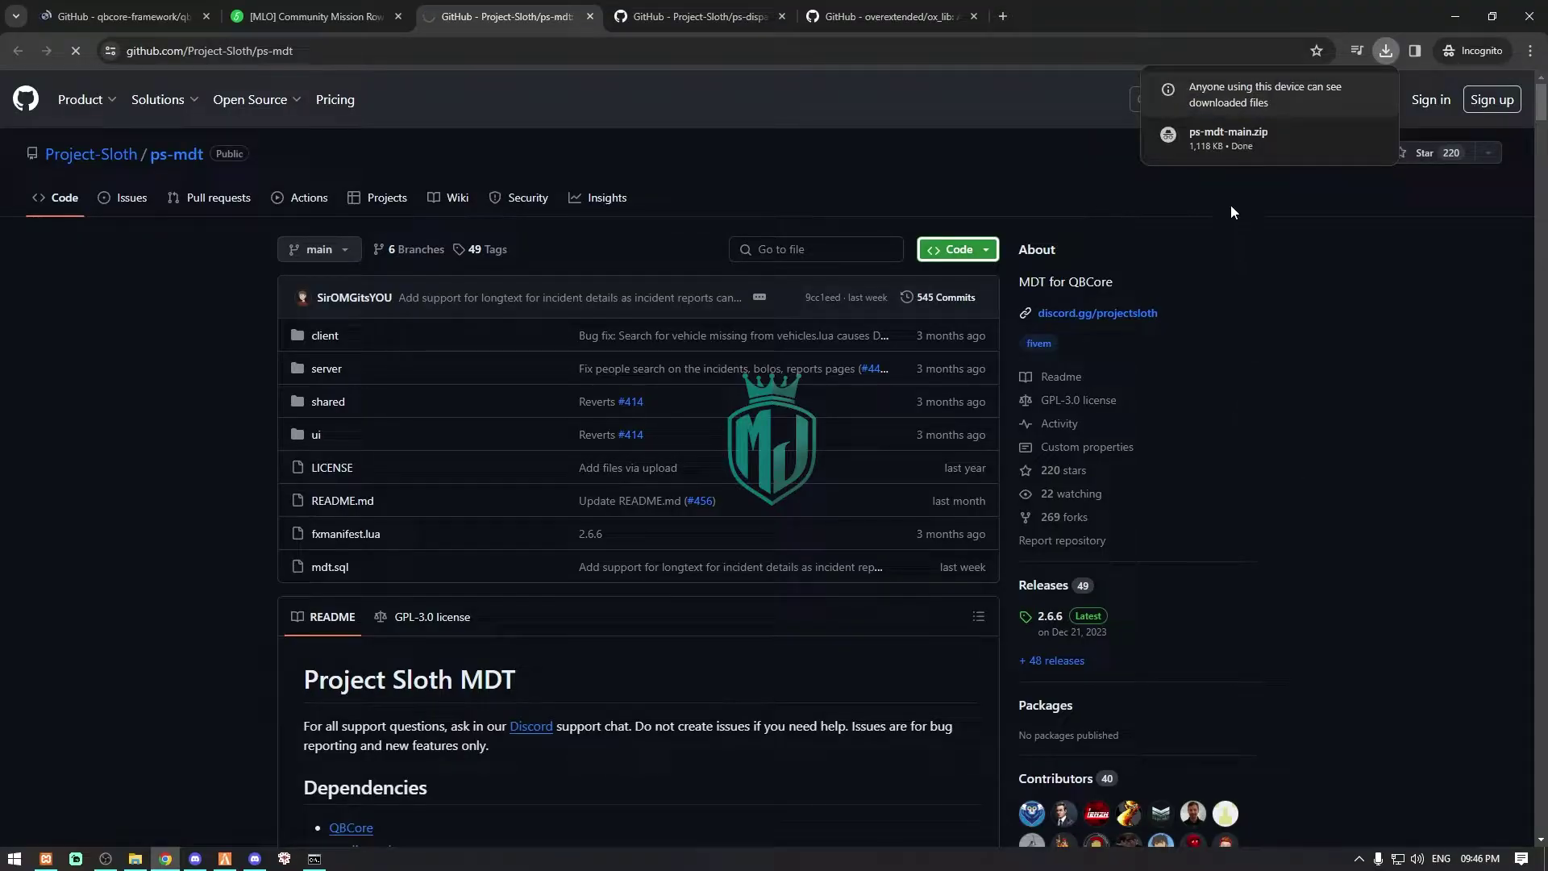
- Copy the ps-mdt-main folder from the downloaded archive into the server's resources/[standalone] folder
{"action": "left_click", "coordinate": [1227, 137]}
{"action": "left_click", "coordinate": [304, 346]}
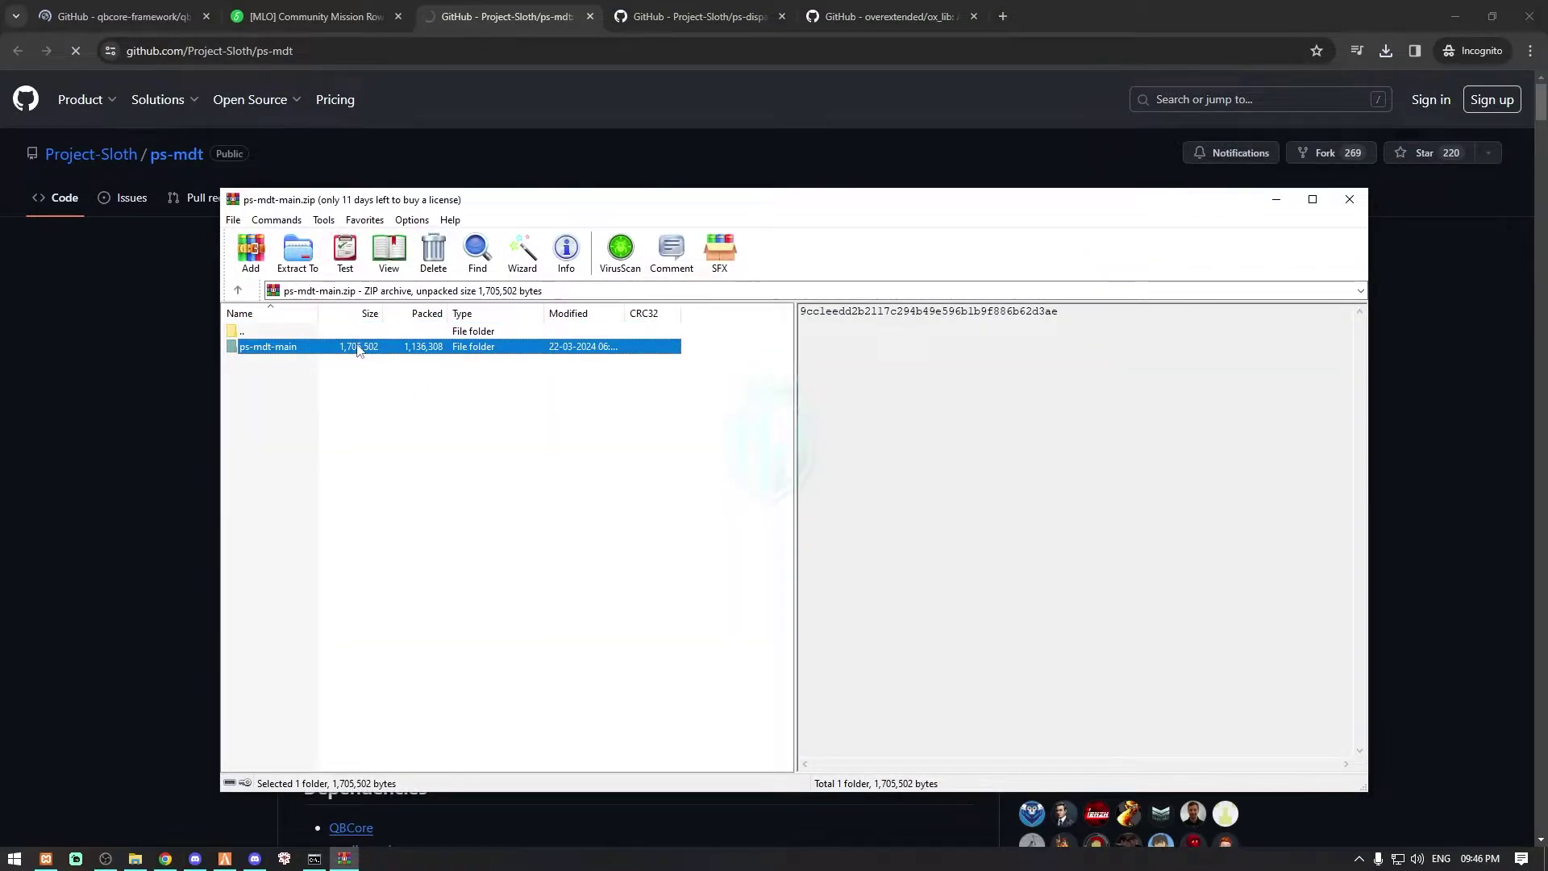
{"action": "left_click", "coordinate": [136, 860]}
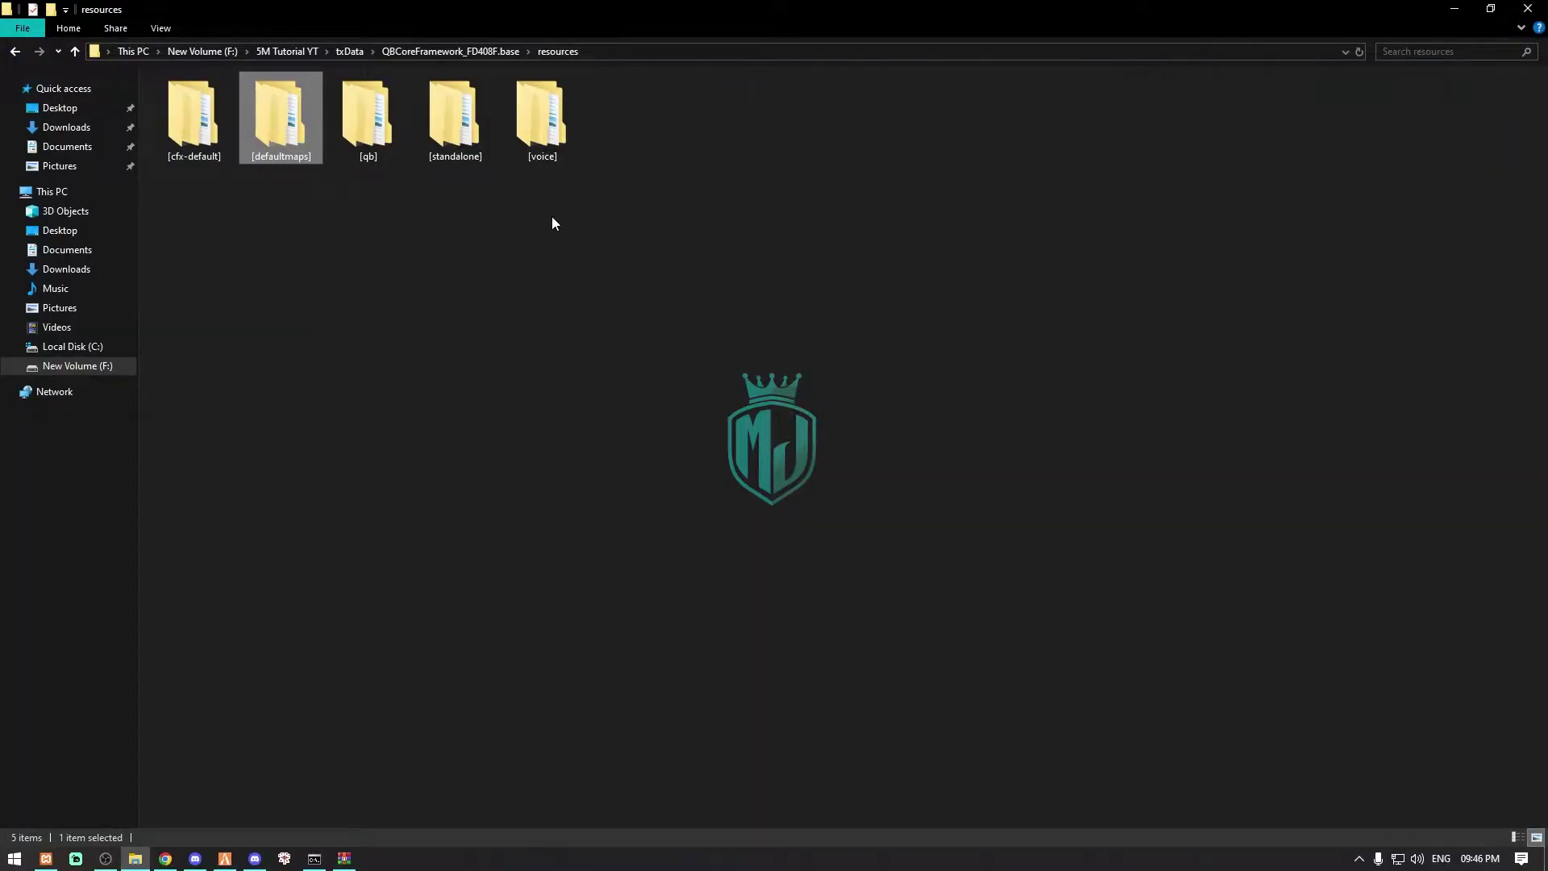
{"action": "double_click", "coordinate": [455, 119]}
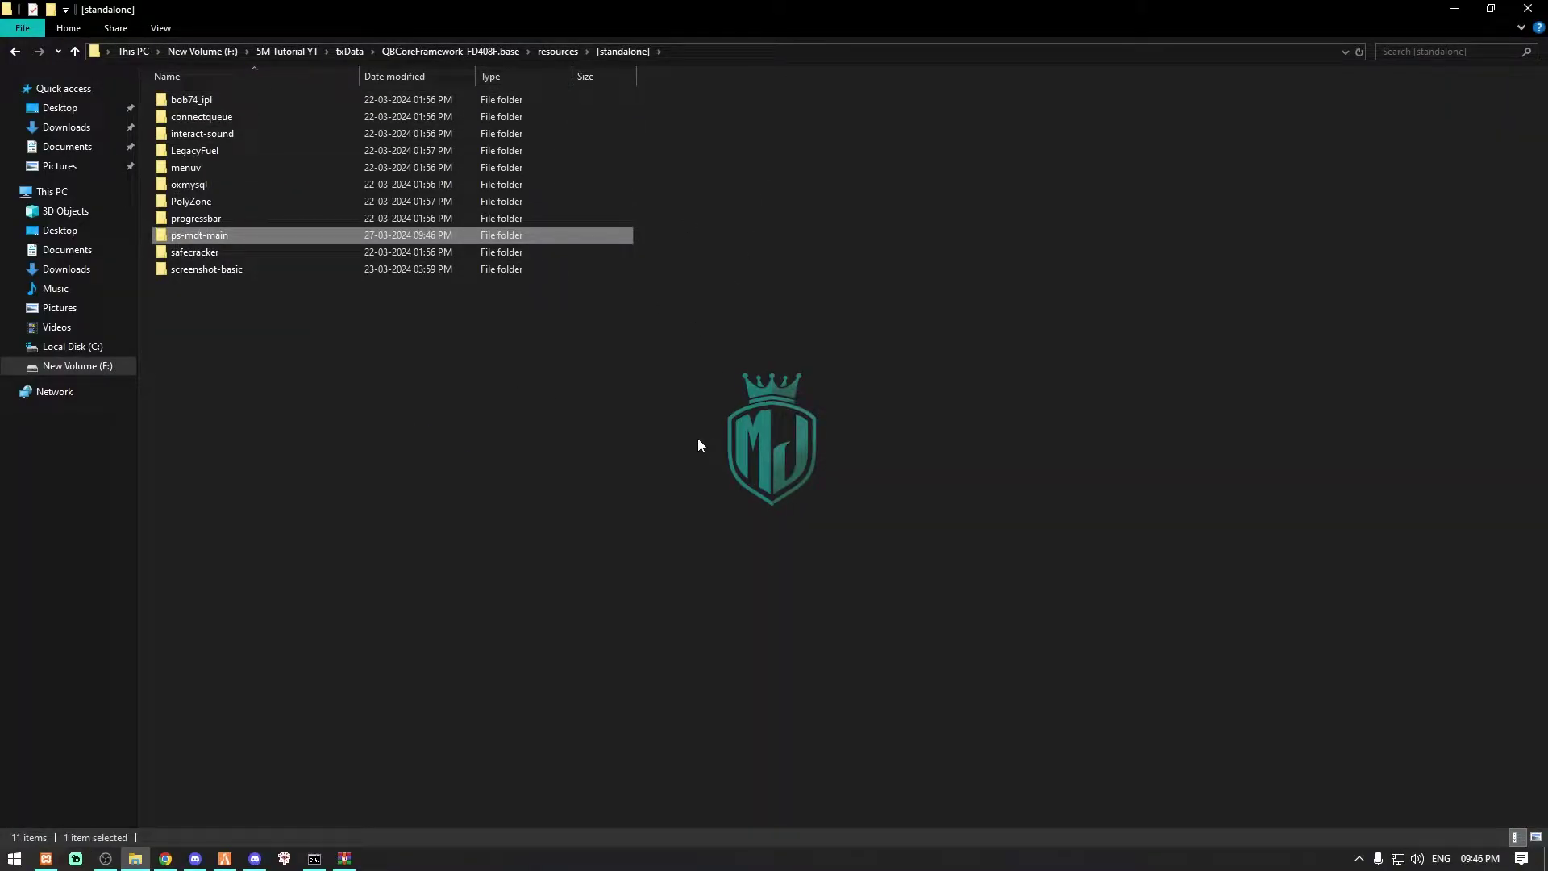
- Rename the ps-mdt-main folder as ps-mdt
{"action": "key", "text": "F2"}
{"action": "key", "text": "BackSpace"}
{"action": "key", "text": "Return"}
- Run ps-mdt's mdt.sql script on the qbcoreframework_fd408f database in HeidiSQL, and return to the [standalone] folder
{"action": "key", "text": "Return"}
{"action": "key", "text": "alt+Left"}
{"action": "double_click", "coordinate": [515, 235]}
{"action": "double_click", "coordinate": [270, 208]}
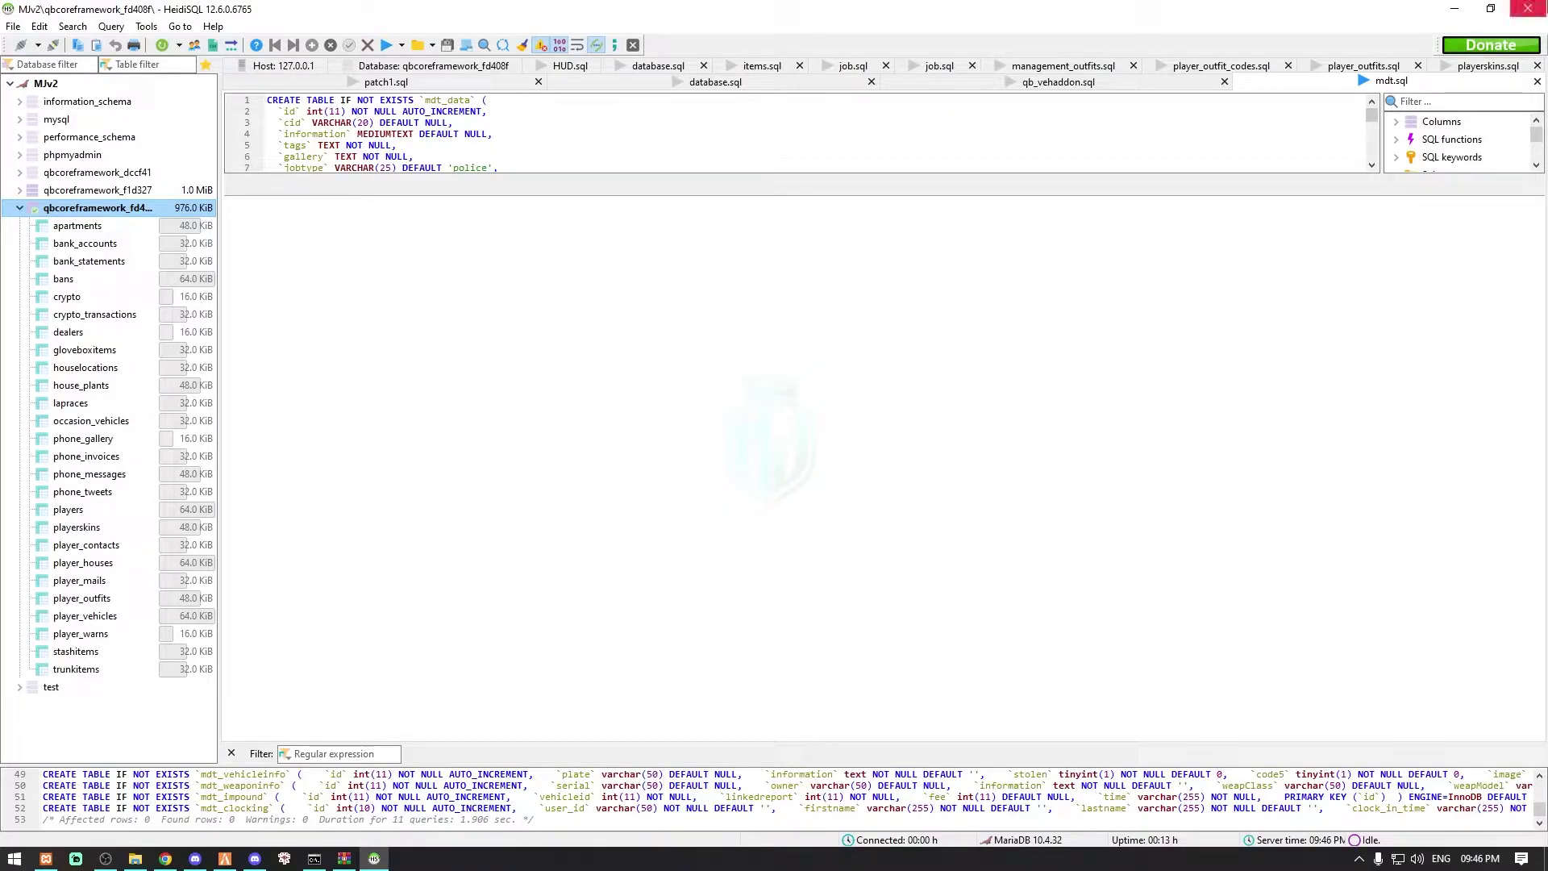
{"action": "left_click", "coordinate": [1528, 9]}
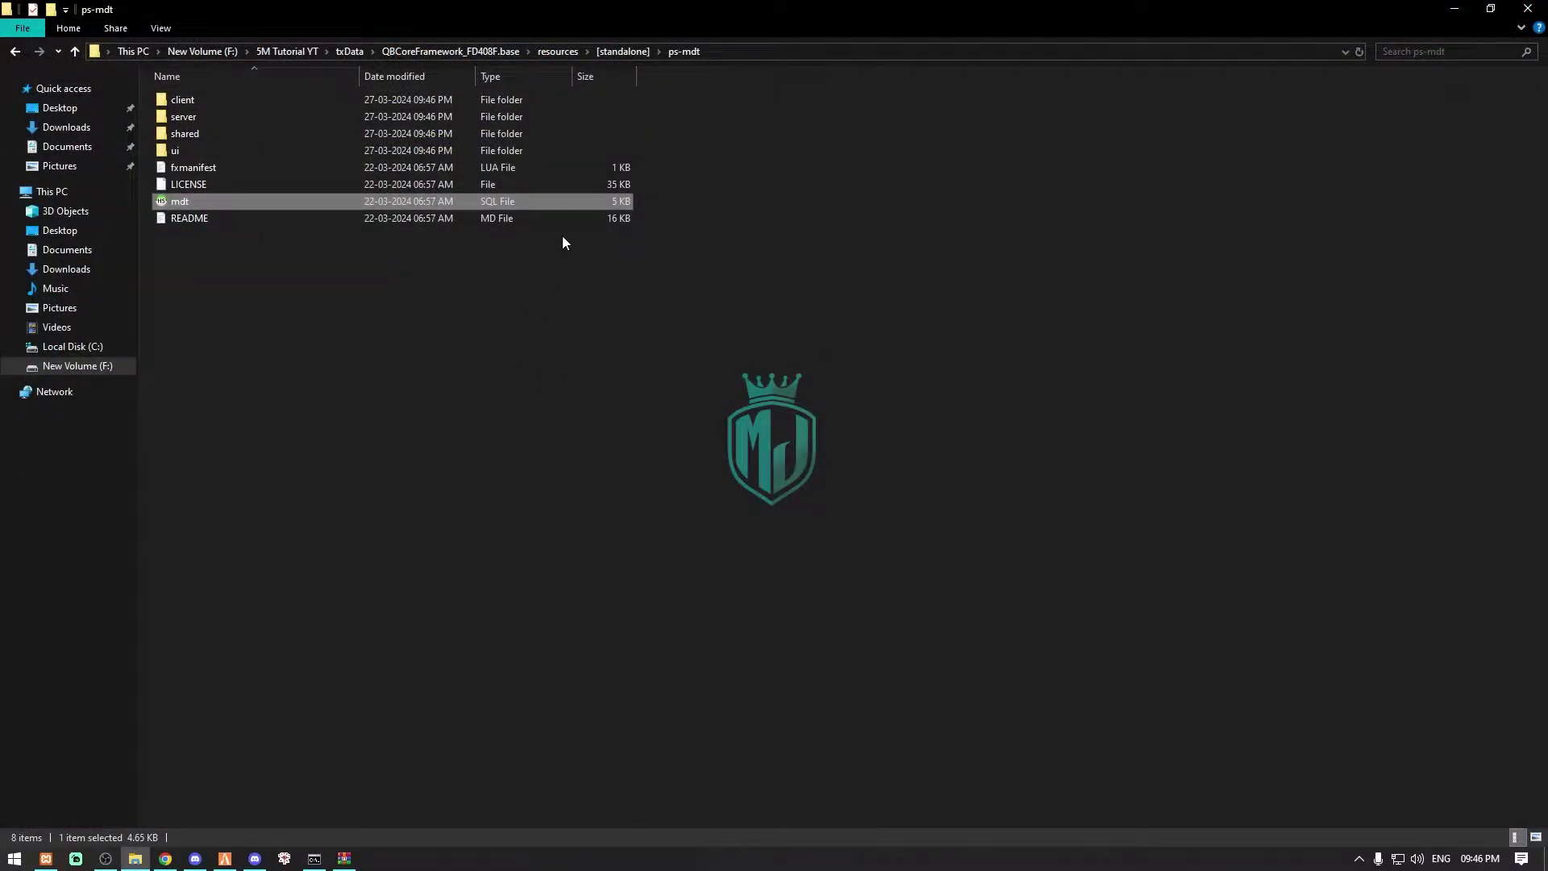
{"action": "left_click", "coordinate": [622, 51]}
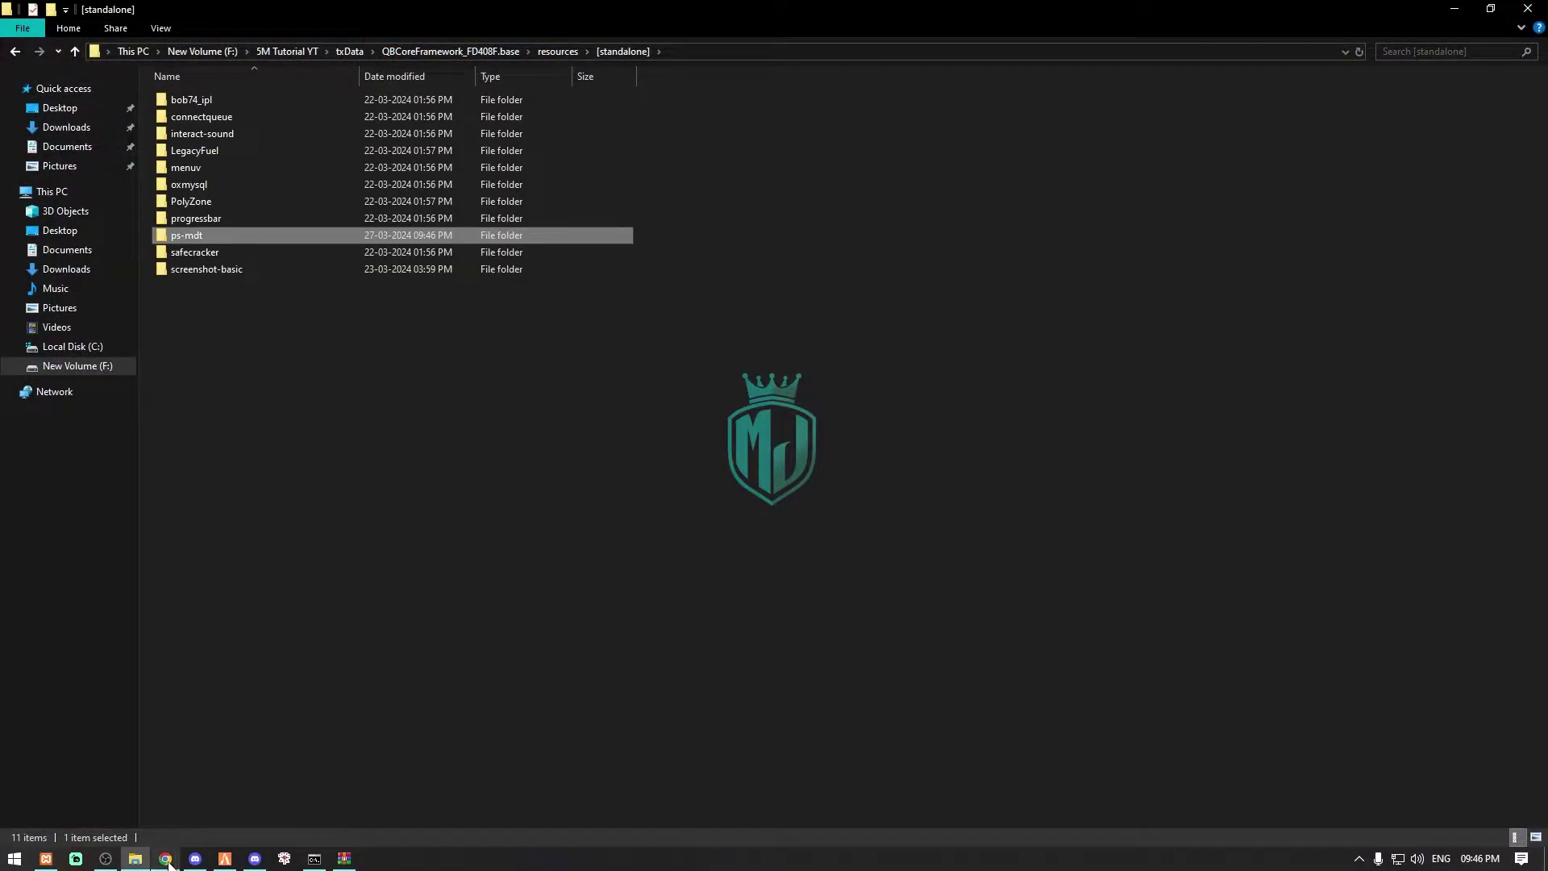
- In Chrome, check the ps-mdt README's dependencies and view the linked Config file in a new tab
{"action": "left_click", "coordinate": [166, 859]}
{"action": "scroll", "coordinate": [572, 534], "scroll_direction": "down", "scroll_amount": 8}
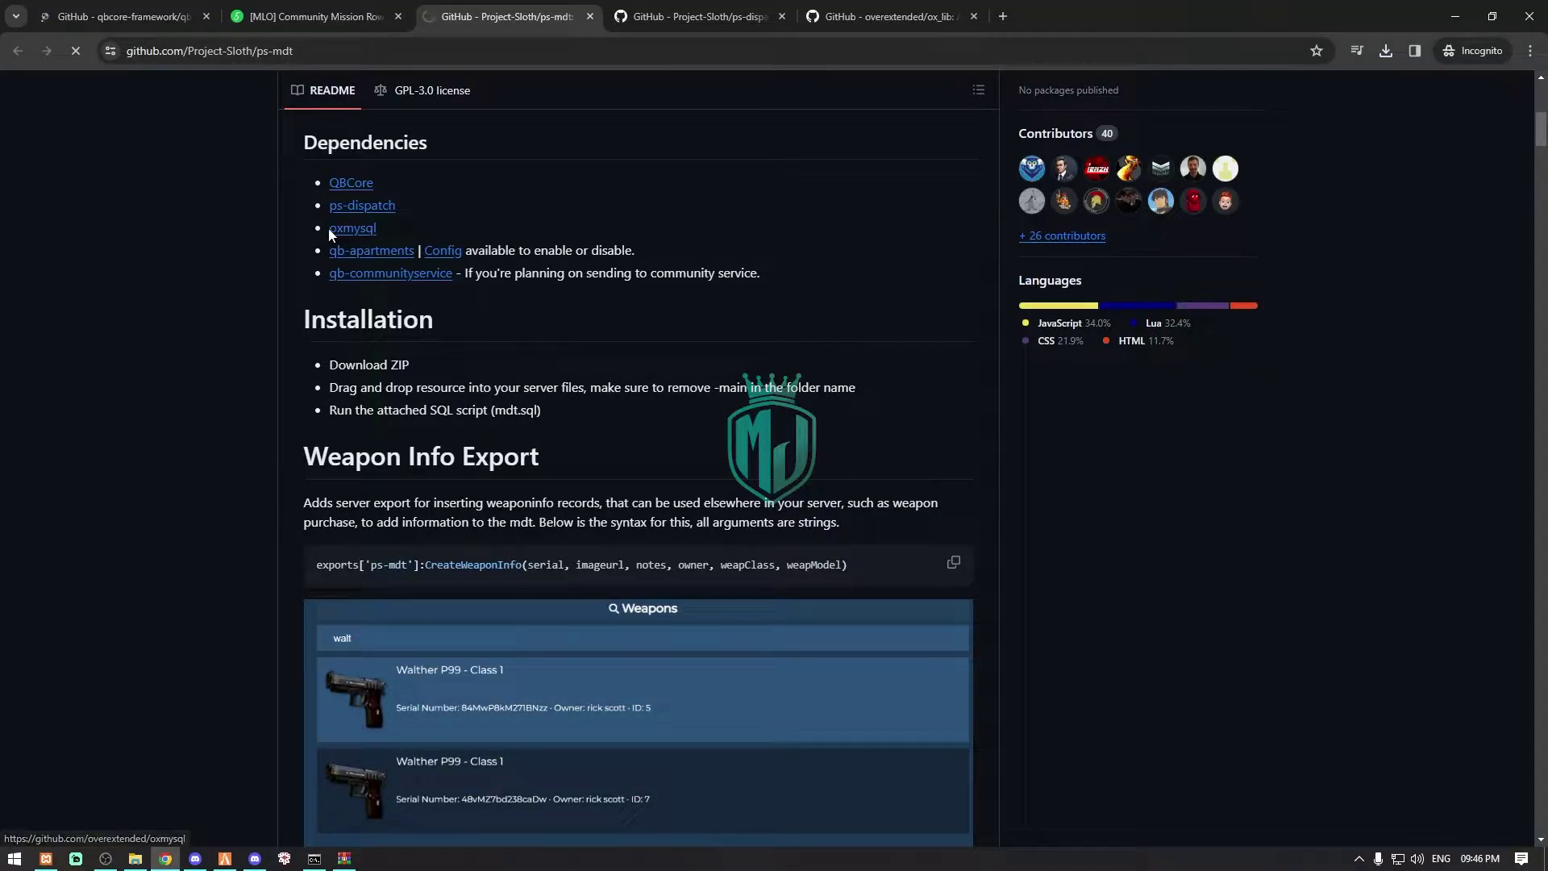
{"action": "right_click", "coordinate": [443, 249]}
{"action": "left_click", "coordinate": [468, 258]}
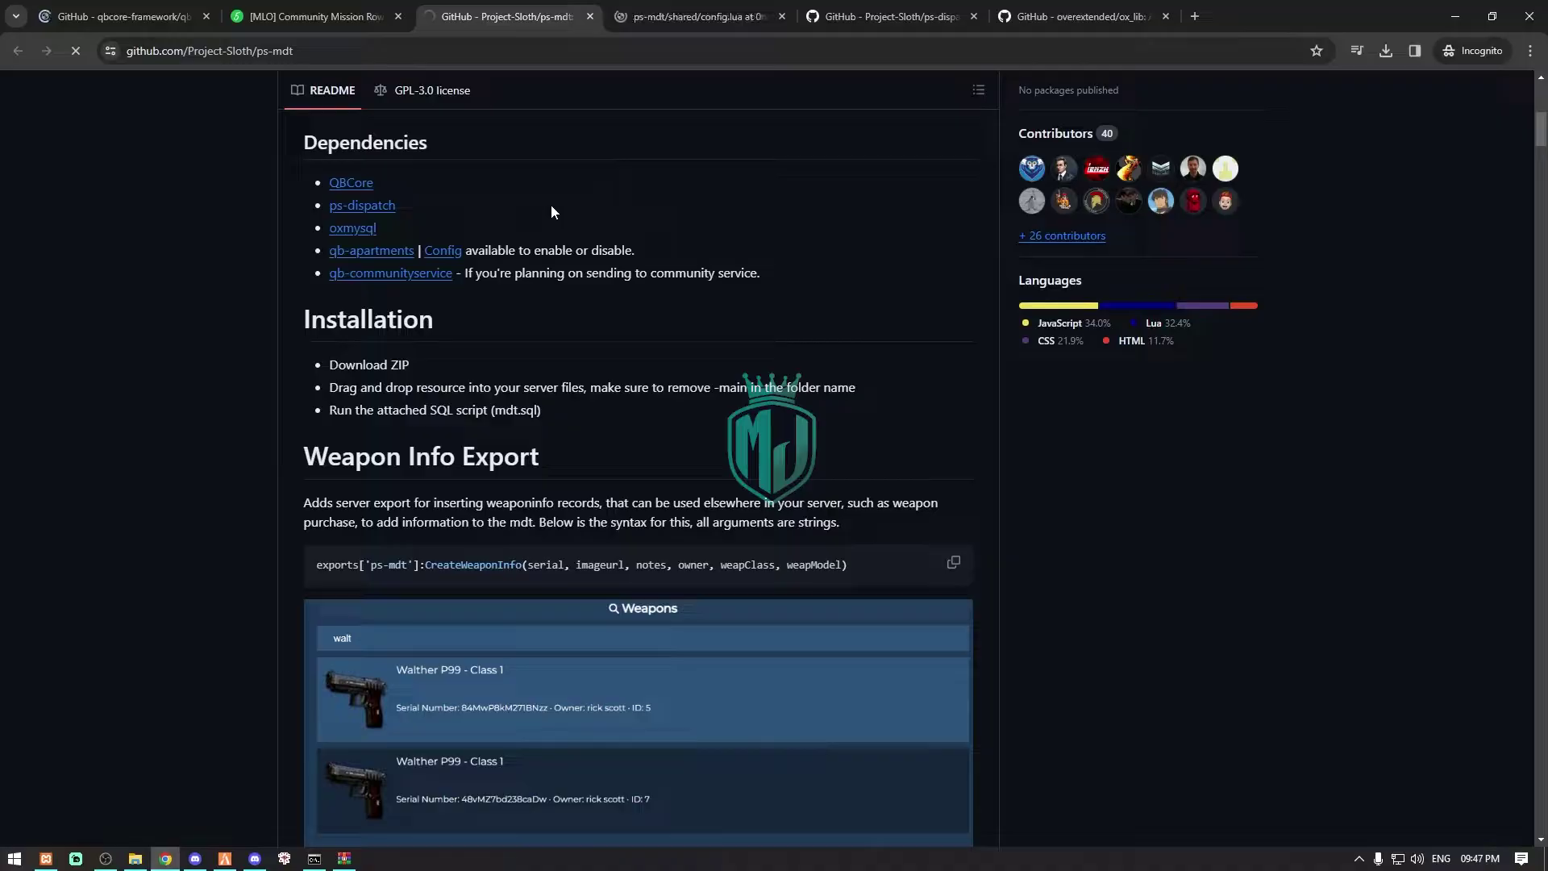
{"action": "left_click", "coordinate": [663, 6]}
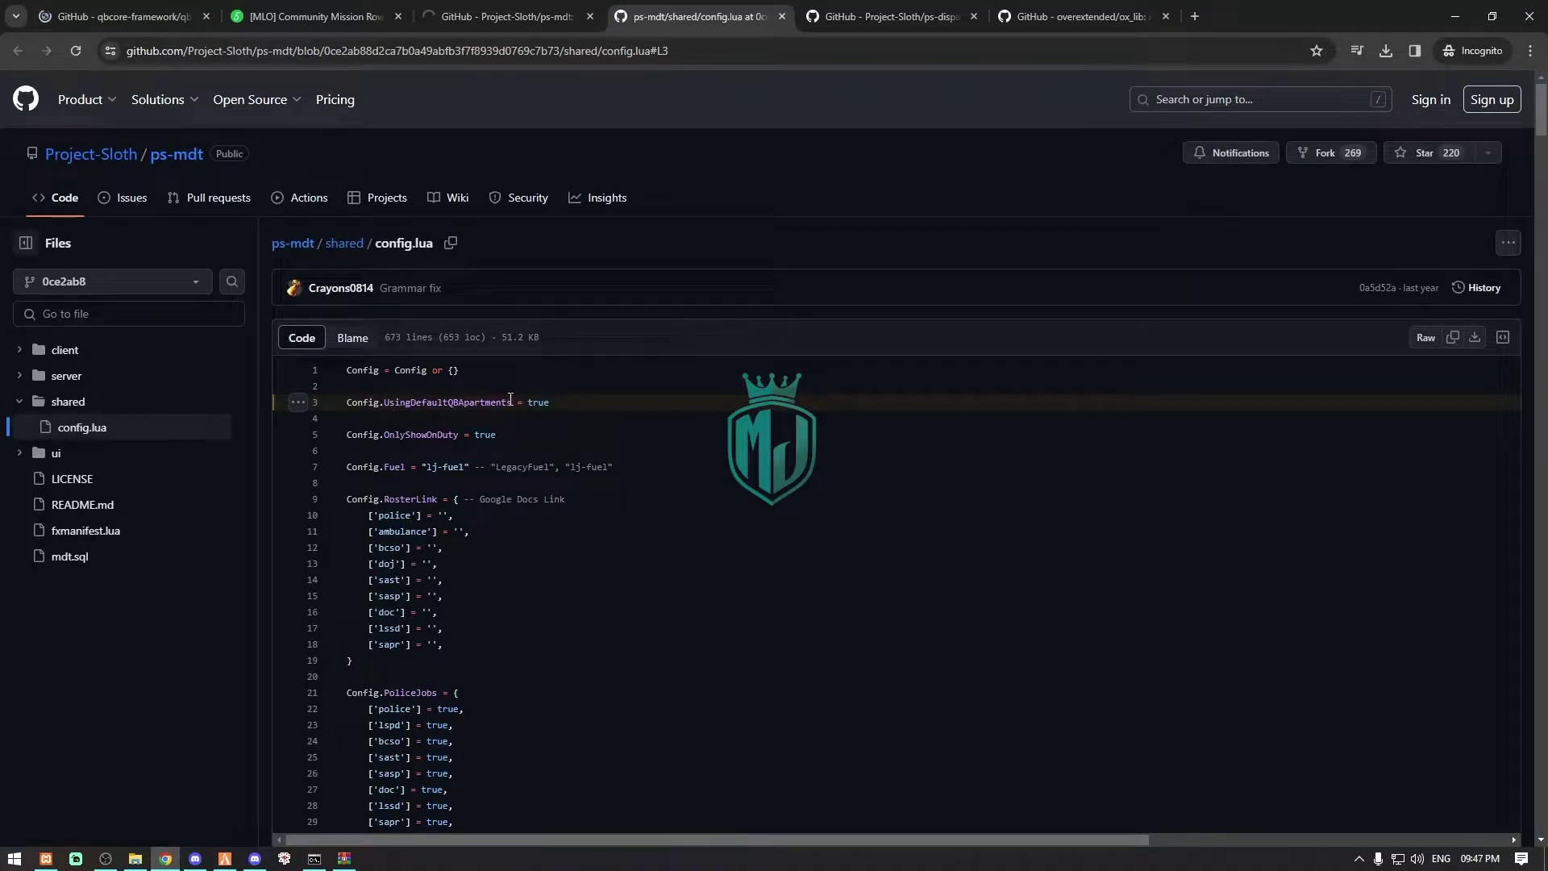
- Open config.lua from the local ps-mdt/shared folder, check the default apartments setting, and close the editor
{"action": "key", "text": "alt+Tab"}
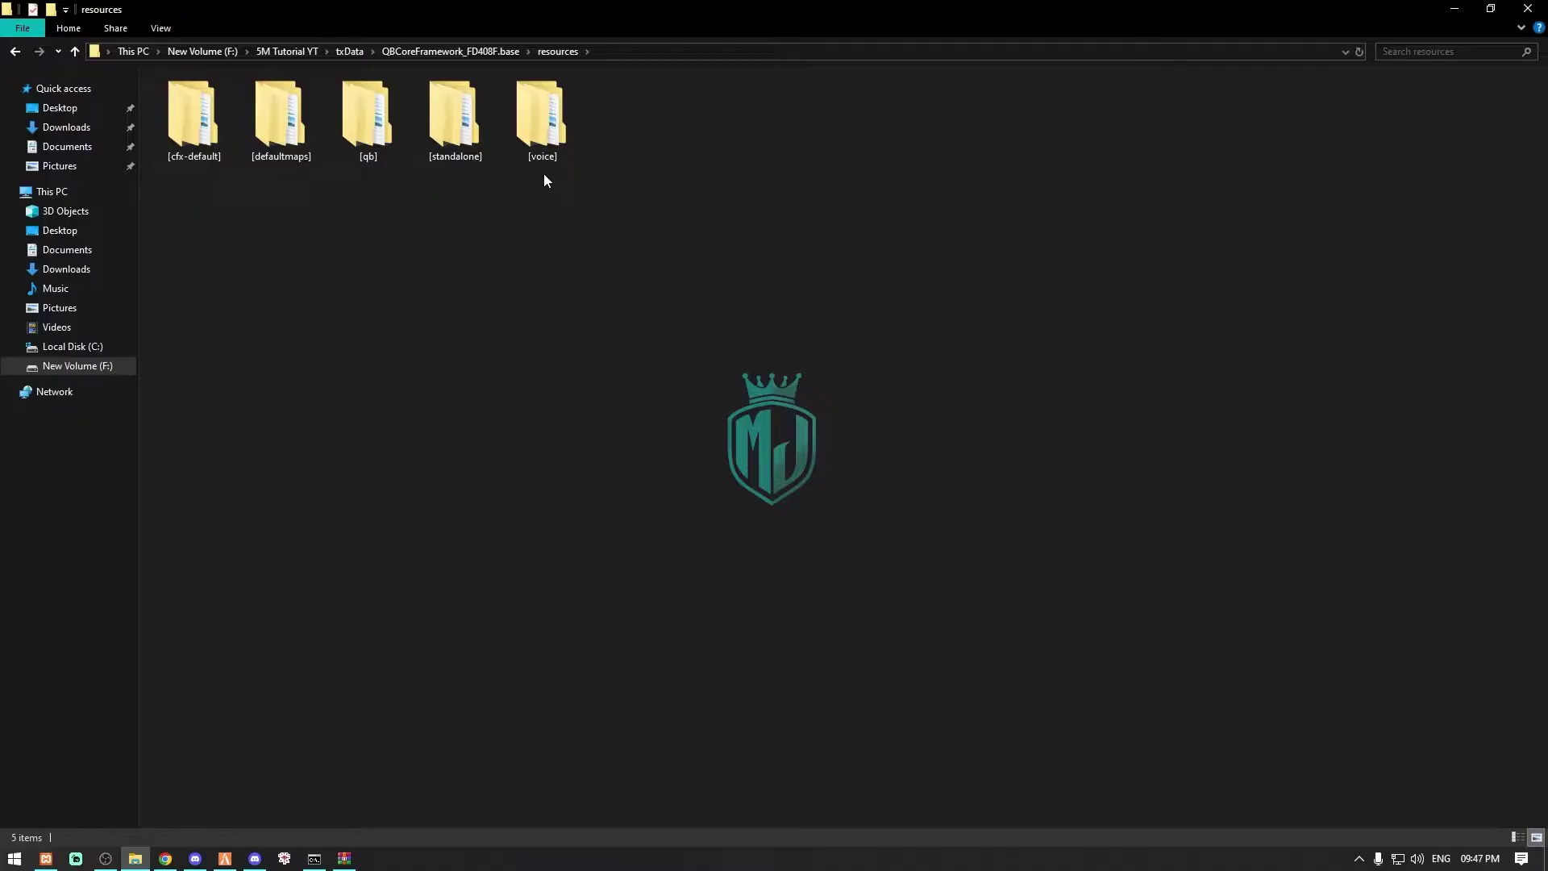
{"action": "double_click", "coordinate": [454, 129]}
{"action": "double_click", "coordinate": [214, 234]}
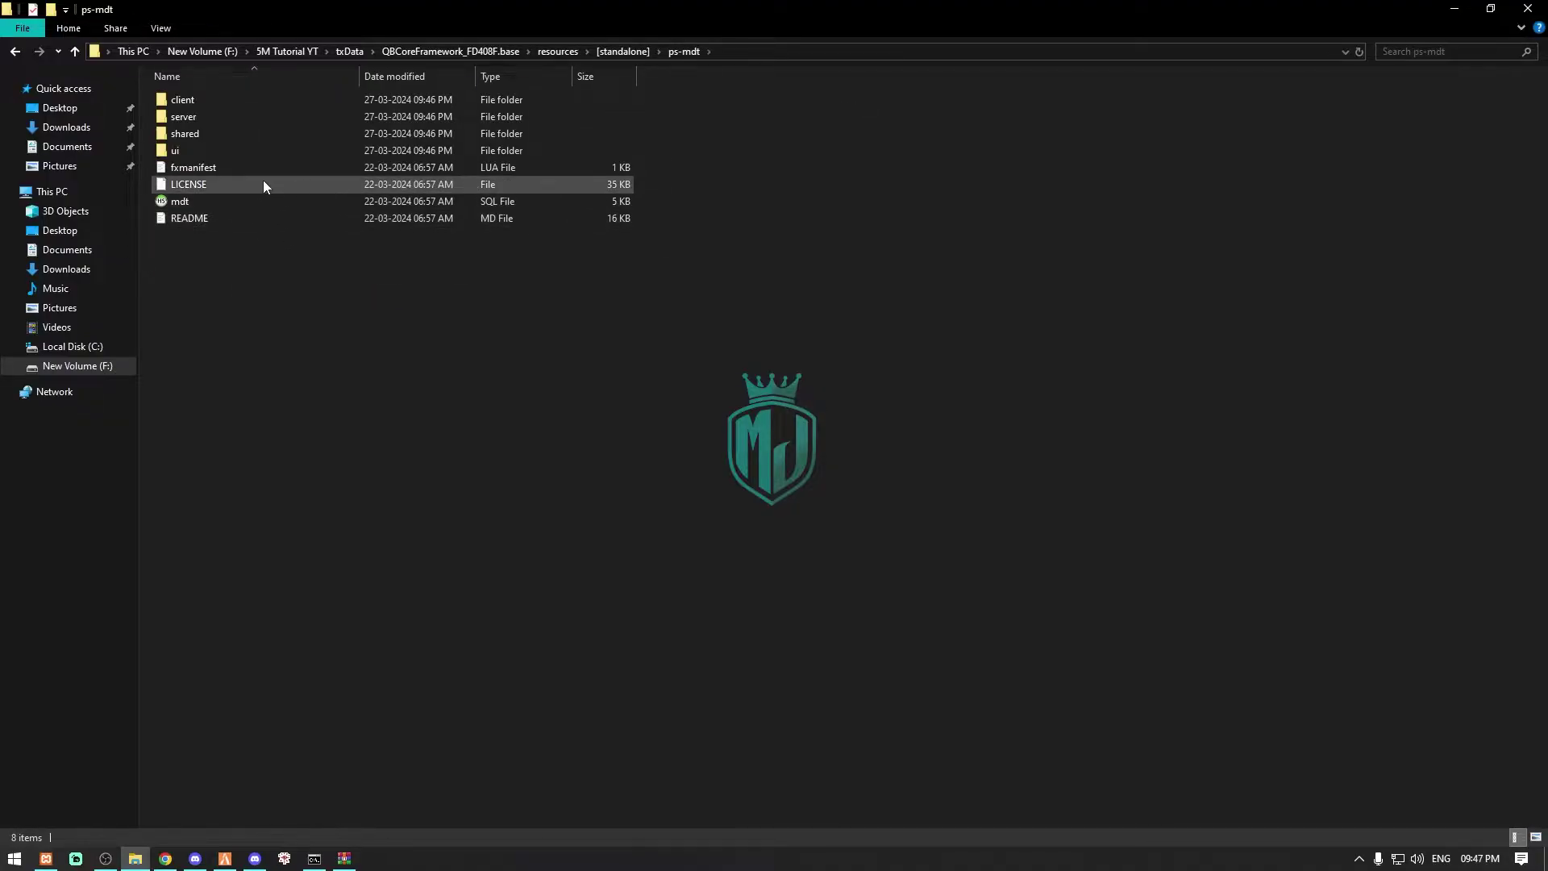
{"action": "double_click", "coordinate": [207, 137]}
{"action": "double_click", "coordinate": [225, 103]}
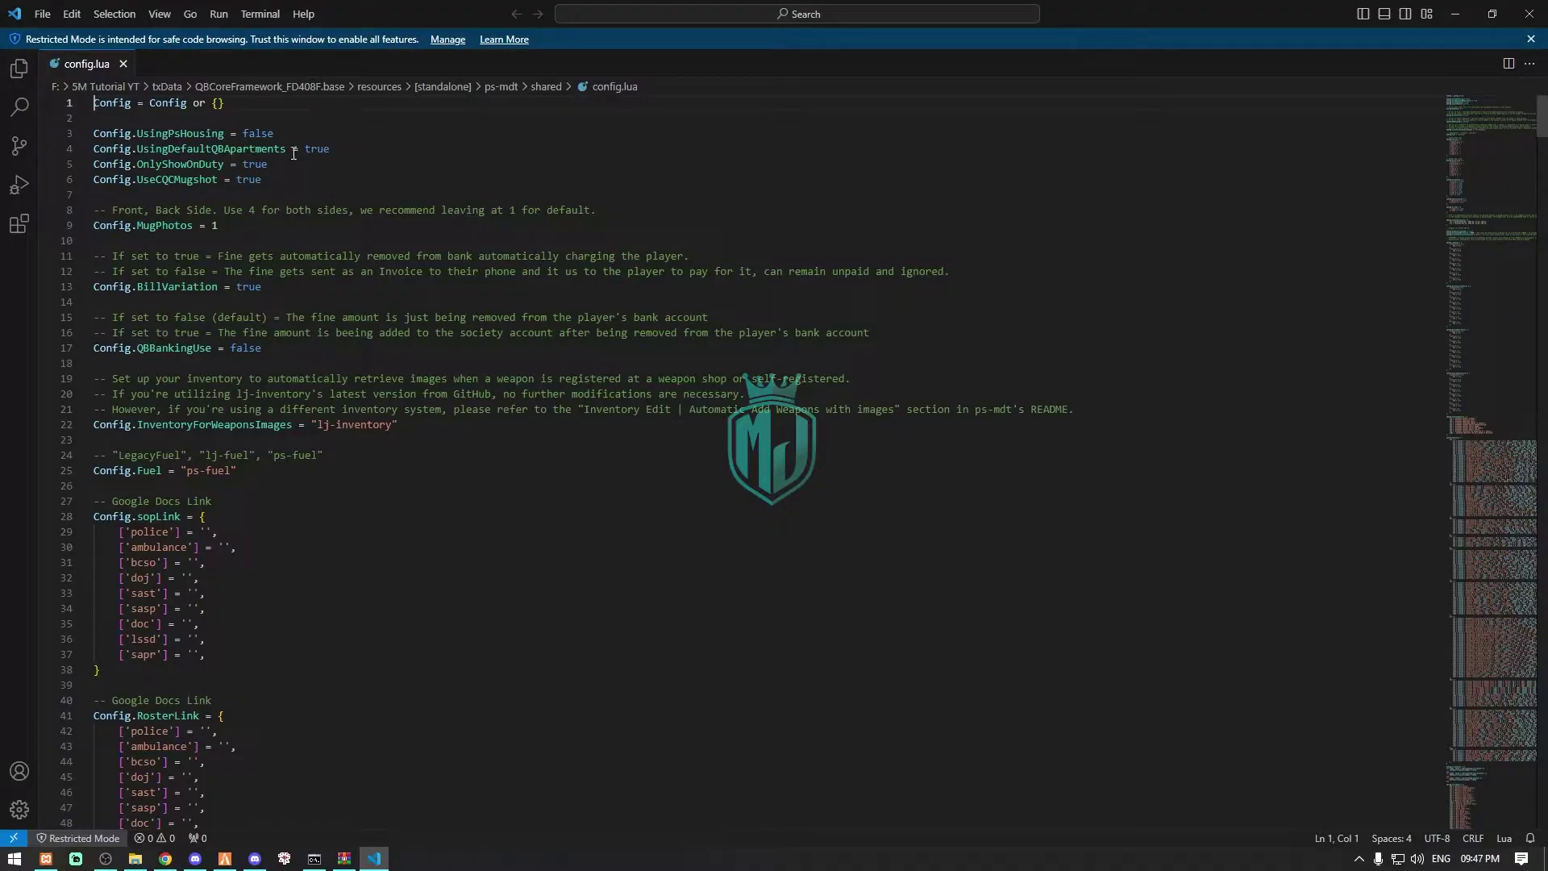
{"action": "left_click", "coordinate": [1531, 8]}
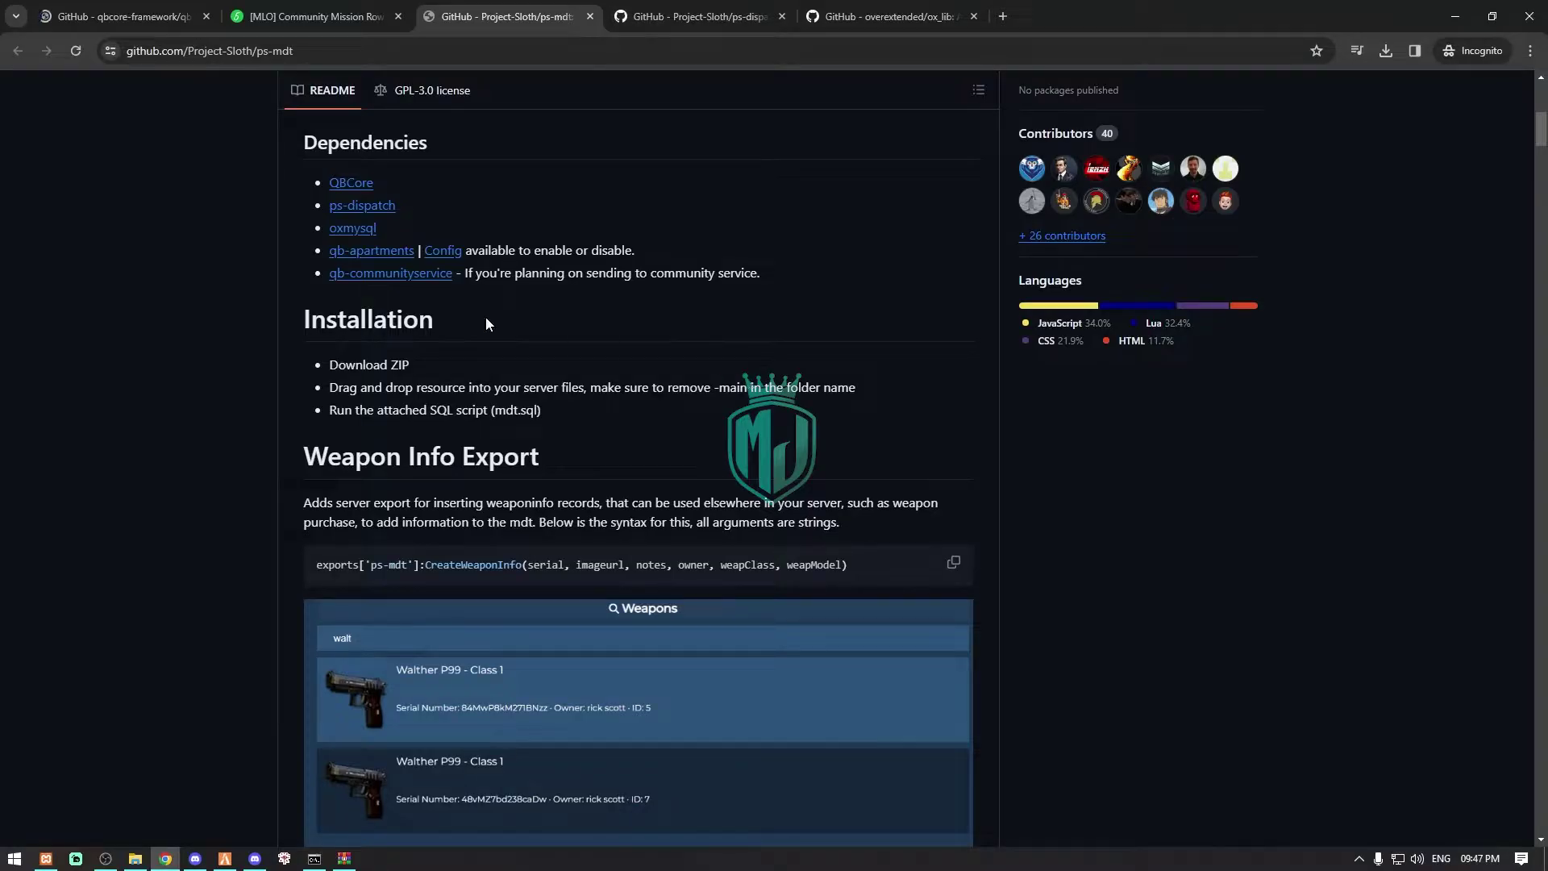
- Download the source code ZIP of the Project-Sloth ps-dispatch 2.1.7 release from GitHub
{"action": "left_click", "coordinate": [630, 13]}
{"action": "left_click", "coordinate": [1035, 608]}
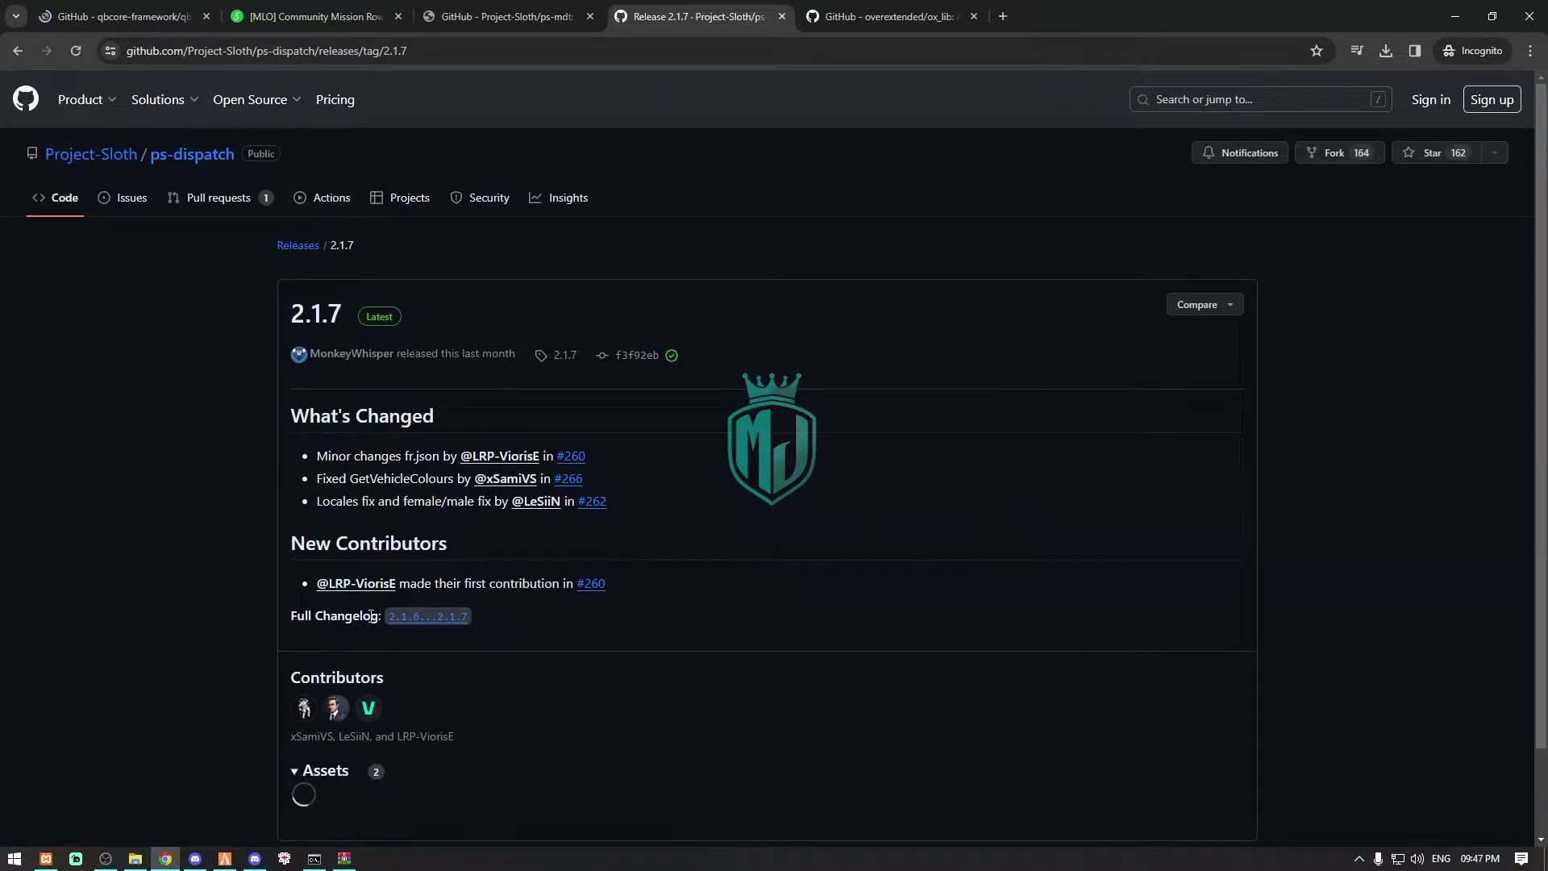
{"action": "scroll", "coordinate": [1000, 516], "scroll_direction": "down", "scroll_amount": 2}
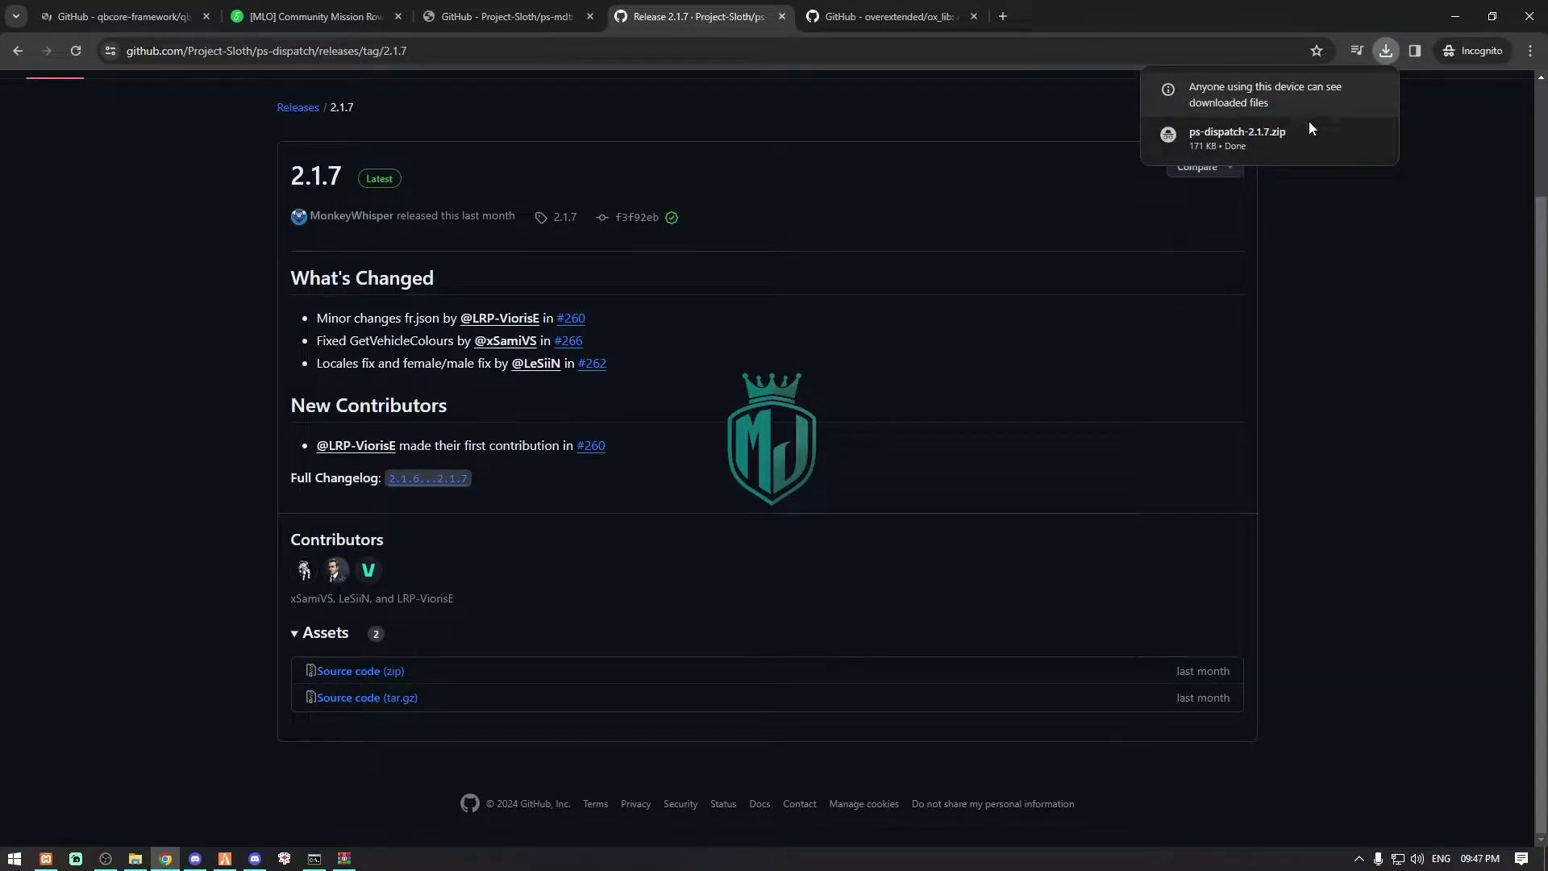
- Copy the ps-dispatch-2.1.7 folder from the downloaded archive into the server's [standalone] folder
{"action": "left_click", "coordinate": [1214, 149]}
{"action": "left_click", "coordinate": [387, 350]}
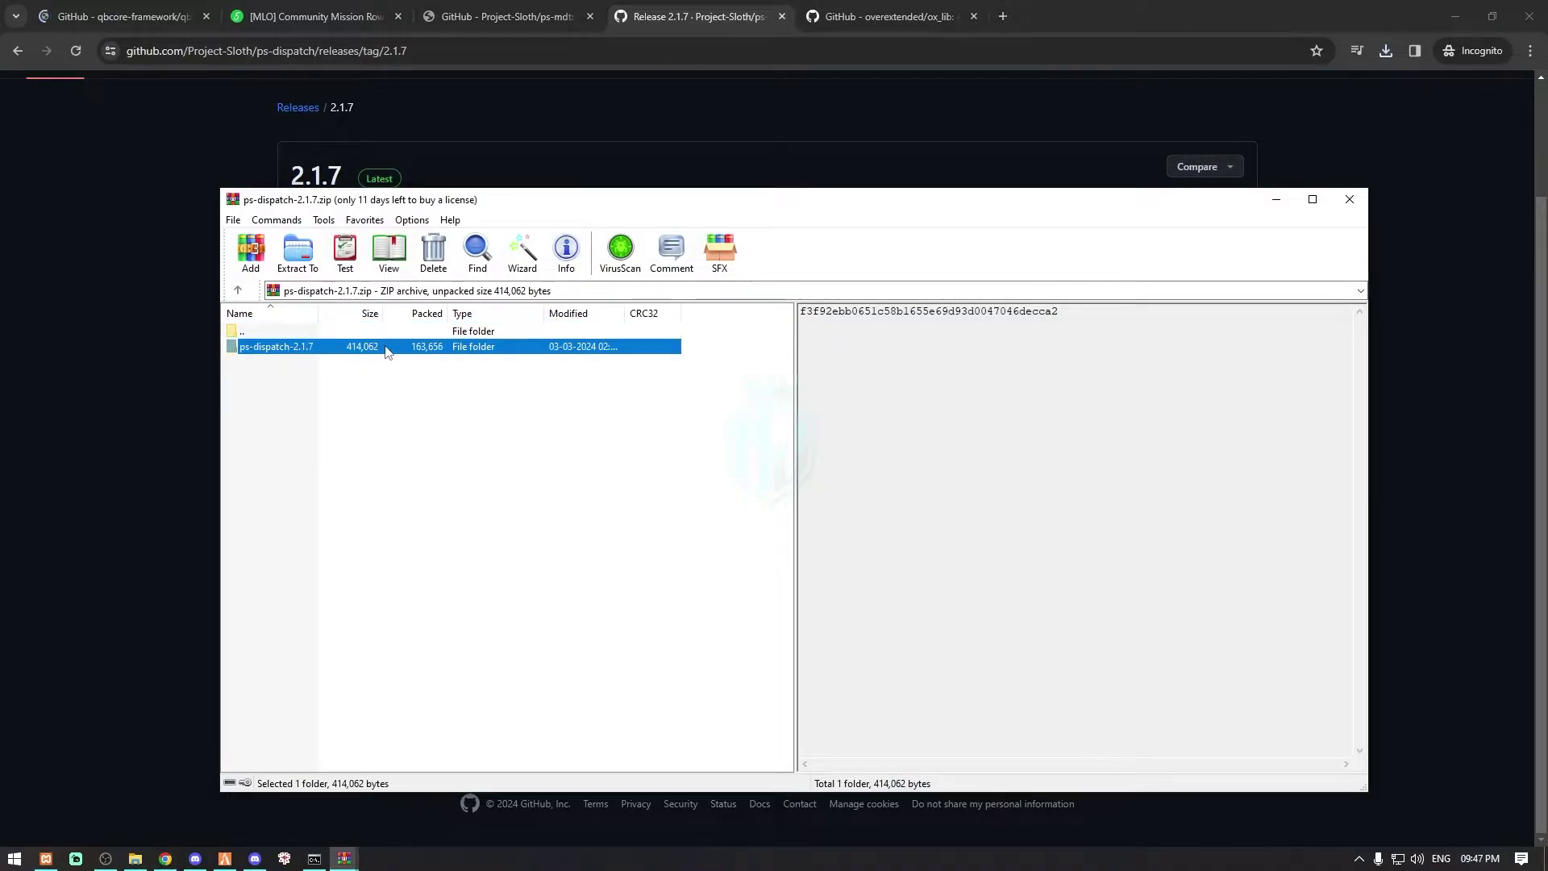
{"action": "left_click", "coordinate": [135, 858]}
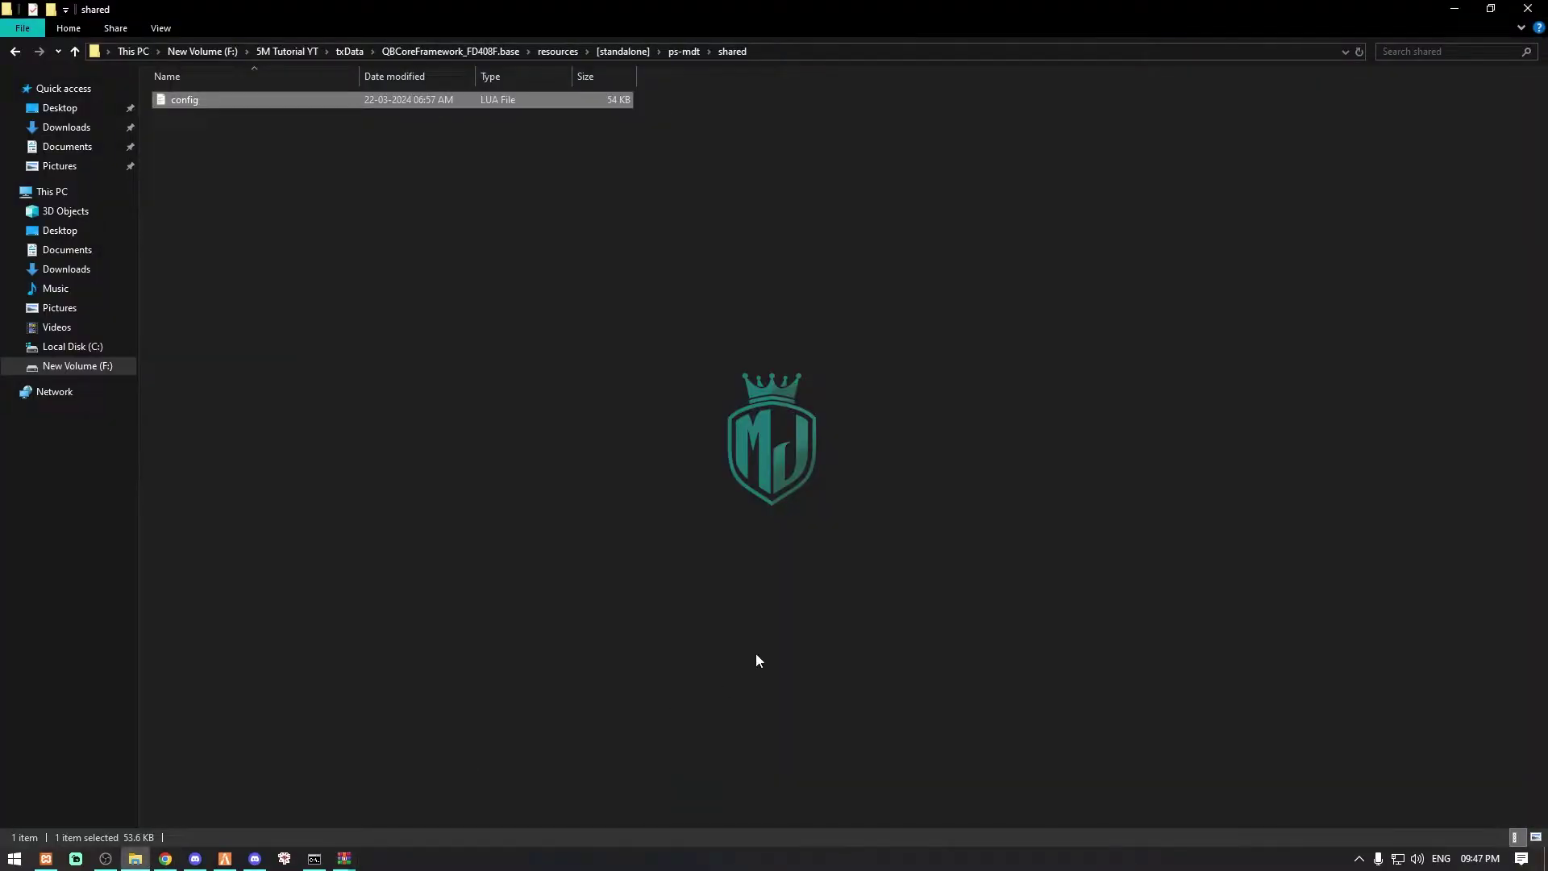
{"action": "left_click", "coordinate": [610, 53]}
{"action": "left_click", "coordinate": [797, 587]}
{"action": "key", "text": "ctrl+v"}
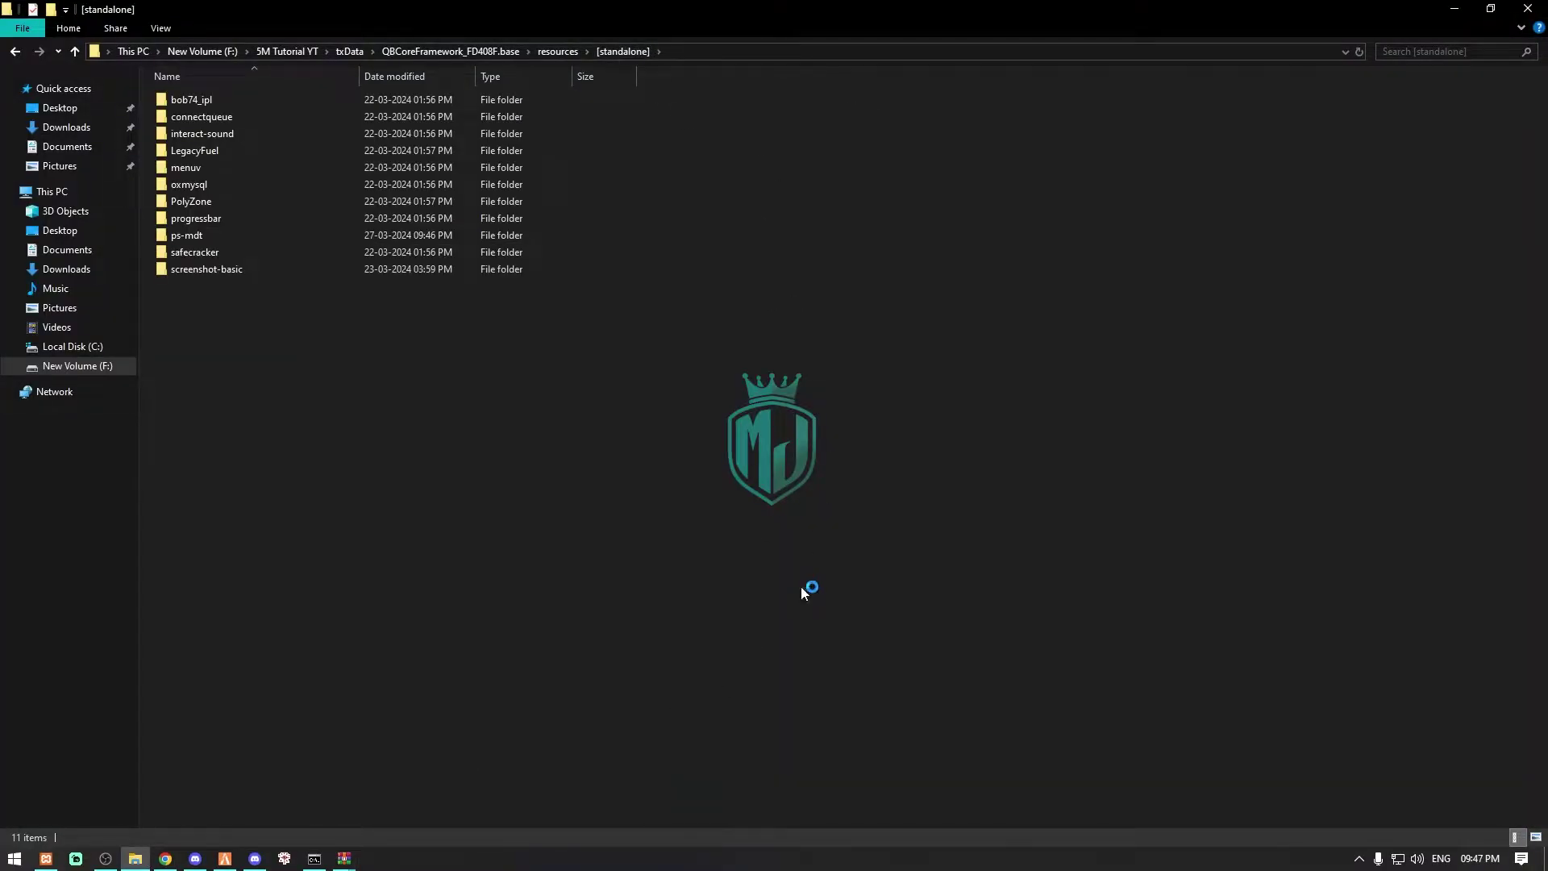
- Rename the ps-dispatch-2.1.7 folder in [standalone] to ps-dispatch
{"action": "key", "text": "F2"}
{"action": "key", "text": "Right"}
{"action": "key", "text": "BackSpace"}
{"action": "key", "text": "BackSpace"}
{"action": "key", "text": "Return"}
{"action": "key", "text": "Return"}
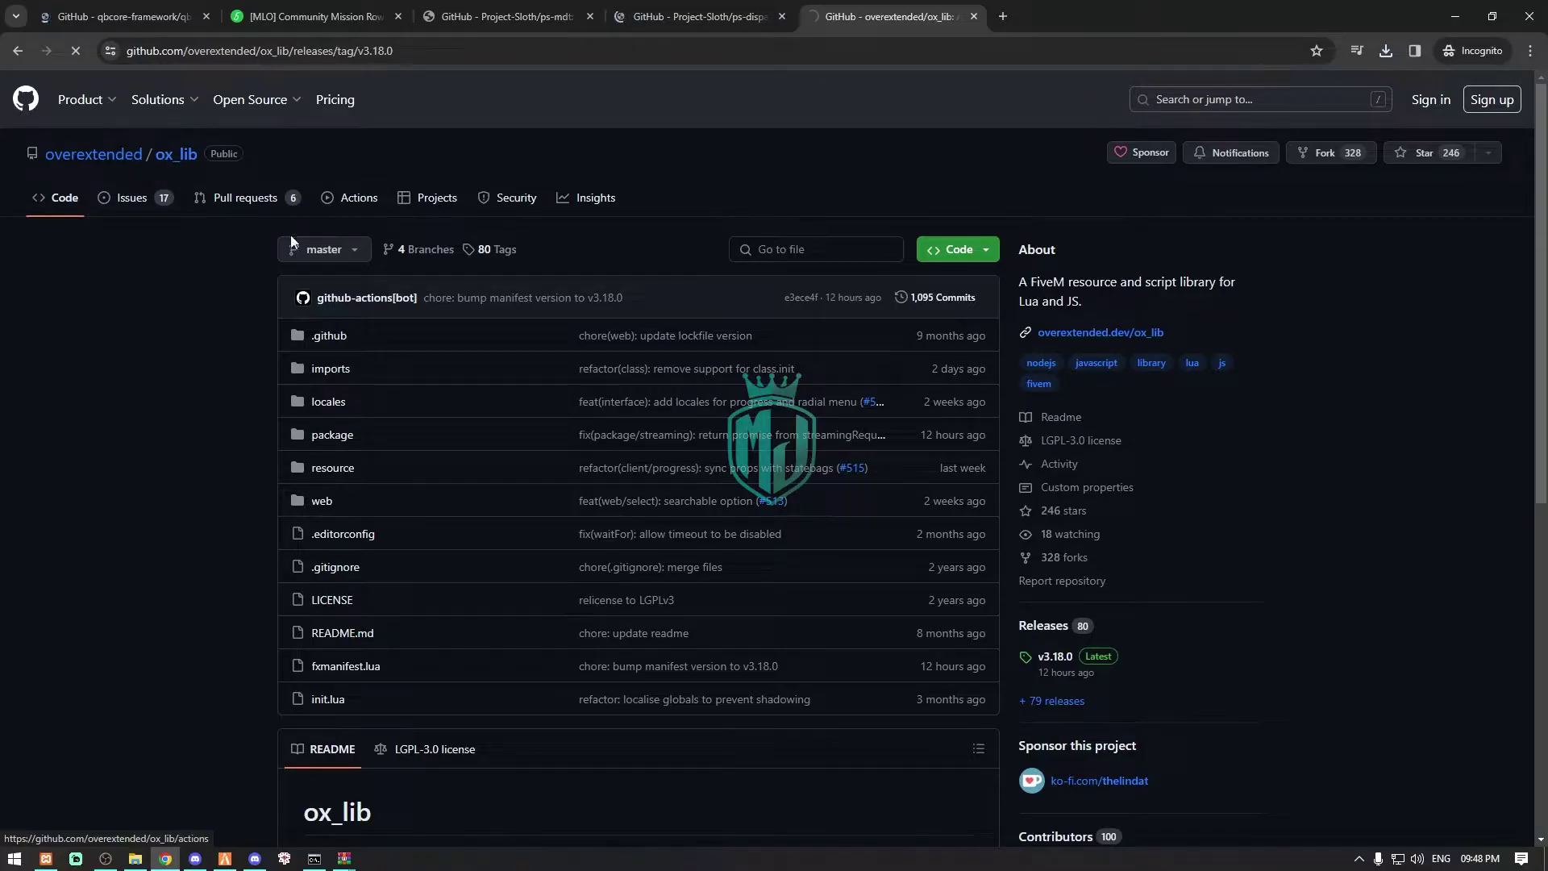
- Download ox_lib.zip from the ox_lib v3.18.0 GitHub release and copy its ox_lib folder into the server's [standalone] folder
{"action": "scroll", "coordinate": [382, 620], "scroll_direction": "down", "scroll_amount": 3}
{"action": "left_click", "coordinate": [337, 645]}
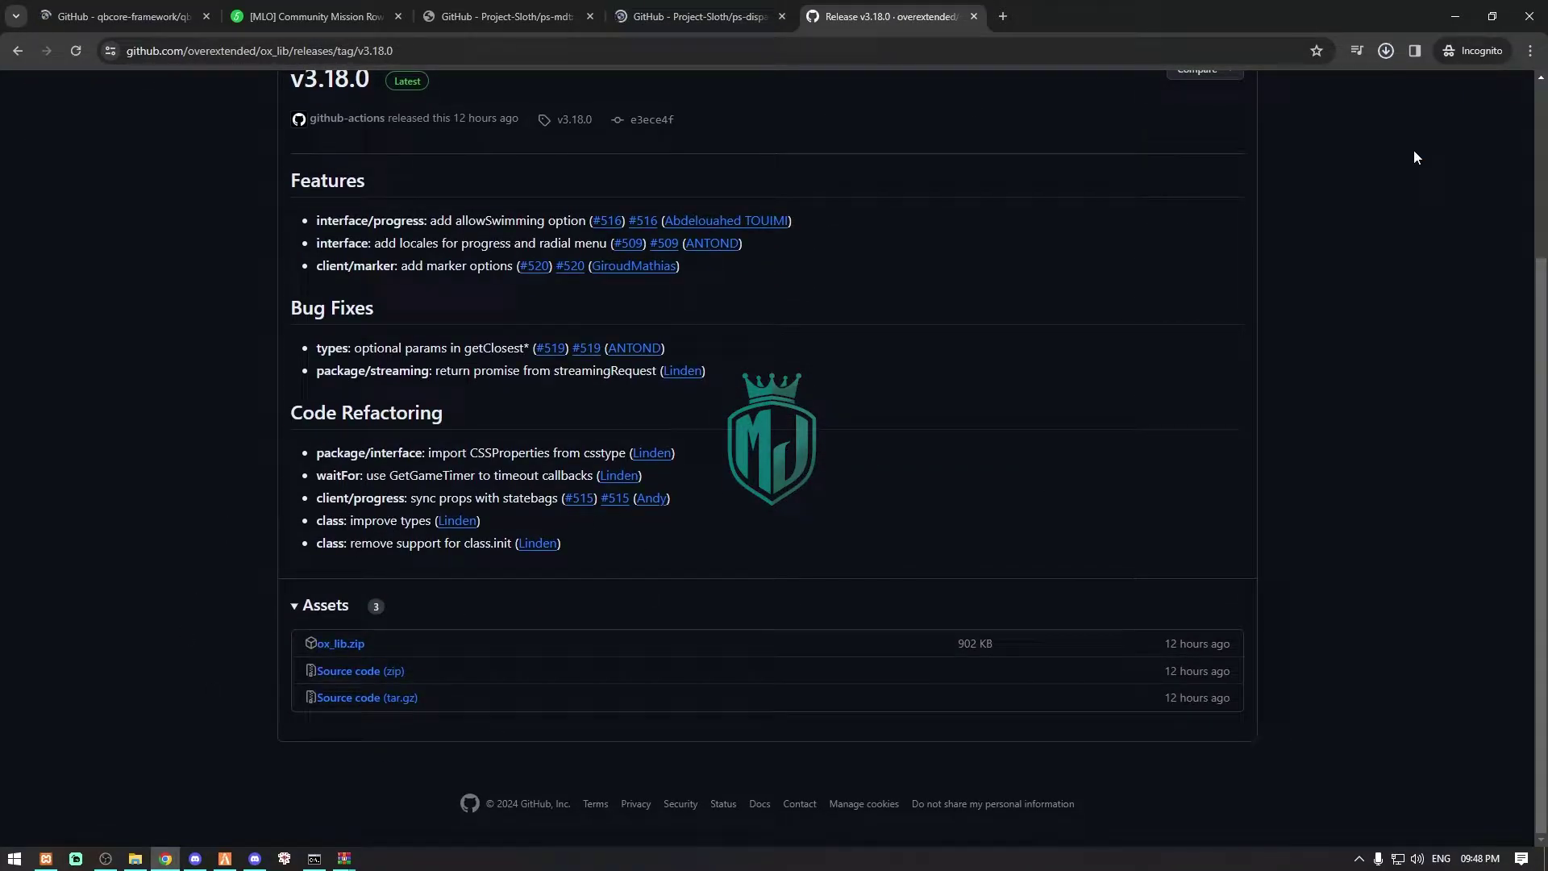
{"action": "left_click", "coordinate": [1220, 144]}
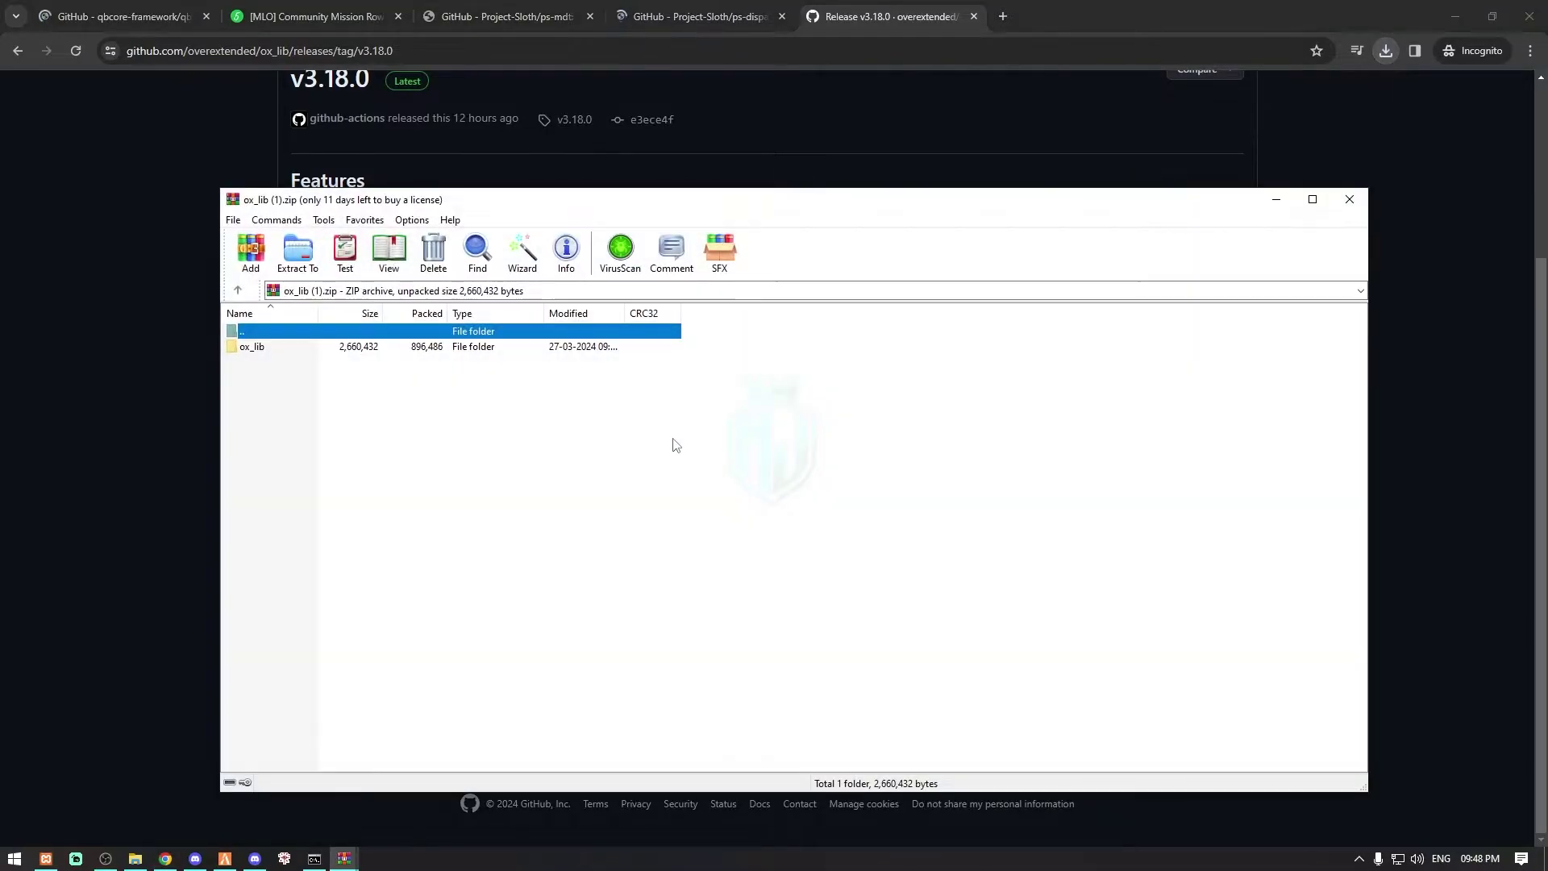
{"action": "left_click", "coordinate": [292, 349]}
{"action": "left_click", "coordinate": [135, 858]}
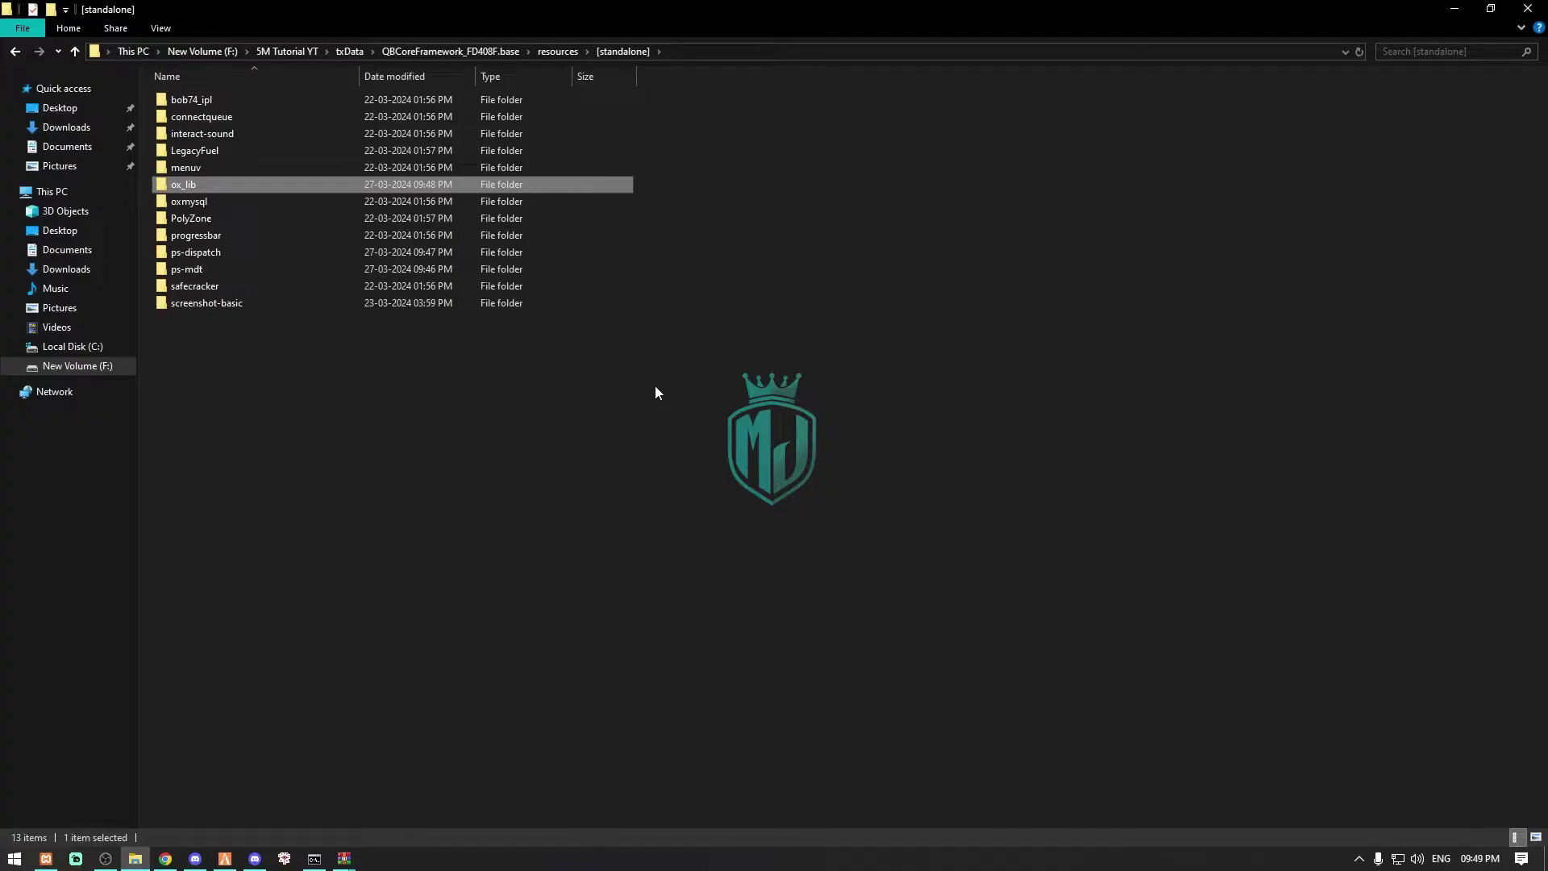
{"action": "left_click", "coordinate": [518, 404]}
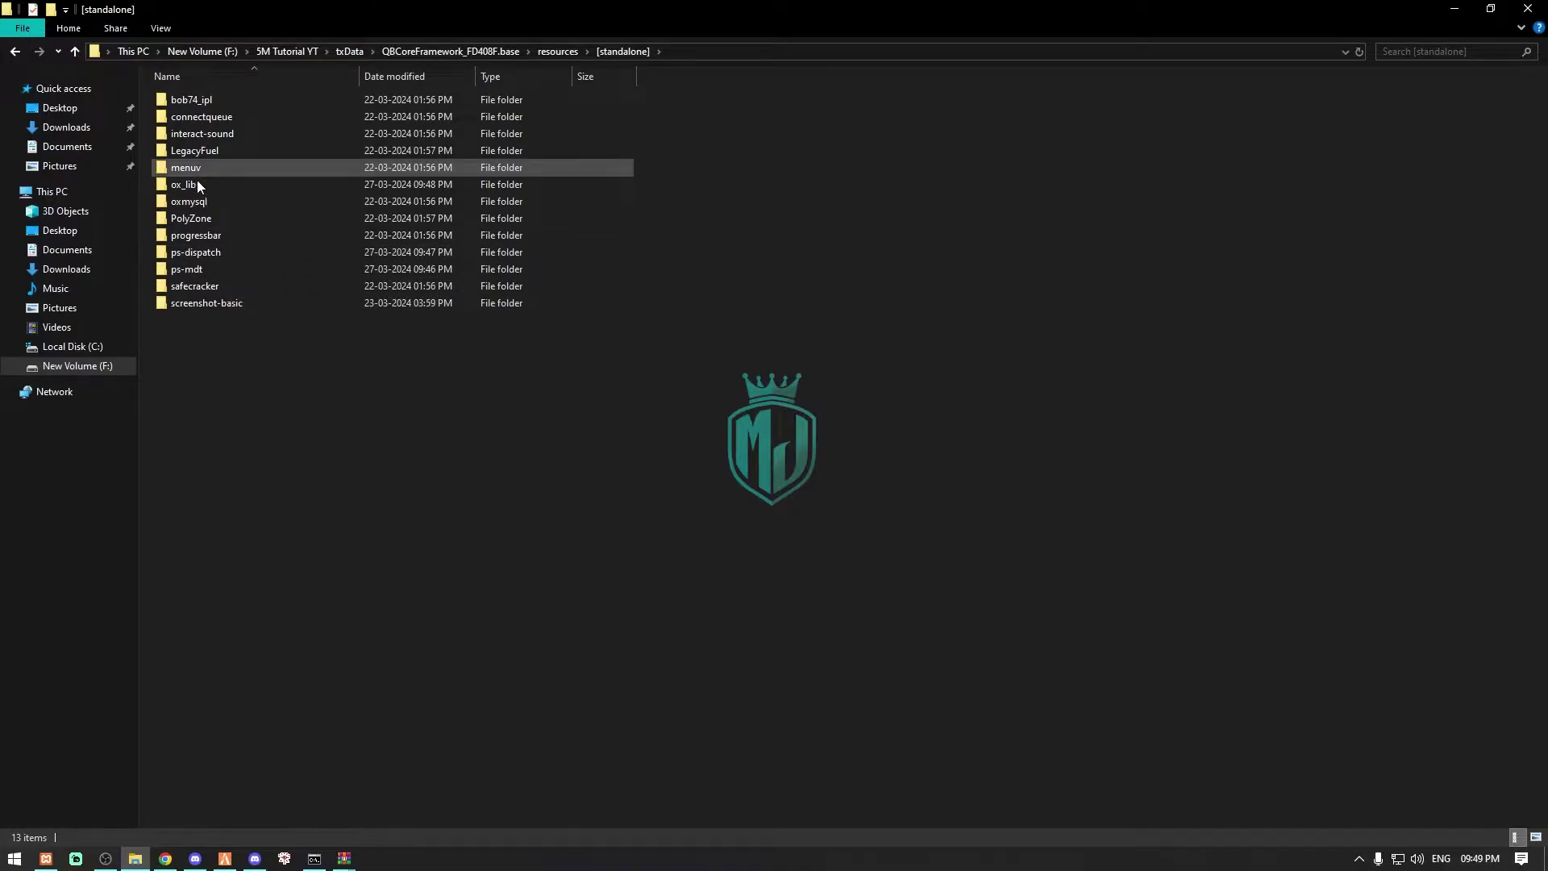
{"action": "left_click", "coordinate": [552, 50]}
{"action": "left_click", "coordinate": [269, 725]}
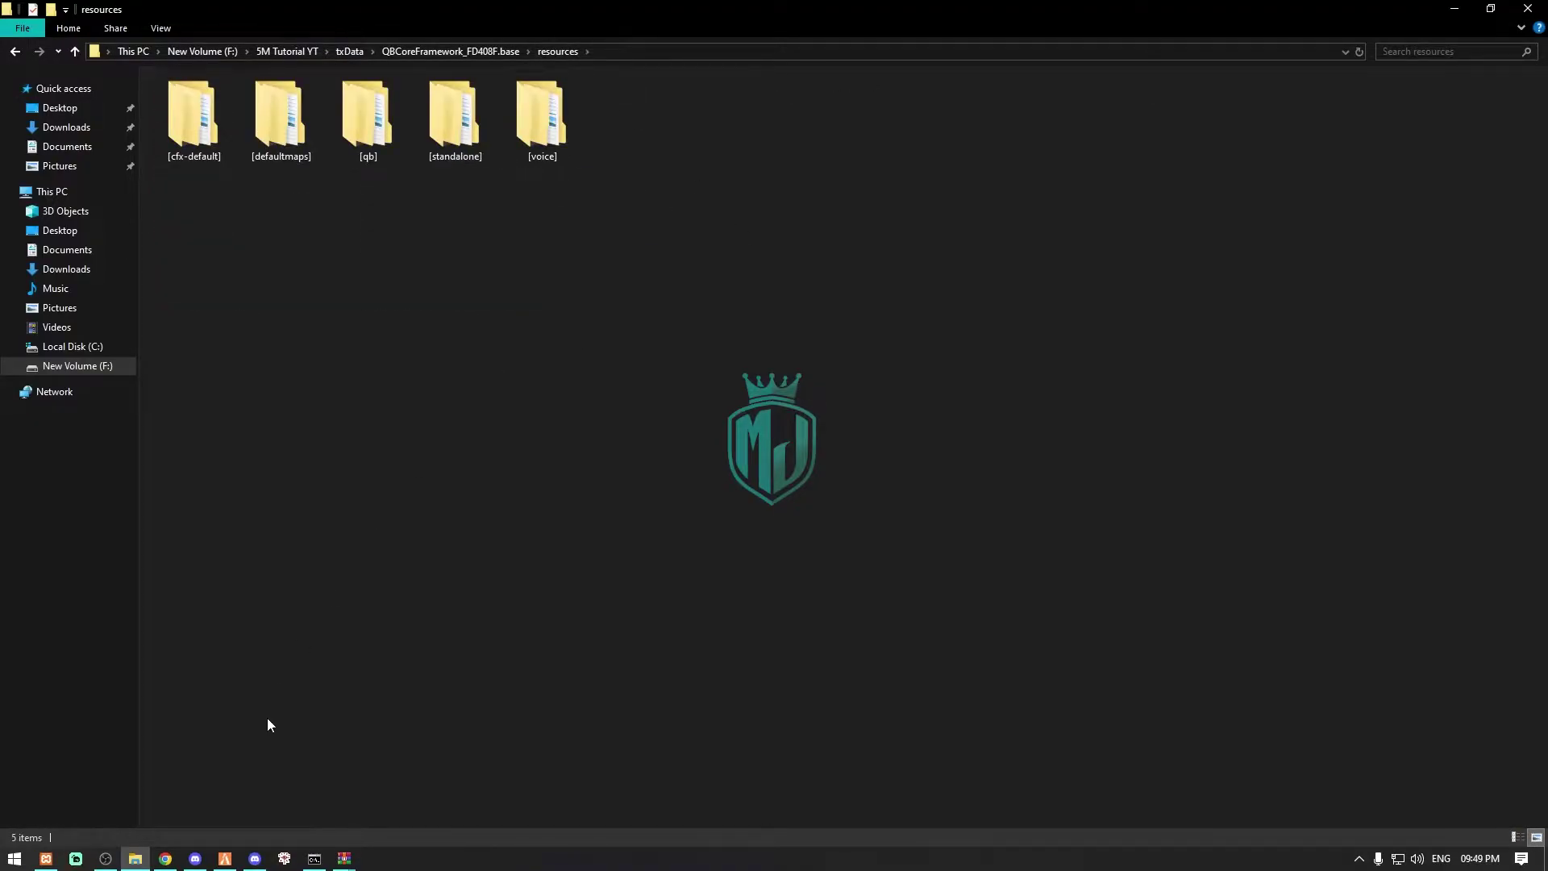
- Switch to FiveM and restart the server through the in-game txAdmin menu
{"action": "left_click", "coordinate": [225, 858]}
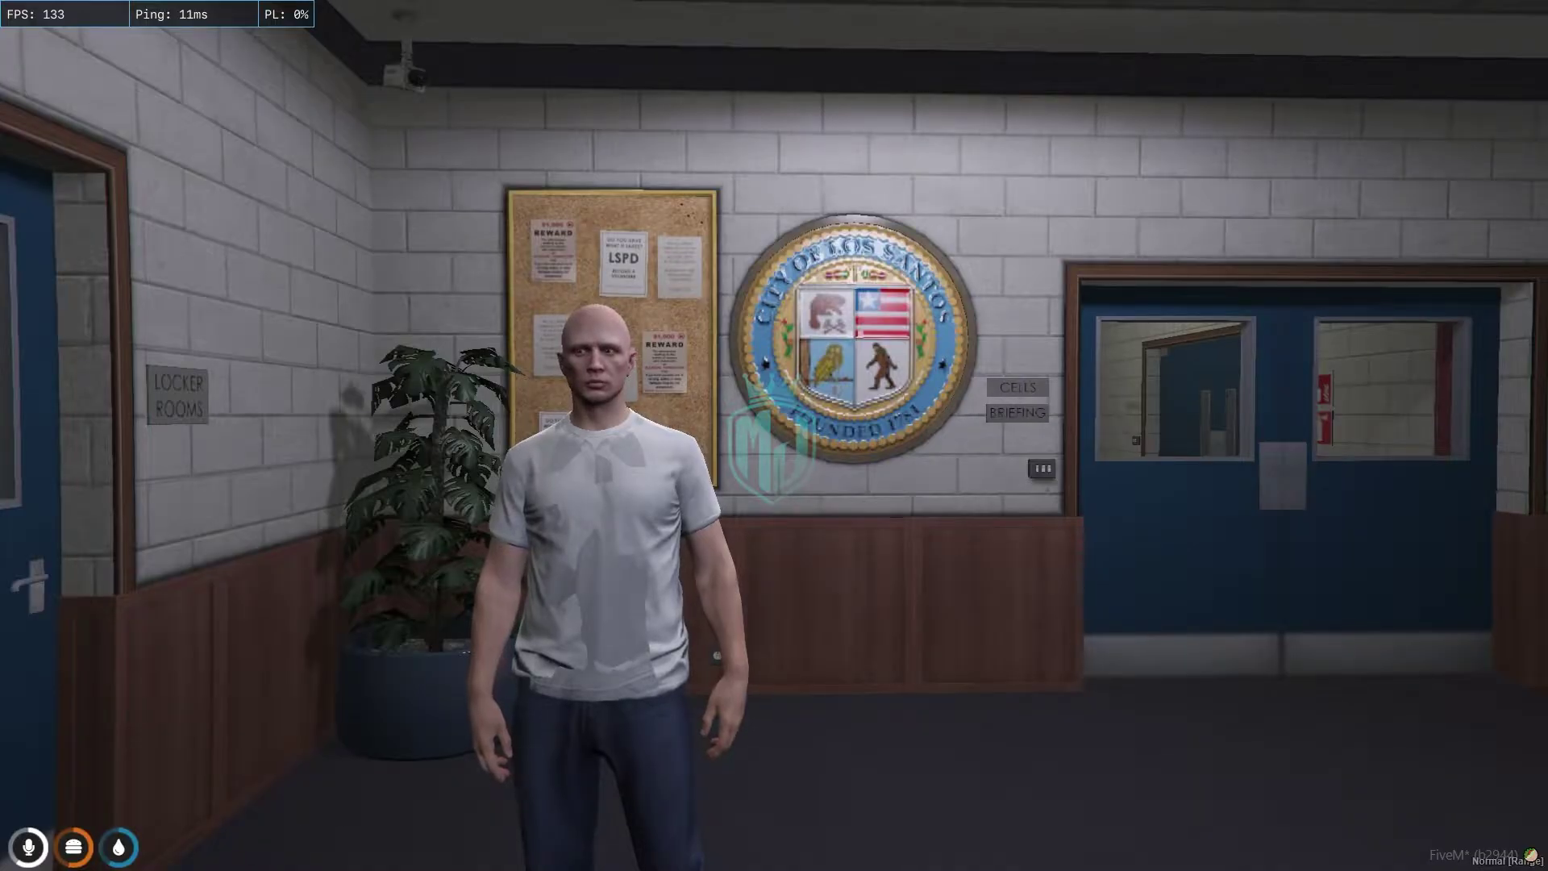
{"action": "key", "text": "b"}
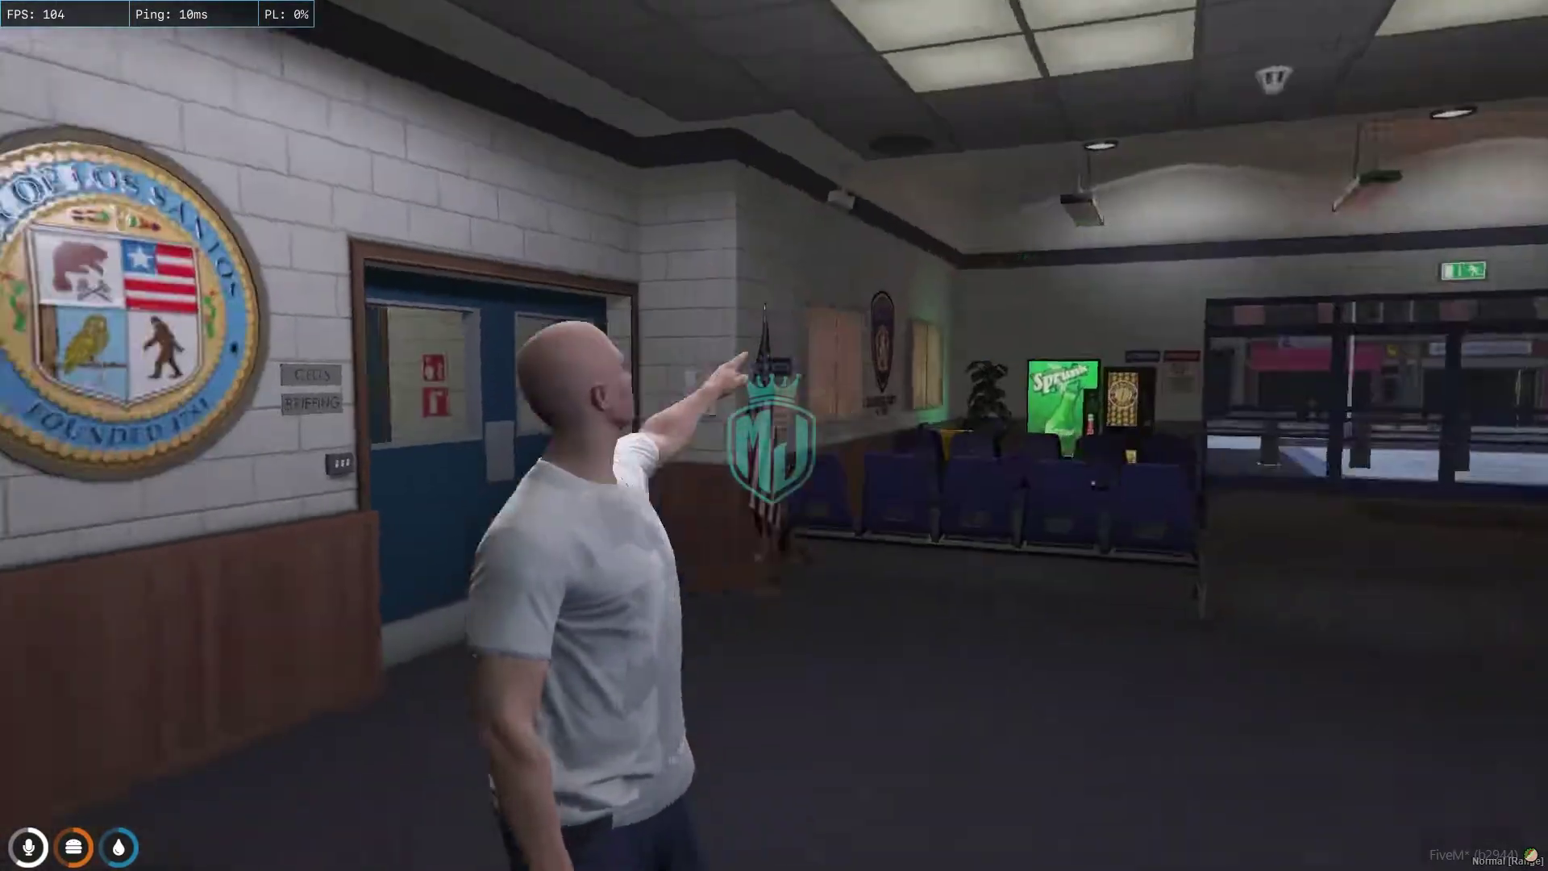
{"action": "key", "text": "F1"}
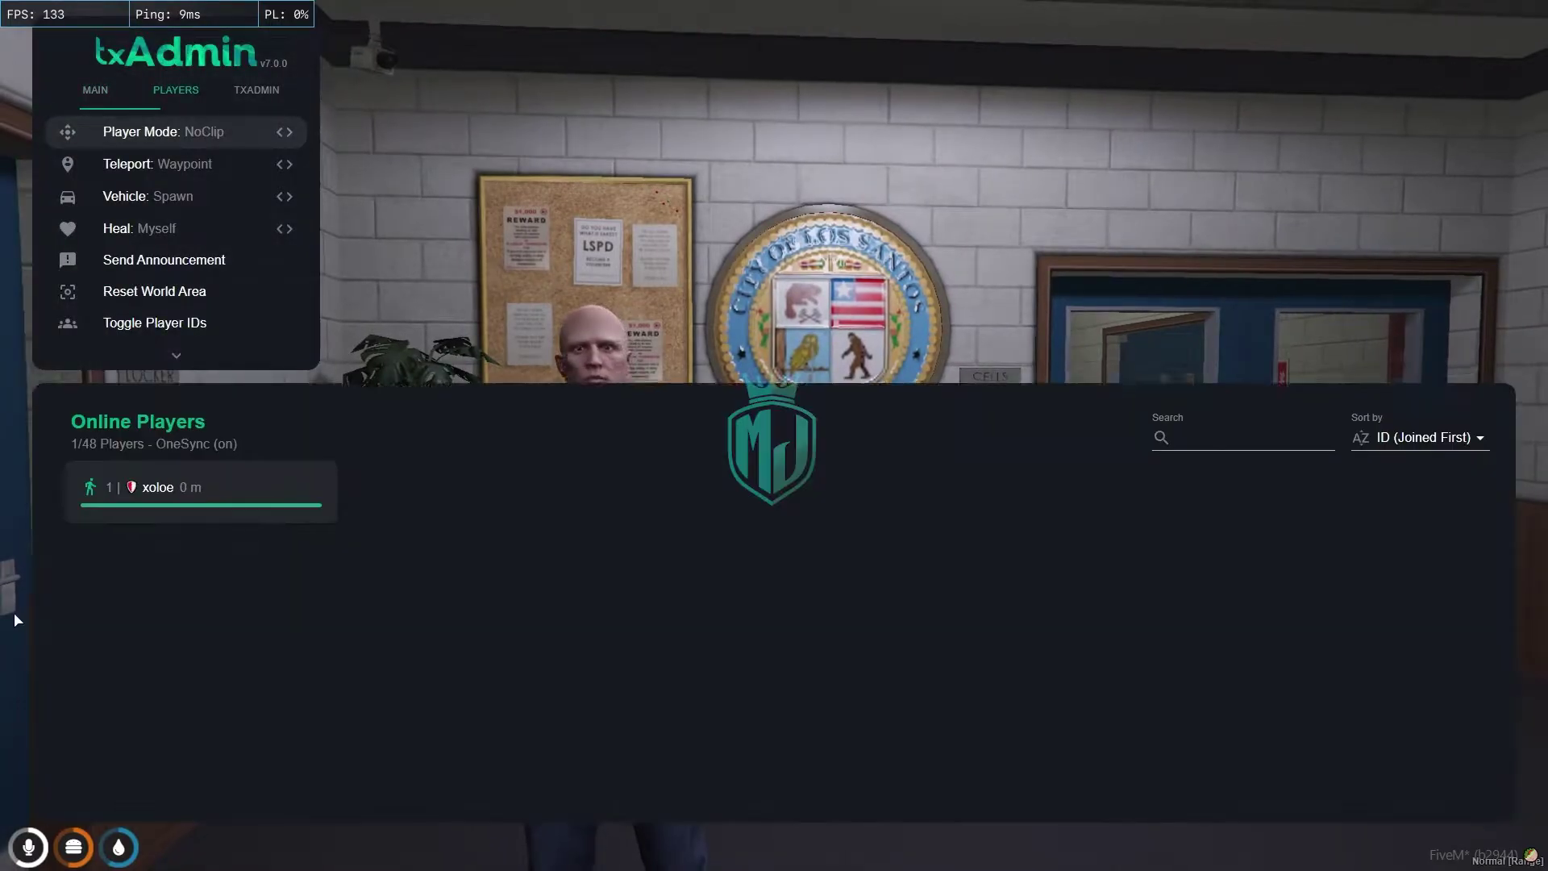
{"action": "left_click", "coordinate": [133, 352]}
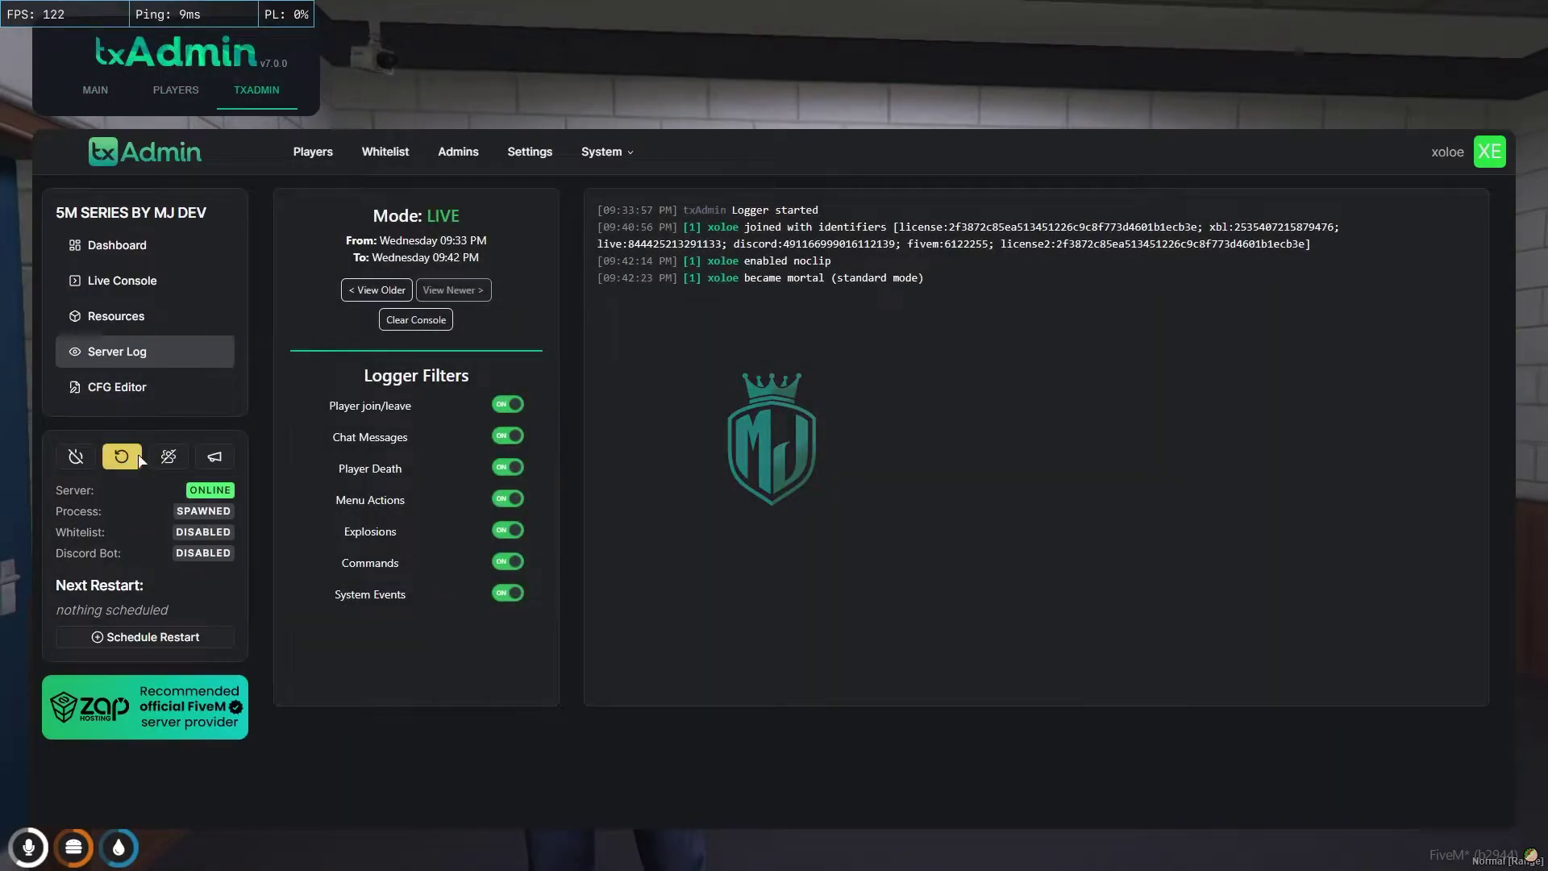
{"action": "left_click", "coordinate": [121, 457]}
{"action": "left_click", "coordinate": [922, 508]}
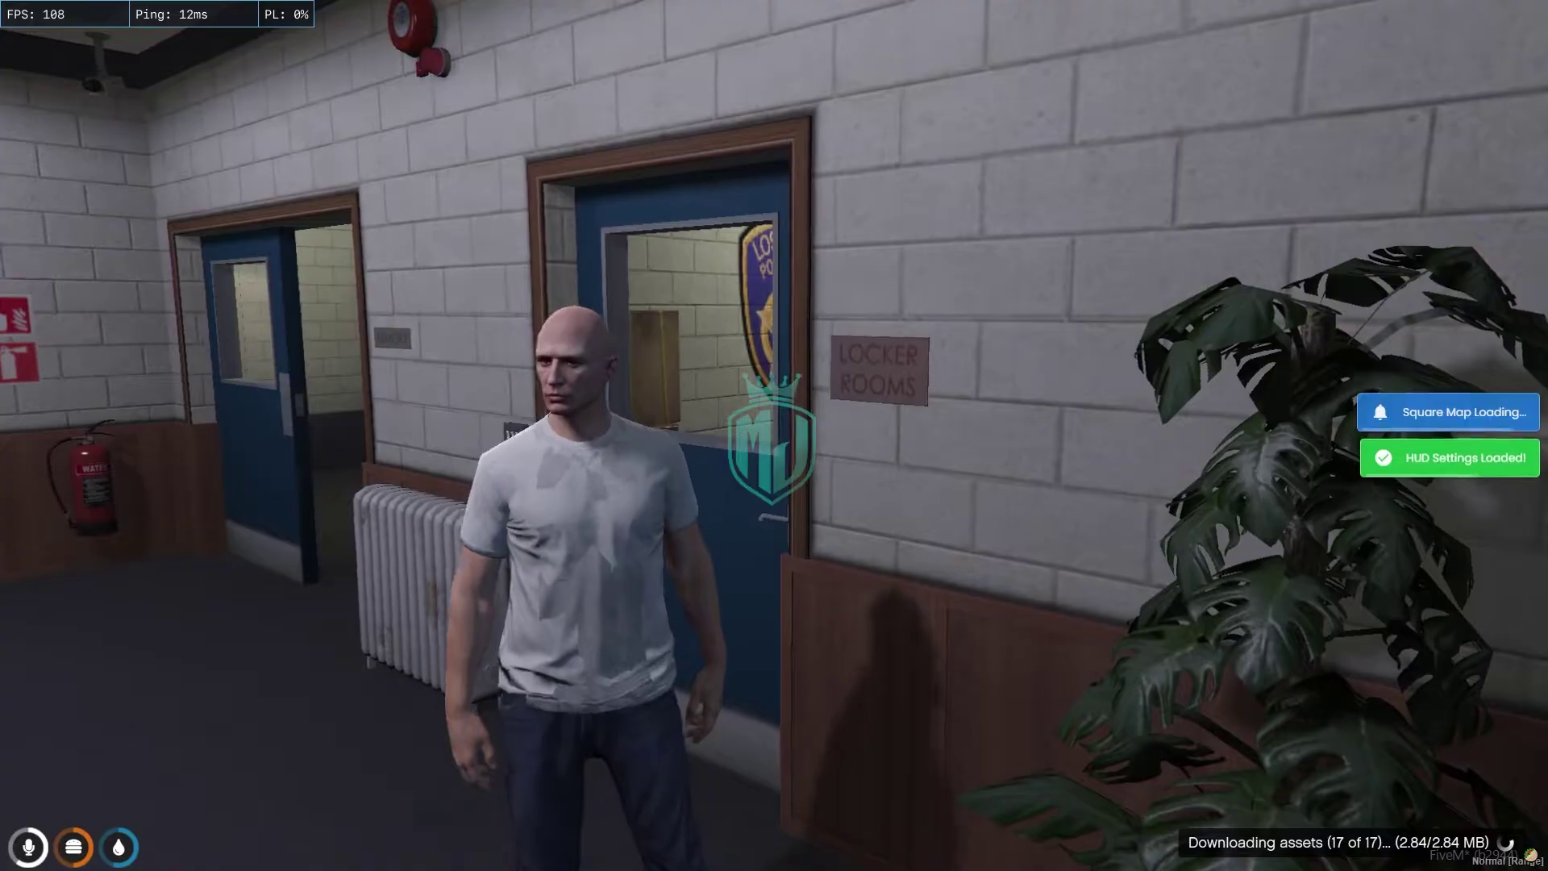
- At the locker room door, assign player 1 the police job with /setjob 1 police 2 and unlock the door
{"action": "key", "text": "w"}
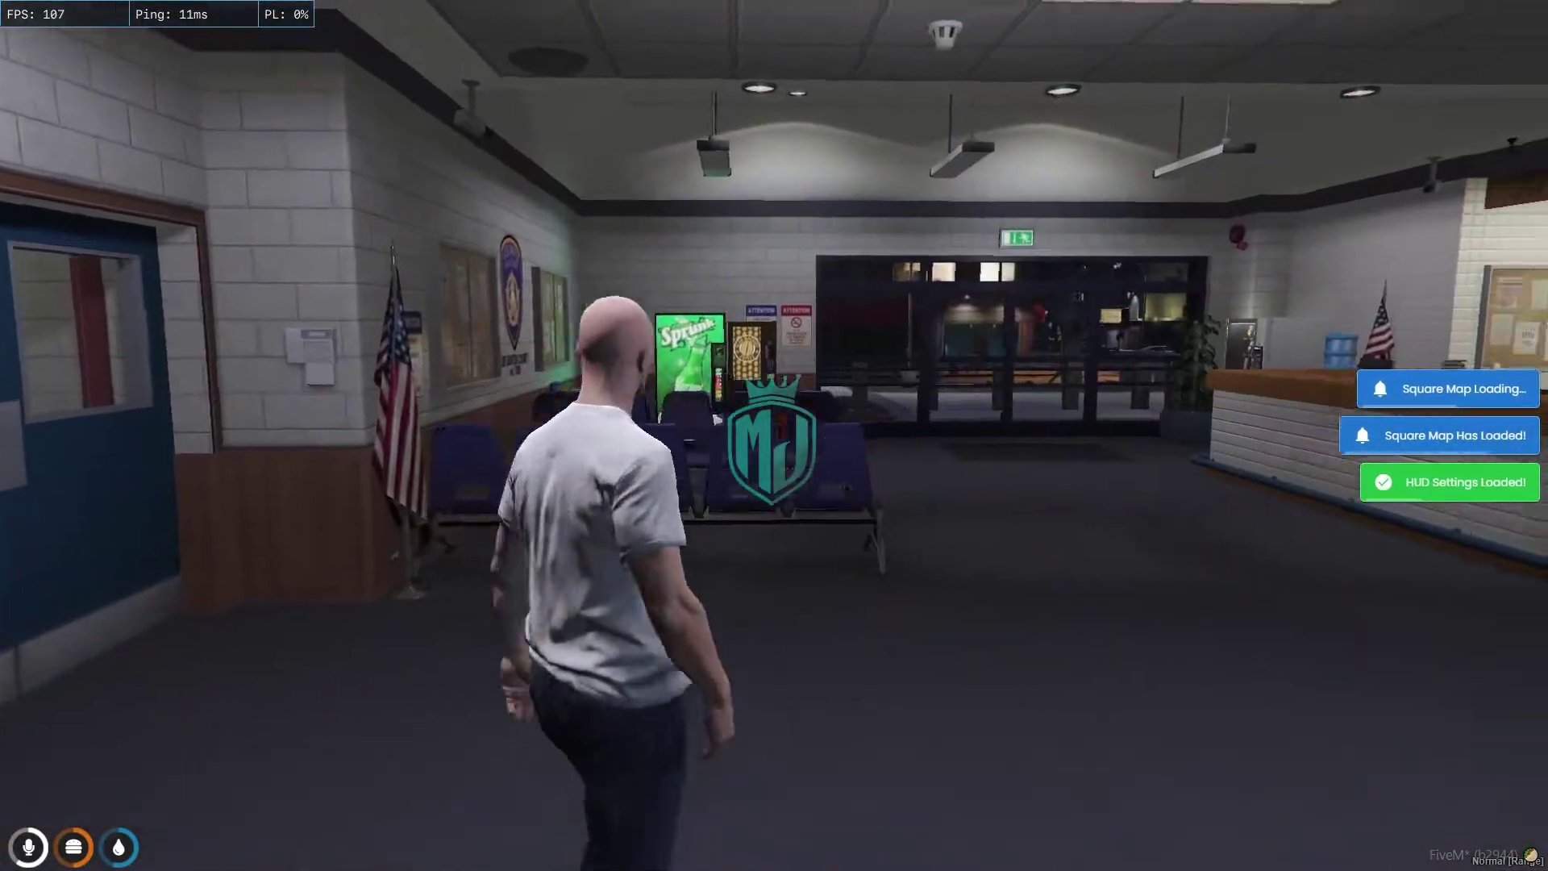
{"action": "key", "text": "w"}
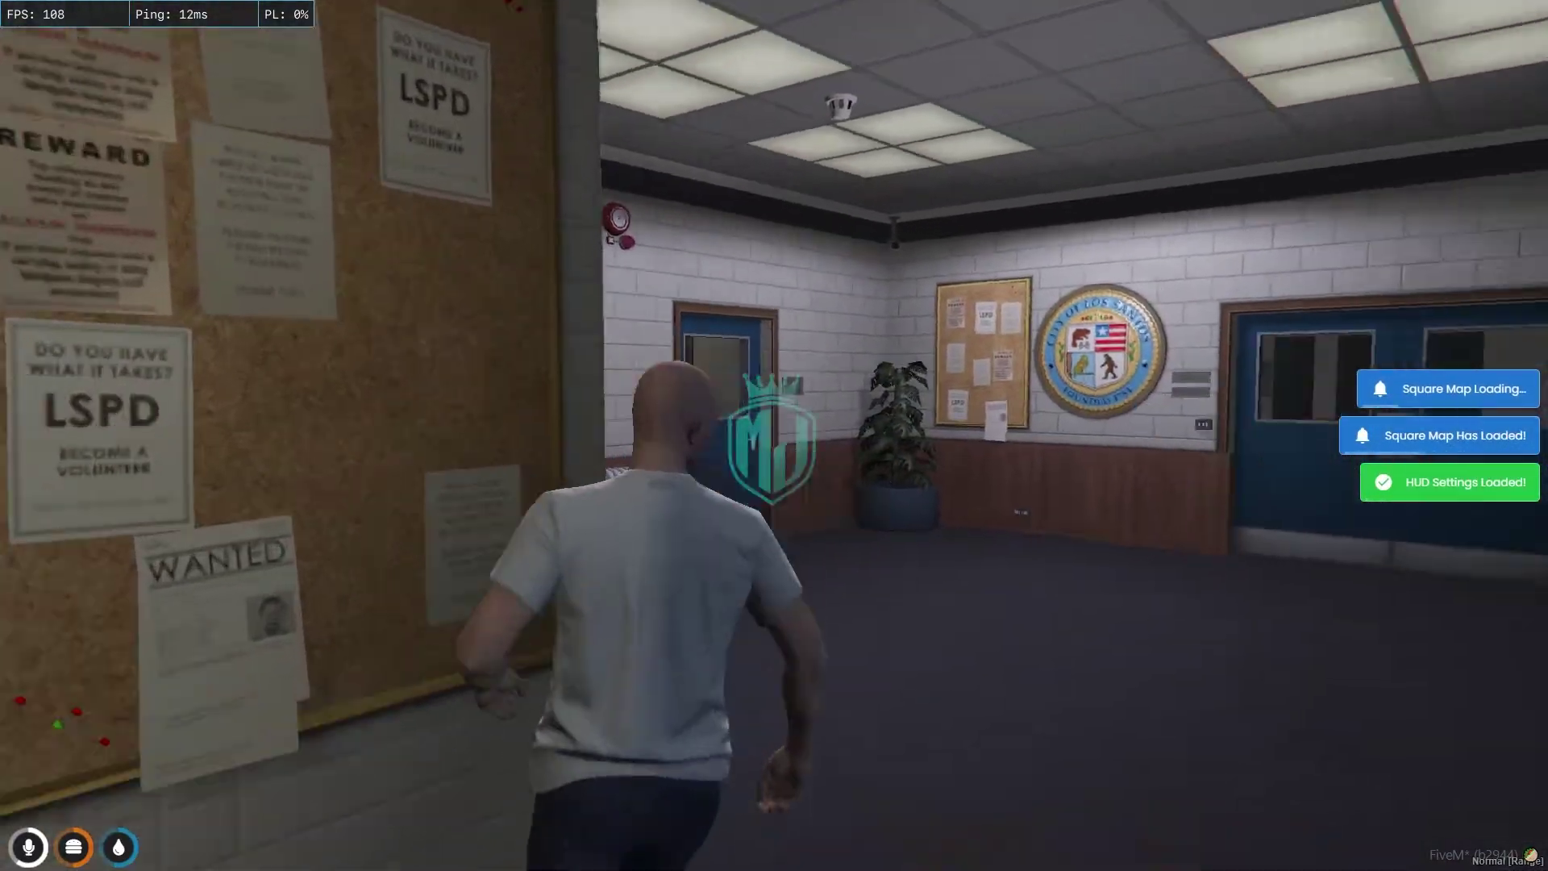
{"action": "key", "text": "w"}
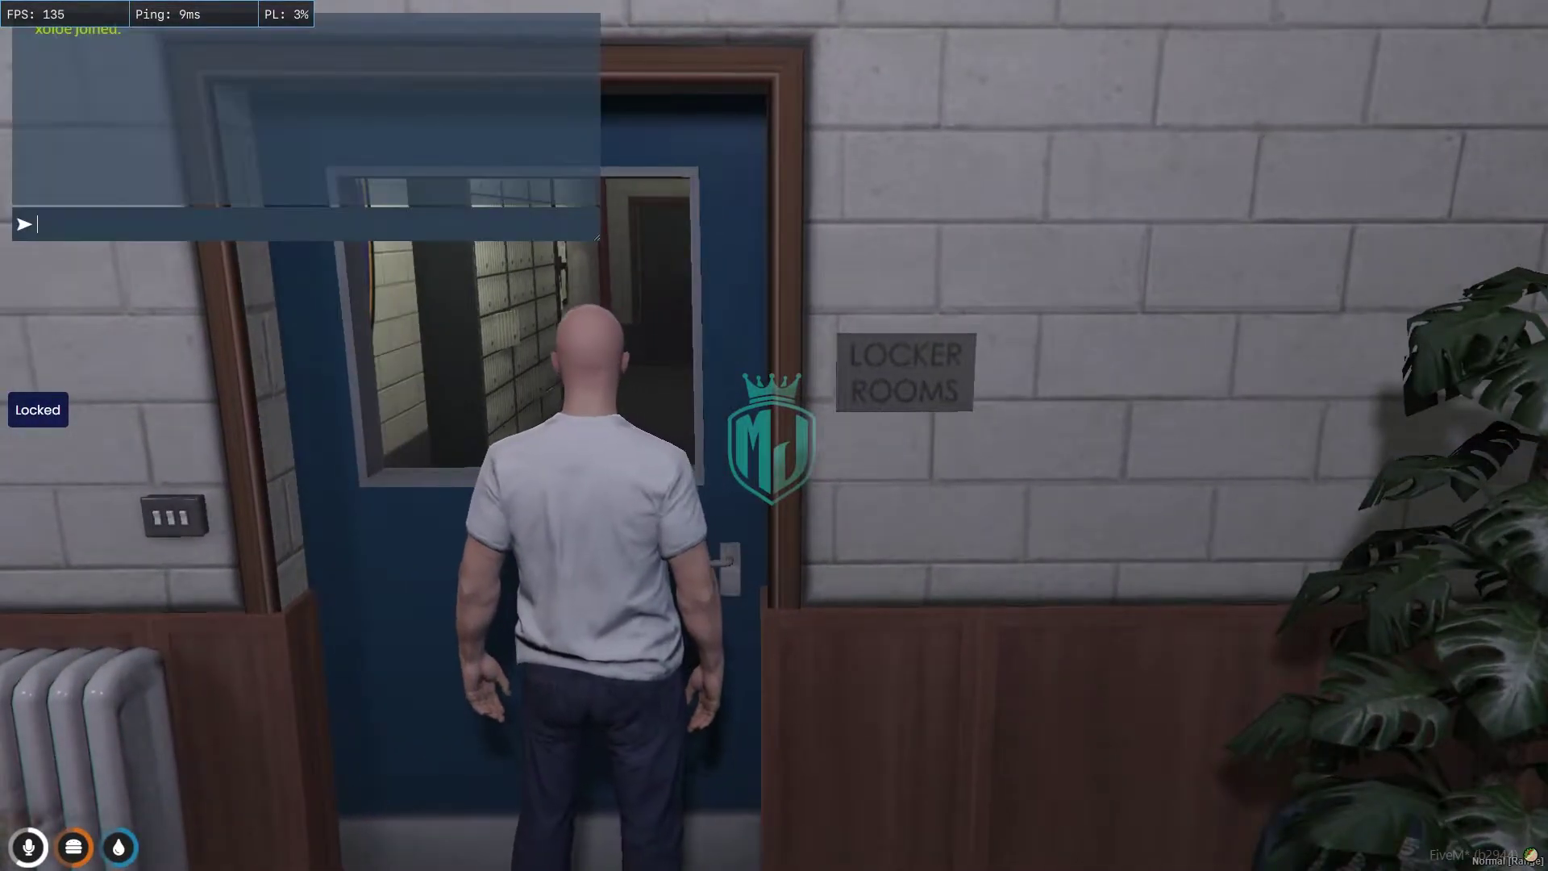
{"action": "type", "text": "/setjob 1 police 2"}
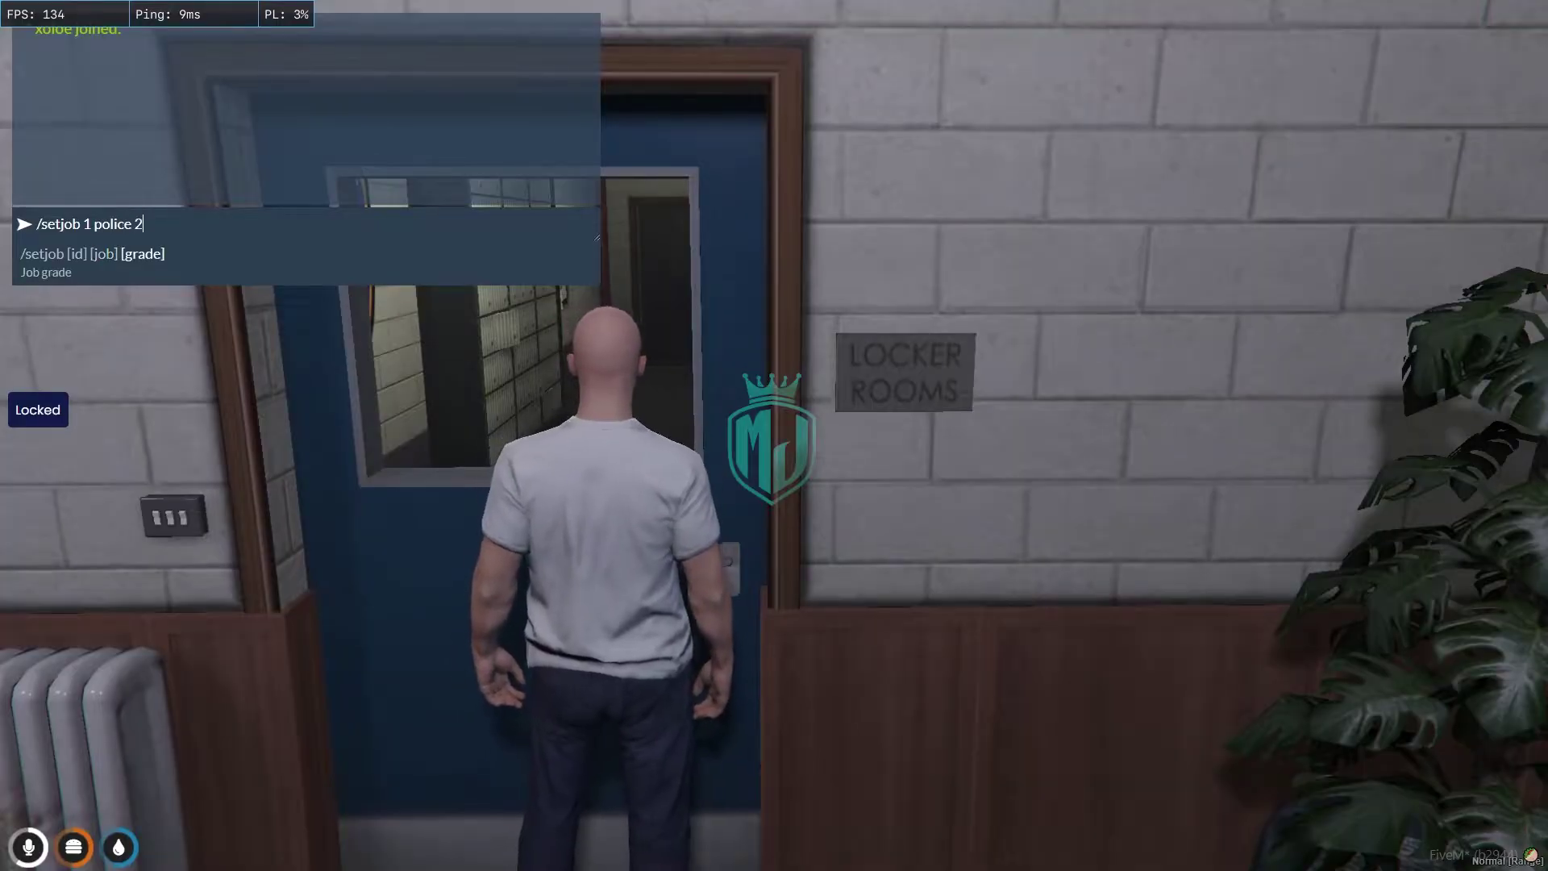
{"action": "key", "text": "Return"}
{"action": "key", "text": "e"}
{"action": "key", "text": "w"}
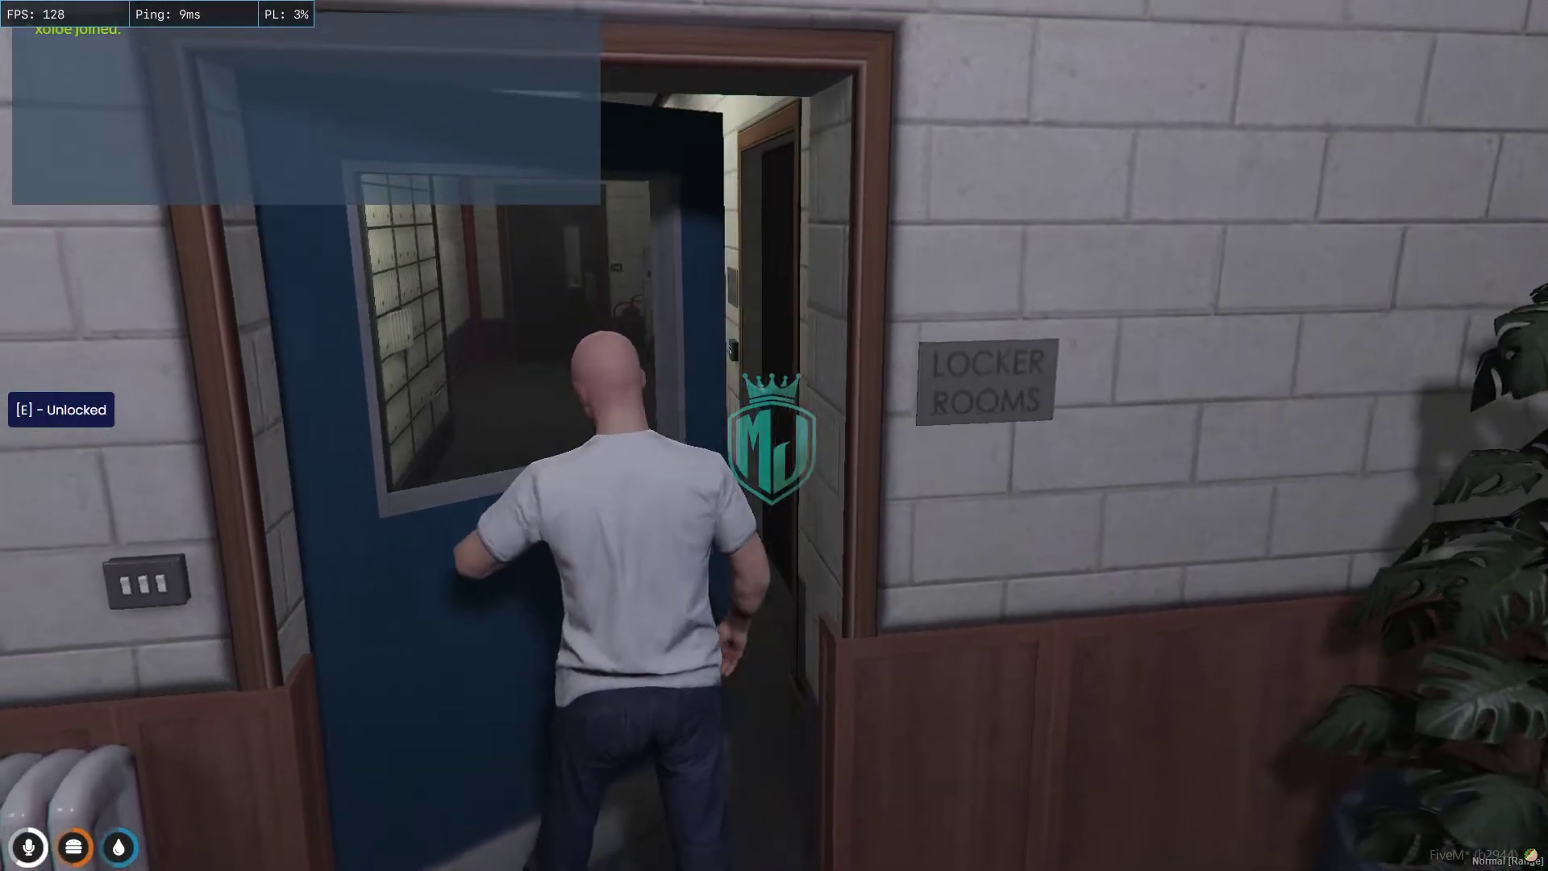
- Walk through the Mission Row station's upper floor and out onto the balcony to inspect the installed map
{"action": "key", "text": "w"}
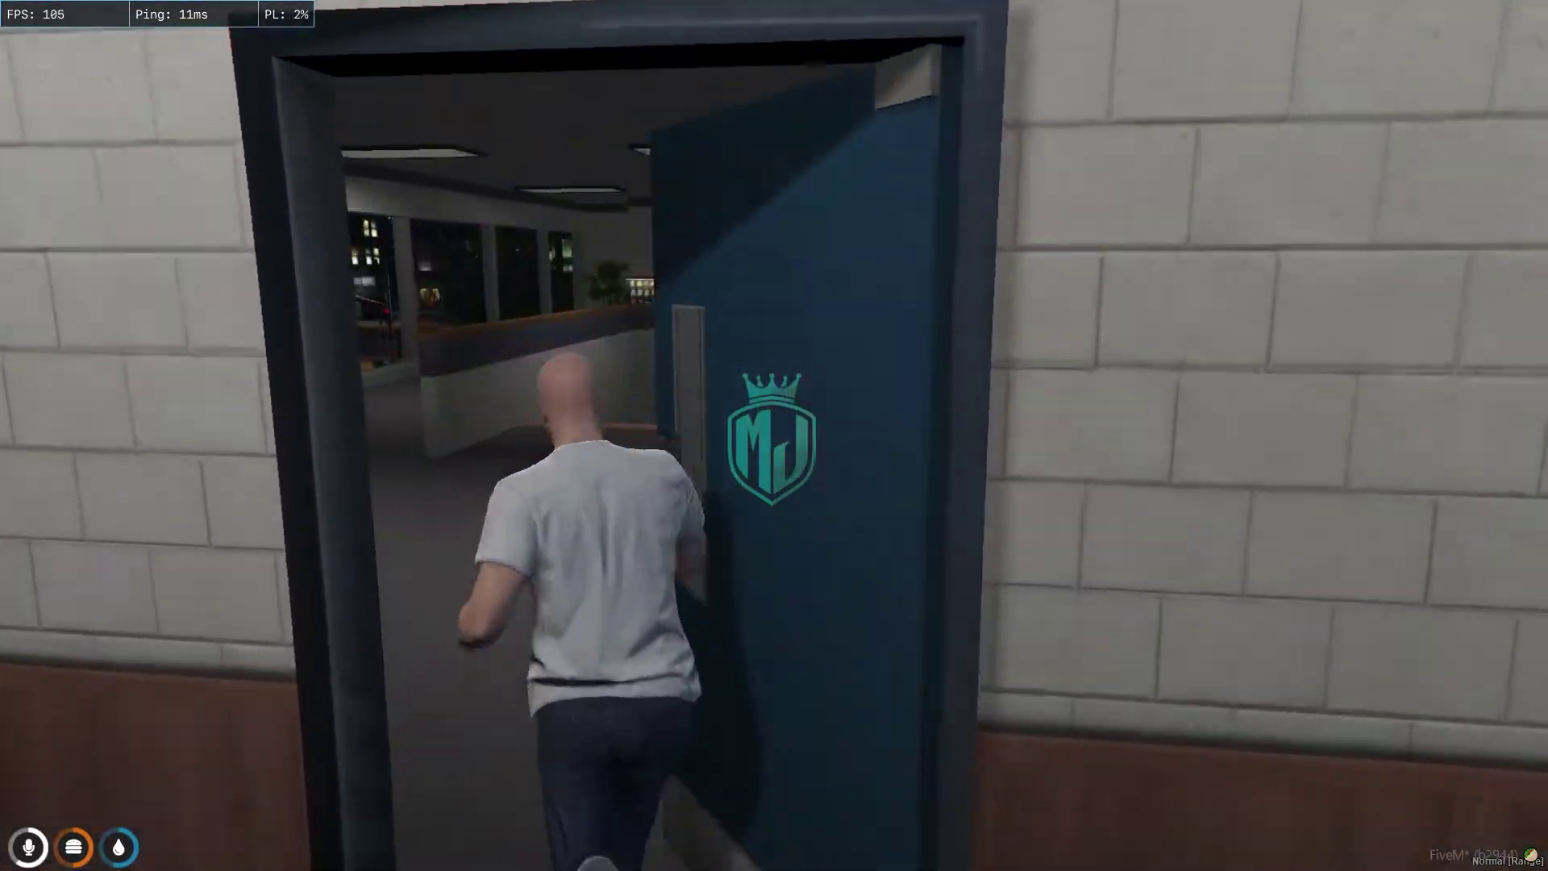
{"action": "key", "text": "w"}
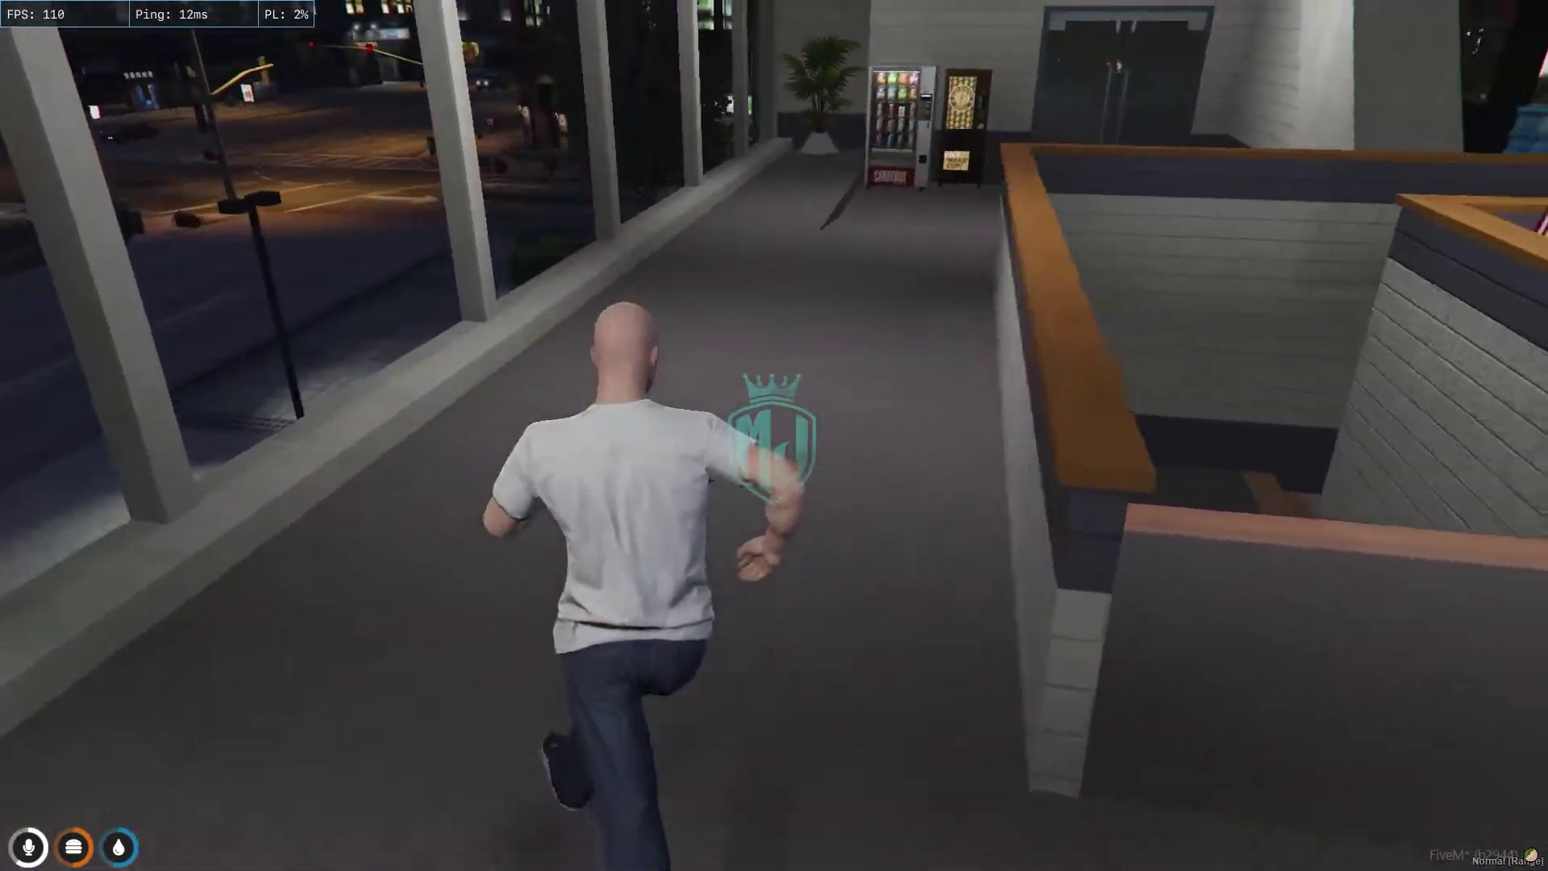
{"action": "key", "text": "w"}
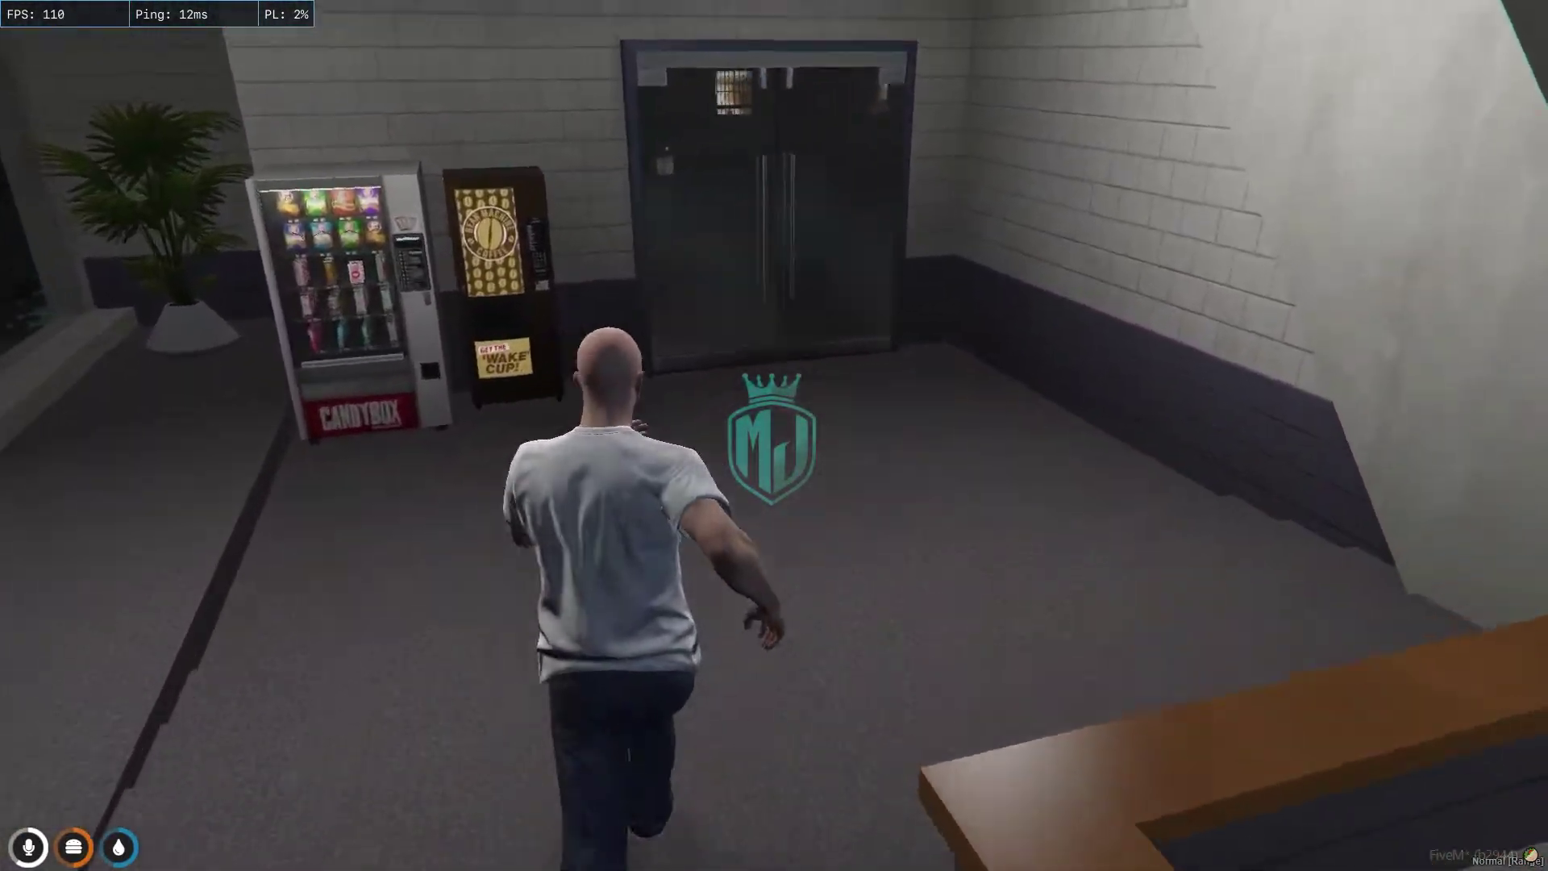
{"action": "key", "text": "w"}
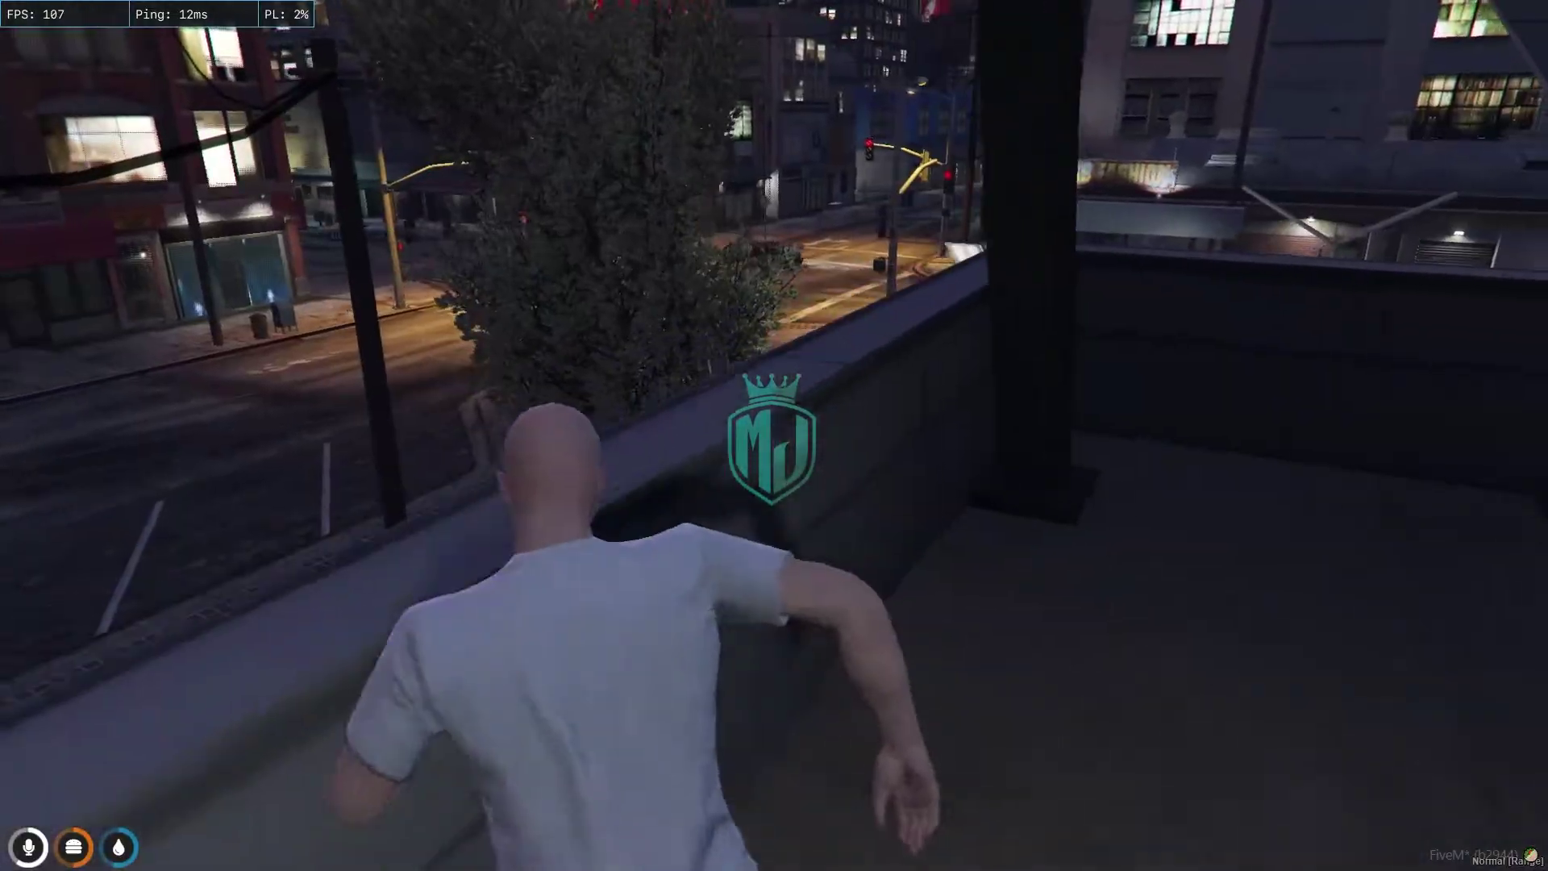
{"action": "key", "text": "w"}
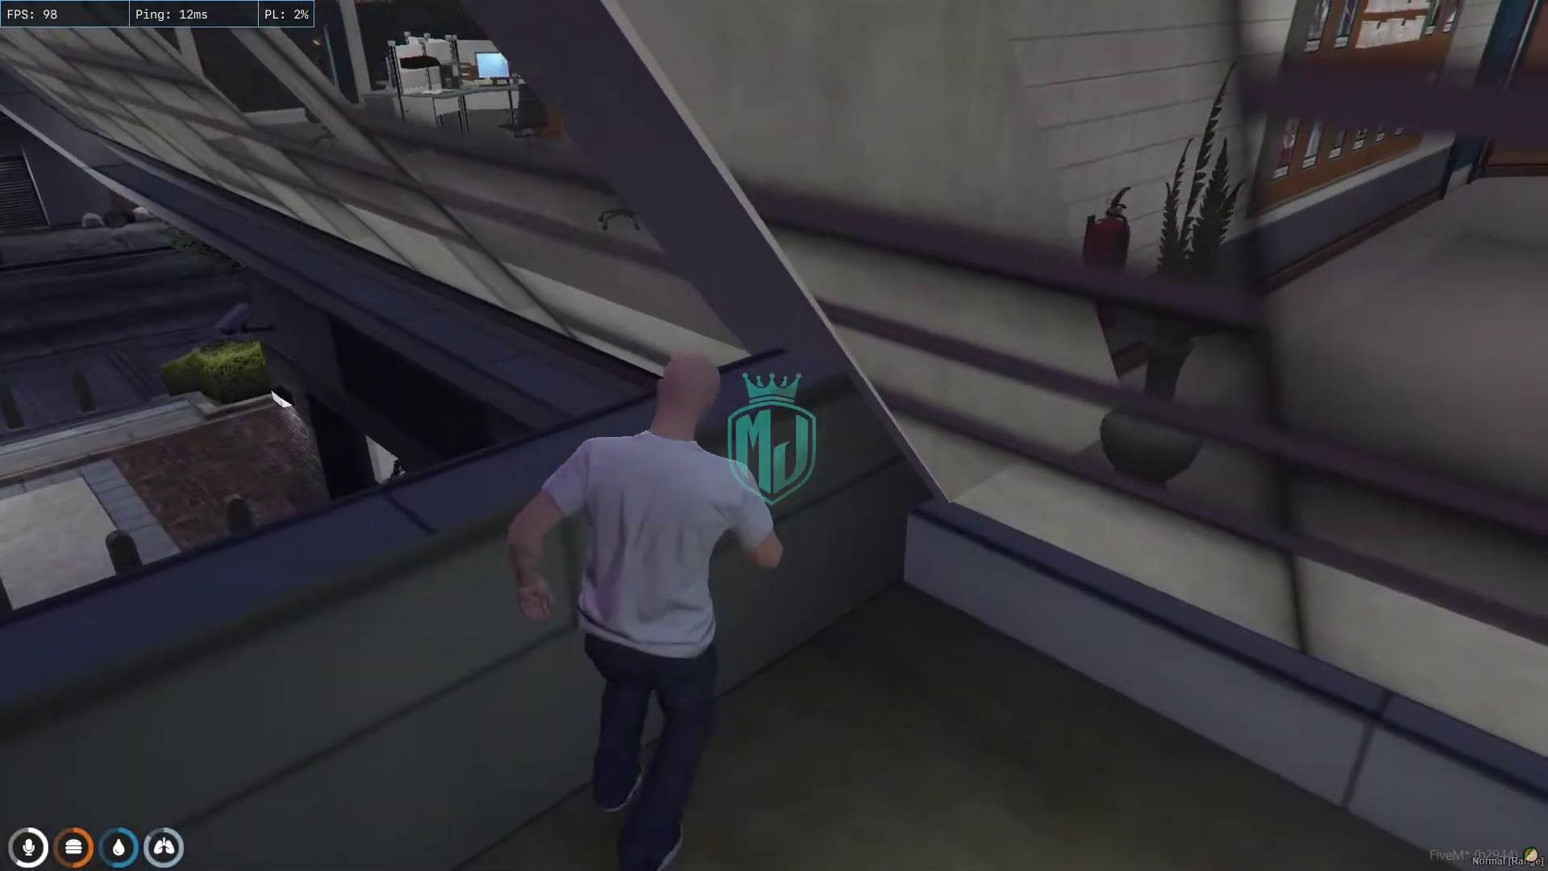
{"action": "key", "text": "s"}
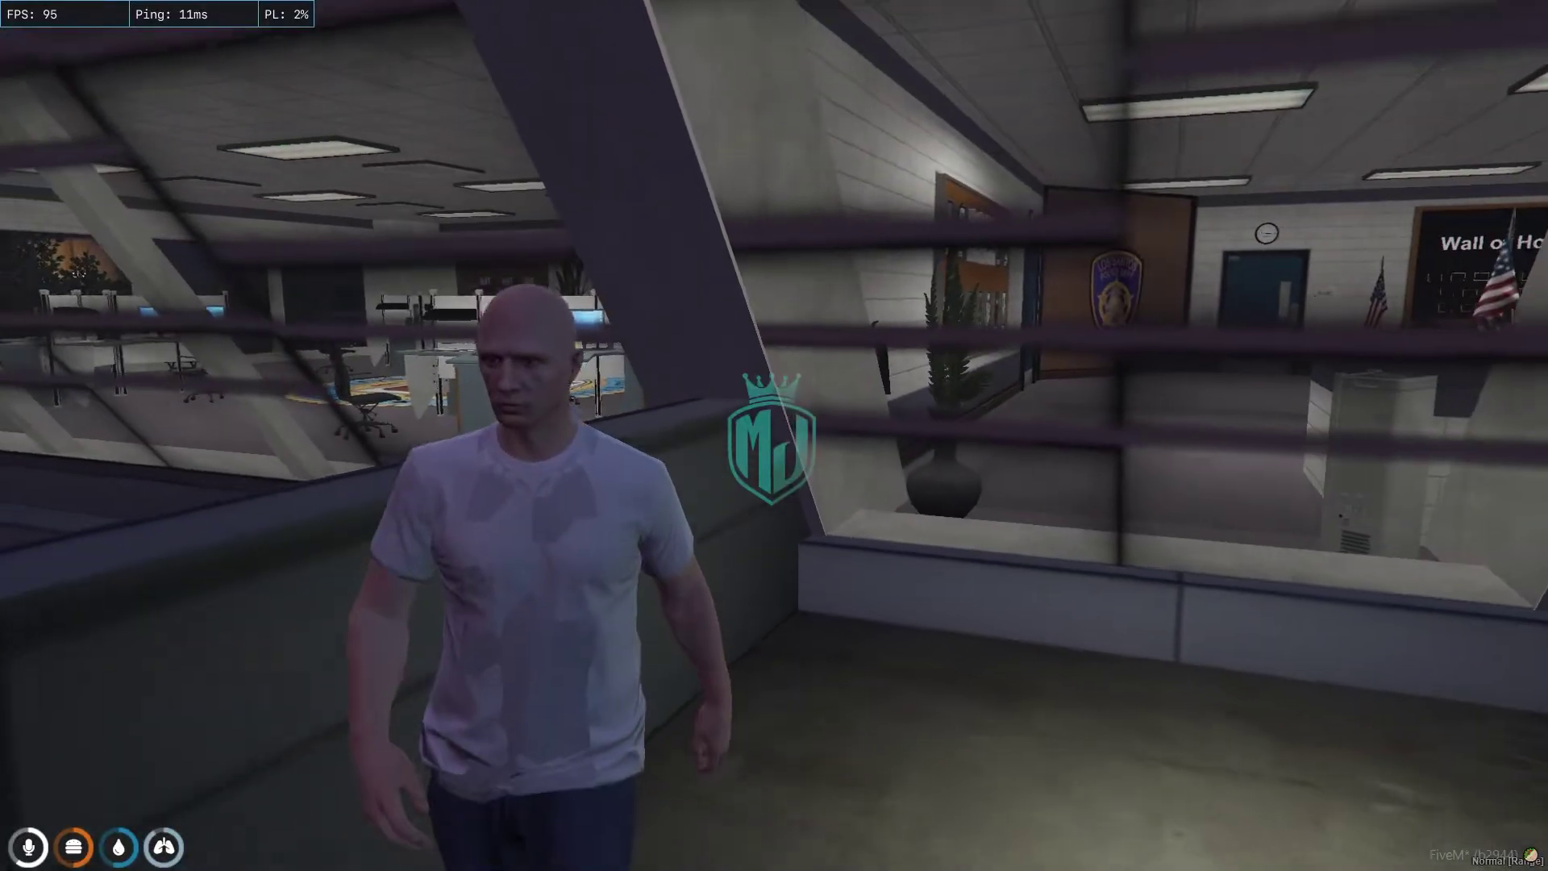
{"action": "key", "text": "s"}
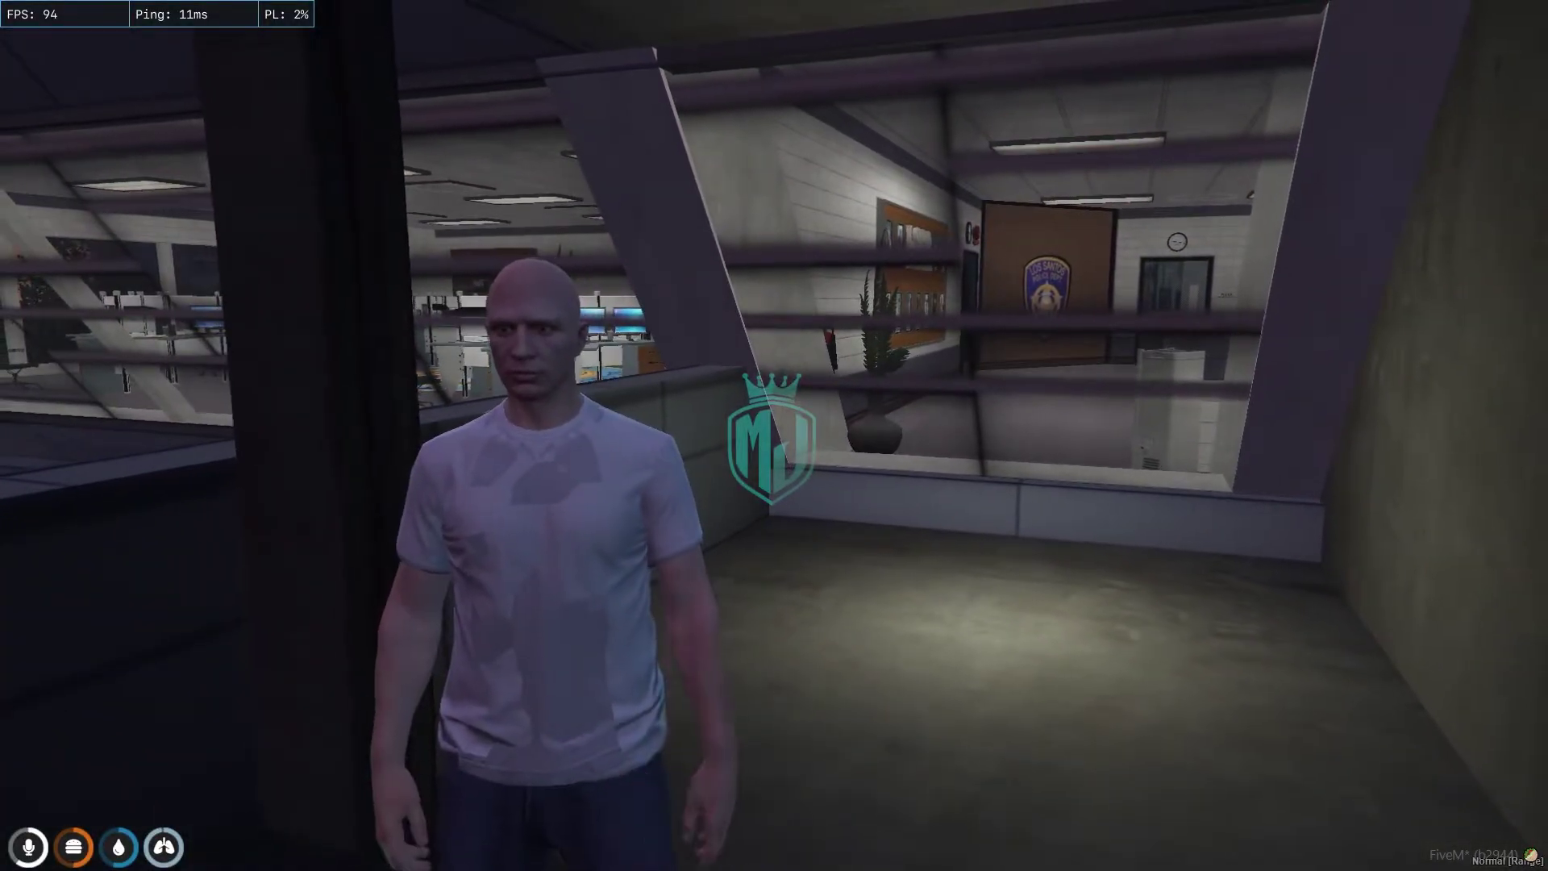
- Open the police Mobile Database Terminal with the /mdt command, view its dashboard, and close it
{"action": "type", "text": "t/mdt"}
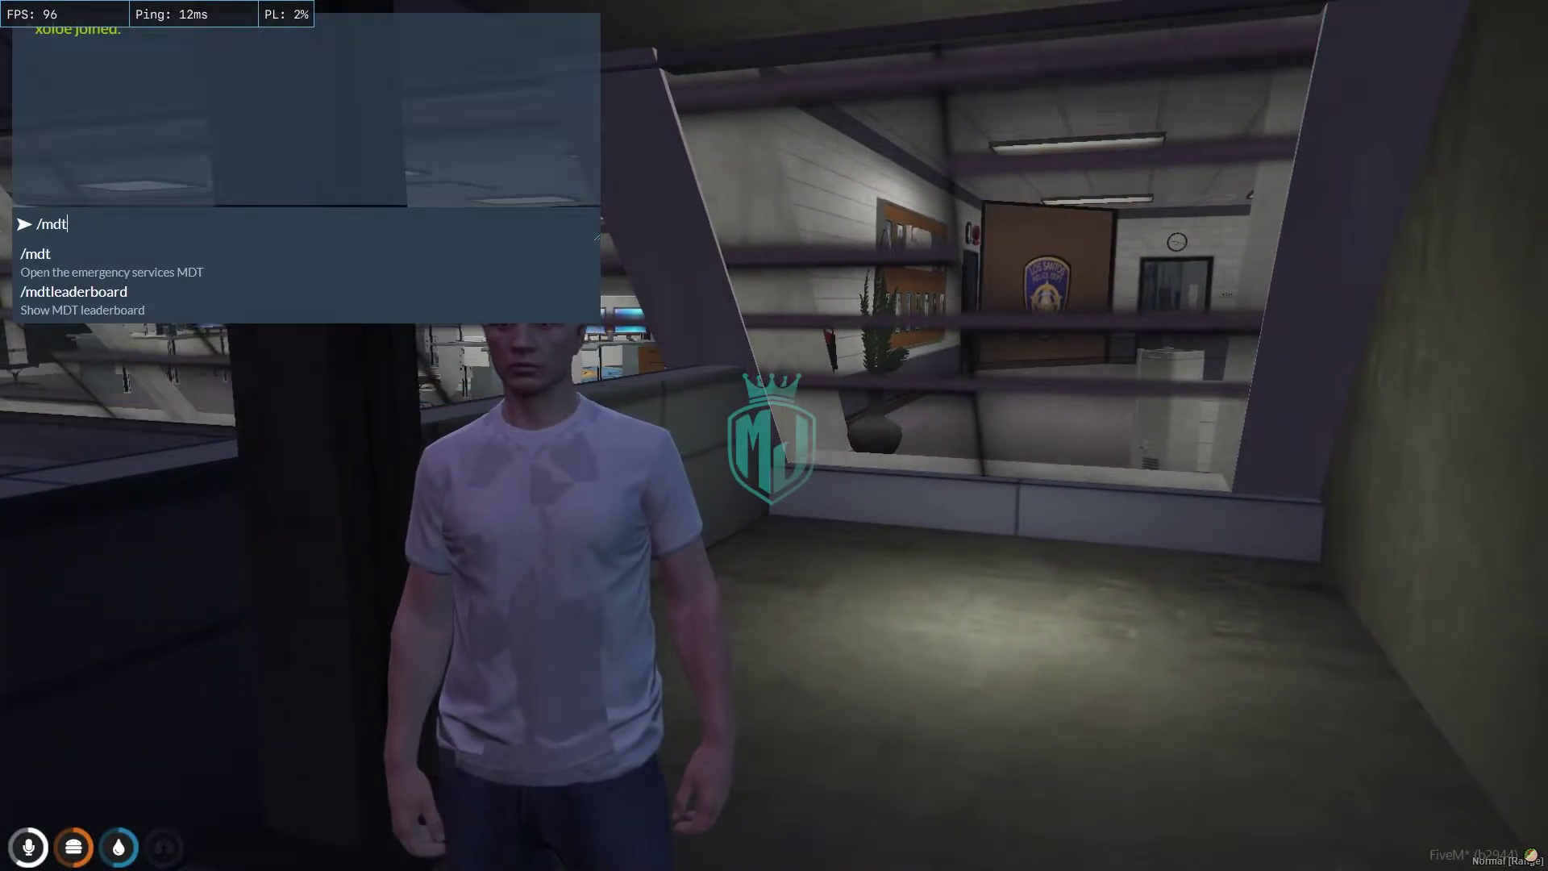
{"action": "key", "text": "Return"}
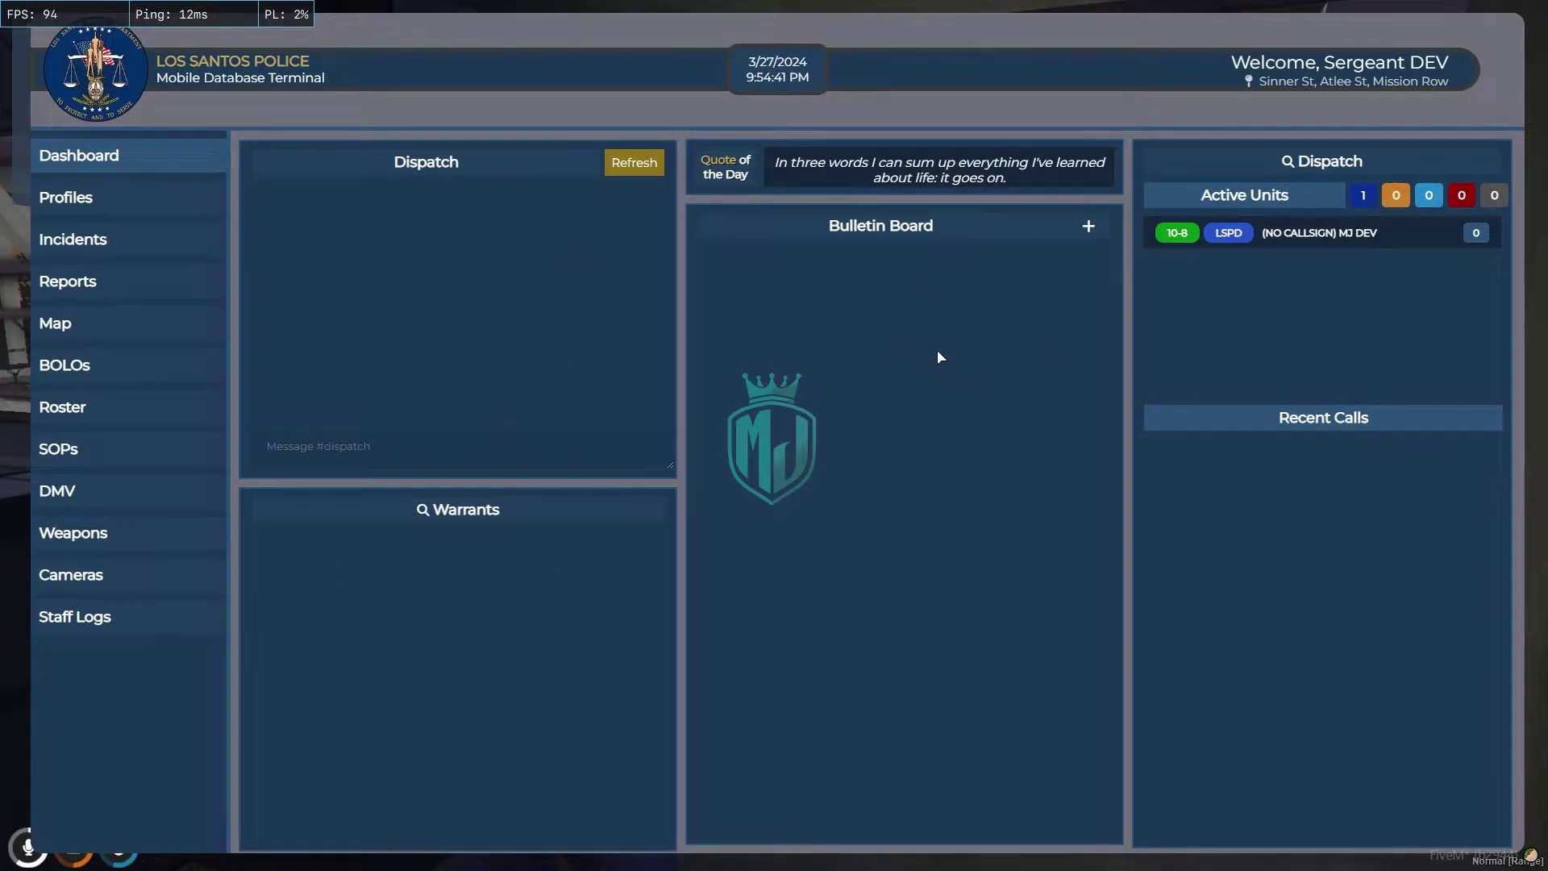
{"action": "key", "text": "Escape"}
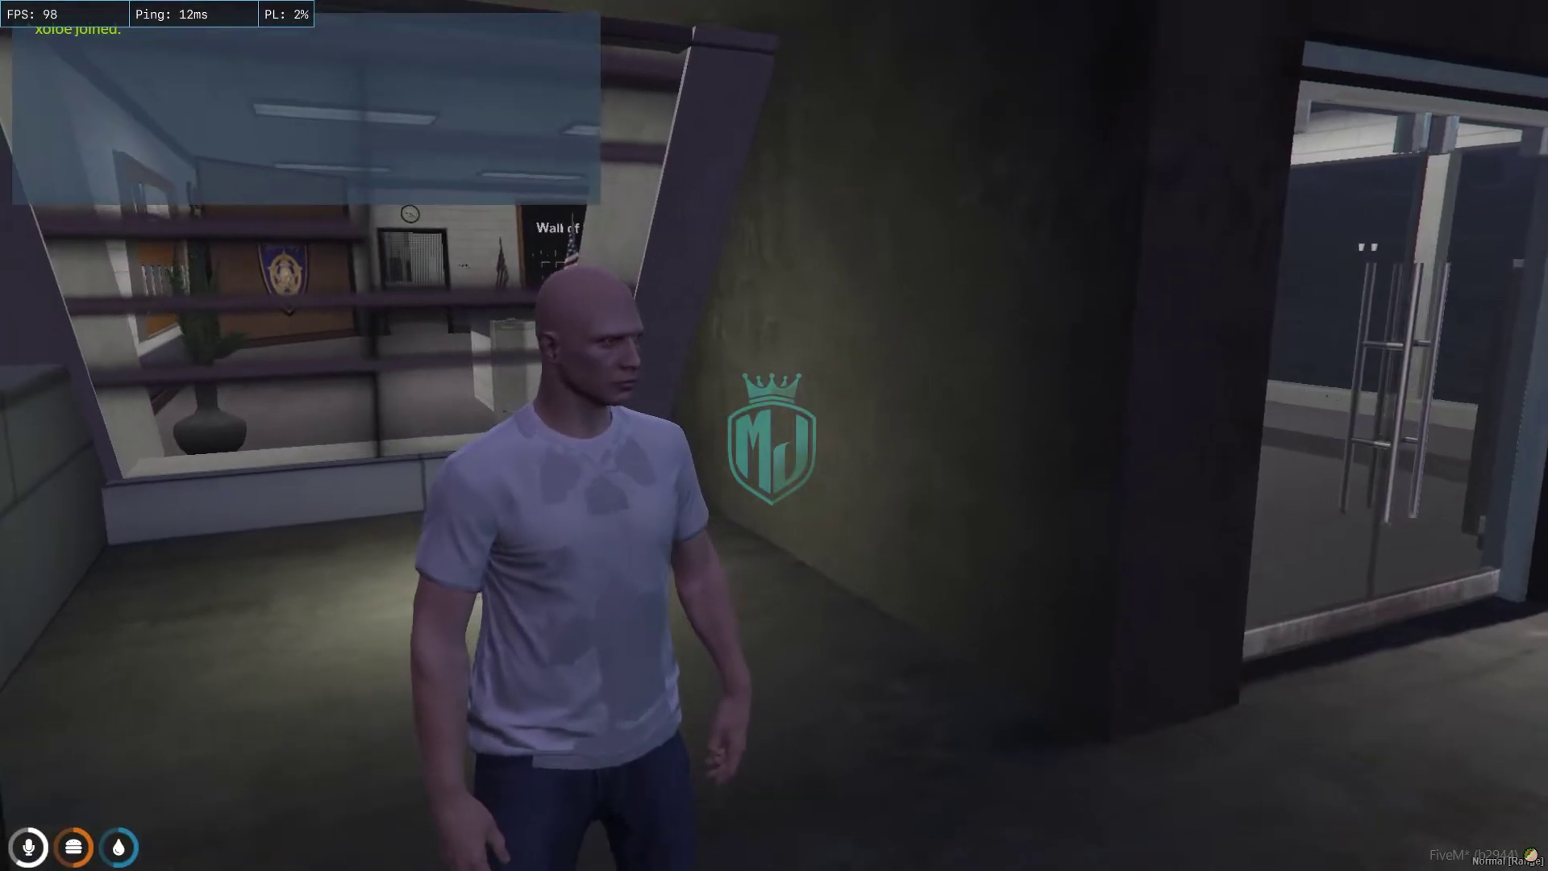
- Open config.lua from the [qb]/qb-policejob folder and look up the coordinates of the first duty location
{"action": "key", "text": "super"}
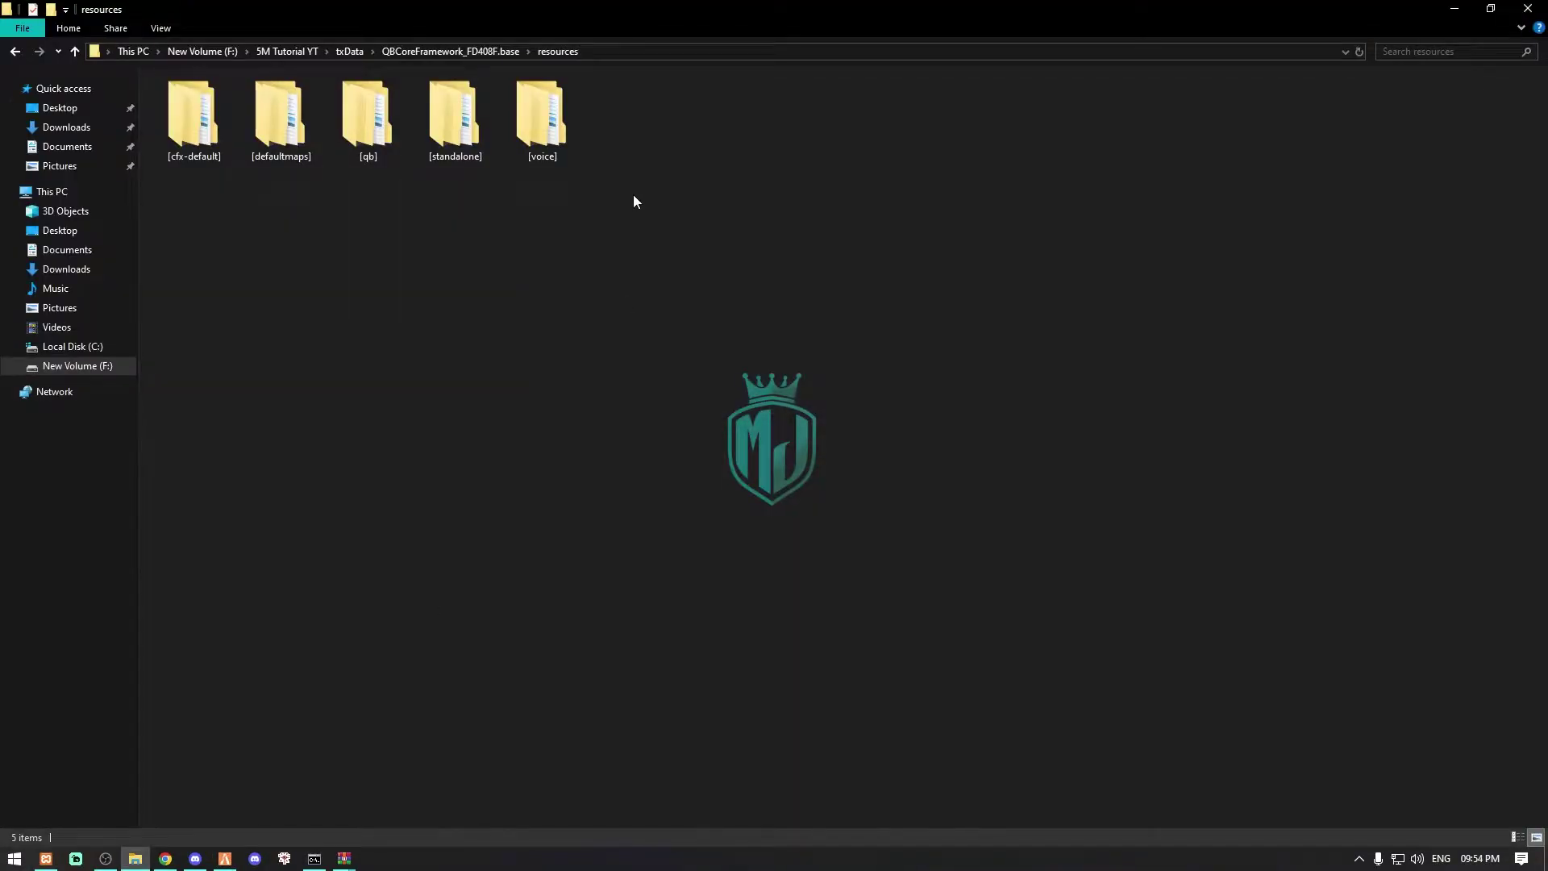
{"action": "double_click", "coordinate": [367, 117]}
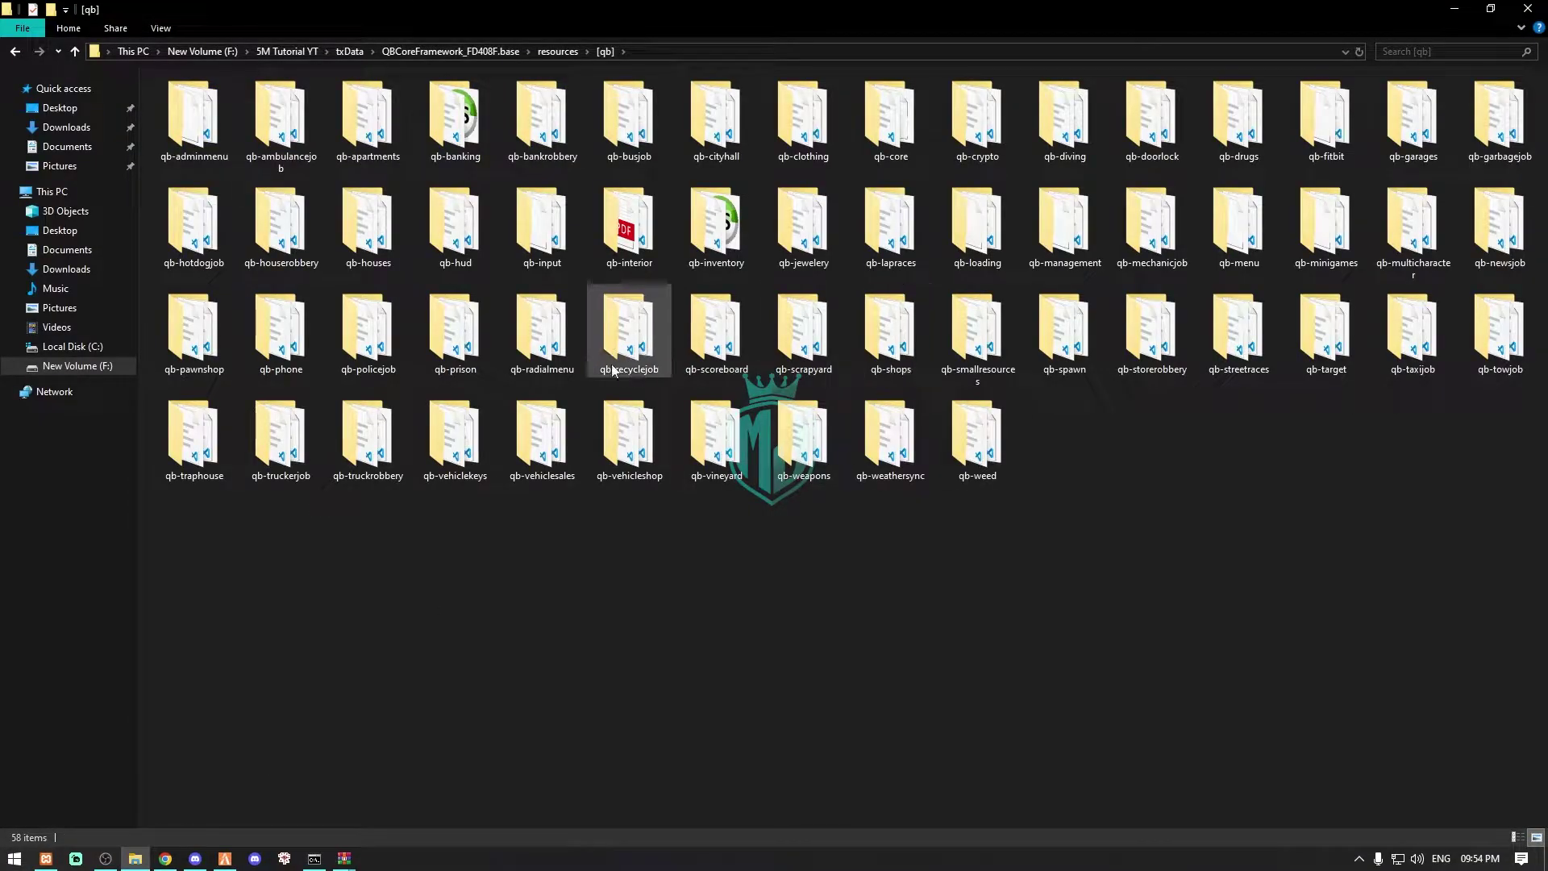
{"action": "double_click", "coordinate": [395, 351]}
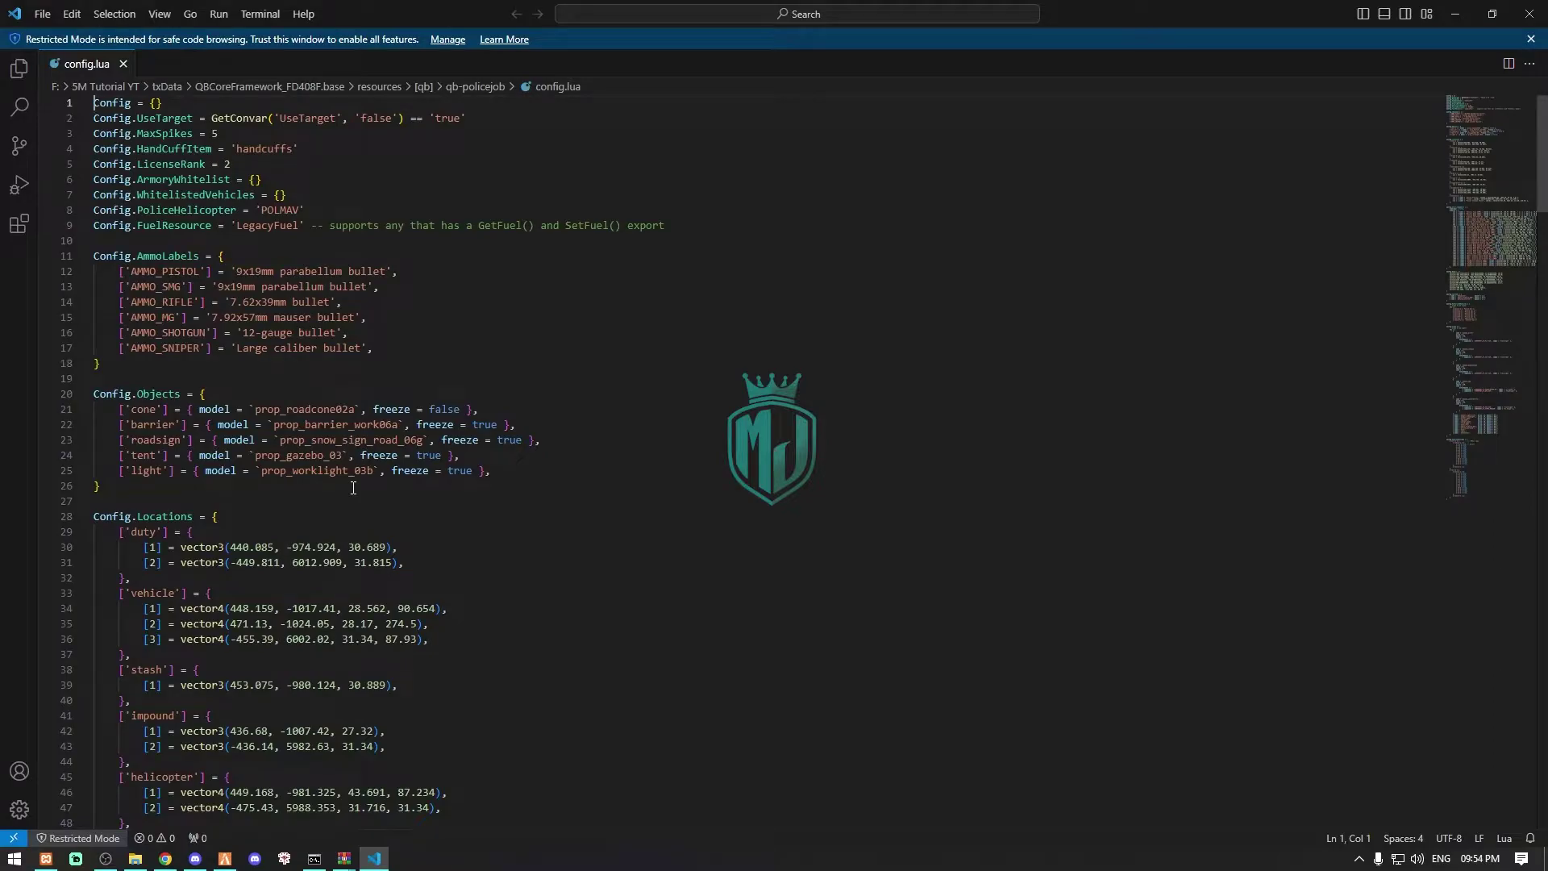
{"action": "scroll", "coordinate": [346, 500], "scroll_direction": "down", "scroll_amount": 5}
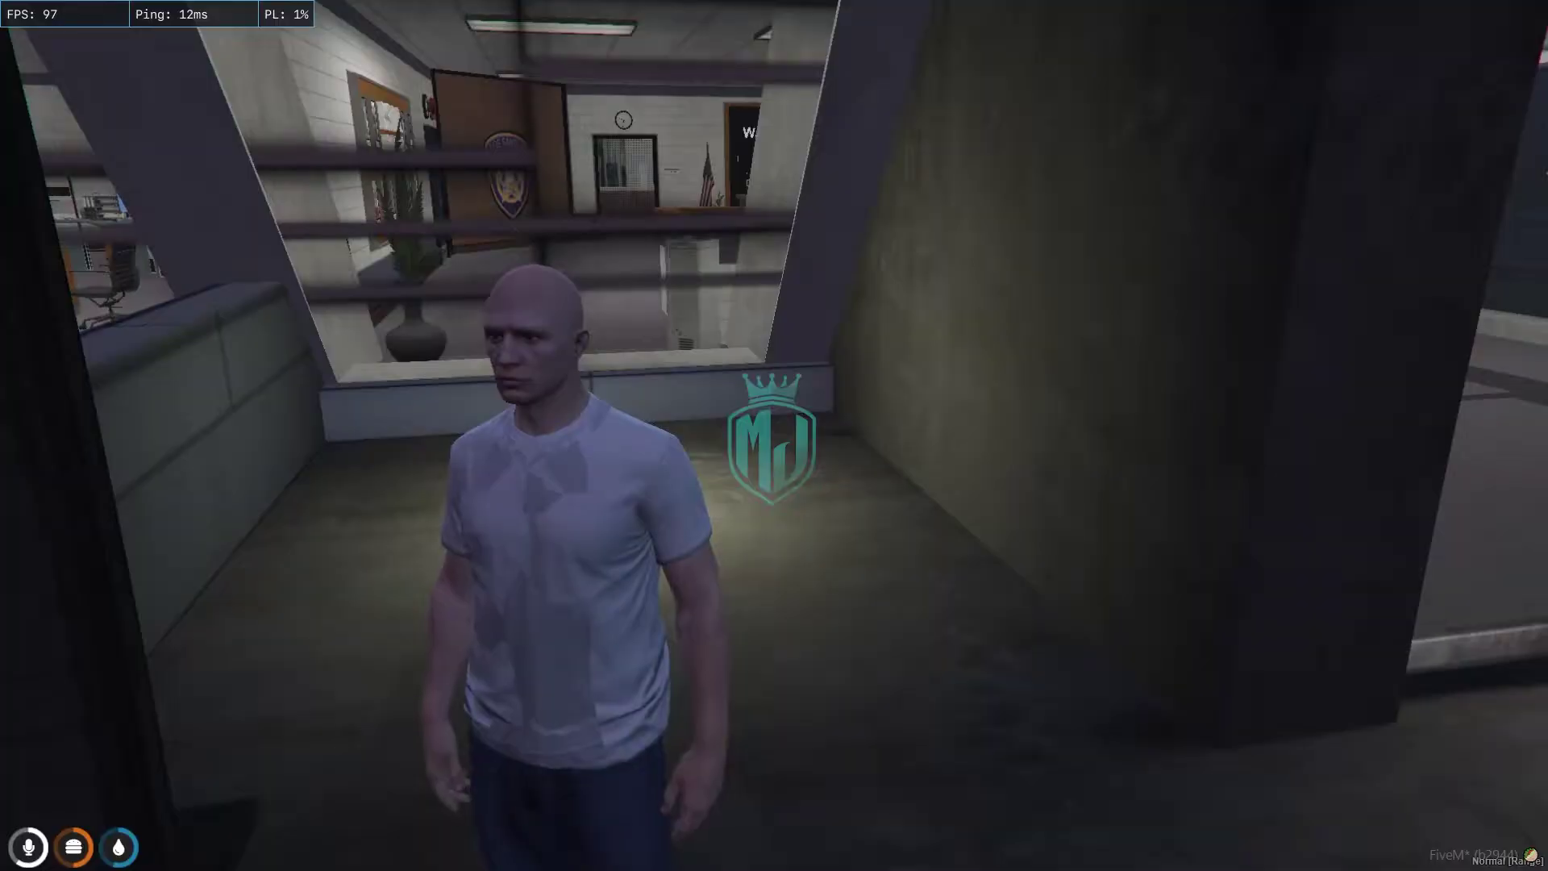
- Return to FiveM and teleport the character to coordinates 440.085, -974.924, 30.689 using txAdmin
{"action": "key", "text": "F1"}
{"action": "key", "text": "Return"}
{"action": "type", "text": "440.085, -974.924, 30.689"}
{"action": "key", "text": "Return"}
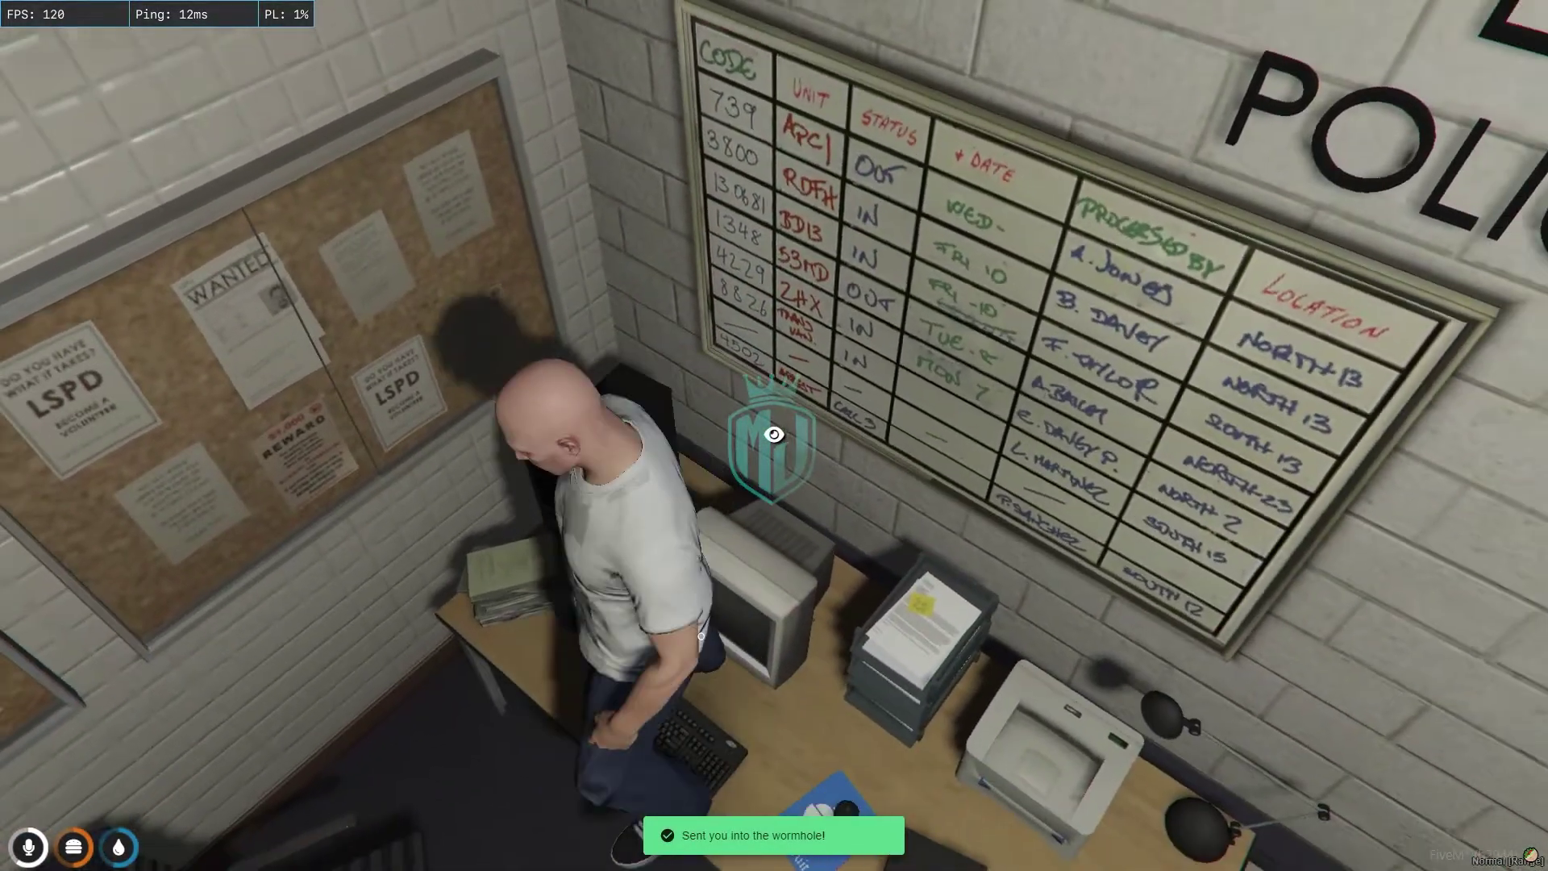
- Check the duty sign in/out point at the desk and walk around to the front of the reception counter
{"action": "key", "text": "w"}
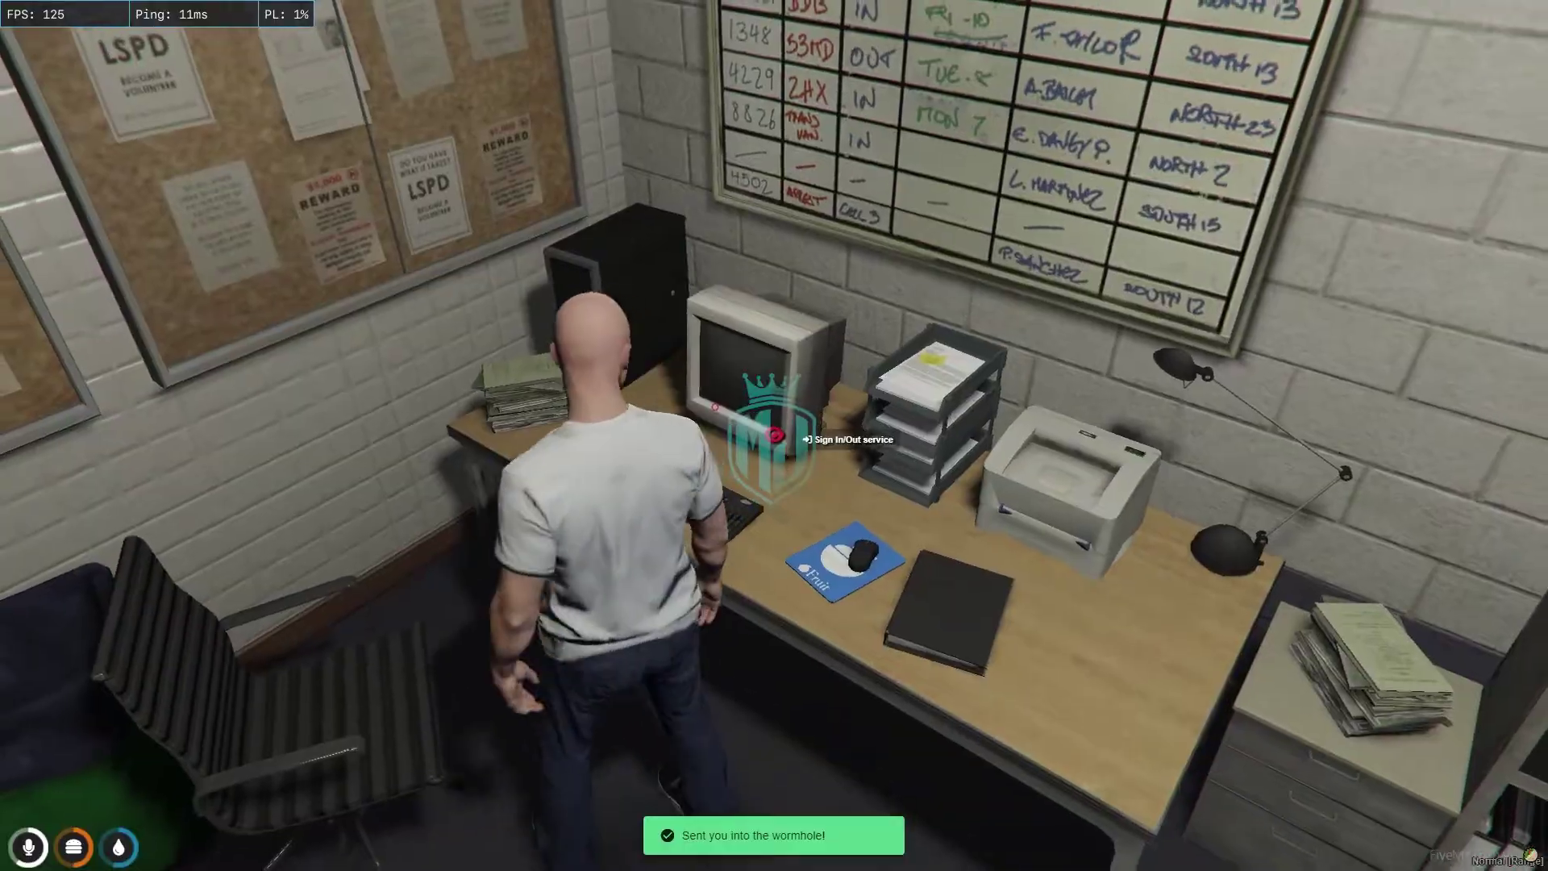
{"action": "key", "text": "w"}
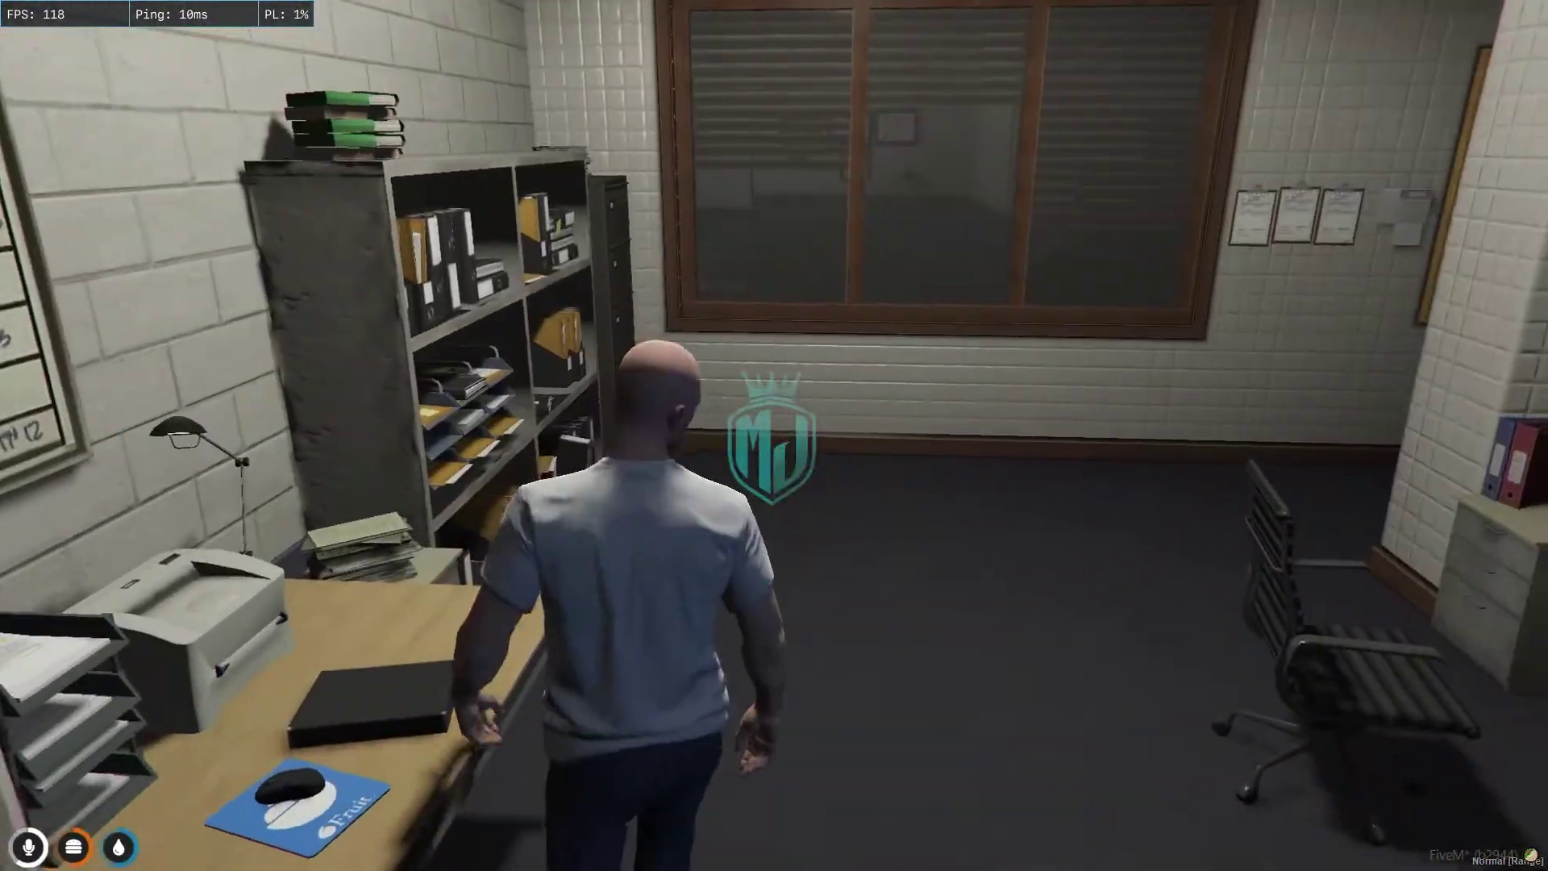
{"action": "key", "text": "w"}
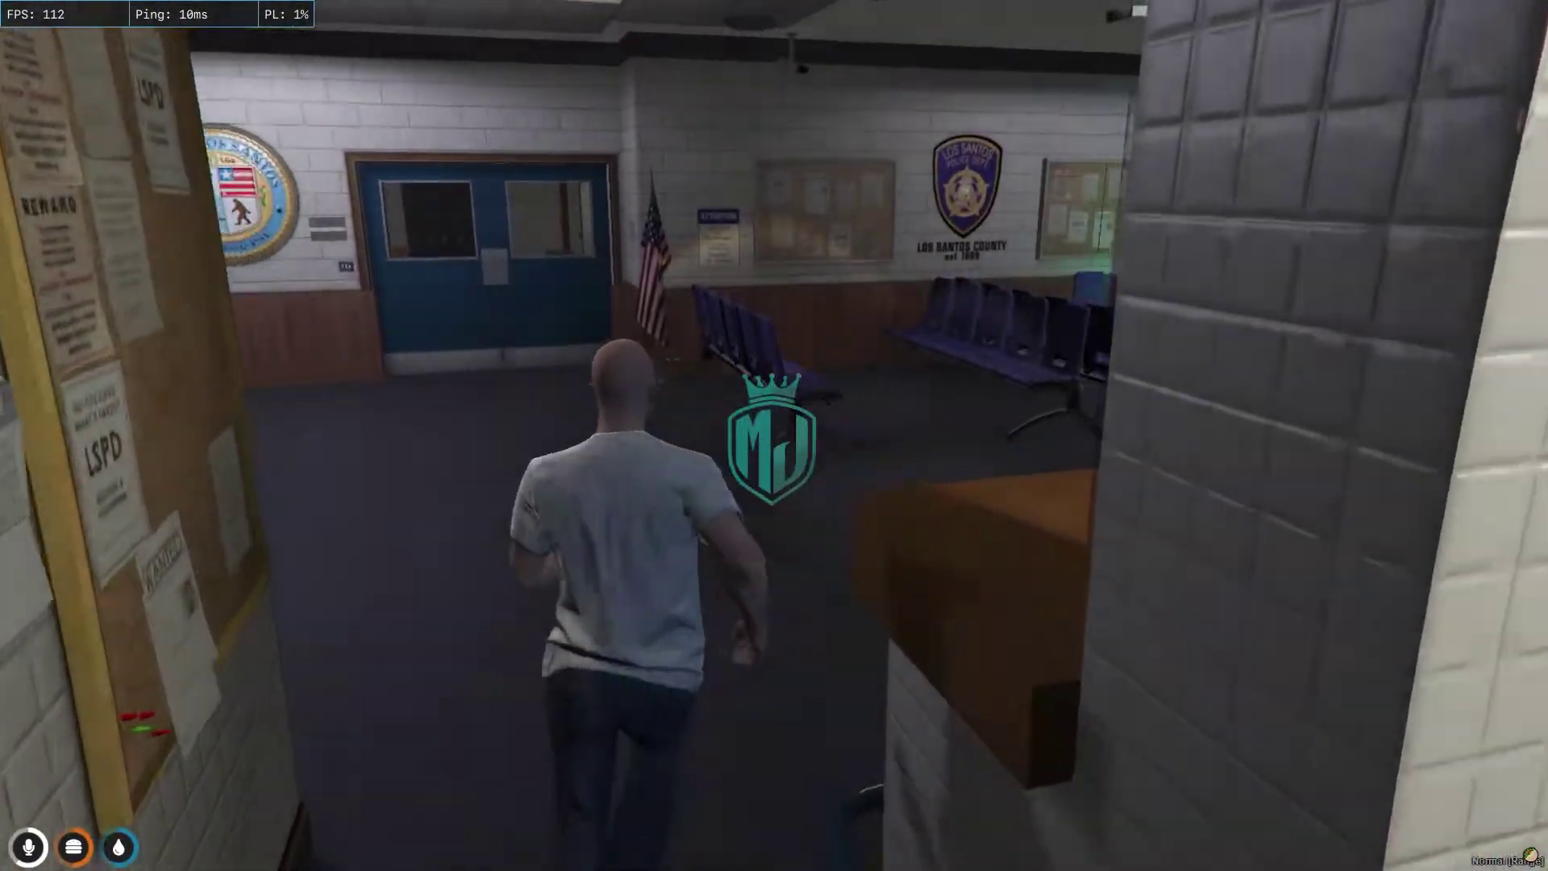
{"action": "key", "text": "w"}
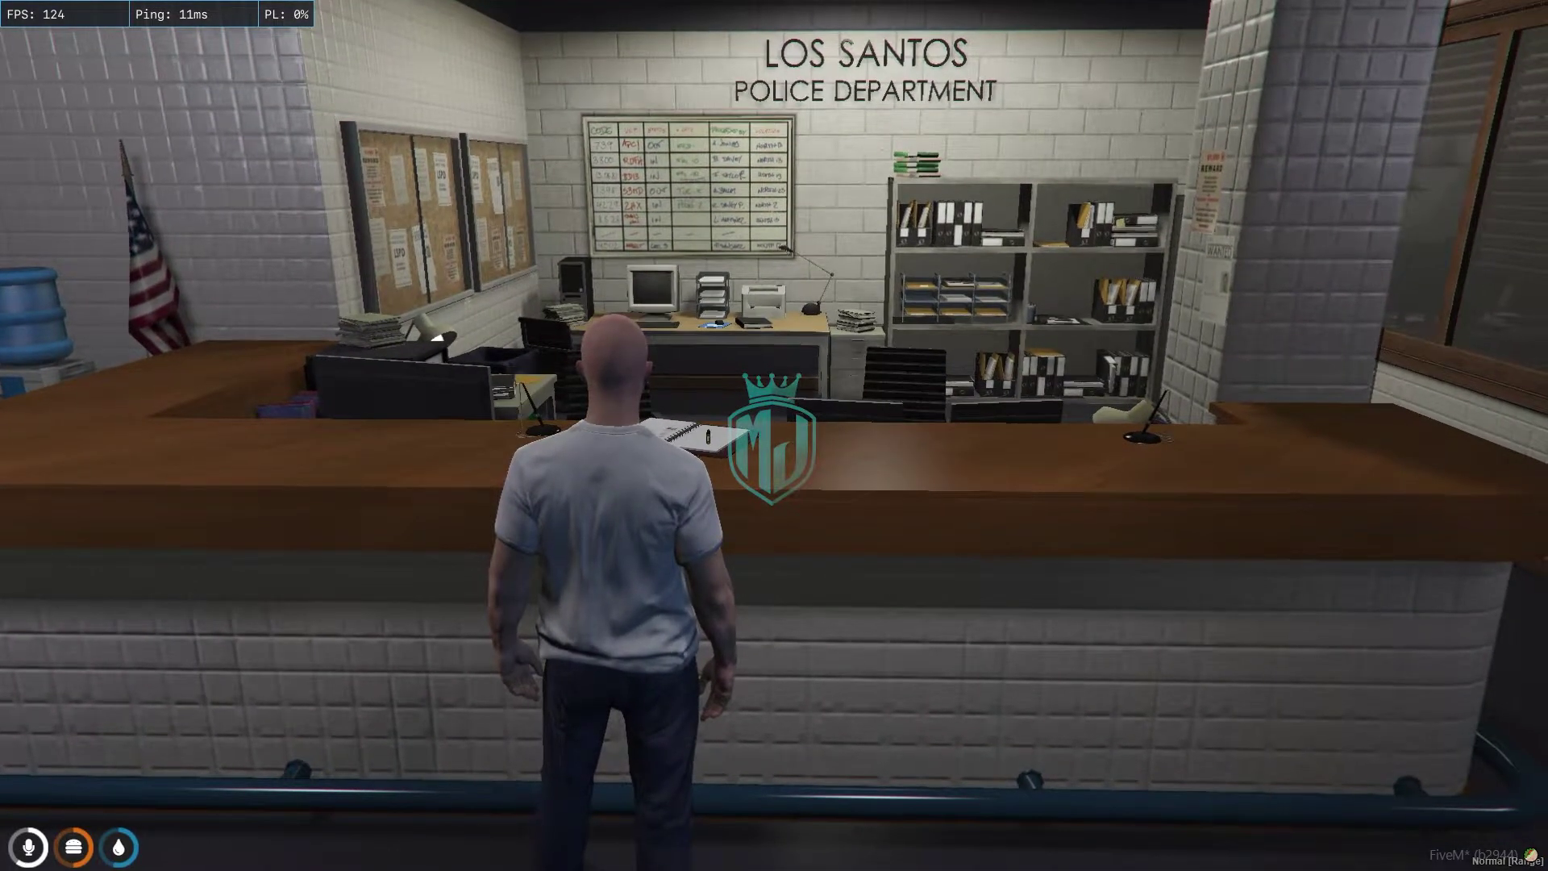
- Copy the character's position with /vector3 and set the first duty location in config.lua to 440.97, -981.12, 30.69
{"action": "type", "text": "t/vector3"}
{"action": "key", "text": "super"}
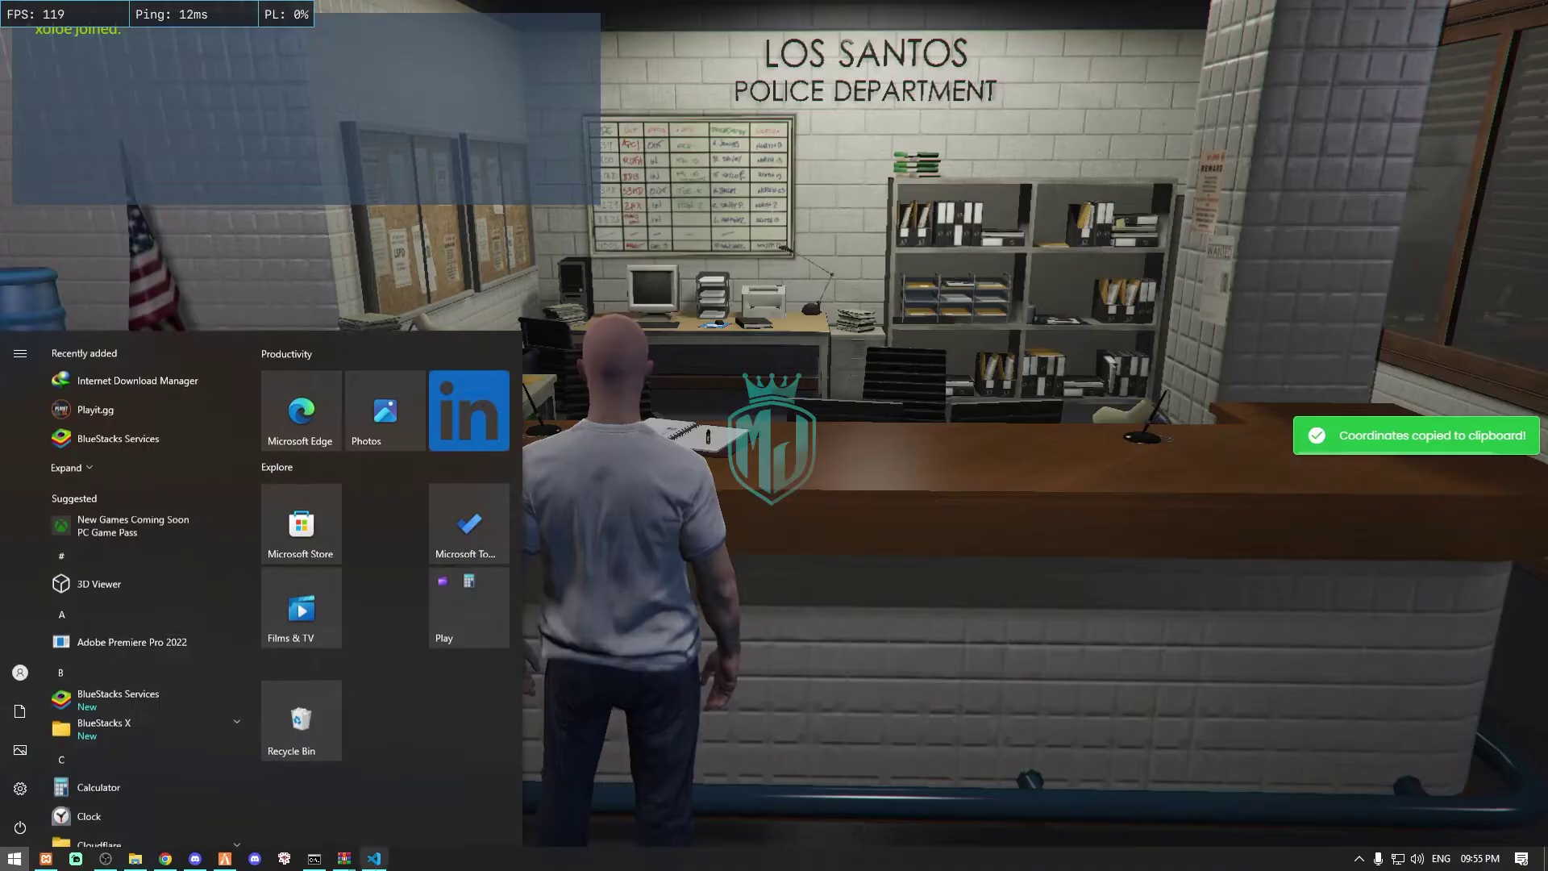
{"action": "left_click", "coordinate": [374, 860]}
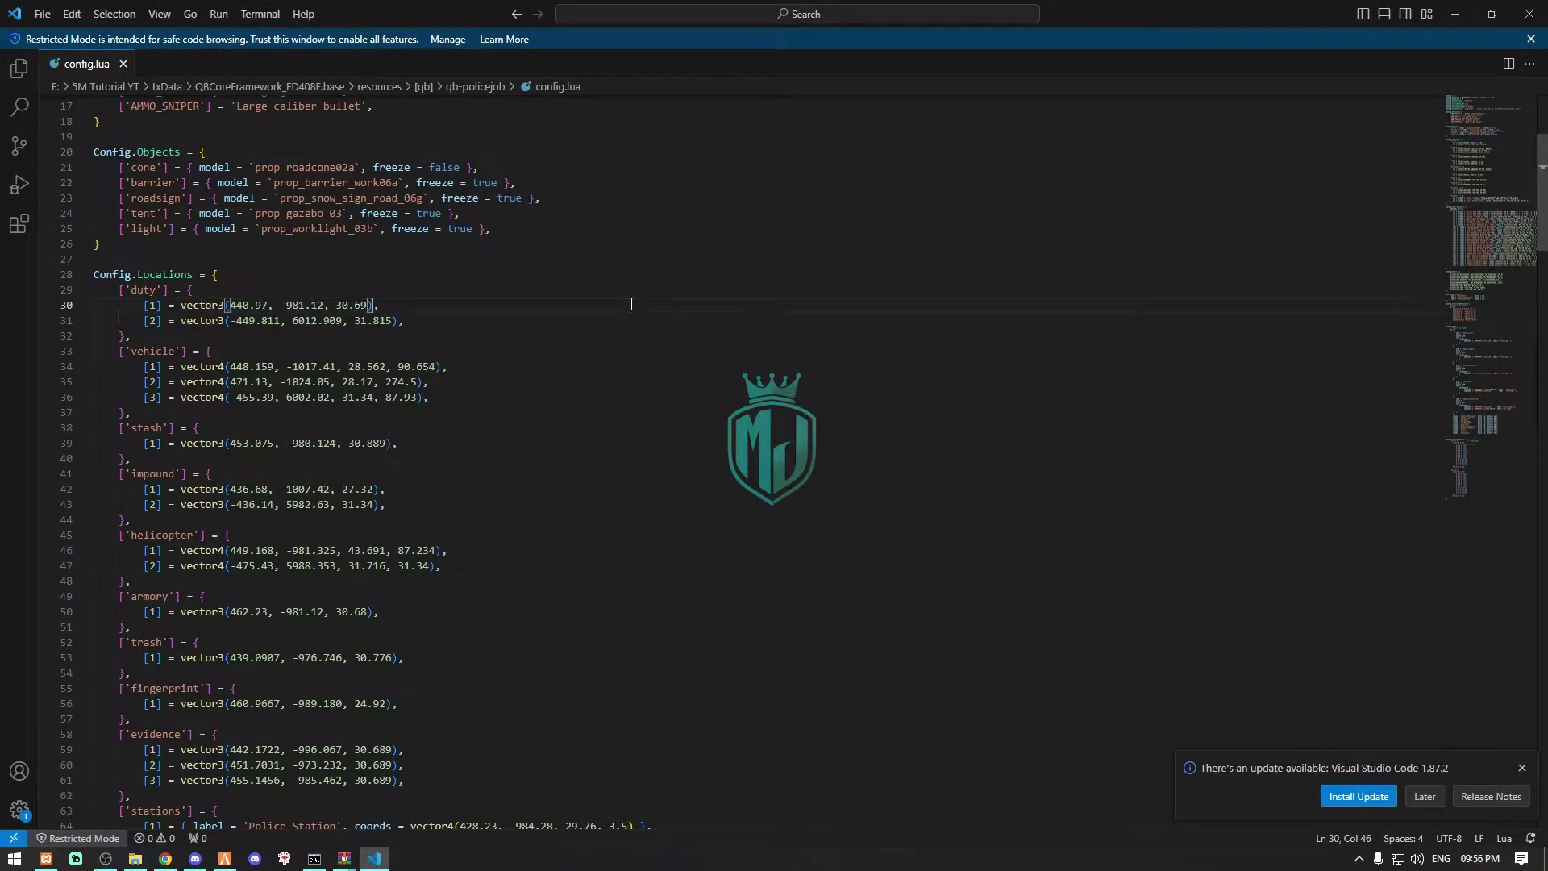
- Return to FiveM and restart the police job resource from the console with ensure qb-policejob
{"action": "left_click", "coordinate": [226, 860]}
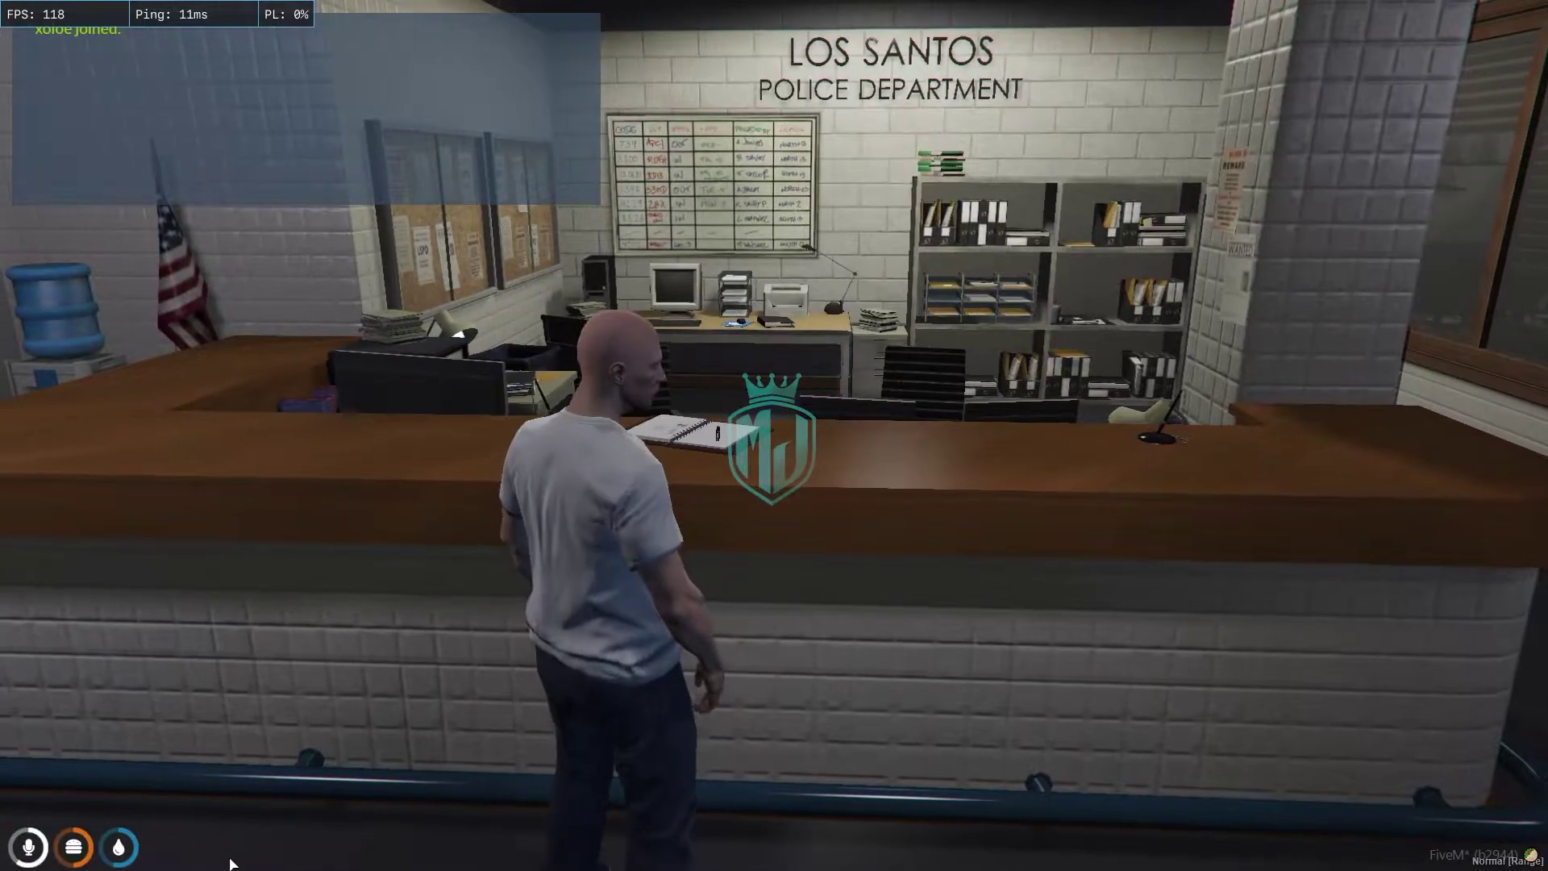
{"action": "key", "text": "F8"}
{"action": "type", "text": "ensure qb-policej"}
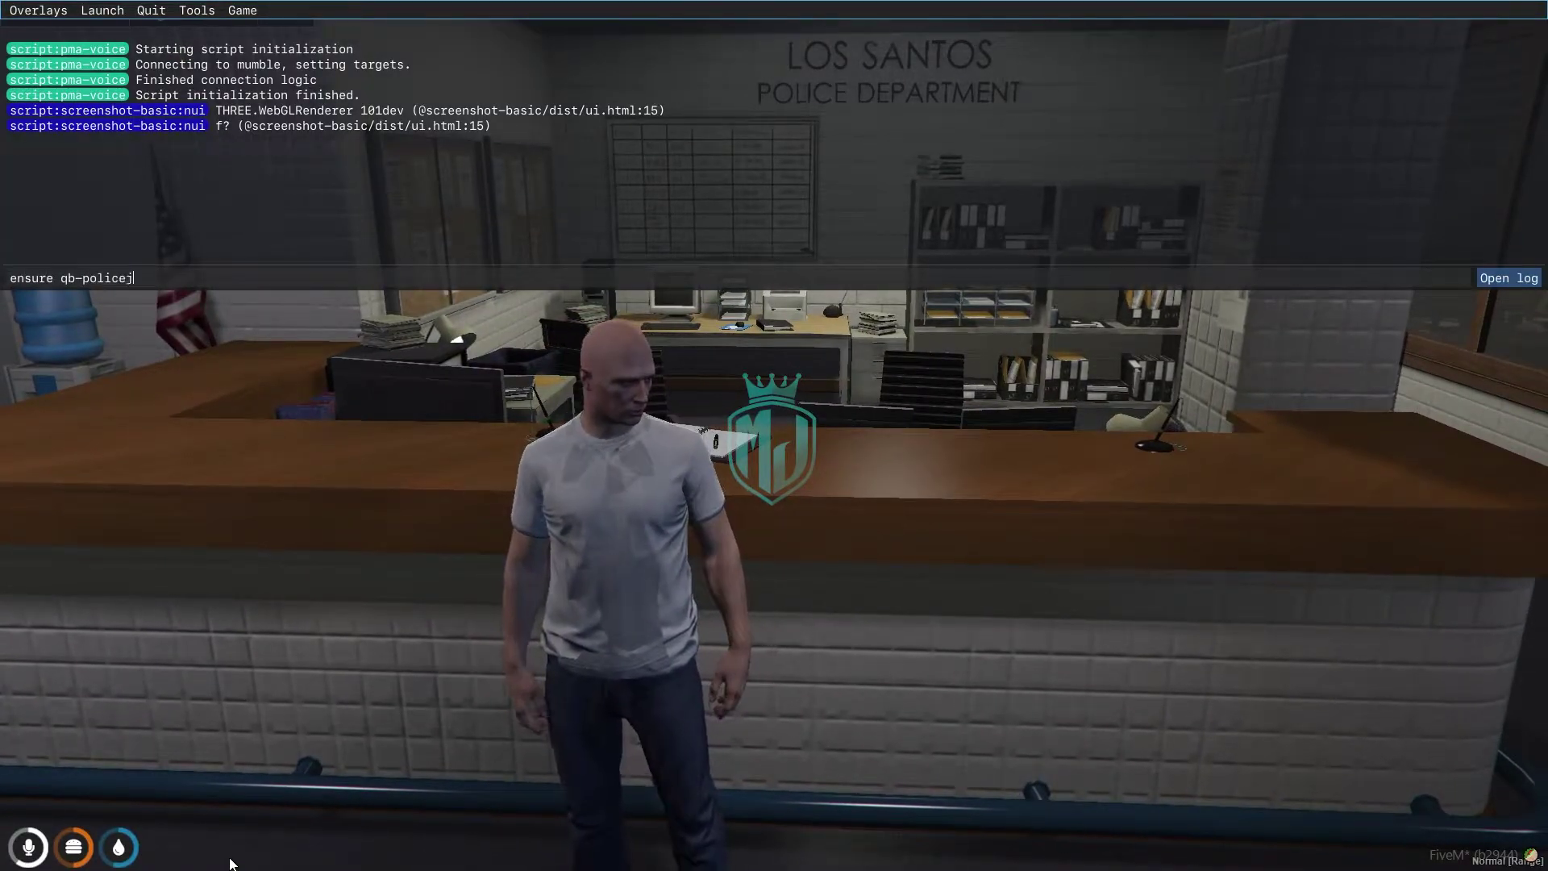
{"action": "key", "text": "F8"}
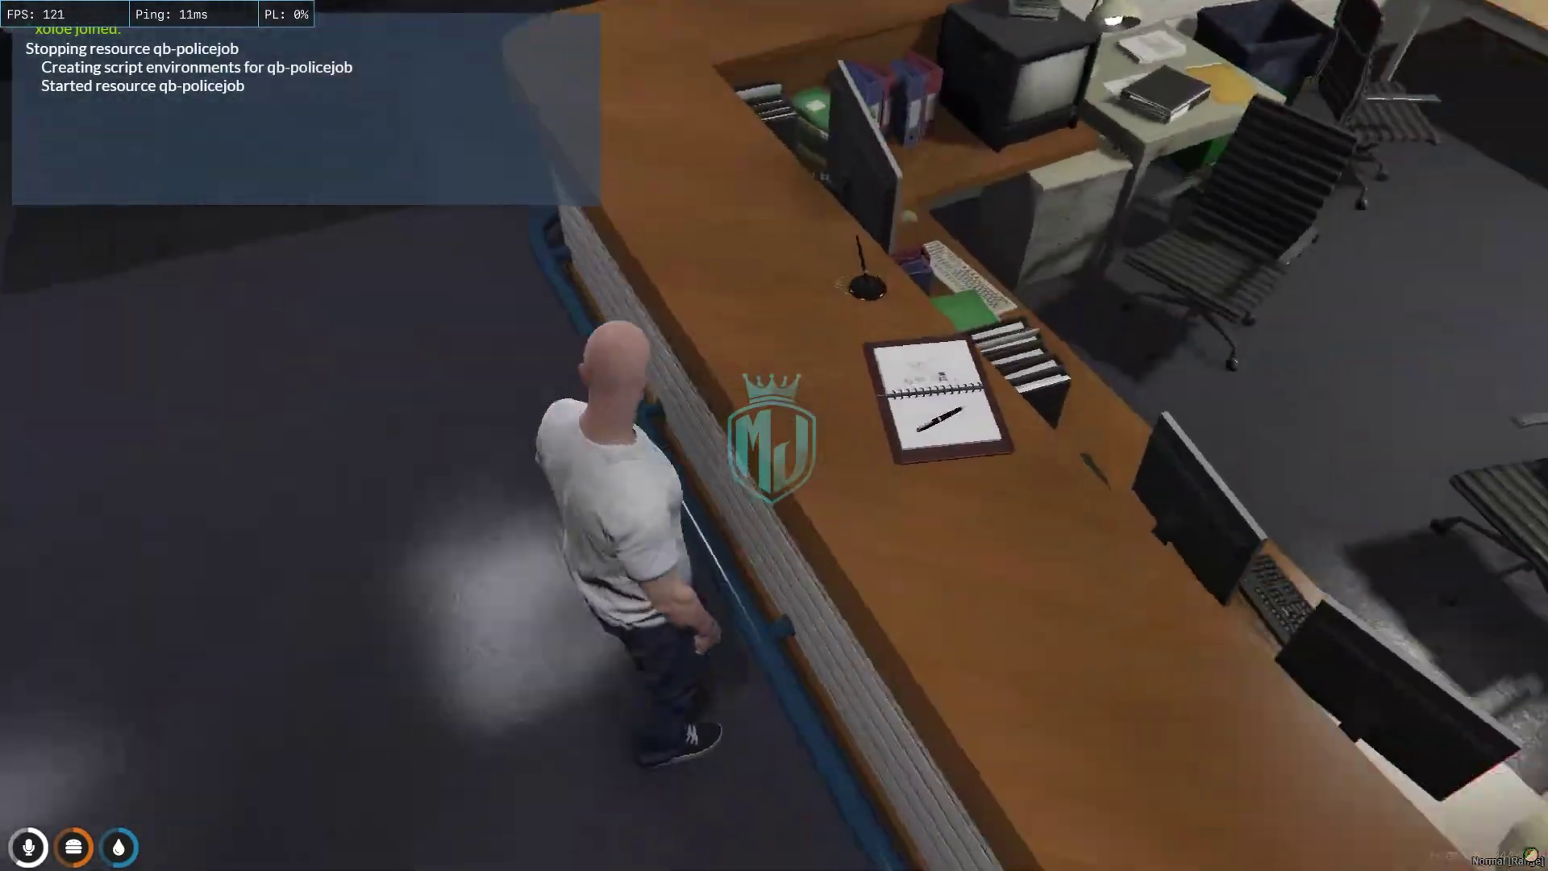
- Test the relocated duty point on the front of the reception counter by signing out of service and back in
{"action": "key", "text": "alt"}
{"action": "right_click", "coordinate": [774, 435]}
{"action": "left_click", "coordinate": [873, 440]}
{"action": "key", "text": "alt"}
{"action": "right_click", "coordinate": [774, 436]}
{"action": "left_click", "coordinate": [846, 442]}
{"action": "key", "text": "alt"}
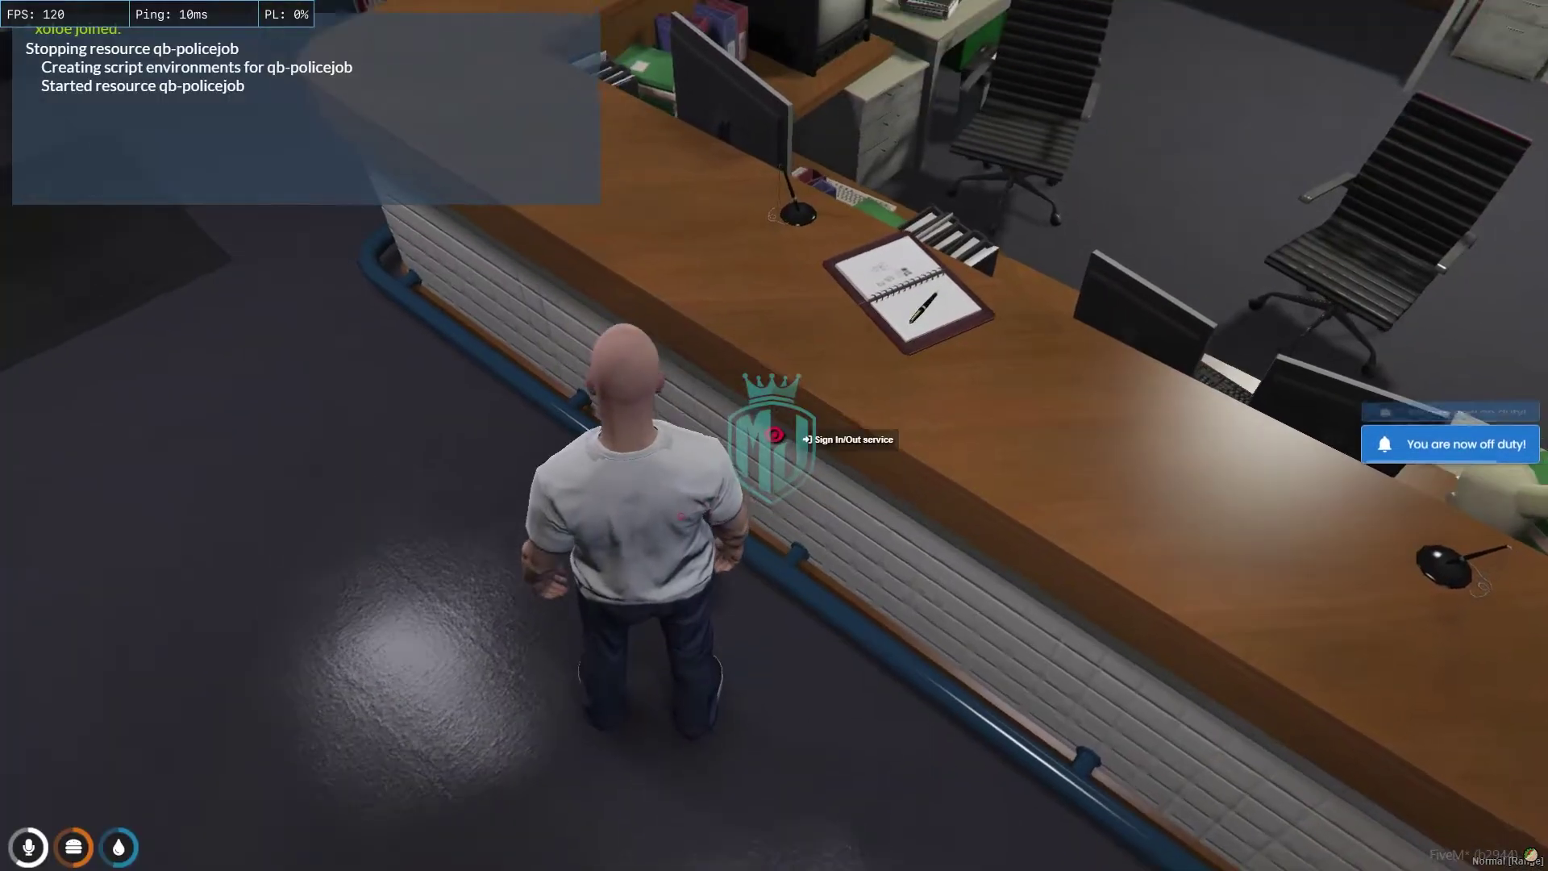
{"action": "right_click", "coordinate": [774, 436]}
- Copy the first vehicle location, 448.159, -1017.41, 28.562, 90.654, from config.lua and teleport the character there with txAdmin
{"action": "key", "text": "super"}
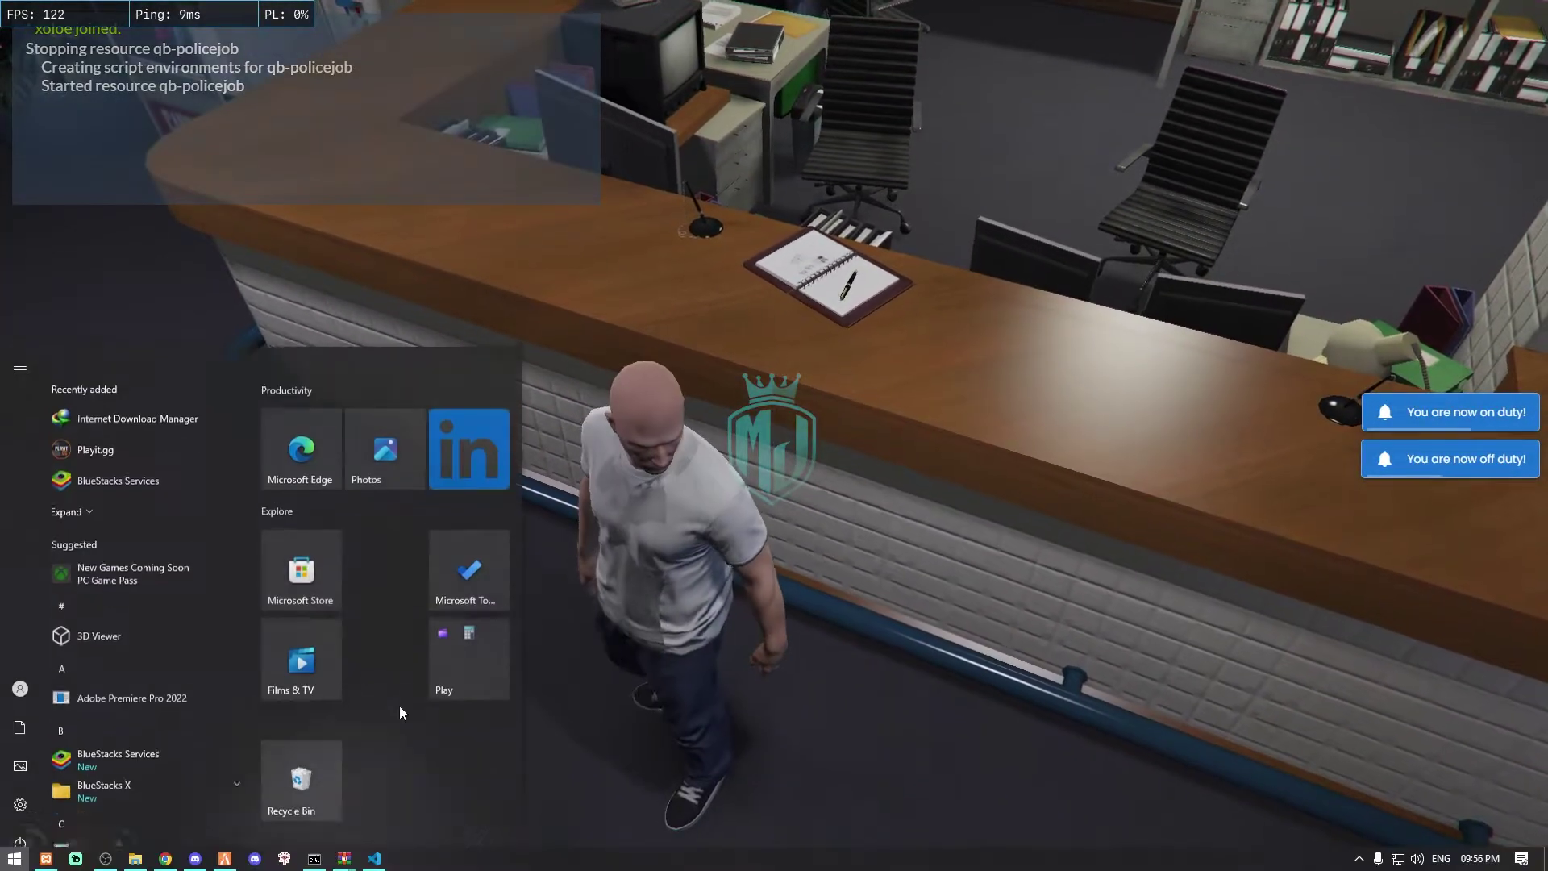
{"action": "left_click", "coordinate": [376, 861]}
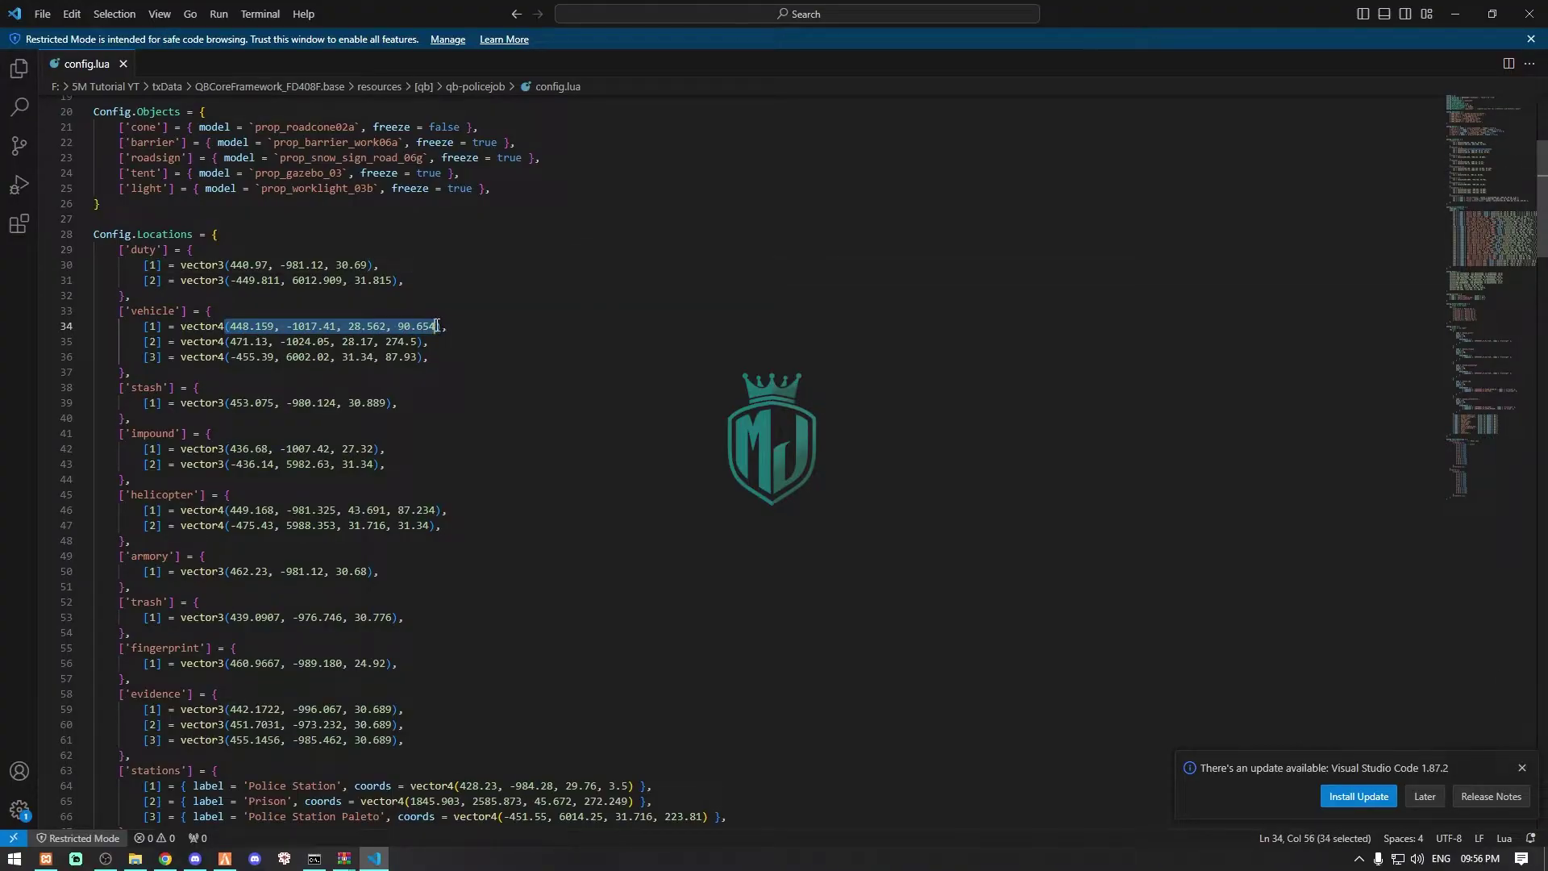
{"action": "left_click", "coordinate": [255, 861]}
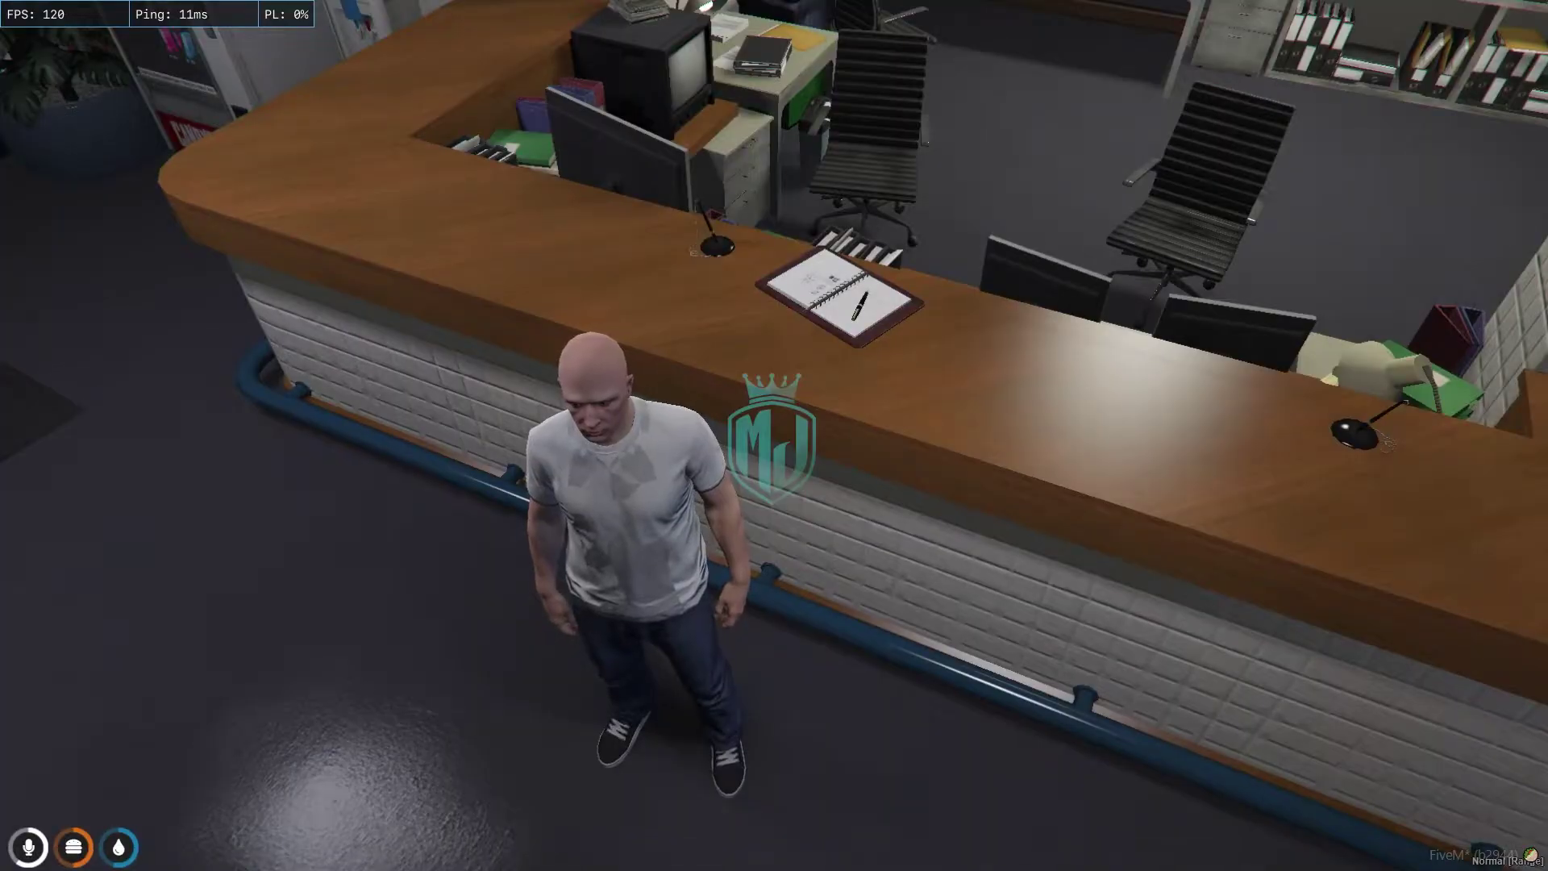
{"action": "key", "text": "F1"}
{"action": "key", "text": "Down"}
{"action": "key", "text": "Return"}
{"action": "key", "text": "ctrl+v"}
{"action": "key", "text": "Return"}
{"action": "key", "text": "F1"}
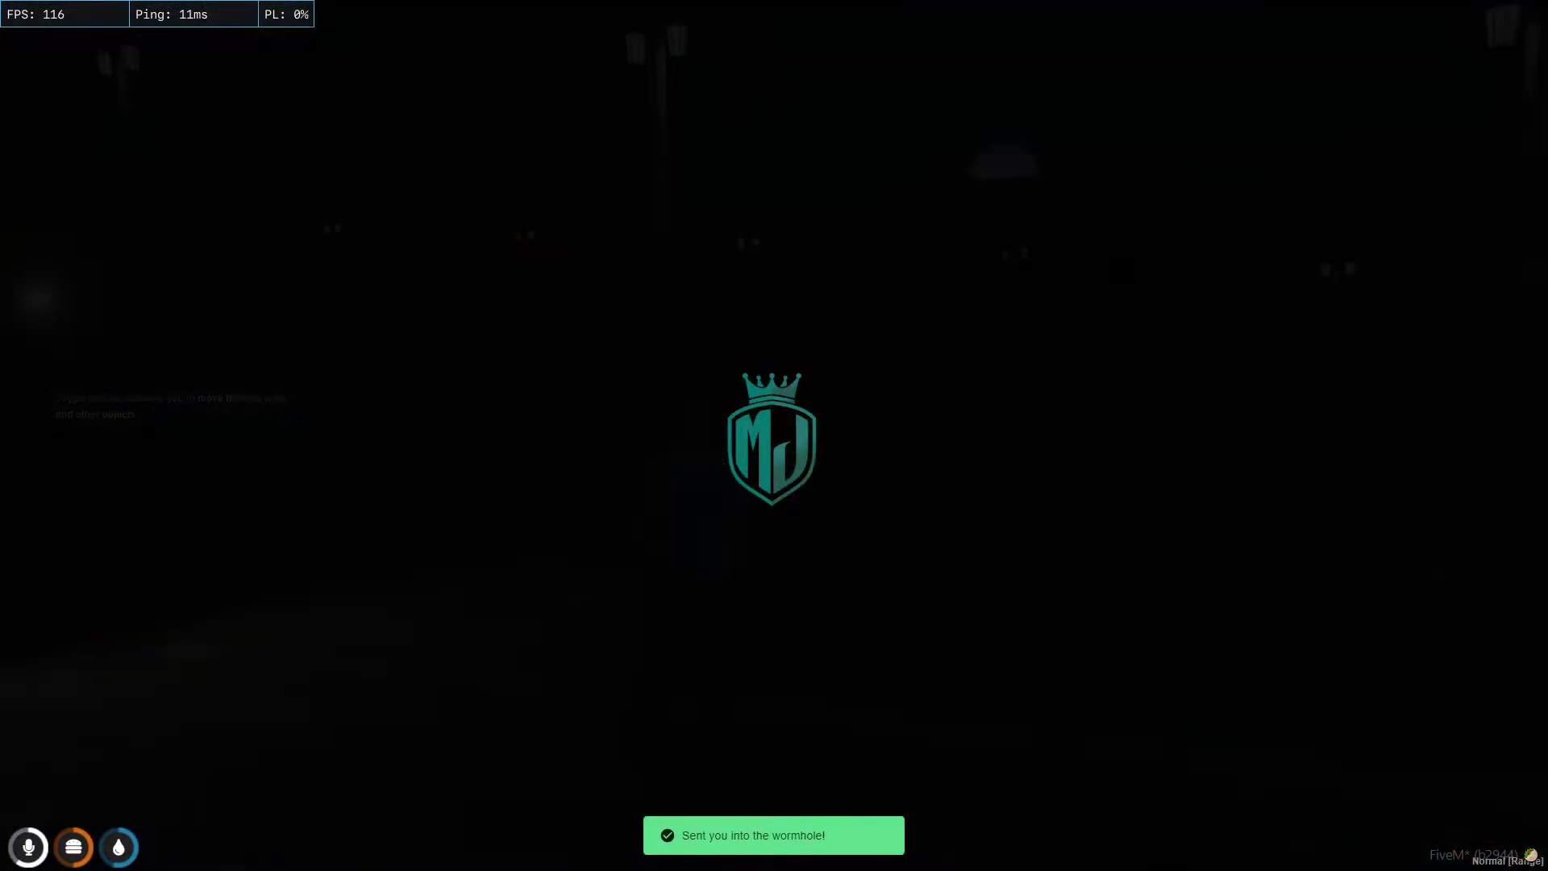
- Take a sheriff car out of the police garage, get out, and walk across the ramp to a spot beside the wall
{"action": "left_click", "coordinate": [1046, 246]}
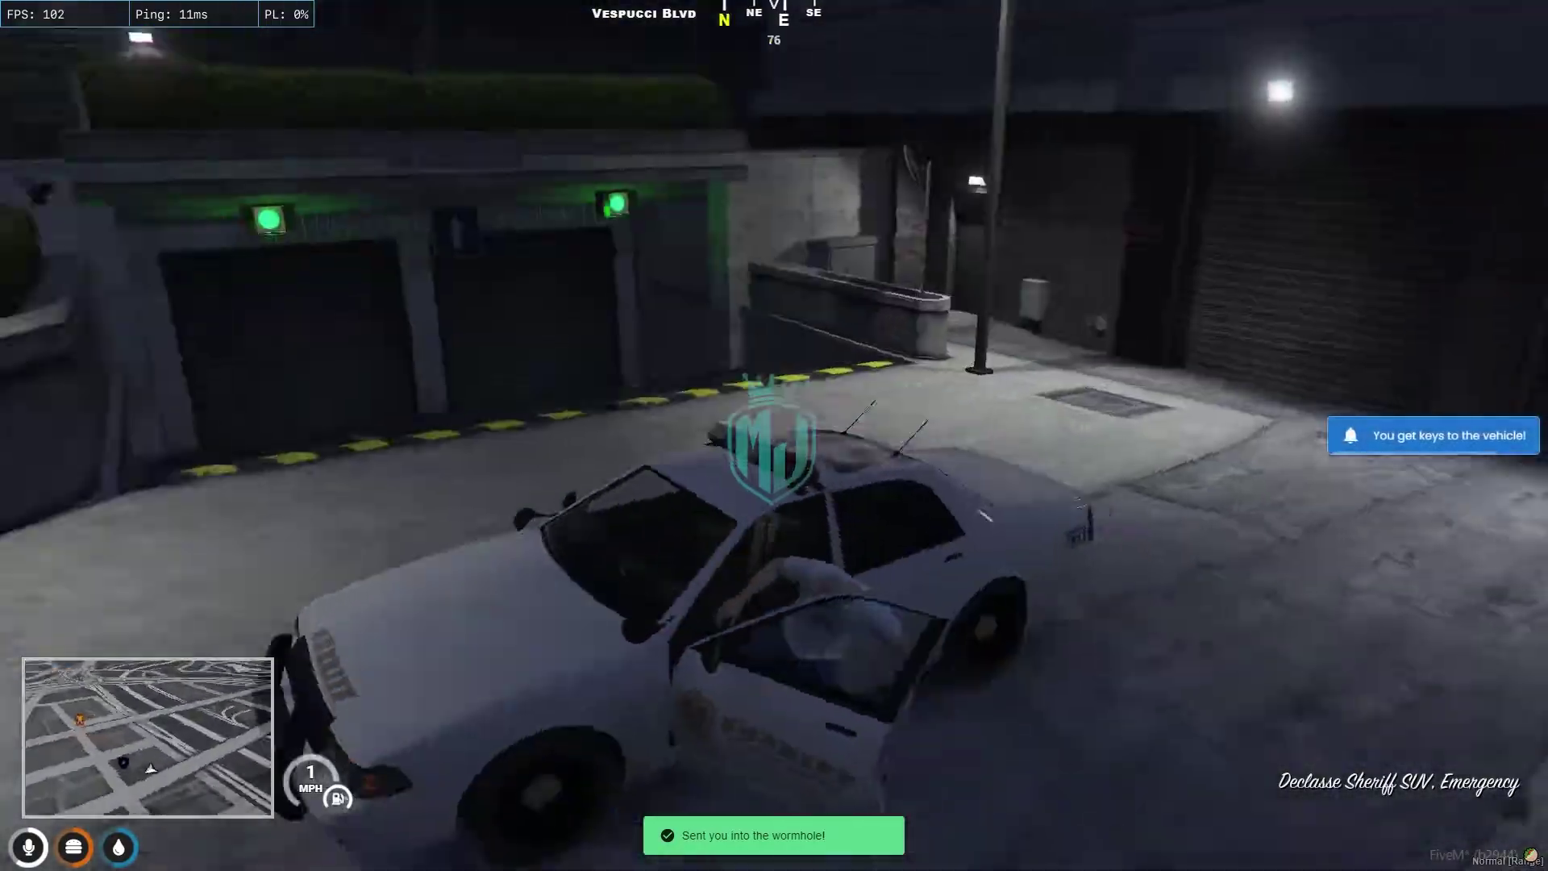
{"action": "key", "text": "shift+w"}
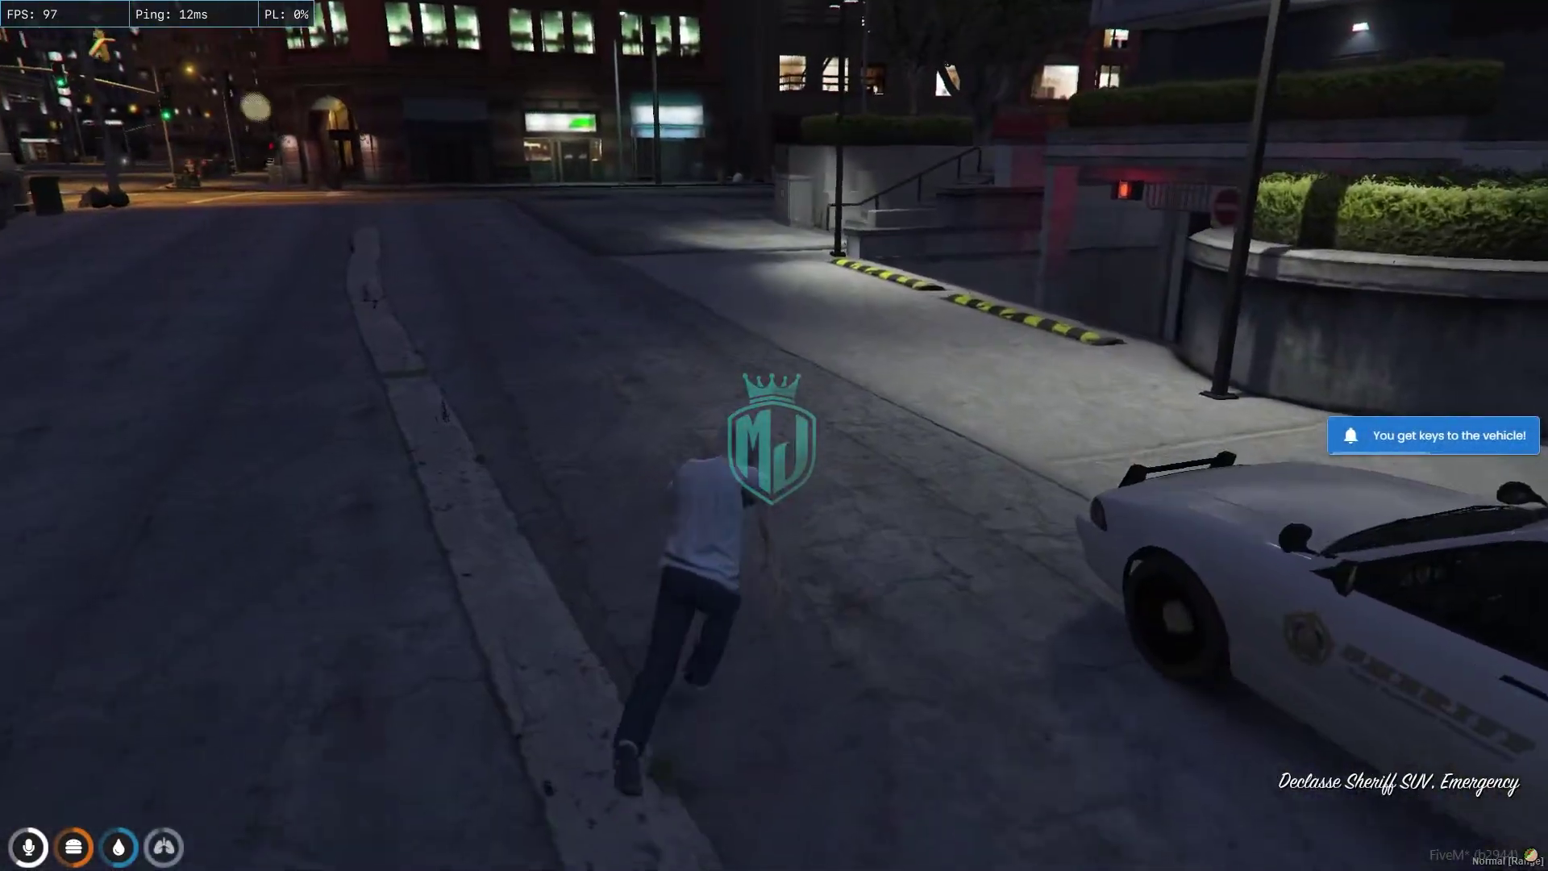
{"action": "key", "text": "shift+w"}
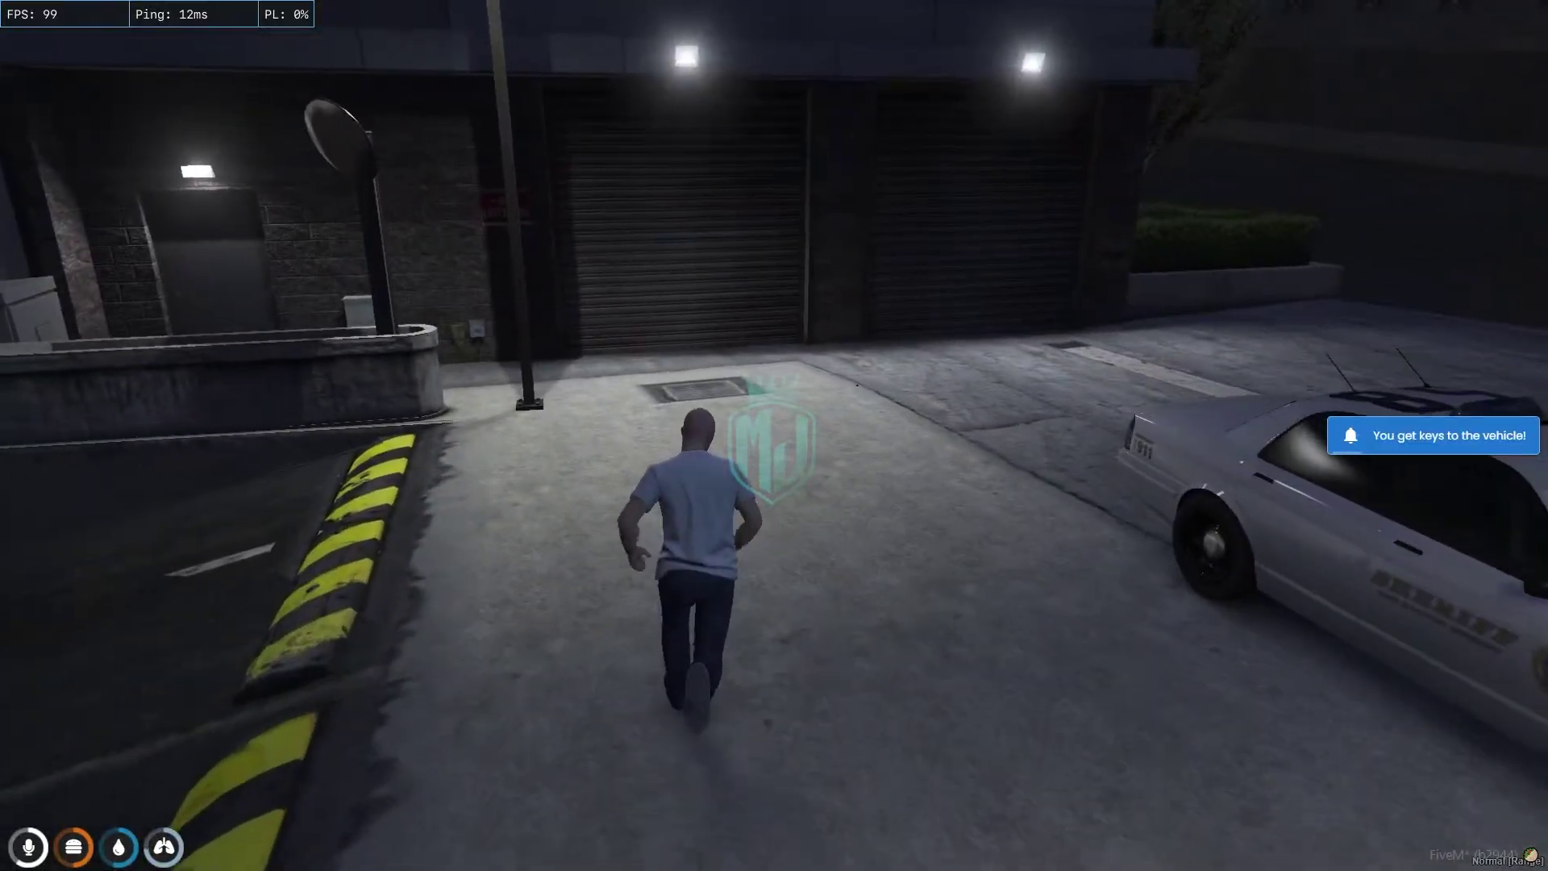
{"action": "key", "text": "w"}
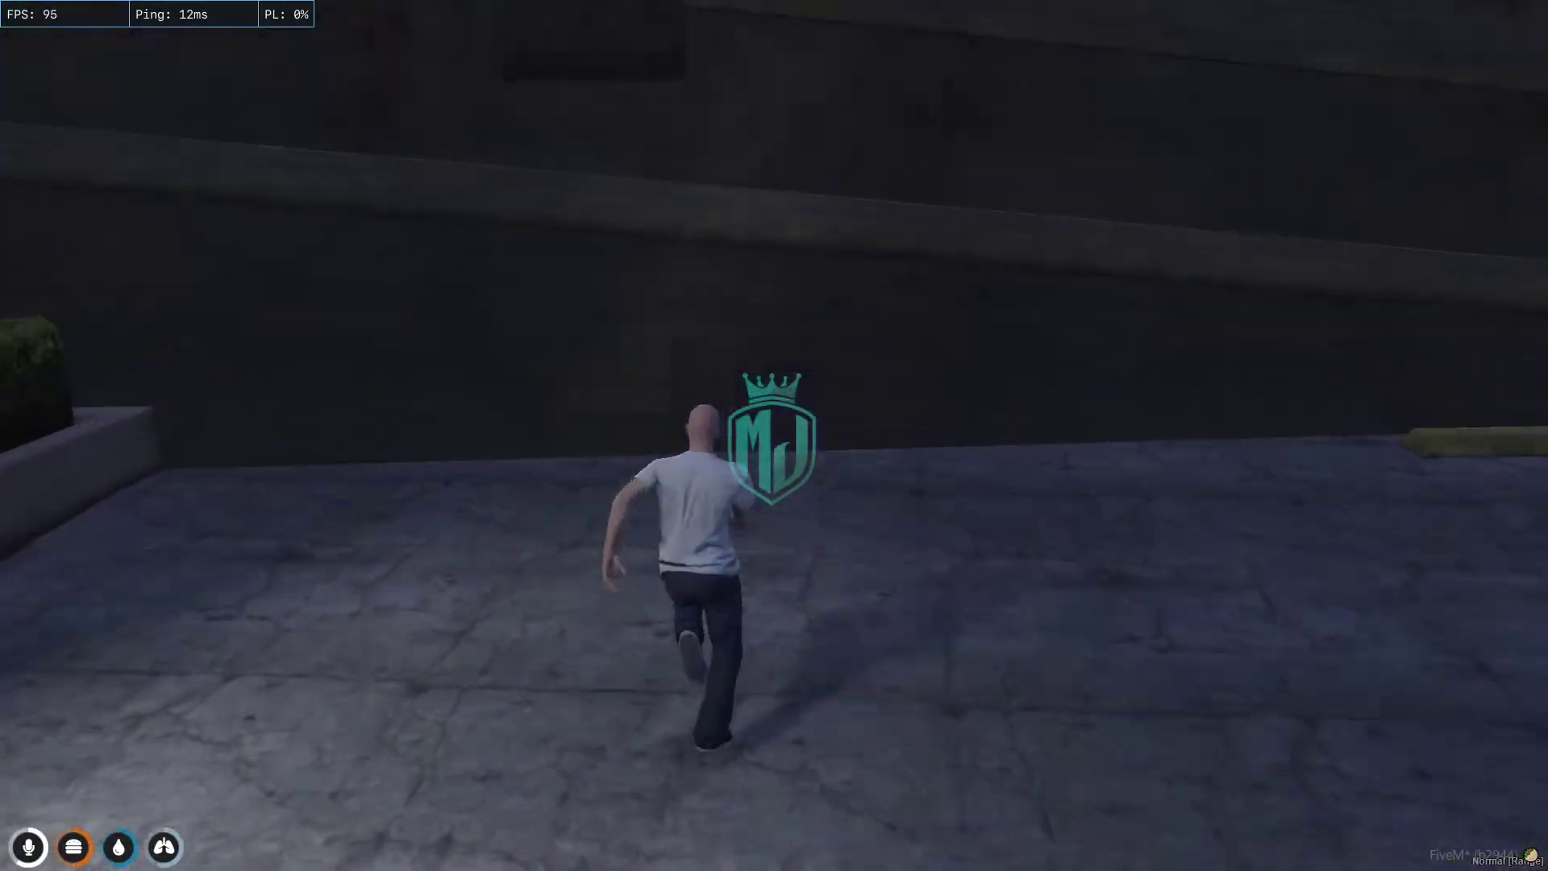
{"action": "key", "text": "w"}
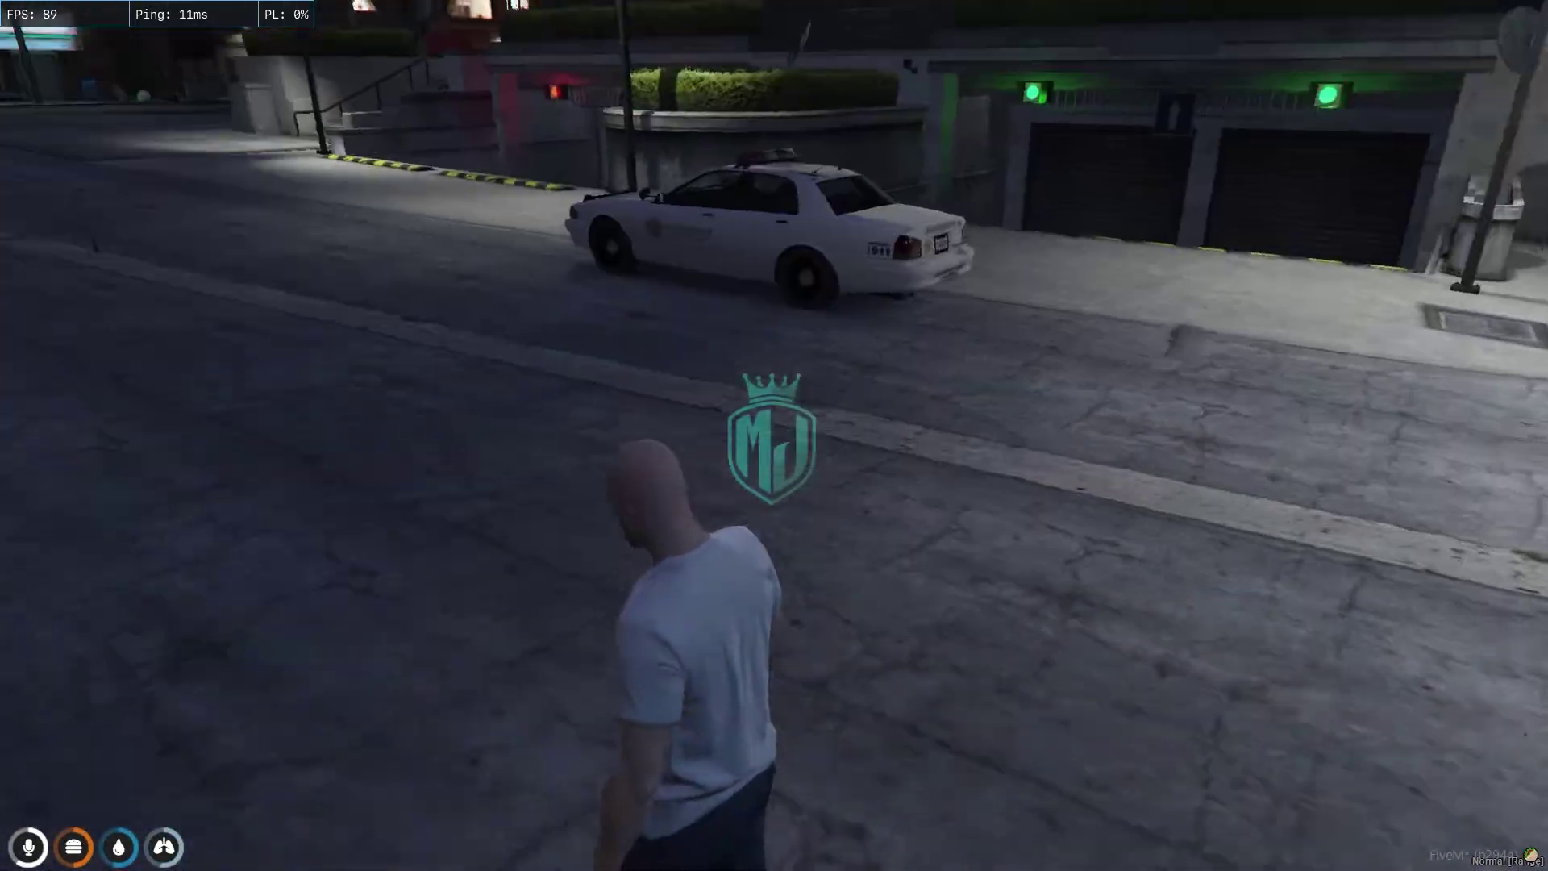
{"action": "key", "text": "w"}
- Copy the character's position with /vector4 and set the first vehicle location in config.lua to 453.69, -1025.66, 28.51, 90.86
{"action": "type", "text": "t"}
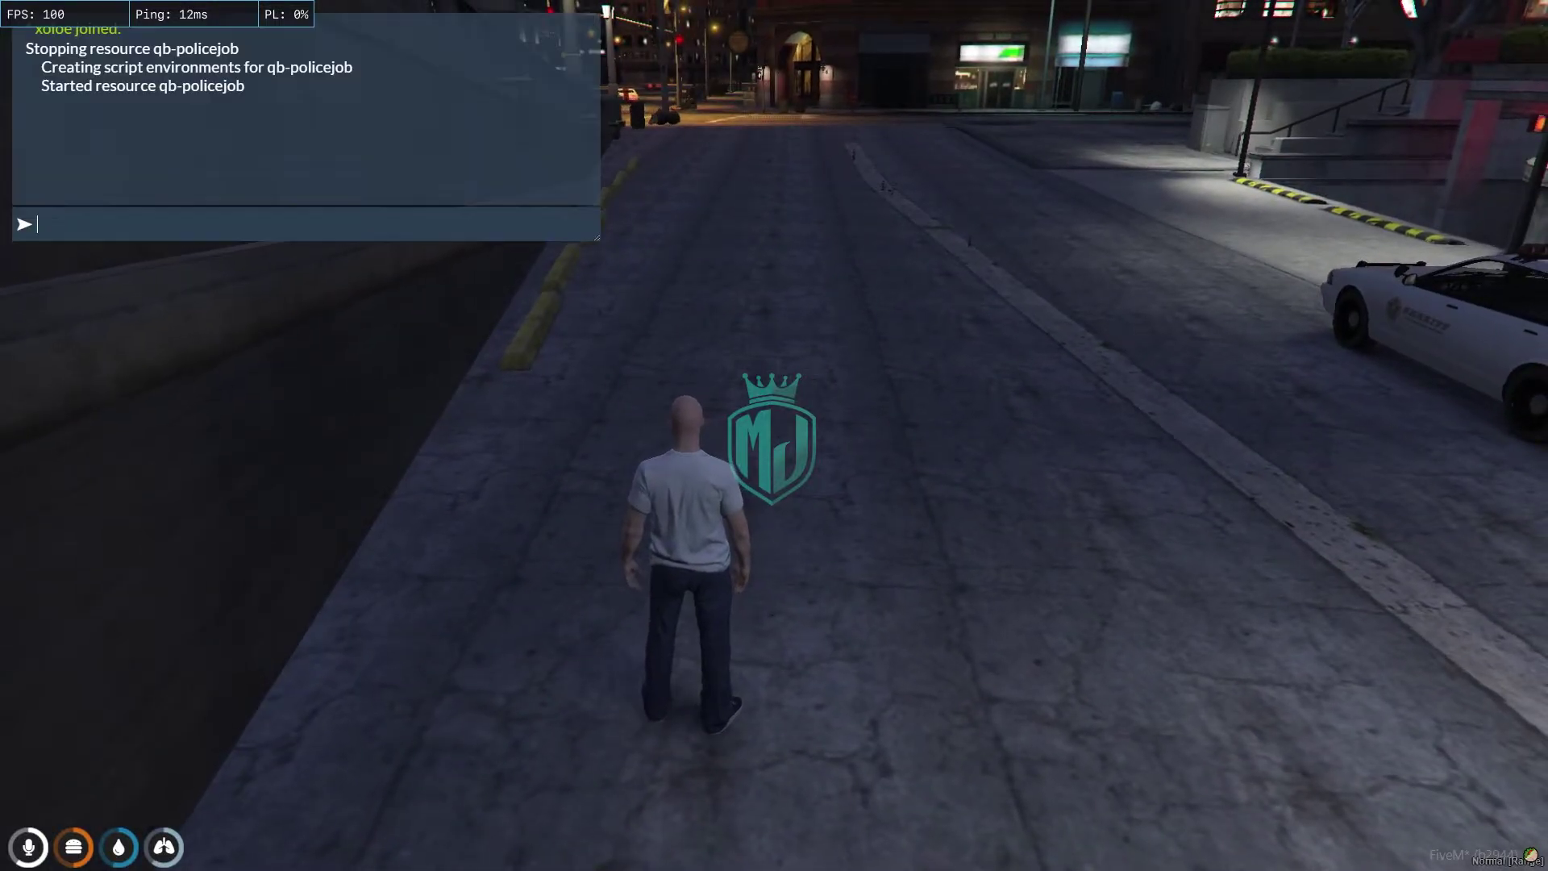
{"action": "type", "text": "/vect"}
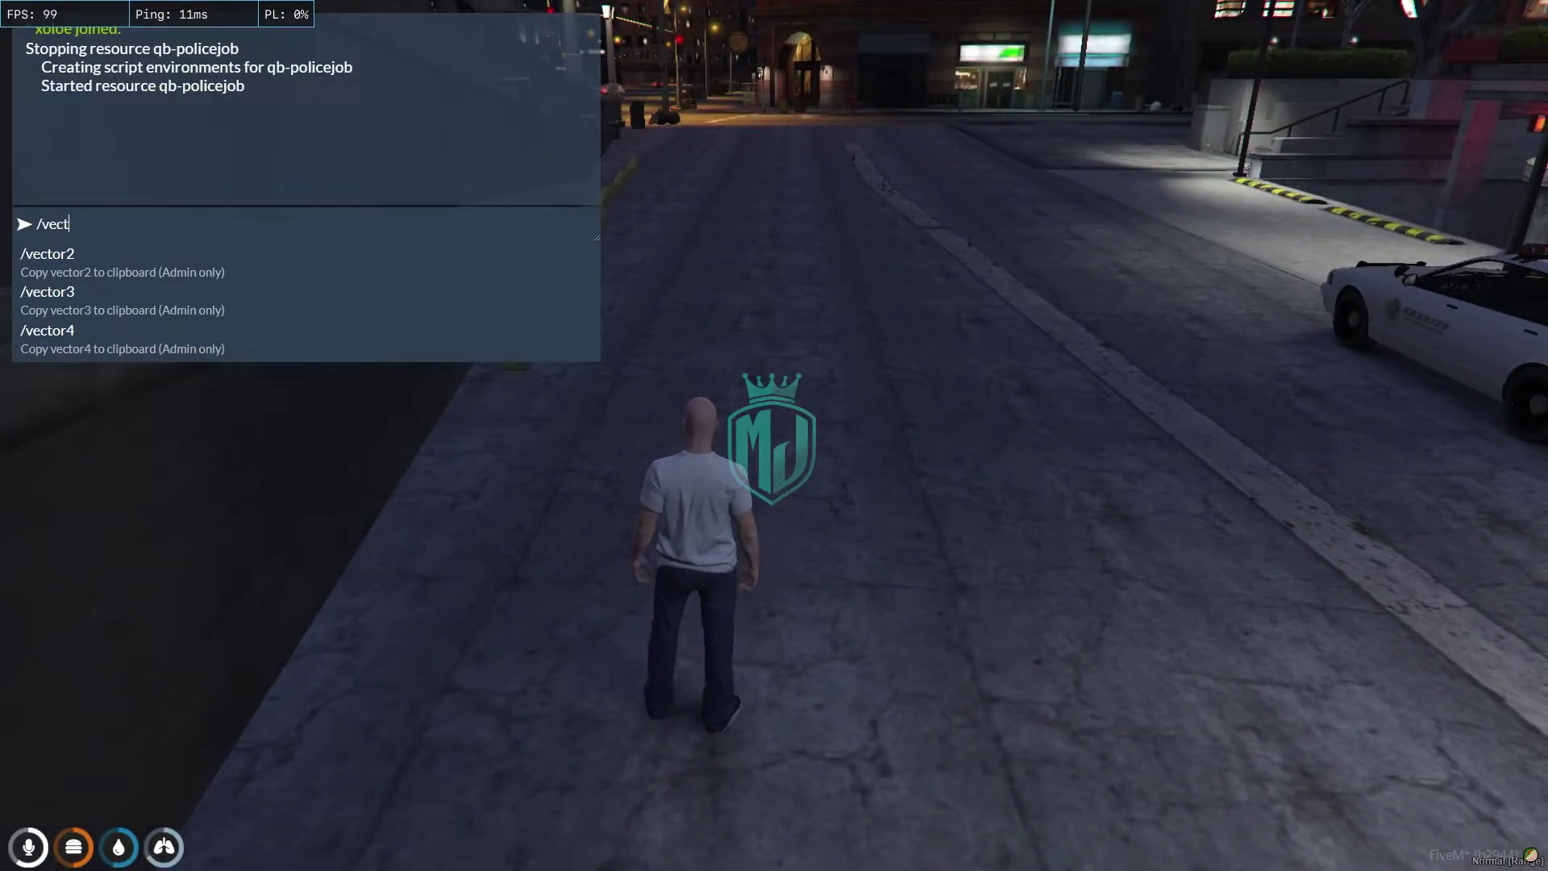
{"action": "type", "text": "or4"}
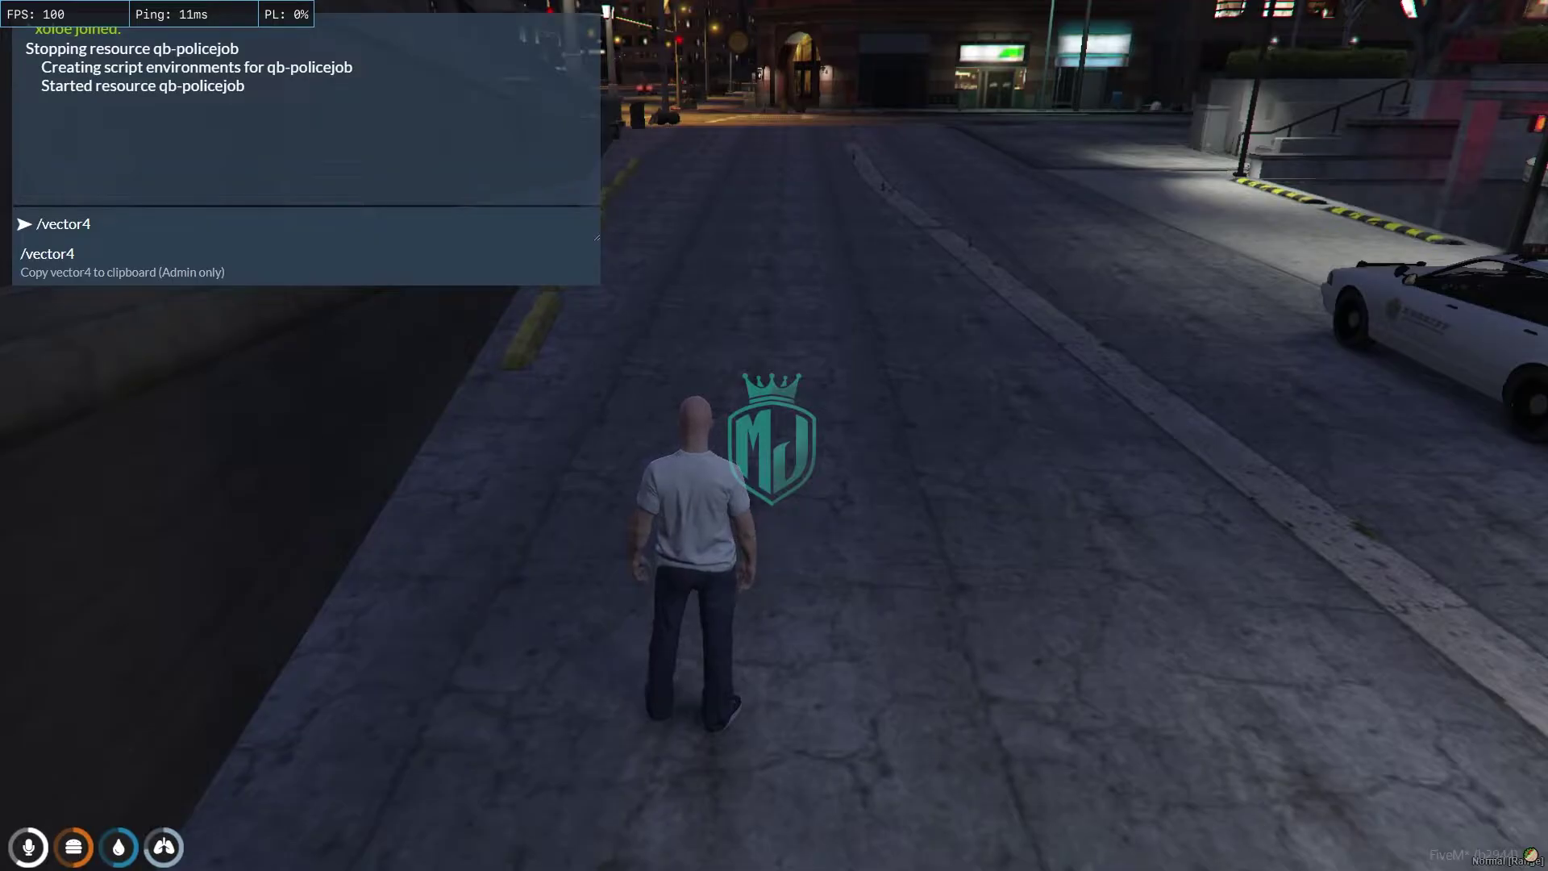
{"action": "key", "text": "Return"}
{"action": "key", "text": "super"}
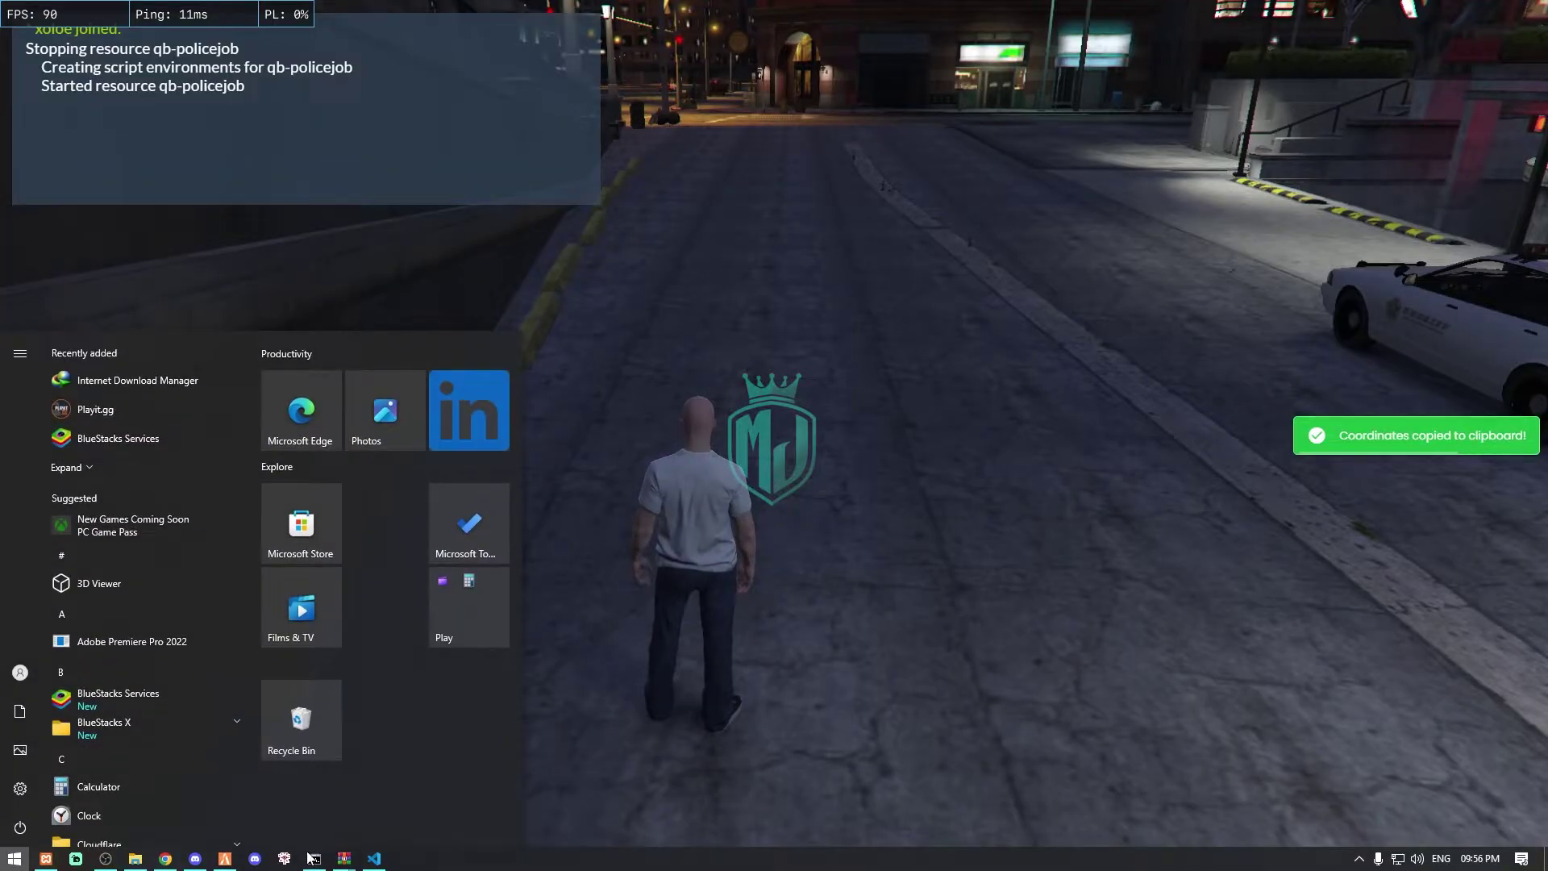
{"action": "left_click", "coordinate": [369, 860]}
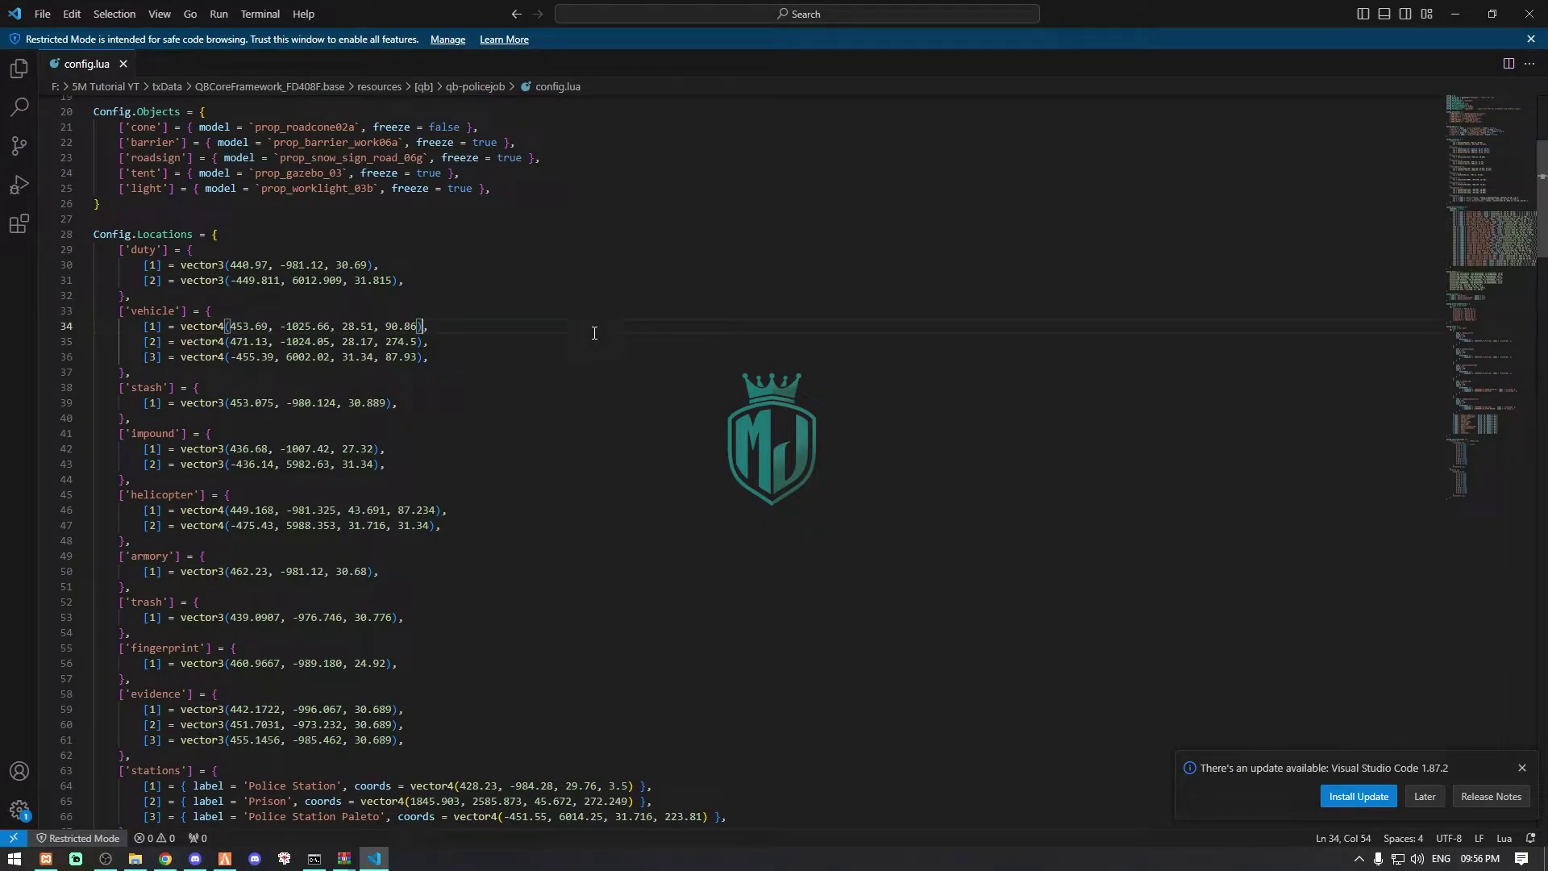
- Go back to the game and restart qb-policejob to load the new garage location
{"action": "left_click", "coordinate": [220, 860]}
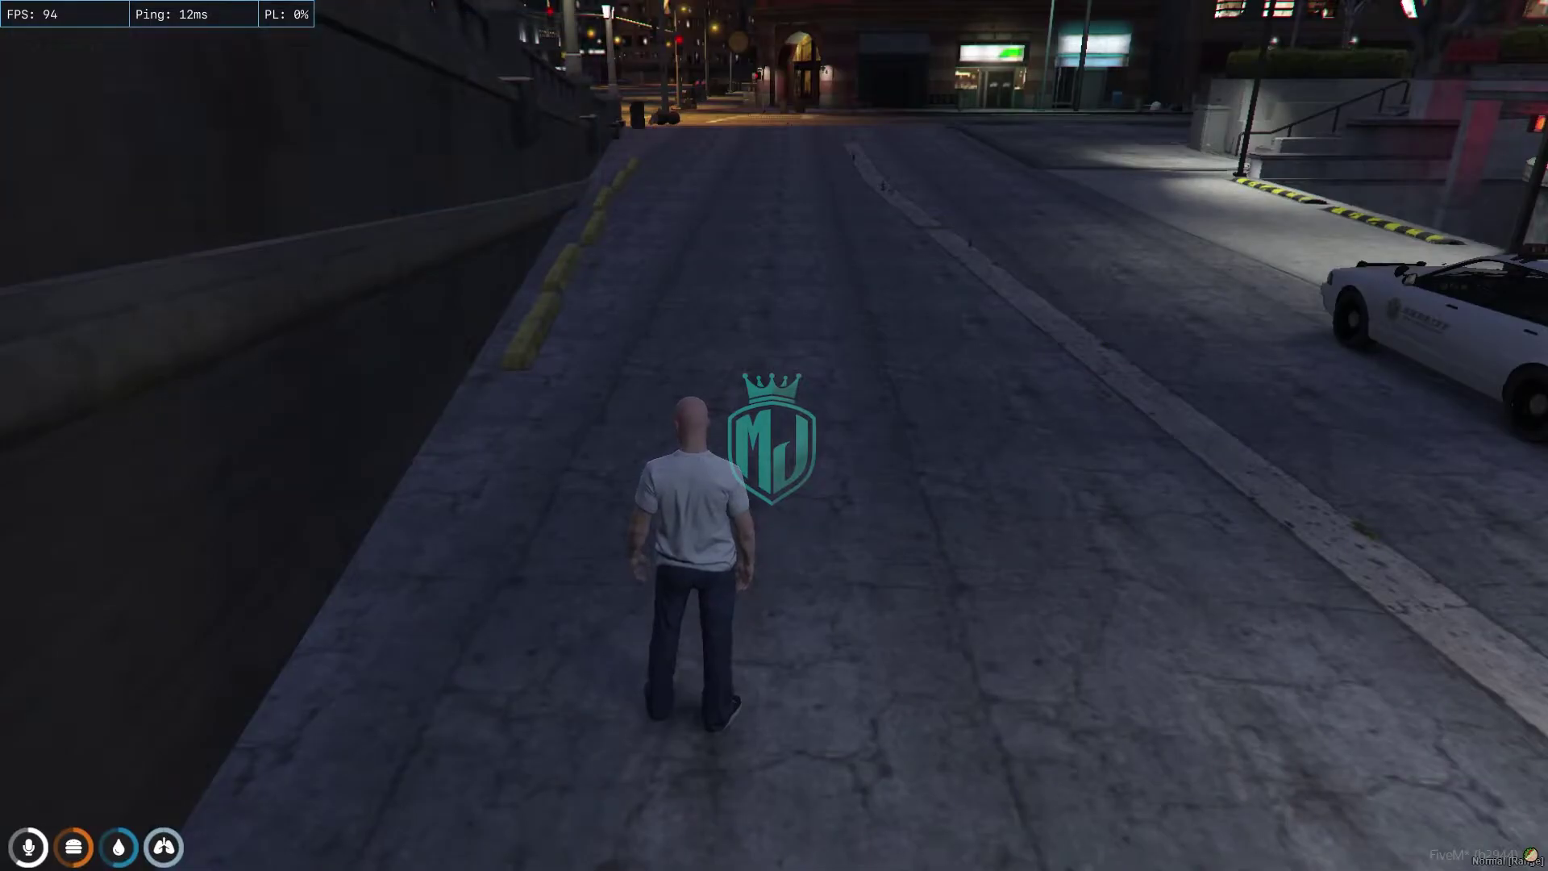
{"action": "key", "text": "F8"}
{"action": "key", "text": "Up"}
{"action": "key", "text": "Return"}
{"action": "key", "text": "F8"}
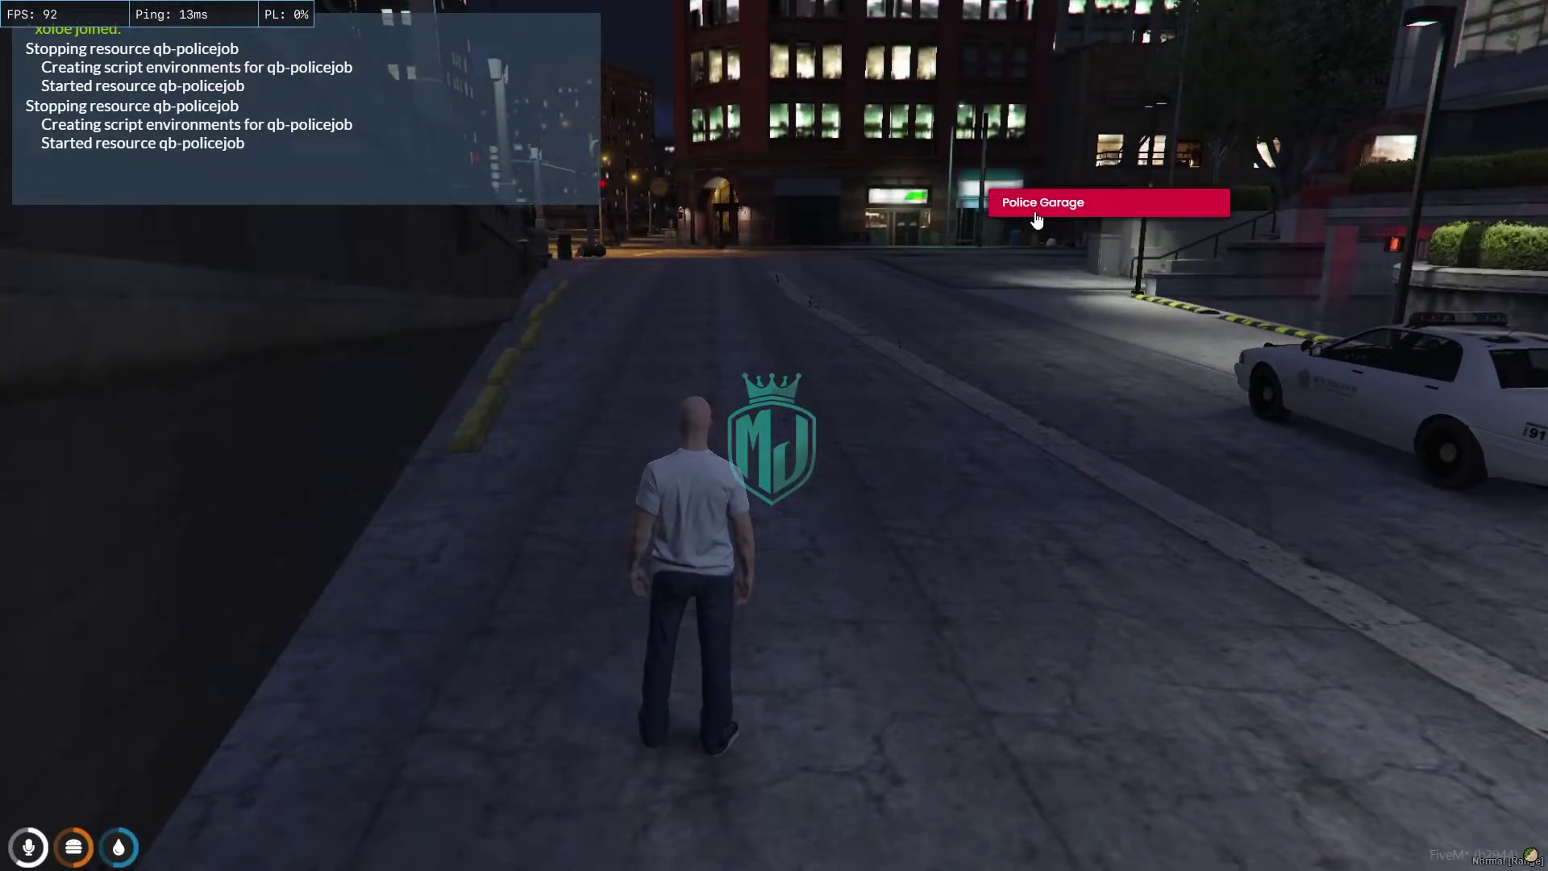
- Take Police Car 1 out of the police garage, drive it briefly, and store it again at the garage point
{"action": "left_click", "coordinate": [1036, 215]}
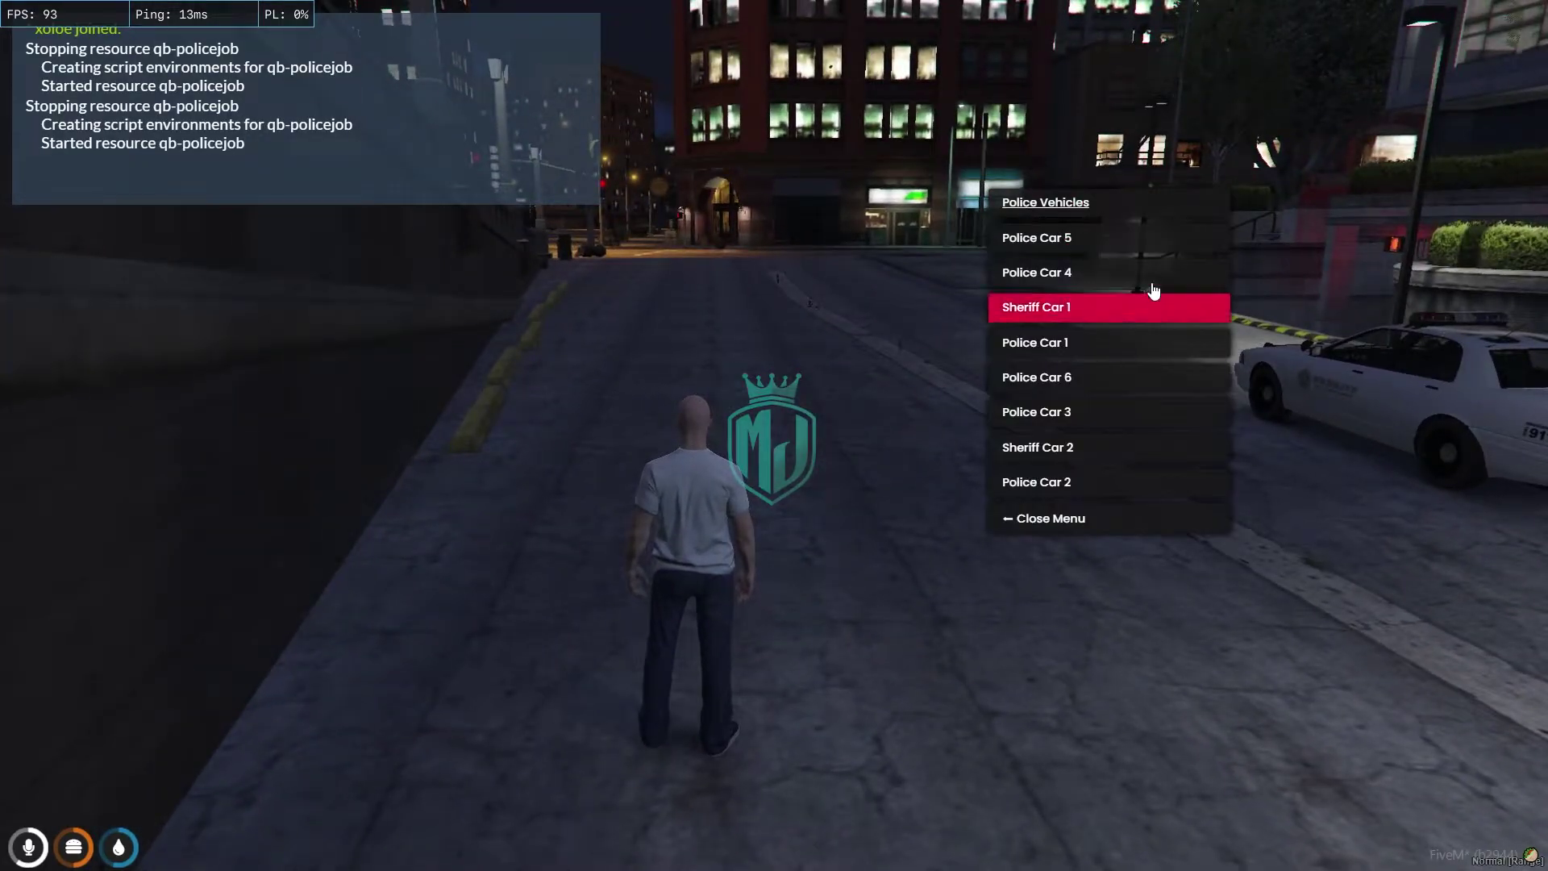
{"action": "left_click", "coordinate": [1058, 357]}
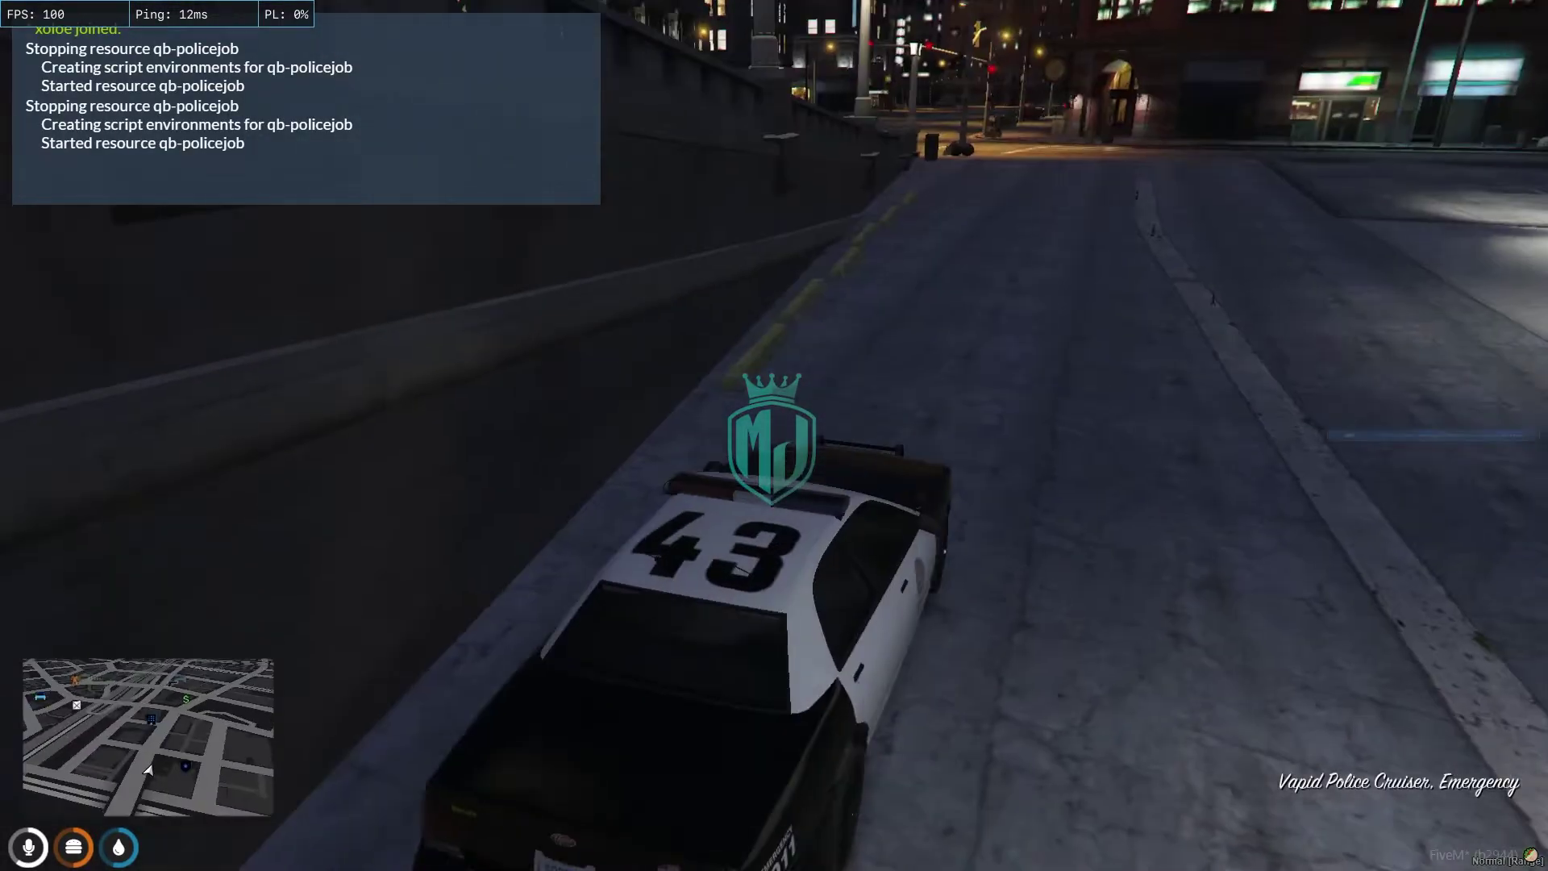
{"action": "key", "text": "w"}
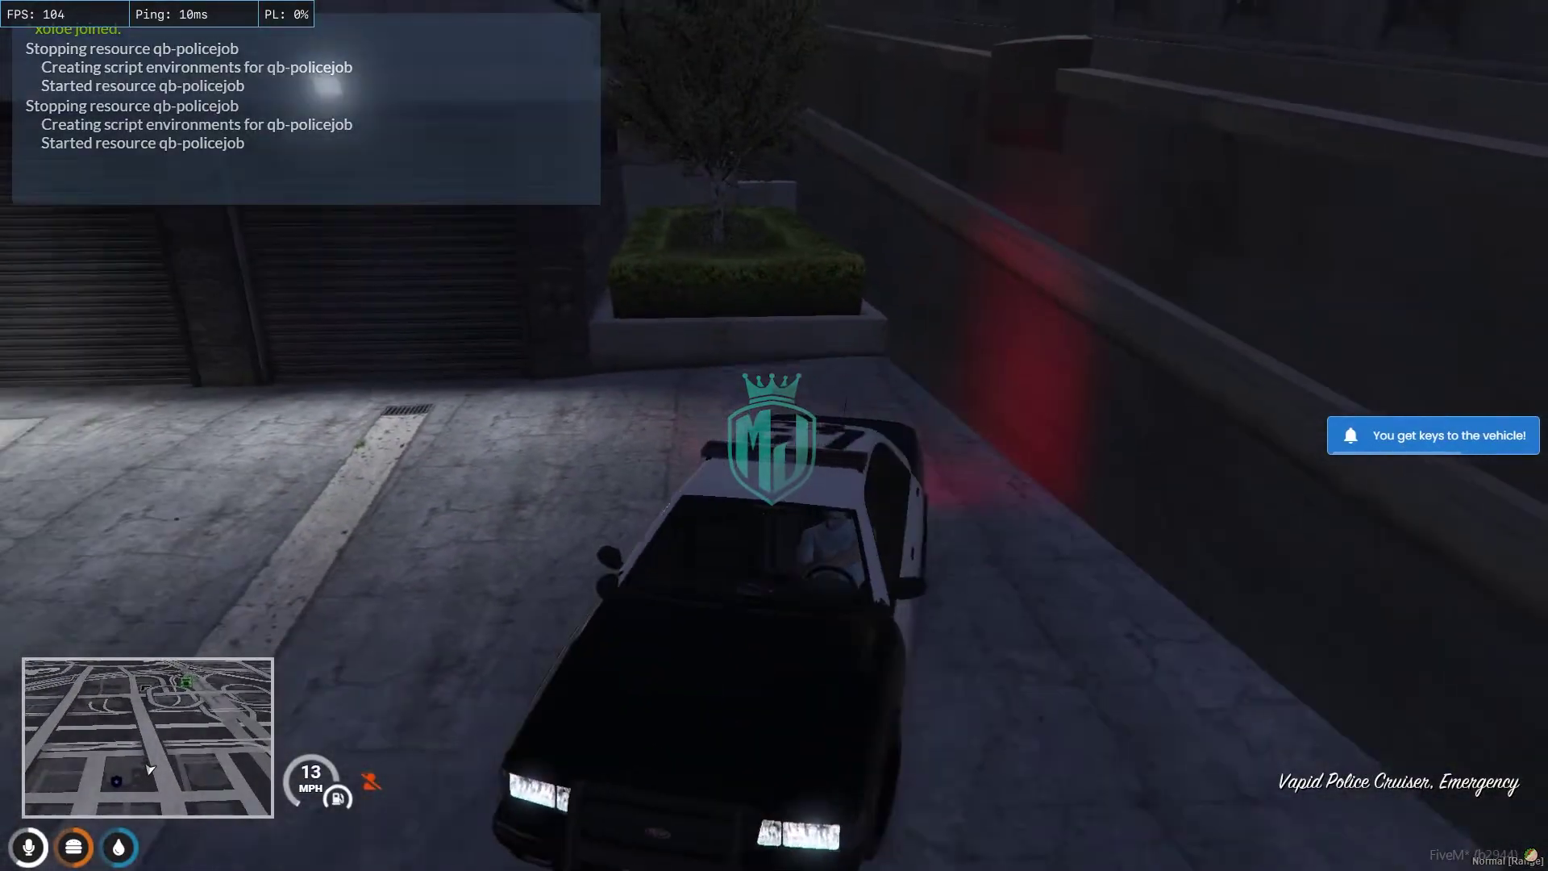
{"action": "key", "text": "s"}
{"action": "key", "text": "a"}
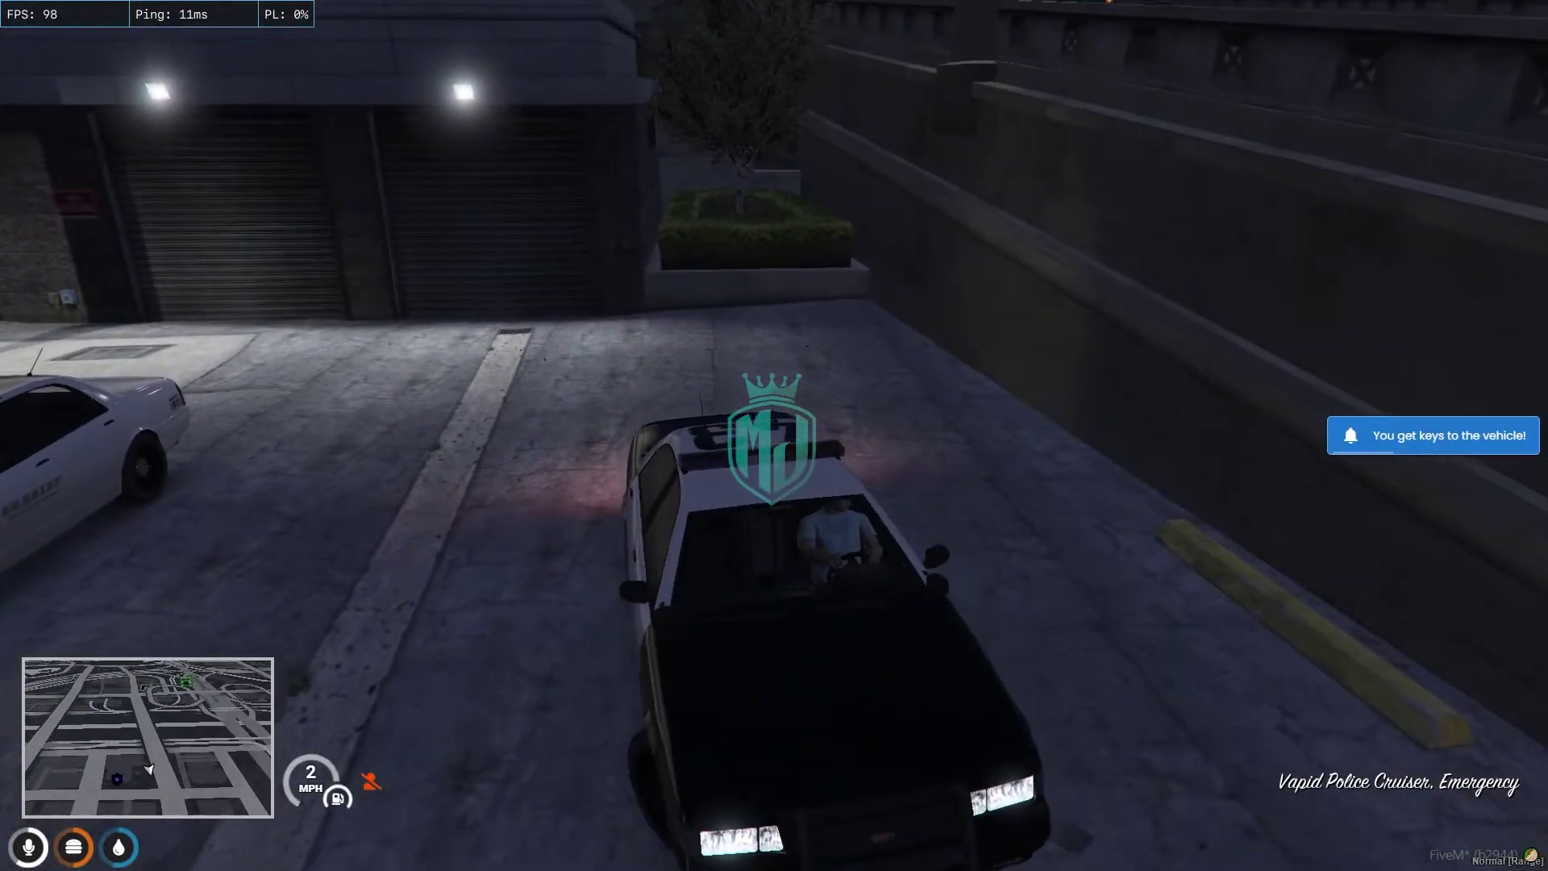
{"action": "key", "text": "f"}
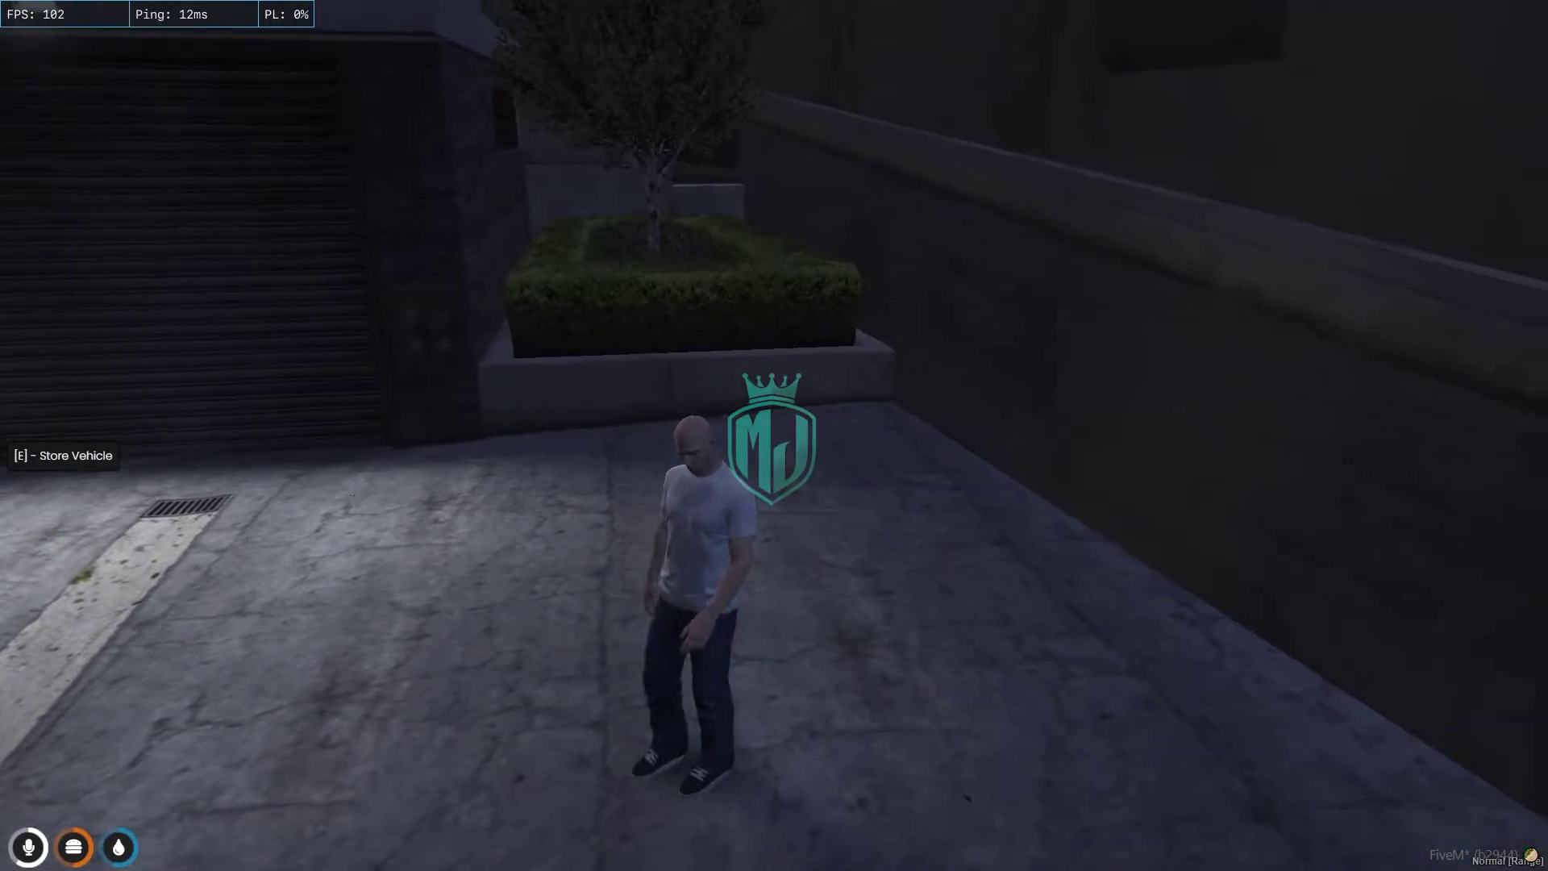
{"action": "key", "text": "w"}
- Look up the stash location in config.lua, teleport the character there, and approach the caged counter
{"action": "key", "text": "super"}
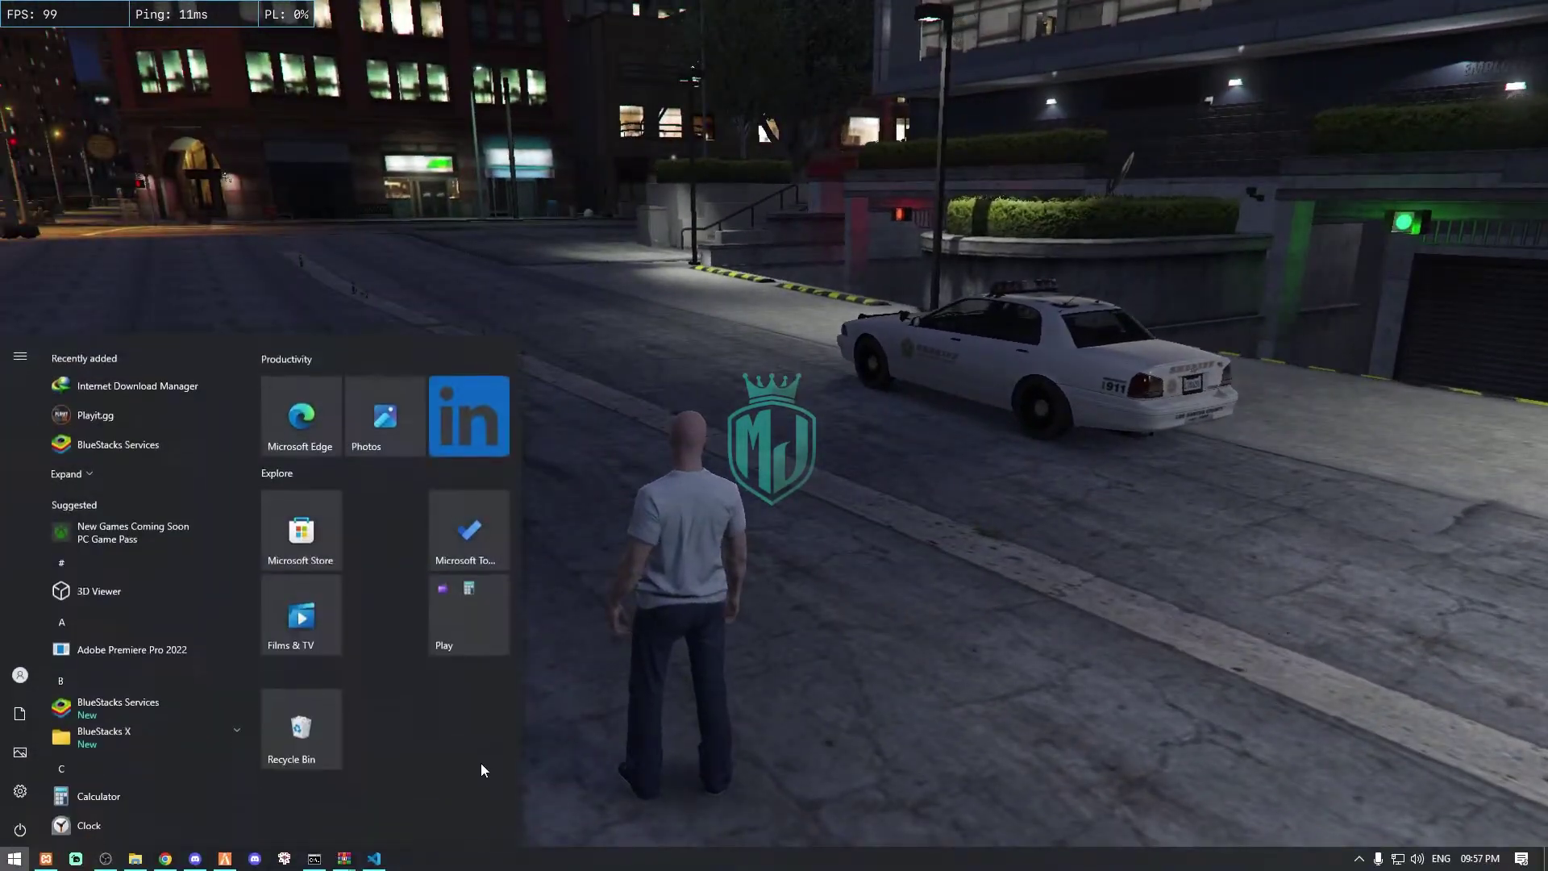
{"action": "left_click", "coordinate": [382, 857]}
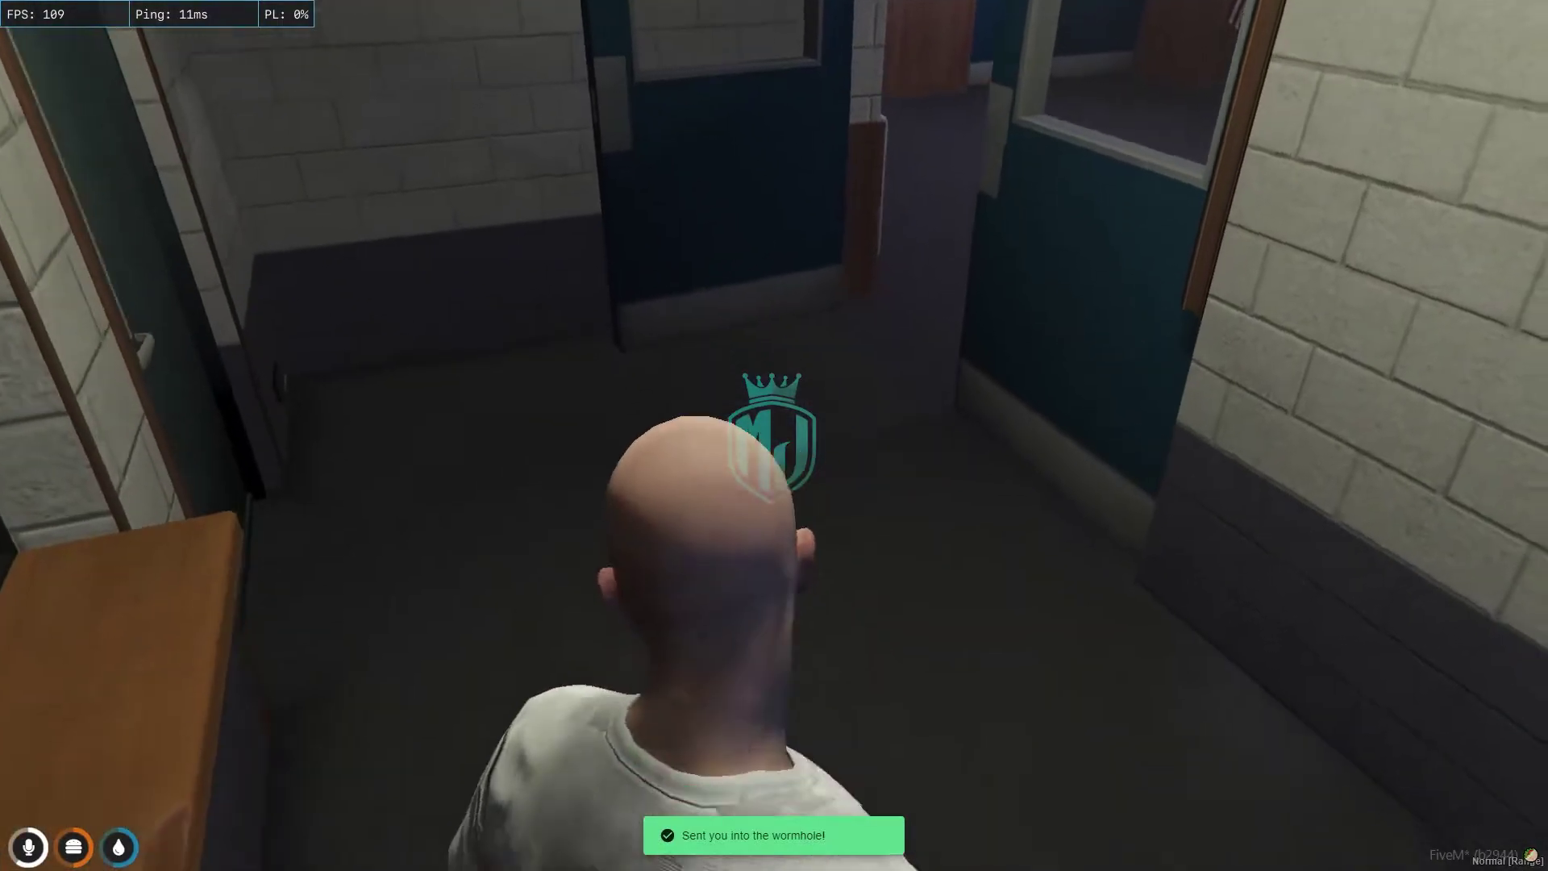
{"action": "key", "text": "w"}
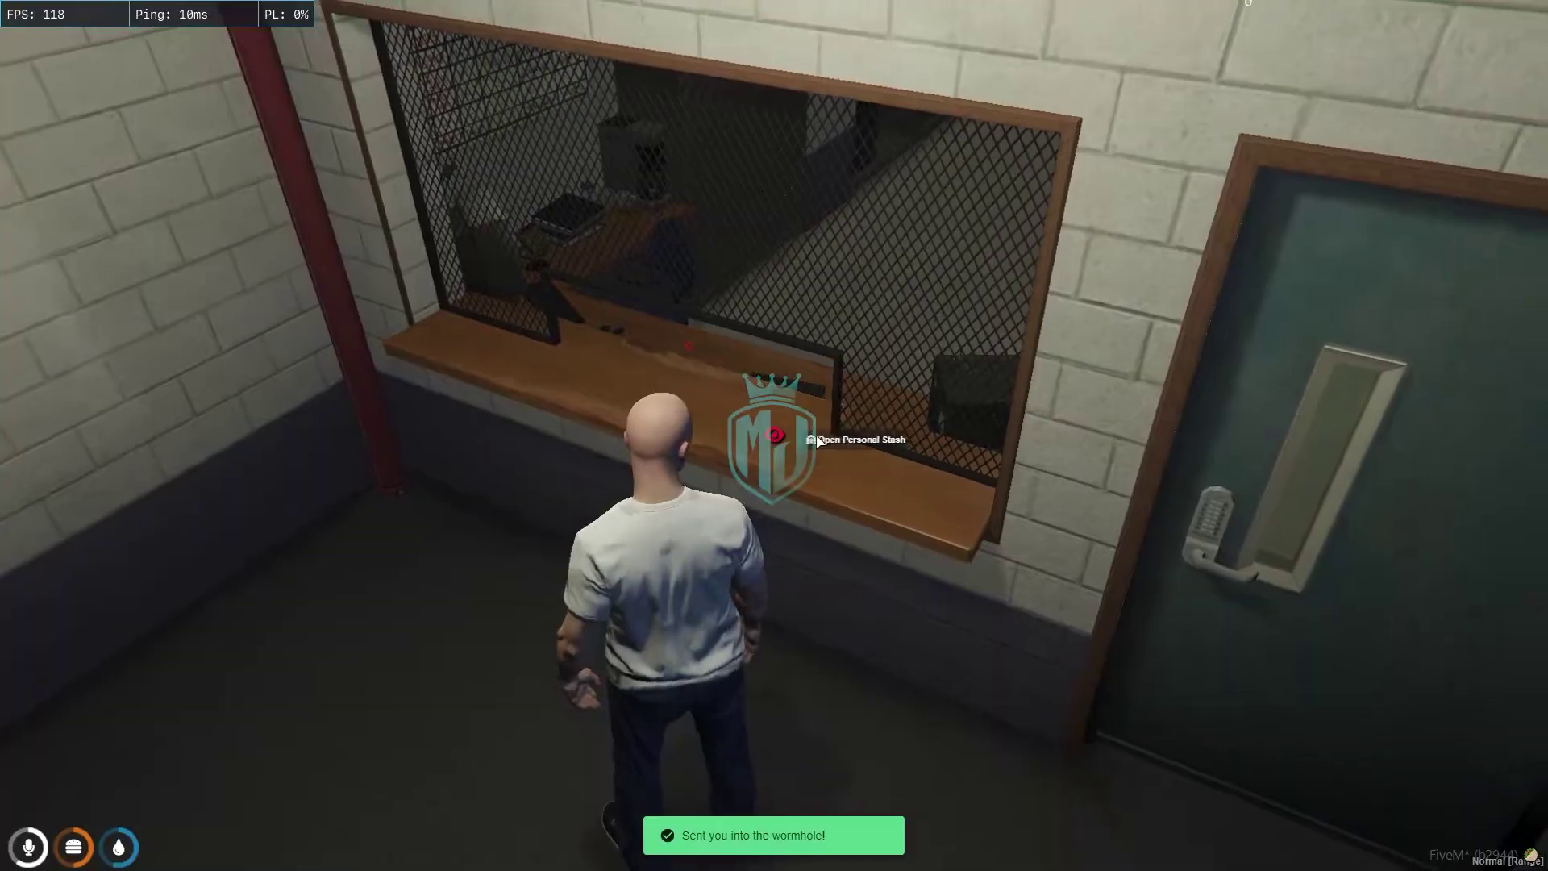
- Open the personal police stash at the caged counter, view its inventory, and close it
{"action": "key", "text": "alt"}
{"action": "right_click", "coordinate": [774, 435]}
{"action": "left_click", "coordinate": [868, 443]}
{"action": "left_click", "coordinate": [868, 443]}
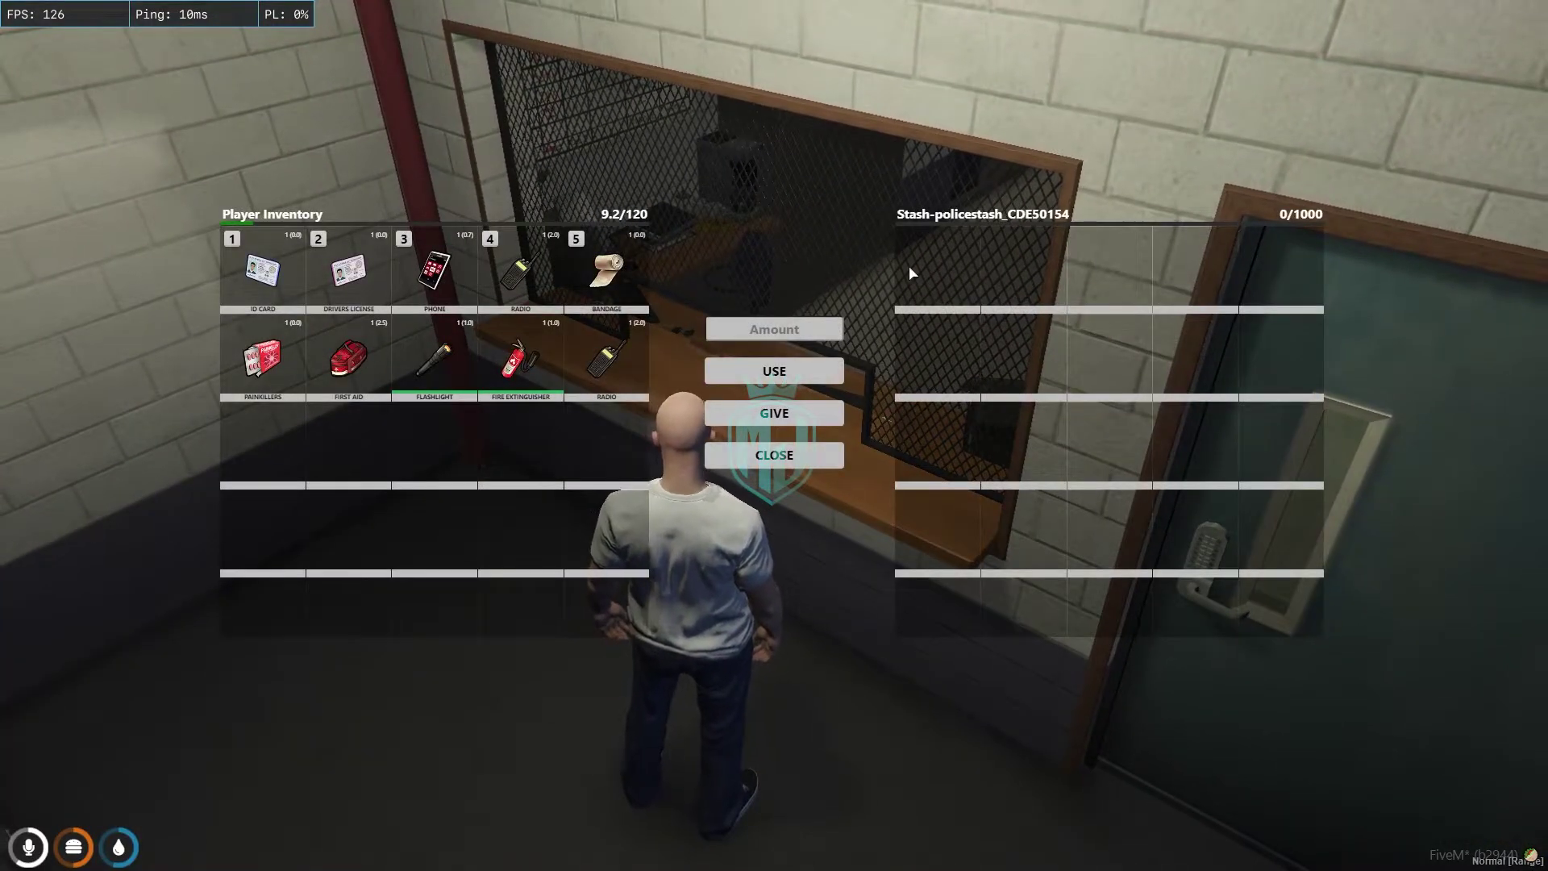
{"action": "key", "text": "Escape"}
- Walk out to the hallway, return through the armory entrance, and enter the weapons room
{"action": "key", "text": "w"}
{"action": "key", "text": "w"}
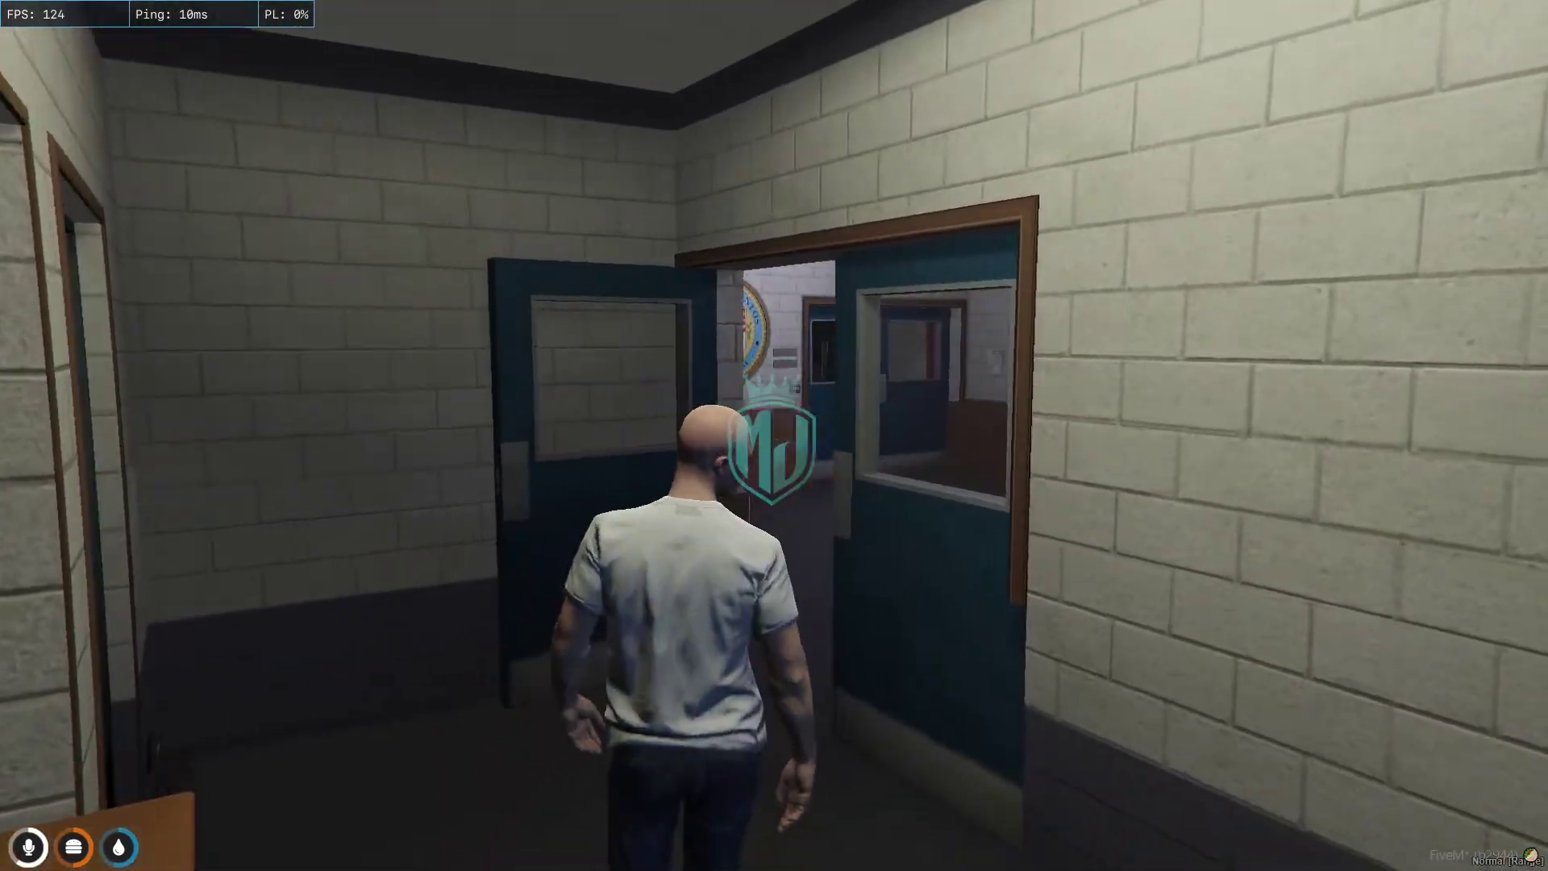
{"action": "key", "text": "w"}
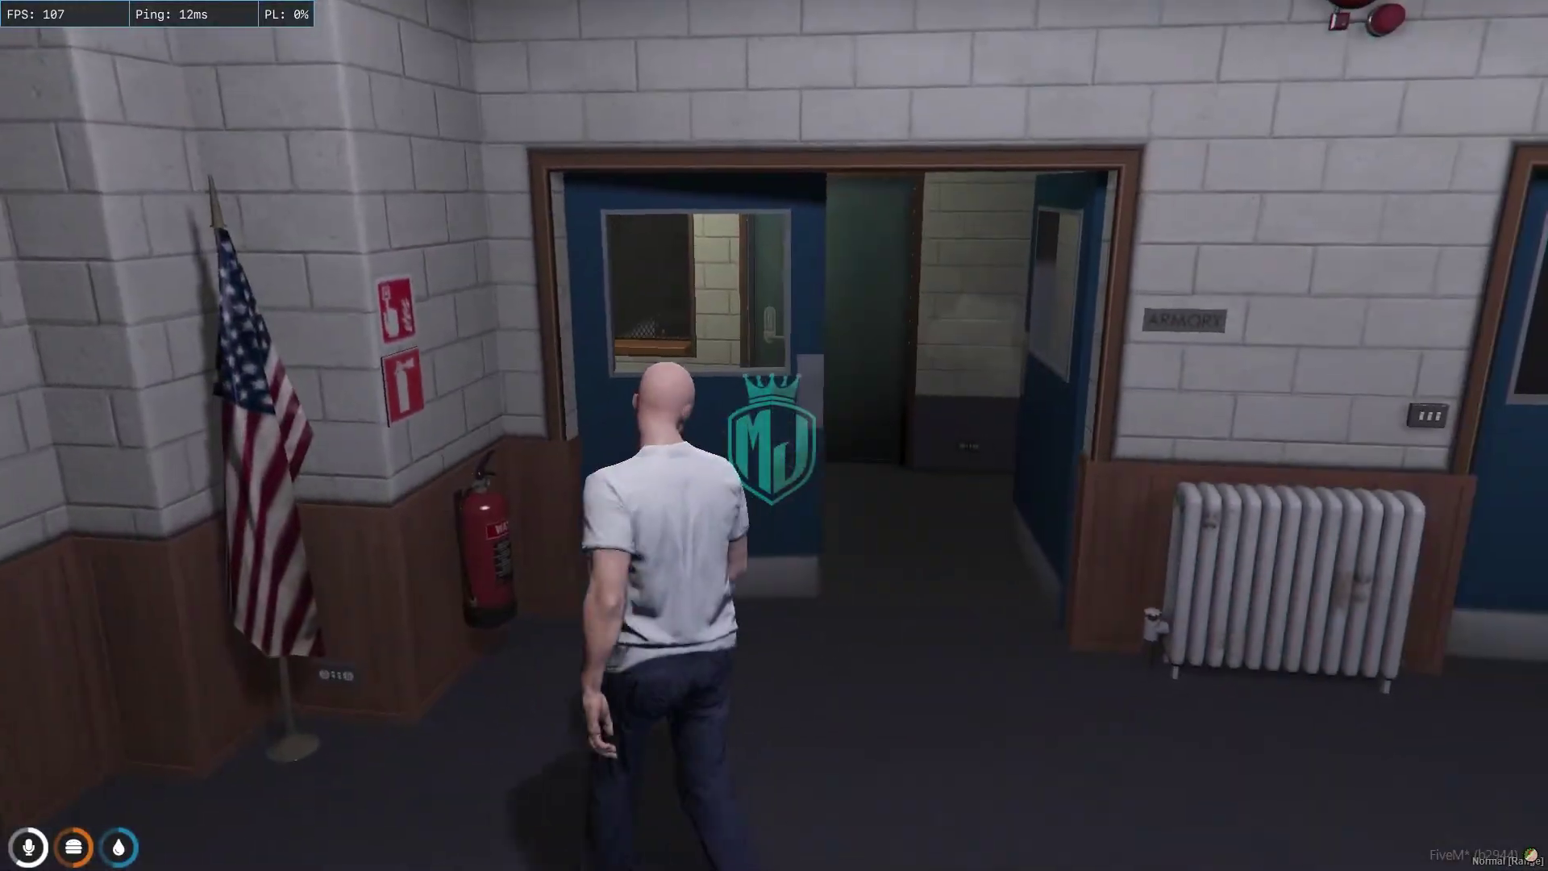
{"action": "key", "text": "w"}
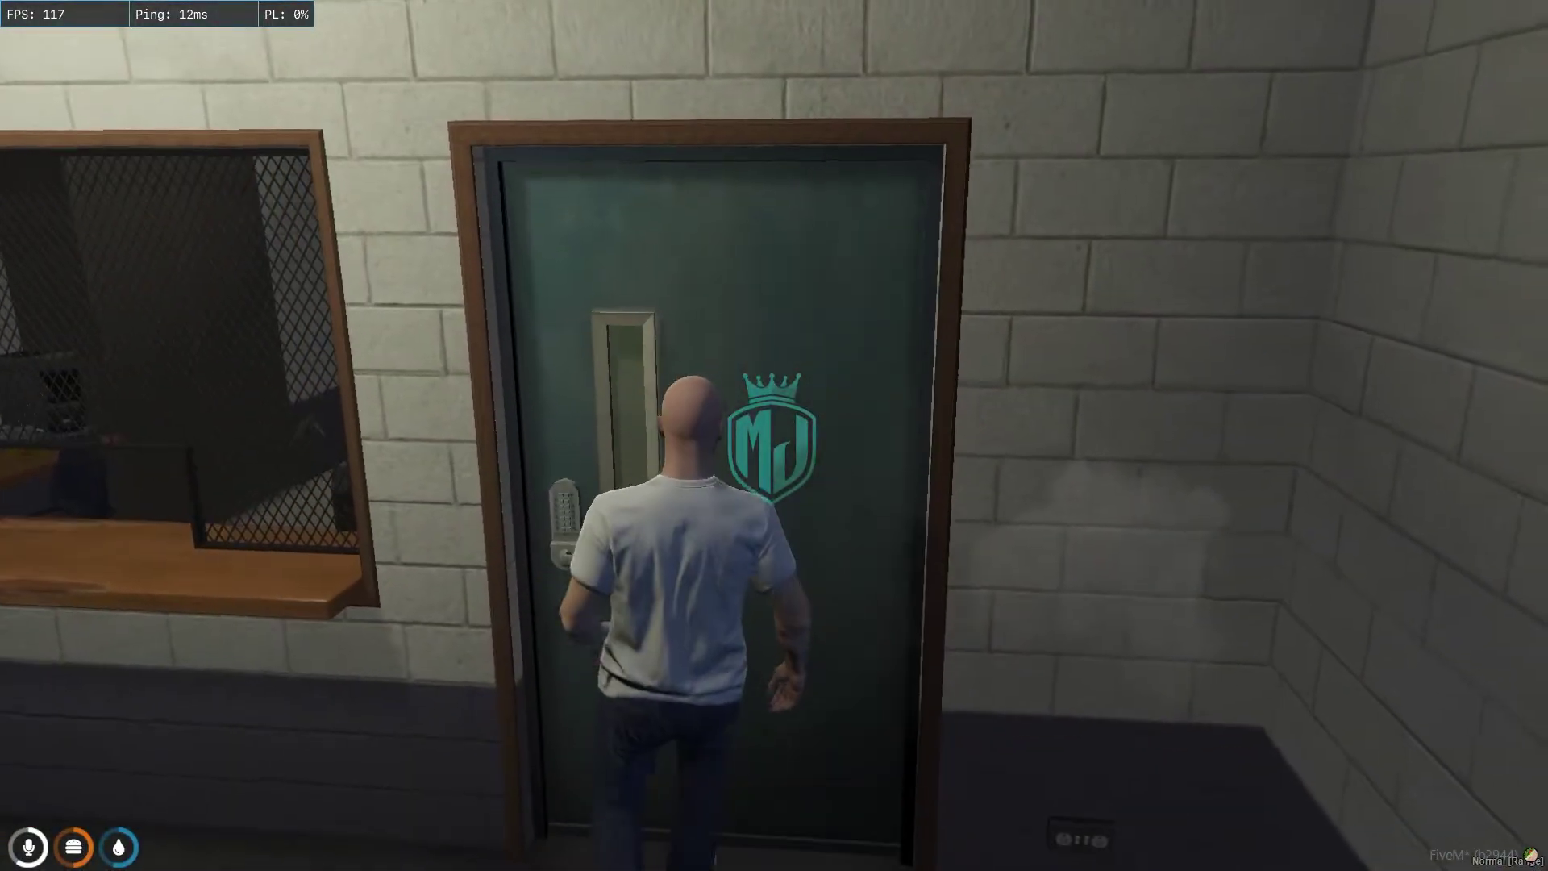
{"action": "key", "text": "w"}
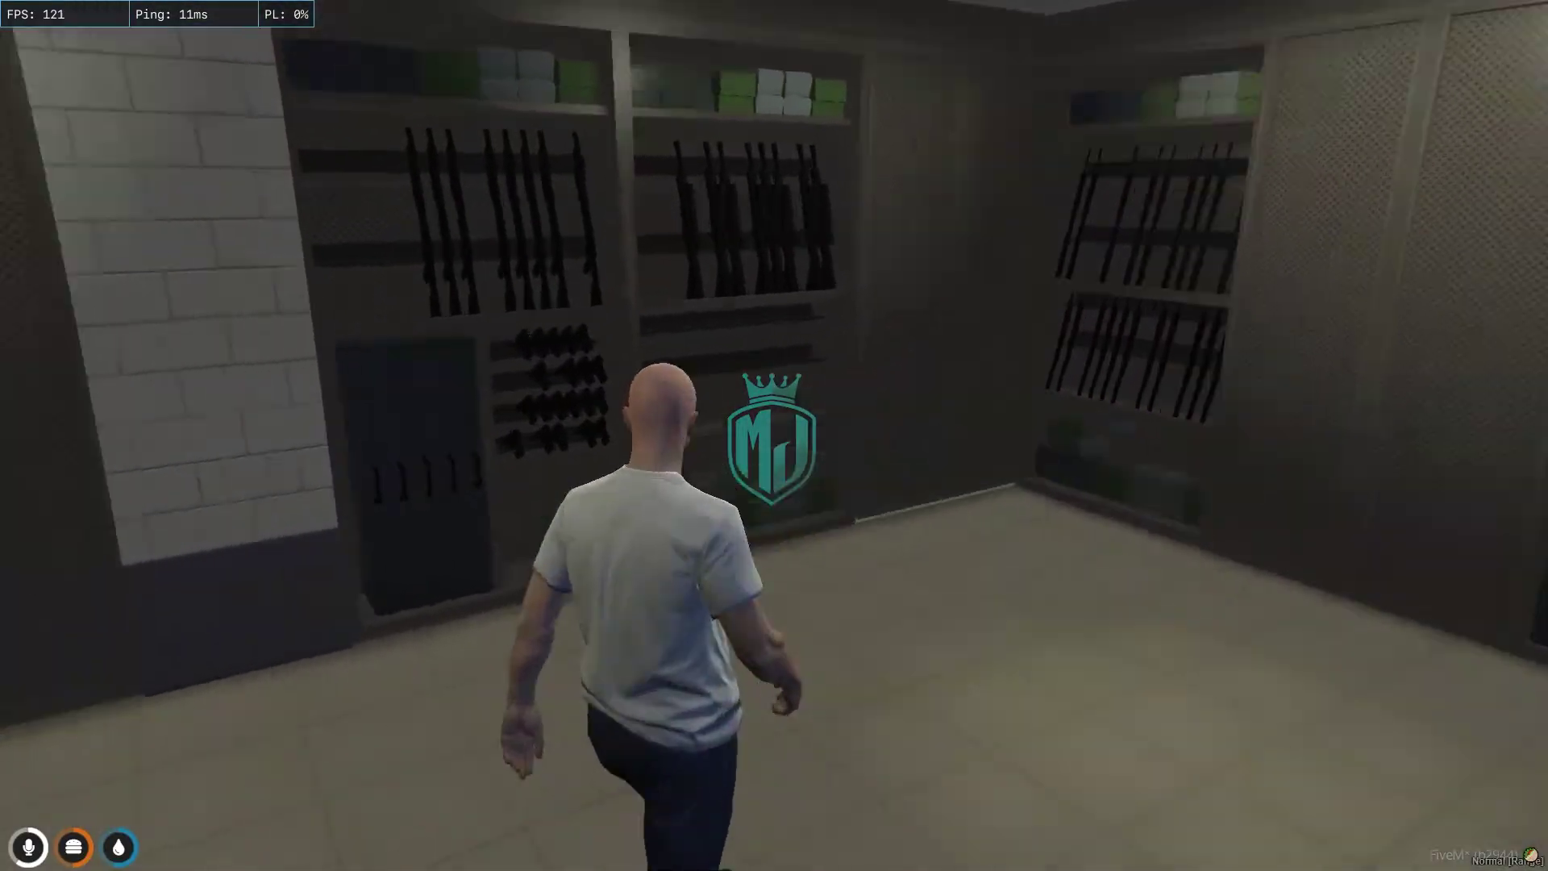
- Walk through the weapons room to the mesh lockers beside the rifle rack and copy the character's position as vector3 coordinates
{"action": "key", "text": "w"}
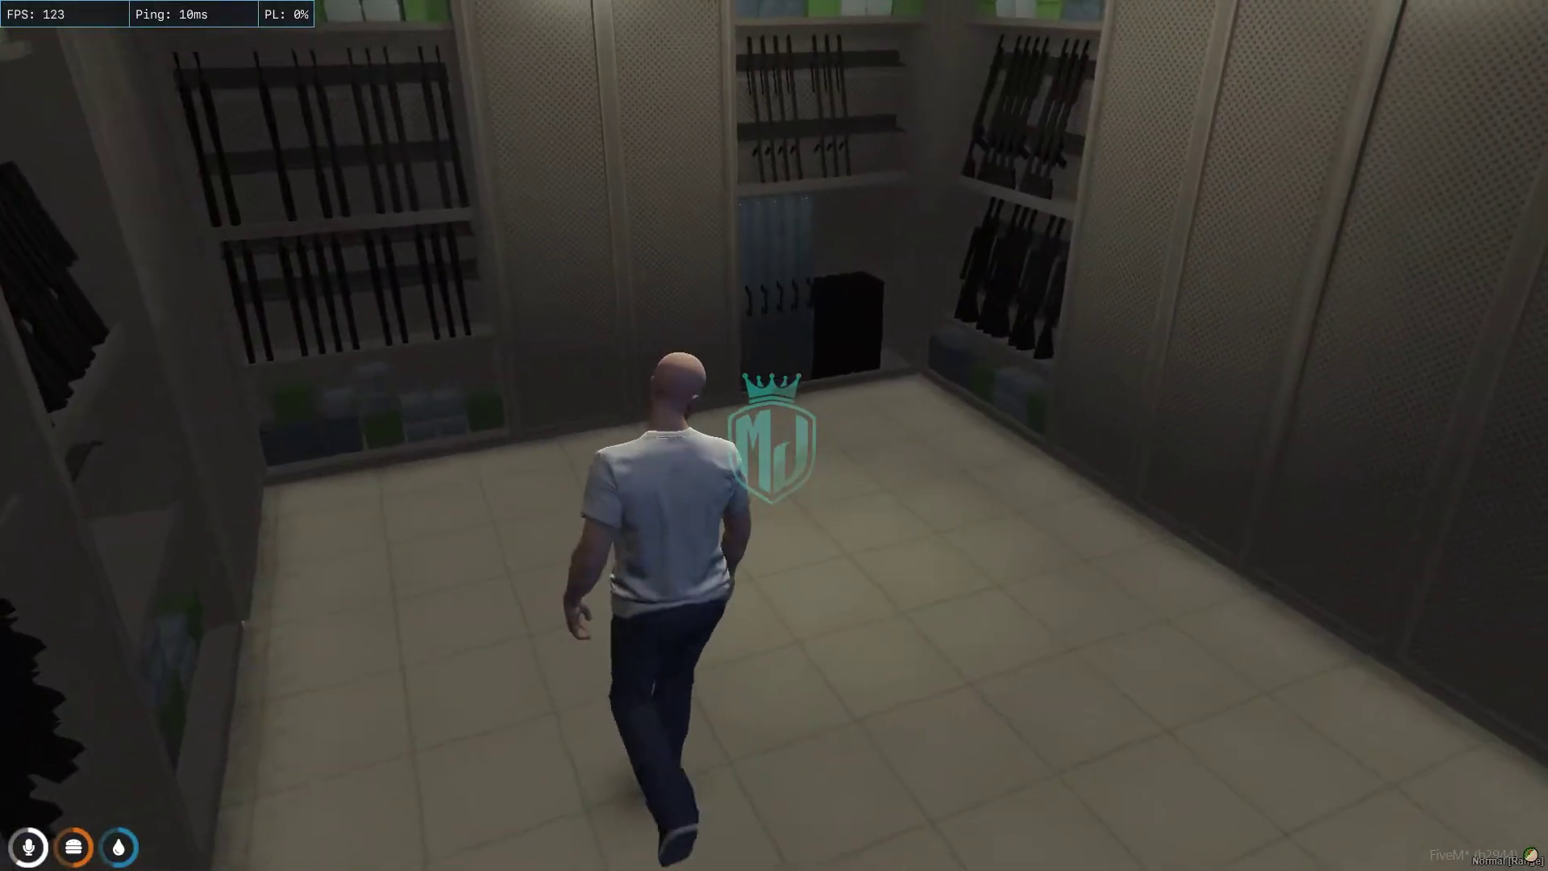
{"action": "key", "text": "w"}
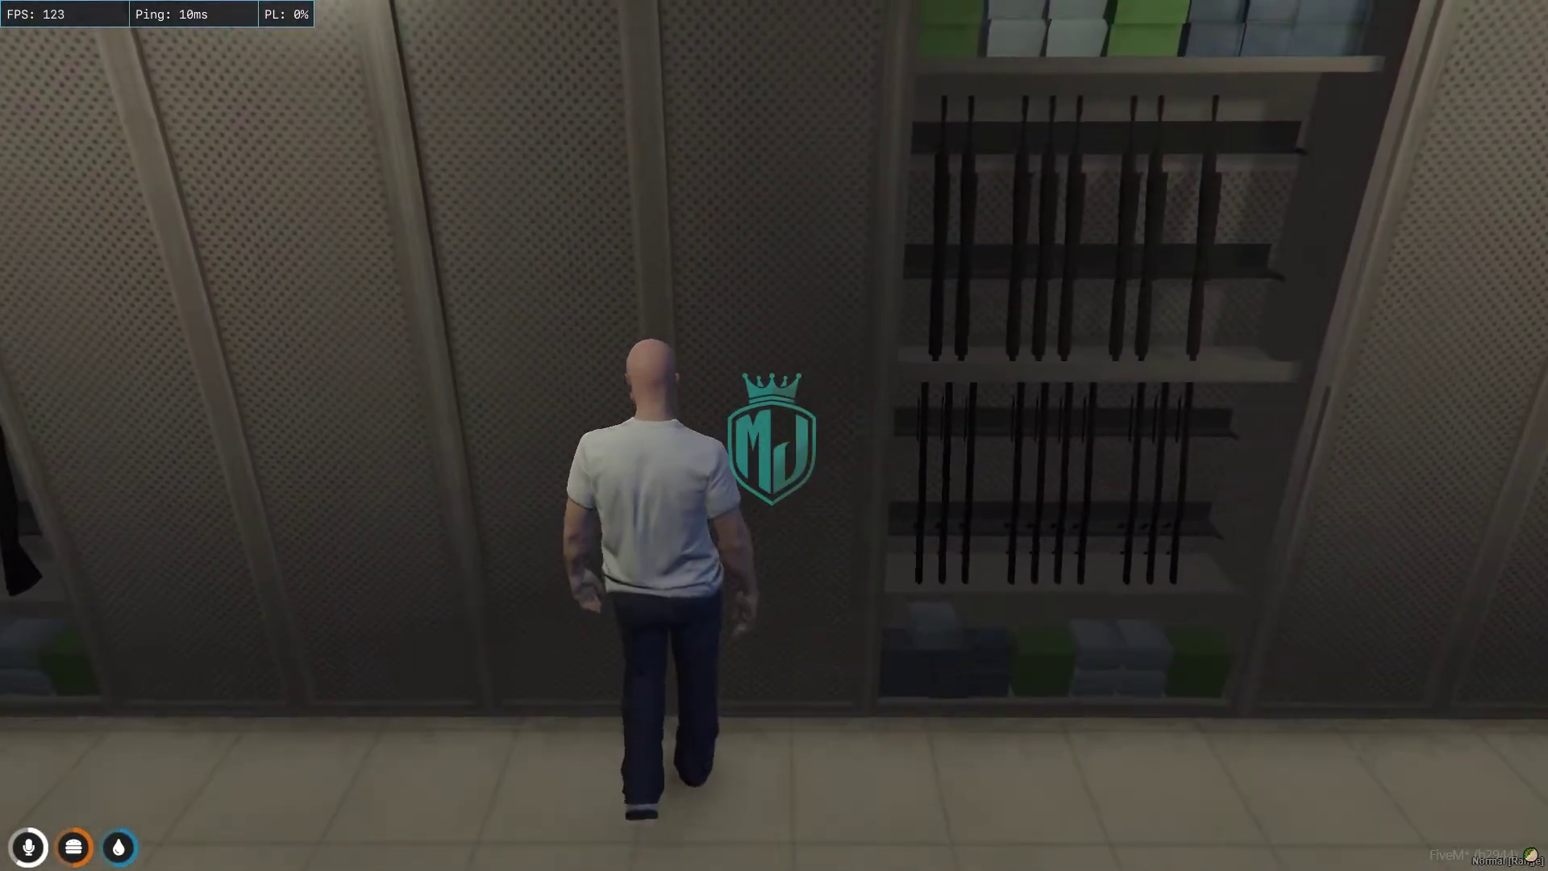
{"action": "type", "text": "/vector3"}
{"action": "key", "text": "Return"}
- Set the stash location in config.lua to vector3(458.28, -983.1, 30.69) and restart the qb-policejob resource
{"action": "key", "text": "super"}
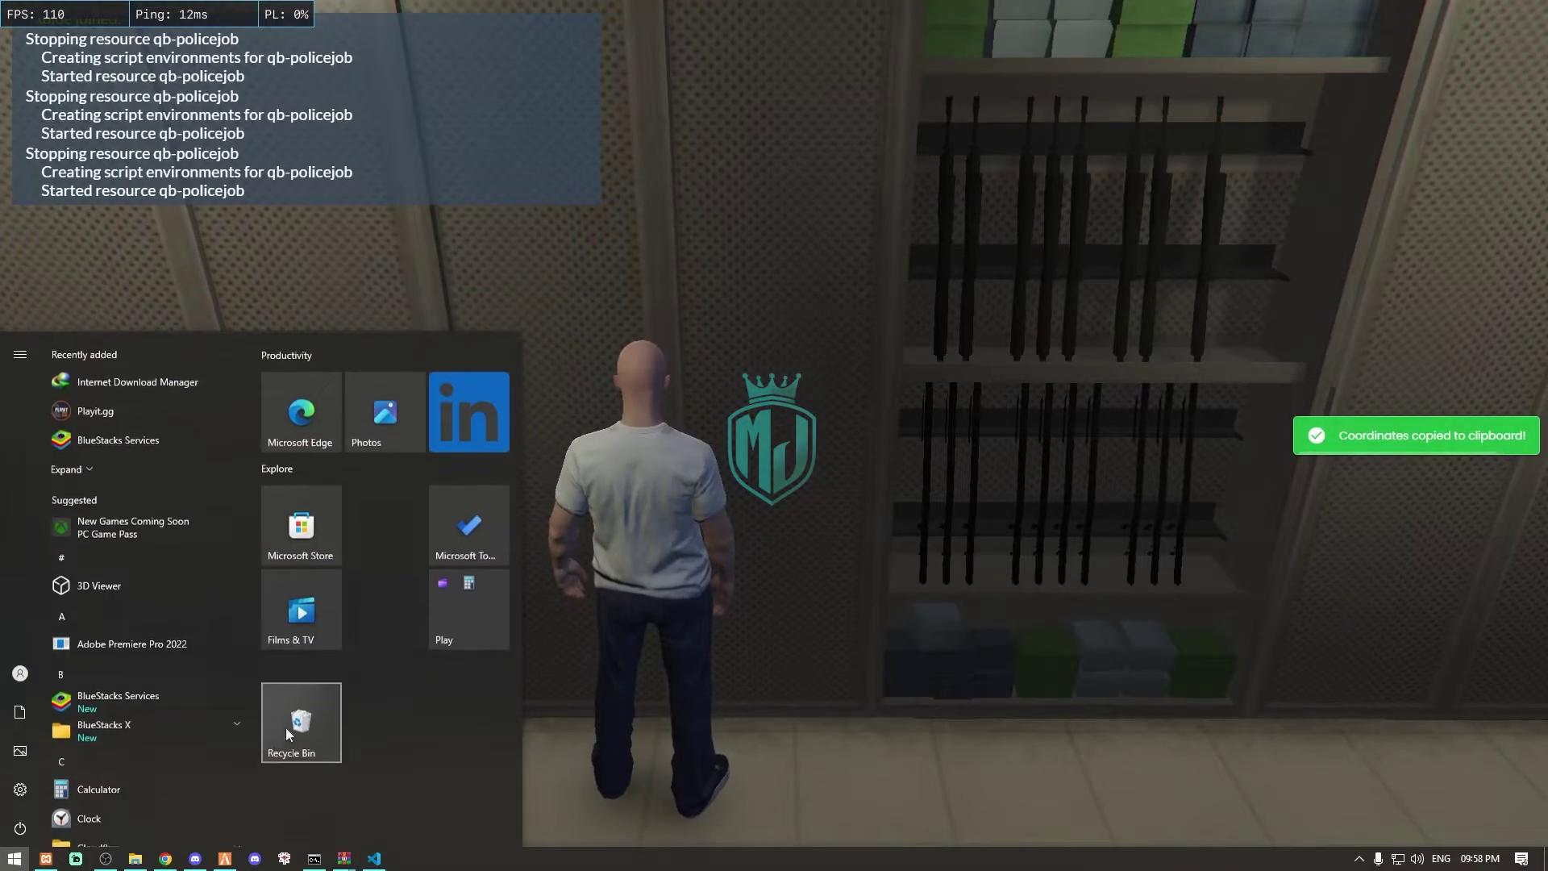
{"action": "left_click", "coordinate": [374, 855]}
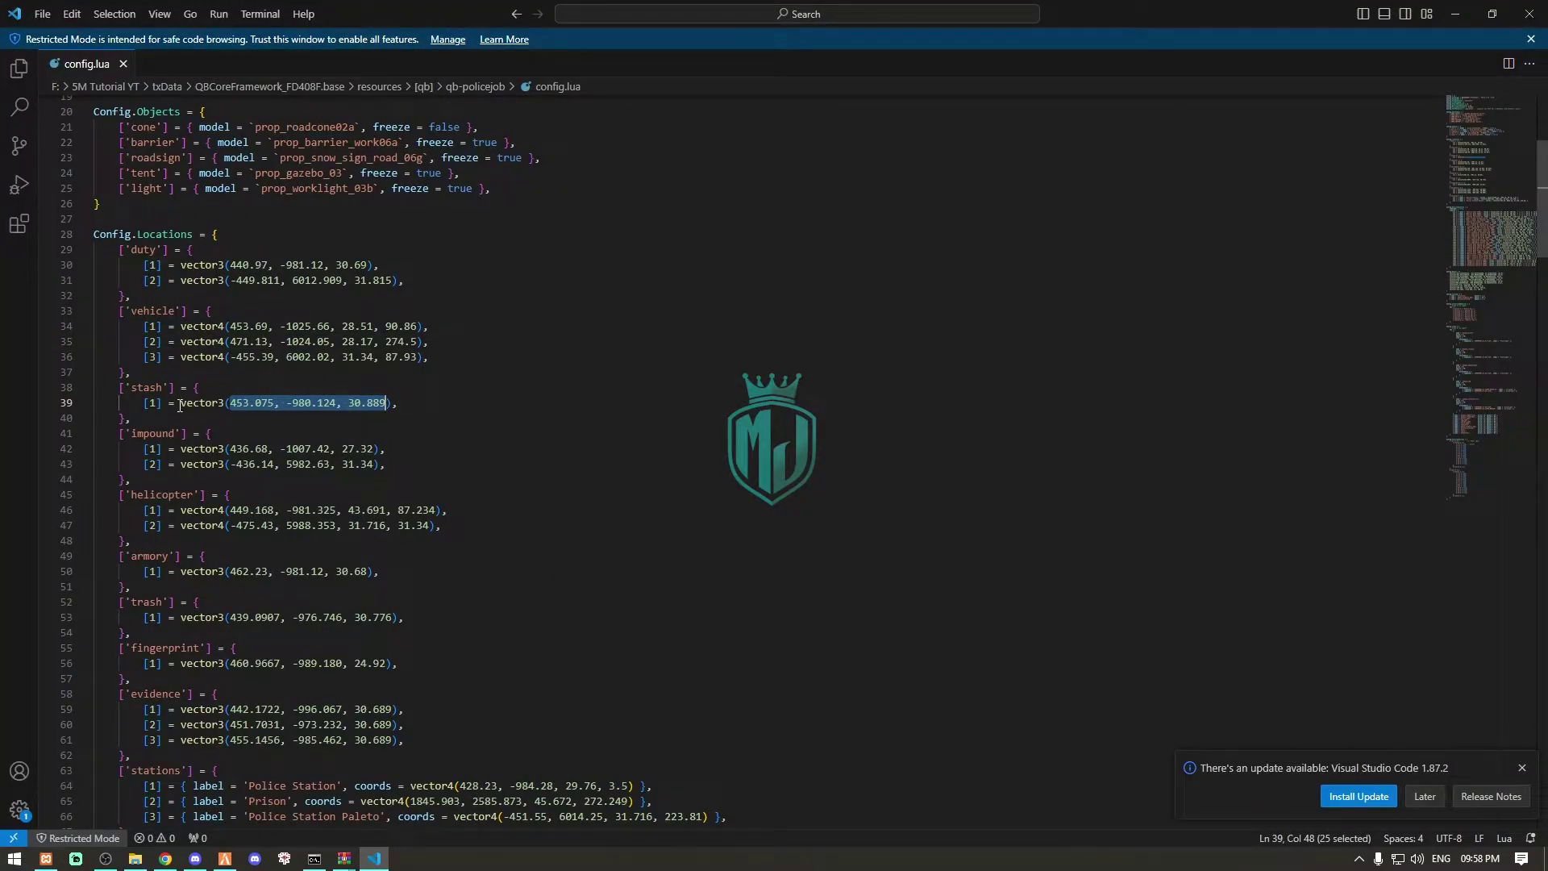
{"action": "left_click", "coordinate": [225, 858]}
{"action": "key", "text": "F8"}
{"action": "key", "text": "Up"}
{"action": "key", "text": "Return"}
{"action": "key", "text": "F8"}
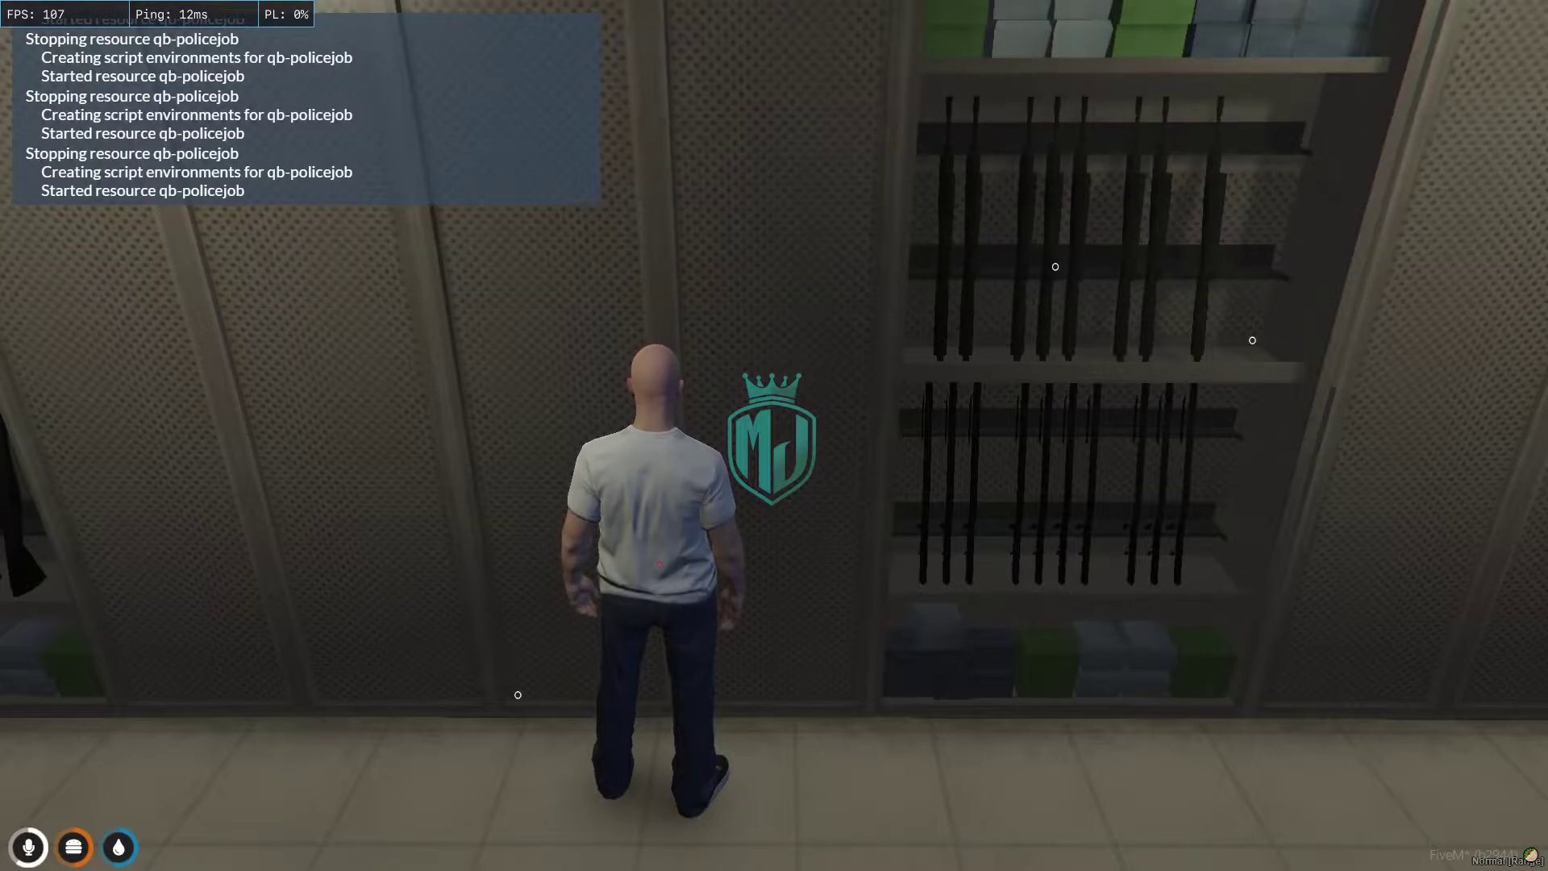
- Open the personal police stash at the mesh lockers, view its contents, then close, reopen and close it once more
{"action": "key", "text": "alt"}
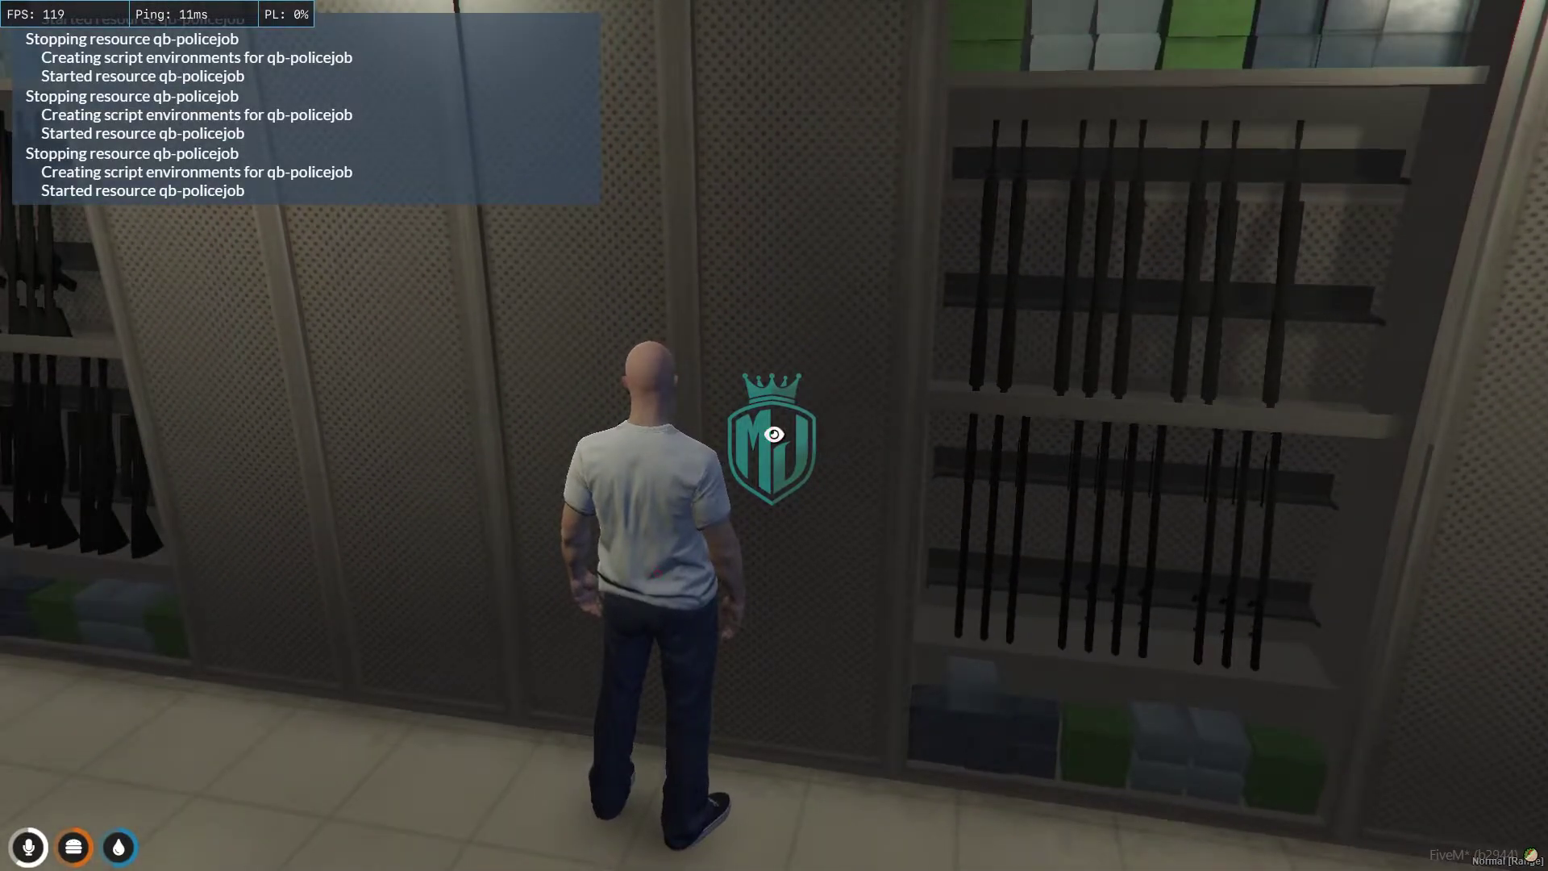
{"action": "scroll", "coordinate": [1053, 341], "scroll_direction": "down", "scroll_amount": 6}
{"action": "right_click", "coordinate": [593, 312]}
{"action": "right_click", "coordinate": [587, 317]}
{"action": "right_click", "coordinate": [504, 317]}
{"action": "right_click", "coordinate": [520, 274]}
{"action": "right_click", "coordinate": [433, 287]}
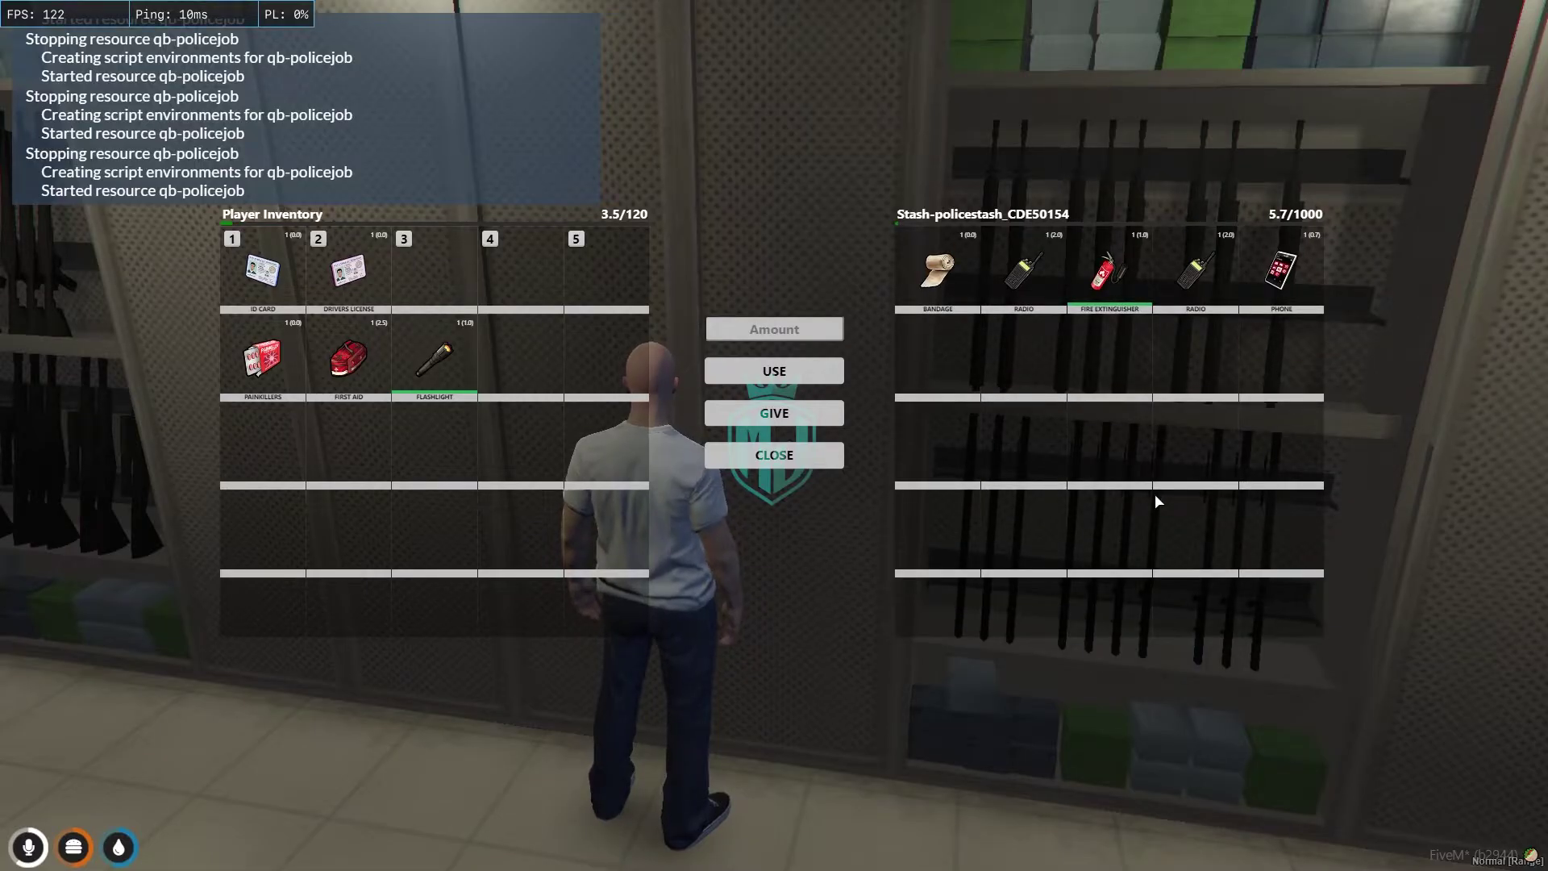
{"action": "key", "text": "Escape"}
{"action": "key", "text": "alt"}
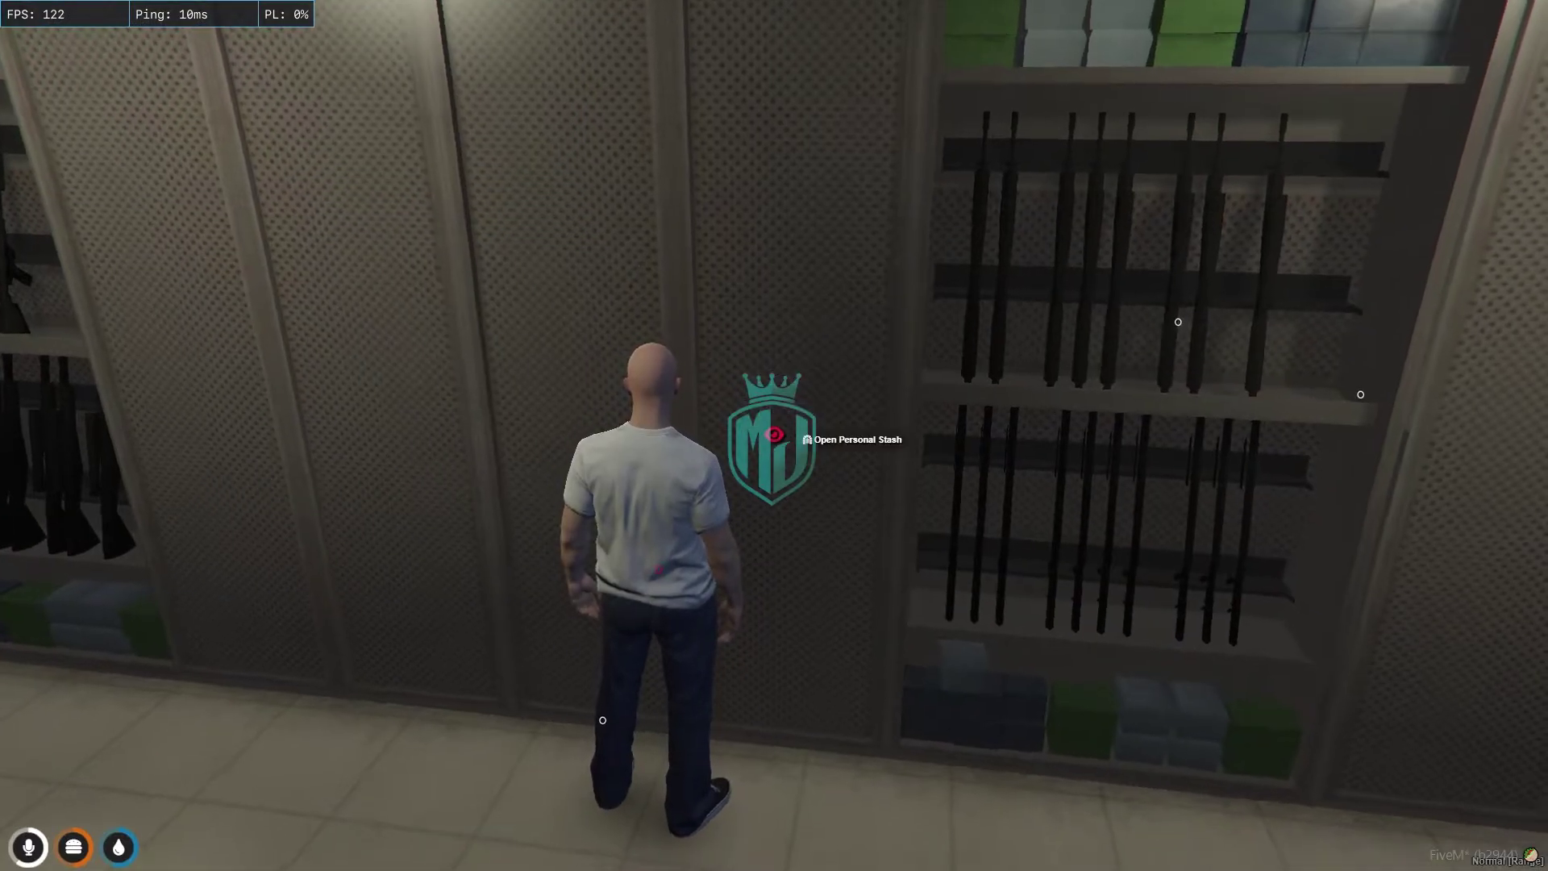
{"action": "left_click", "coordinate": [855, 448]}
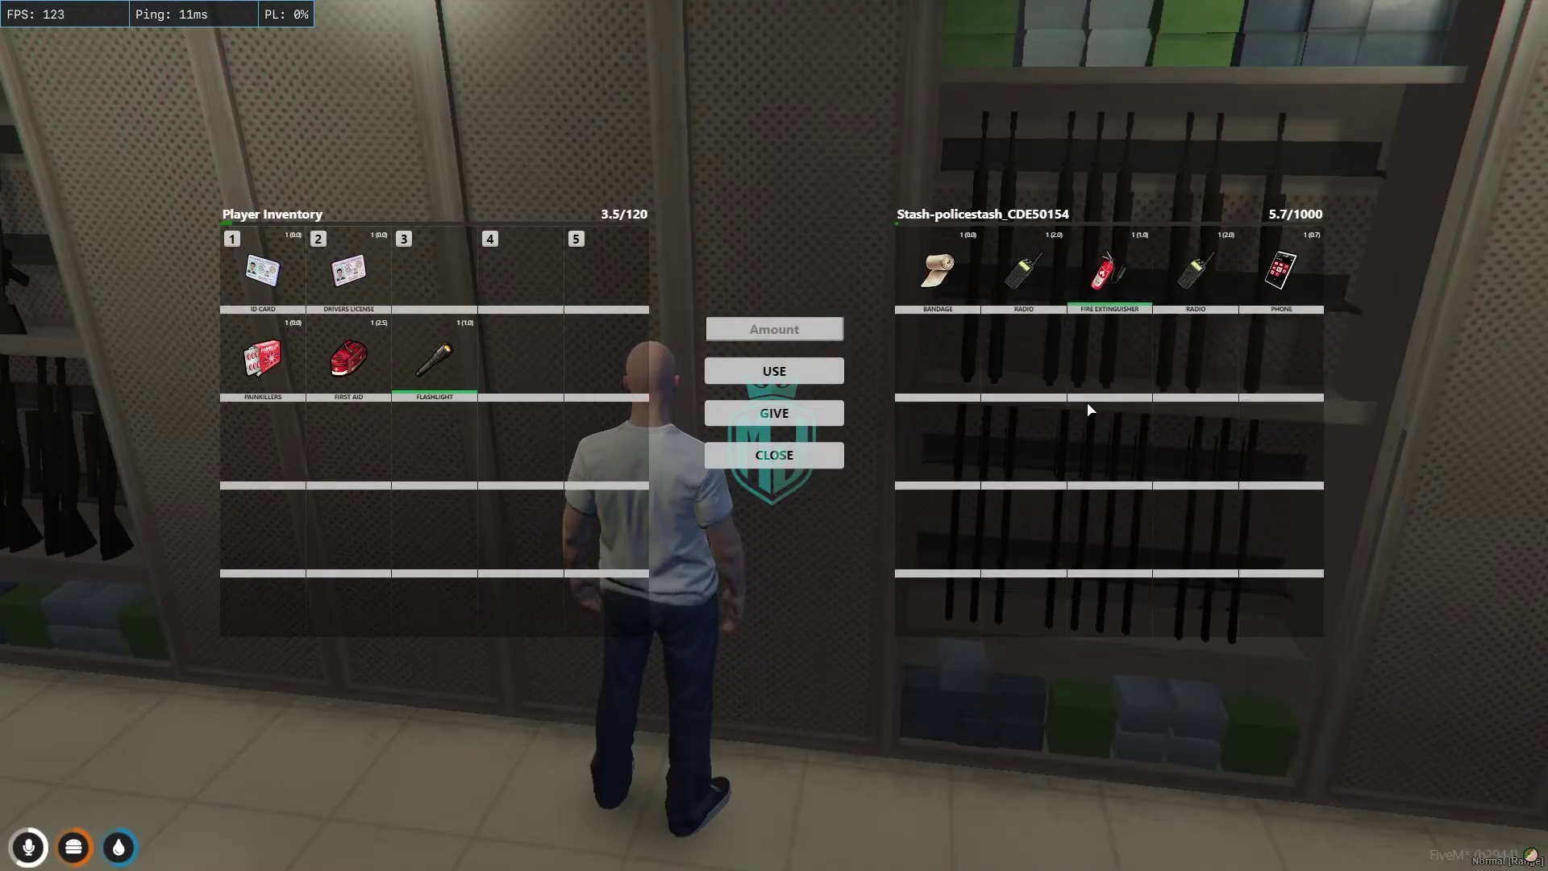
{"action": "key", "text": "Escape"}
- Copy the first impound coordinates, 436.68, -1007.42, 27.32, from config.lua and teleport the character there
{"action": "key", "text": "w"}
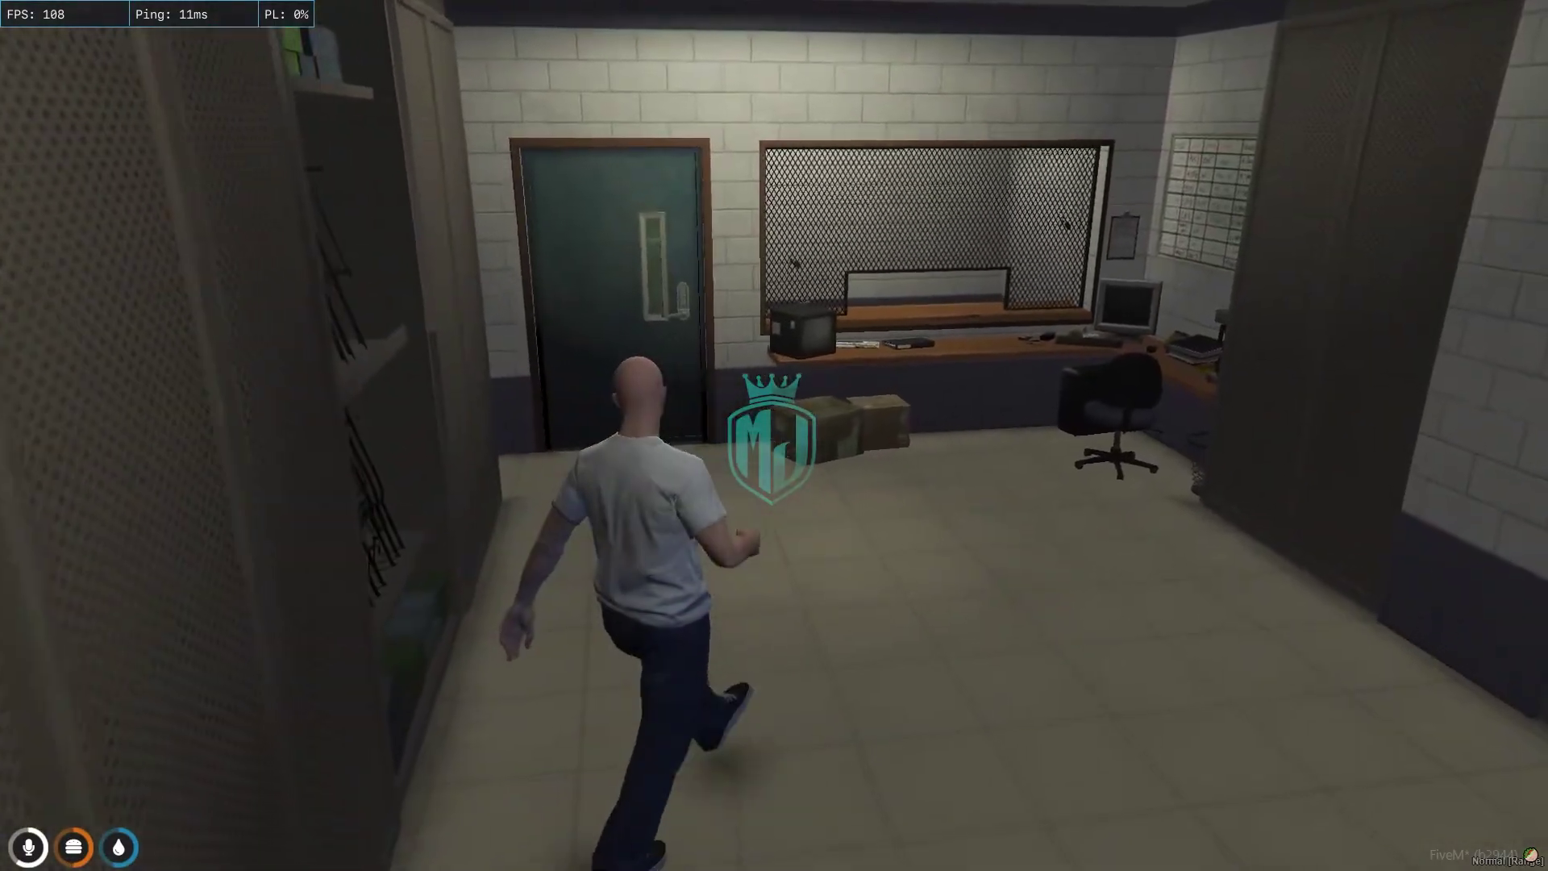
{"action": "key", "text": "super"}
{"action": "left_click", "coordinate": [374, 858]}
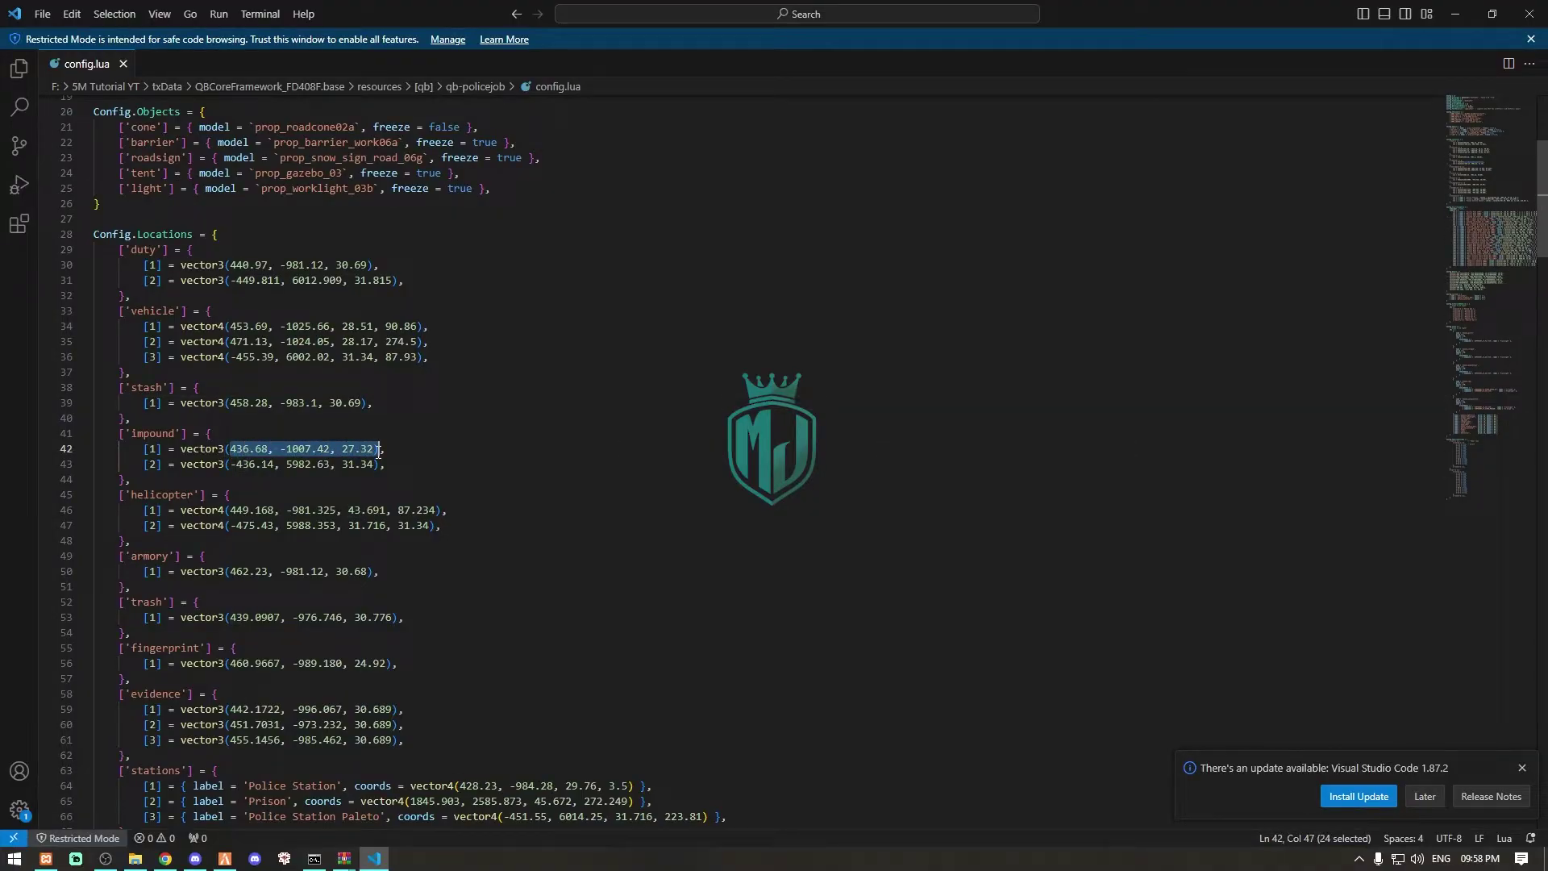
{"action": "left_click", "coordinate": [224, 858]}
{"action": "key", "text": "F1"}
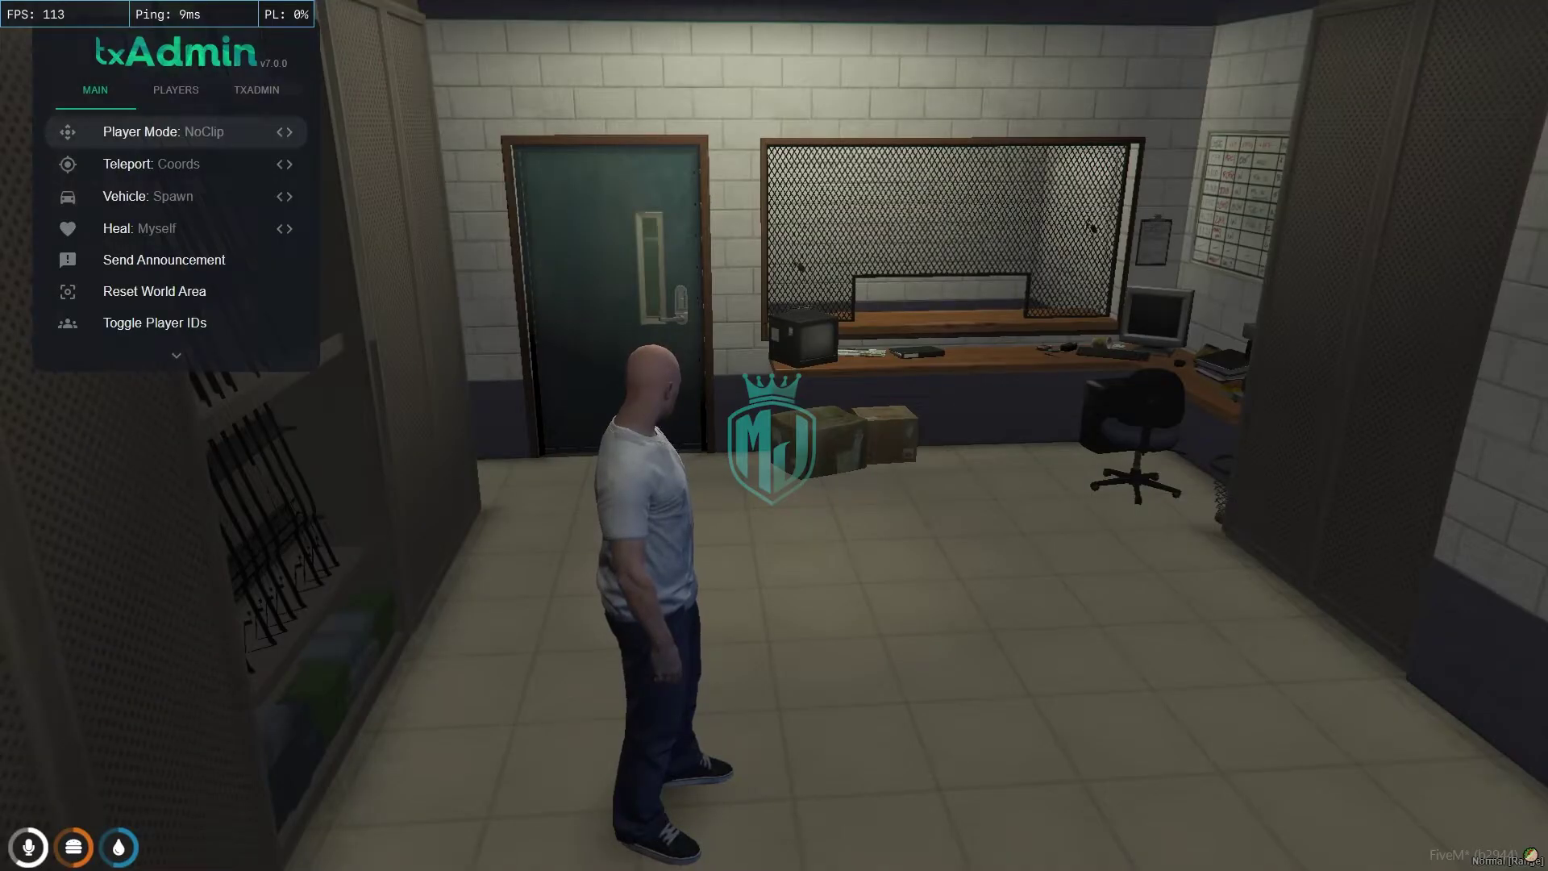
{"action": "key", "text": "Return"}
{"action": "key", "text": "ctrl+v"}
{"action": "key", "text": "Return"}
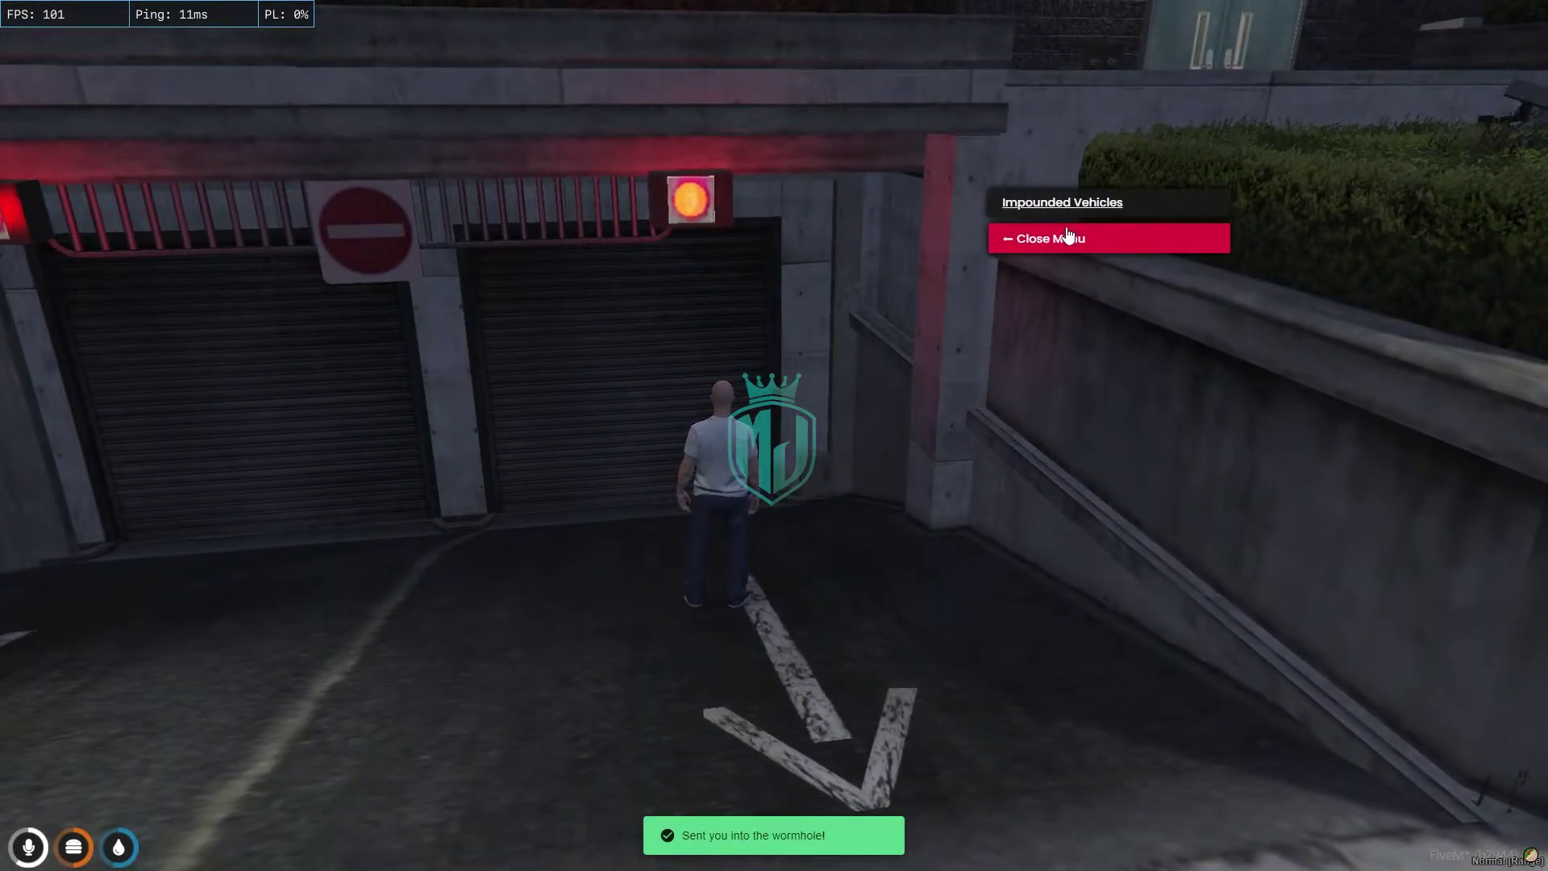
- Close the Impounded Vehicles menu, walk out past the speed bumps, and return to the impound point by the shutters
{"action": "left_click", "coordinate": [1068, 238]}
{"action": "key", "text": "w"}
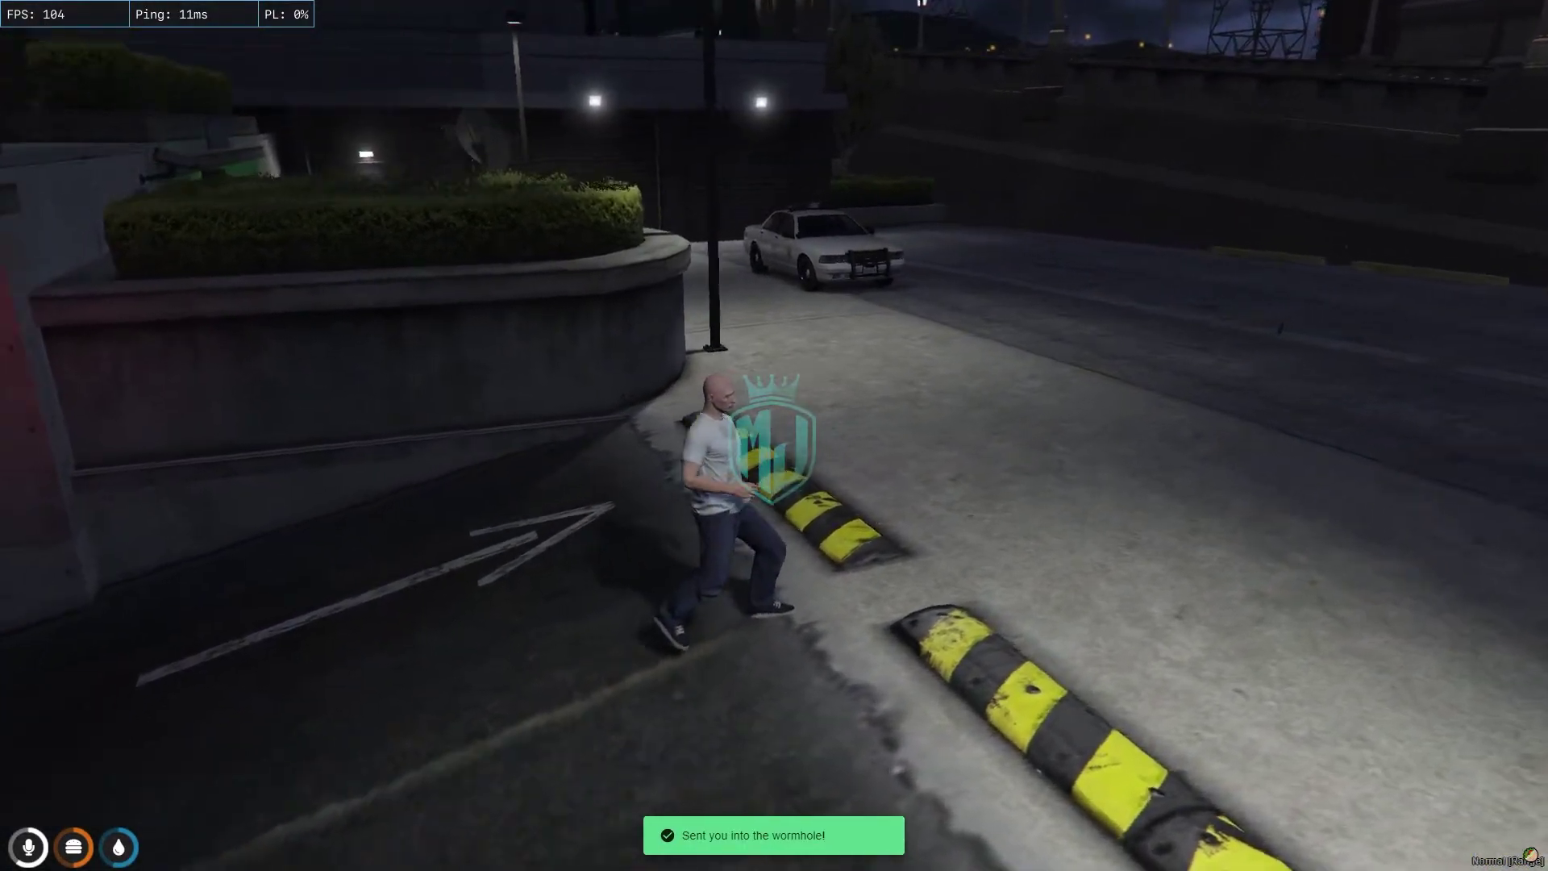
{"action": "key", "text": "w"}
{"action": "key", "text": "space"}
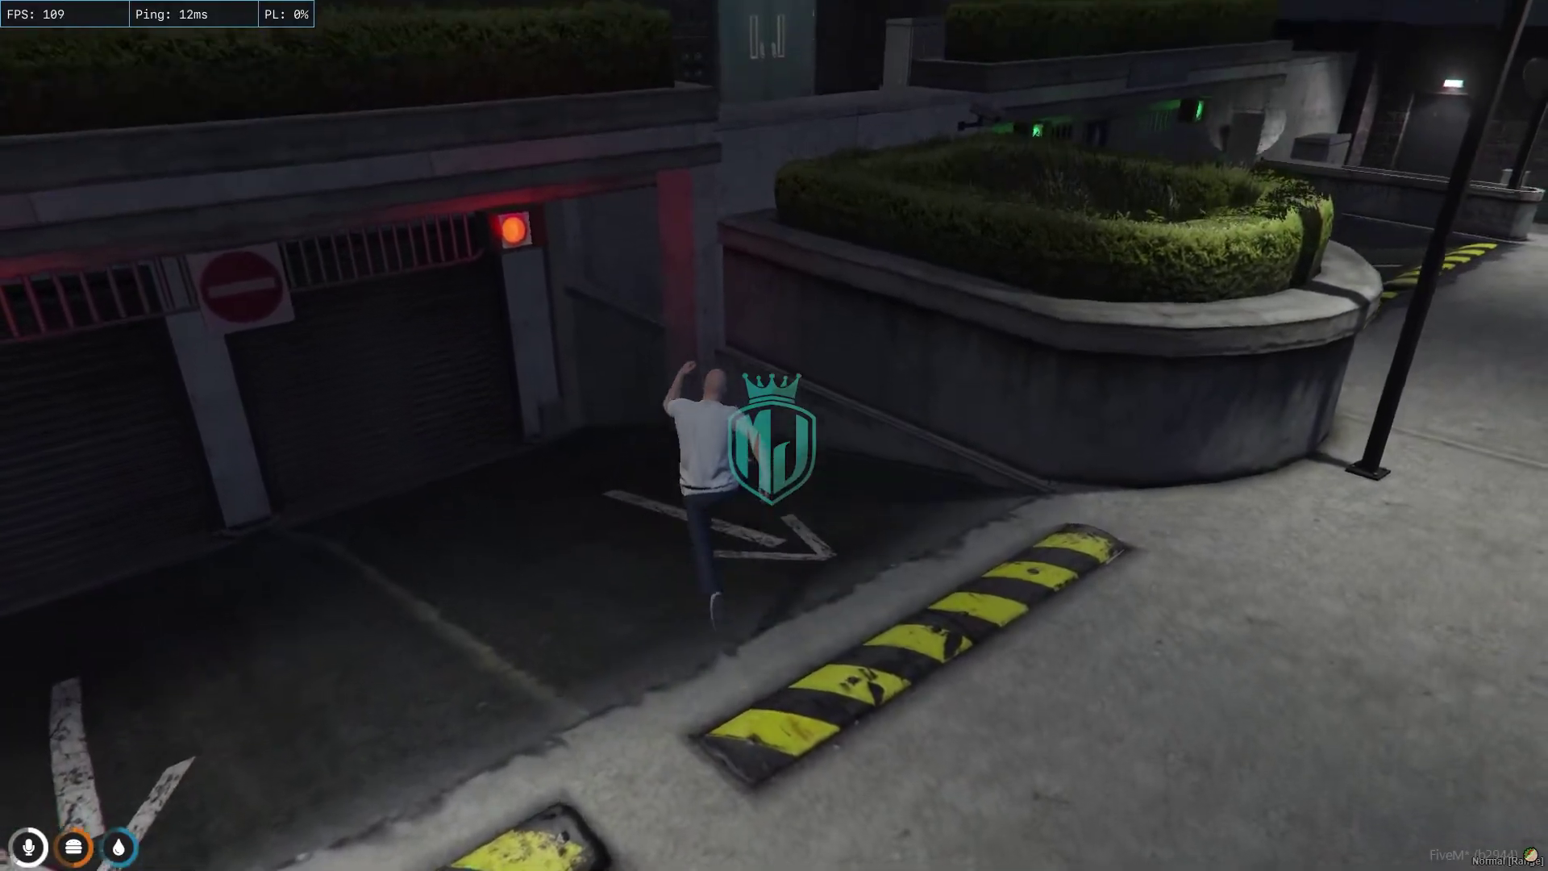
{"action": "key", "text": "w"}
{"action": "key", "text": "s"}
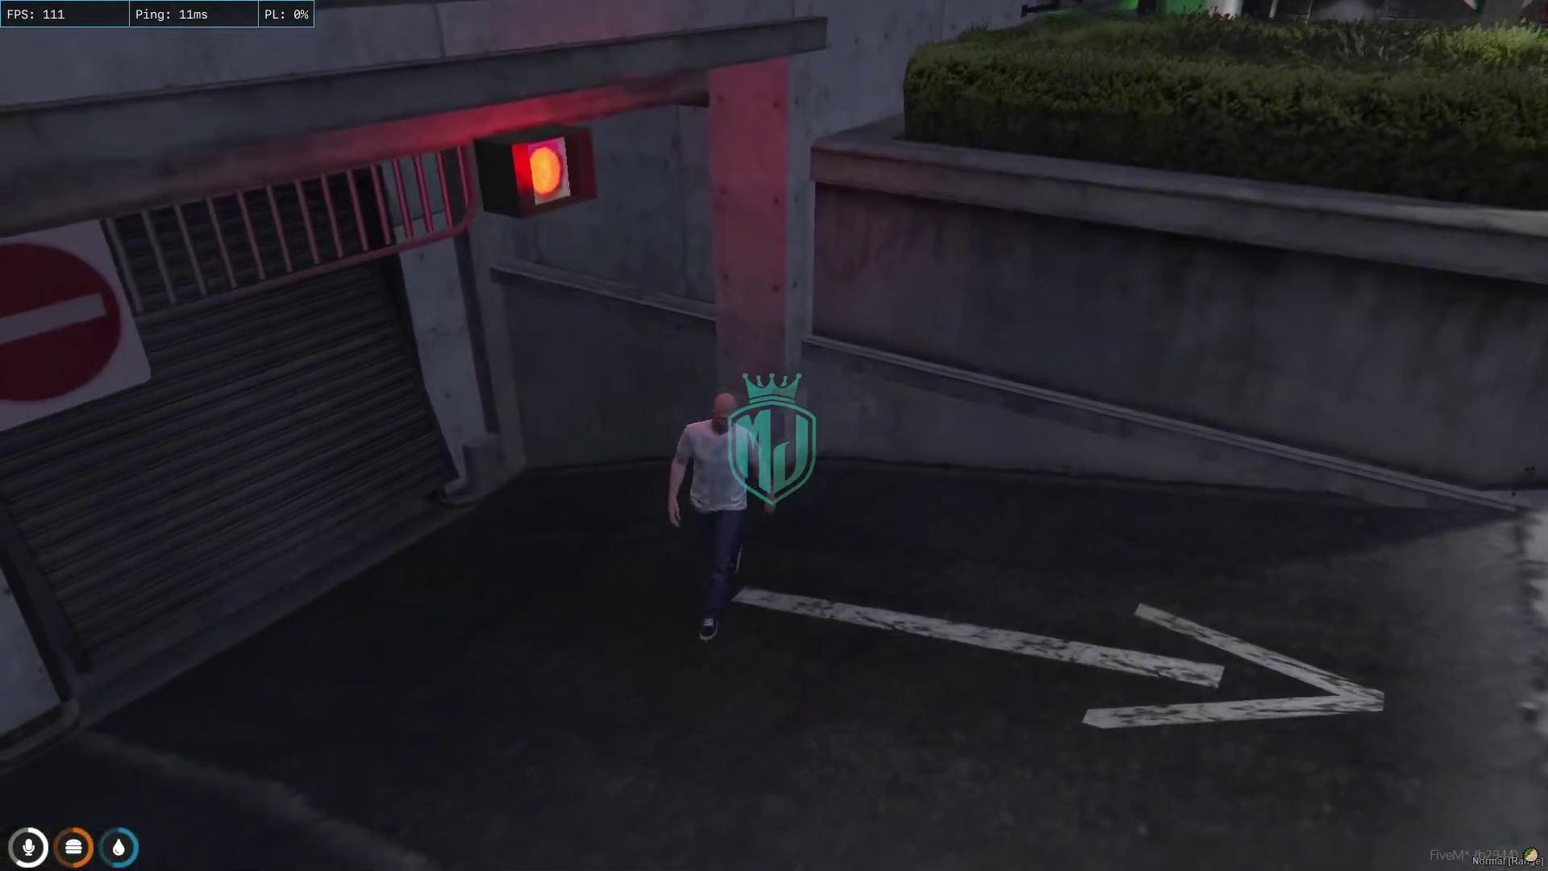
- Copy the first helicopter coordinates, 449.168, -981.325, 43.691, 87.234, from config.lua and teleport the character there
{"action": "key", "text": "super"}
{"action": "left_click", "coordinate": [373, 858]}
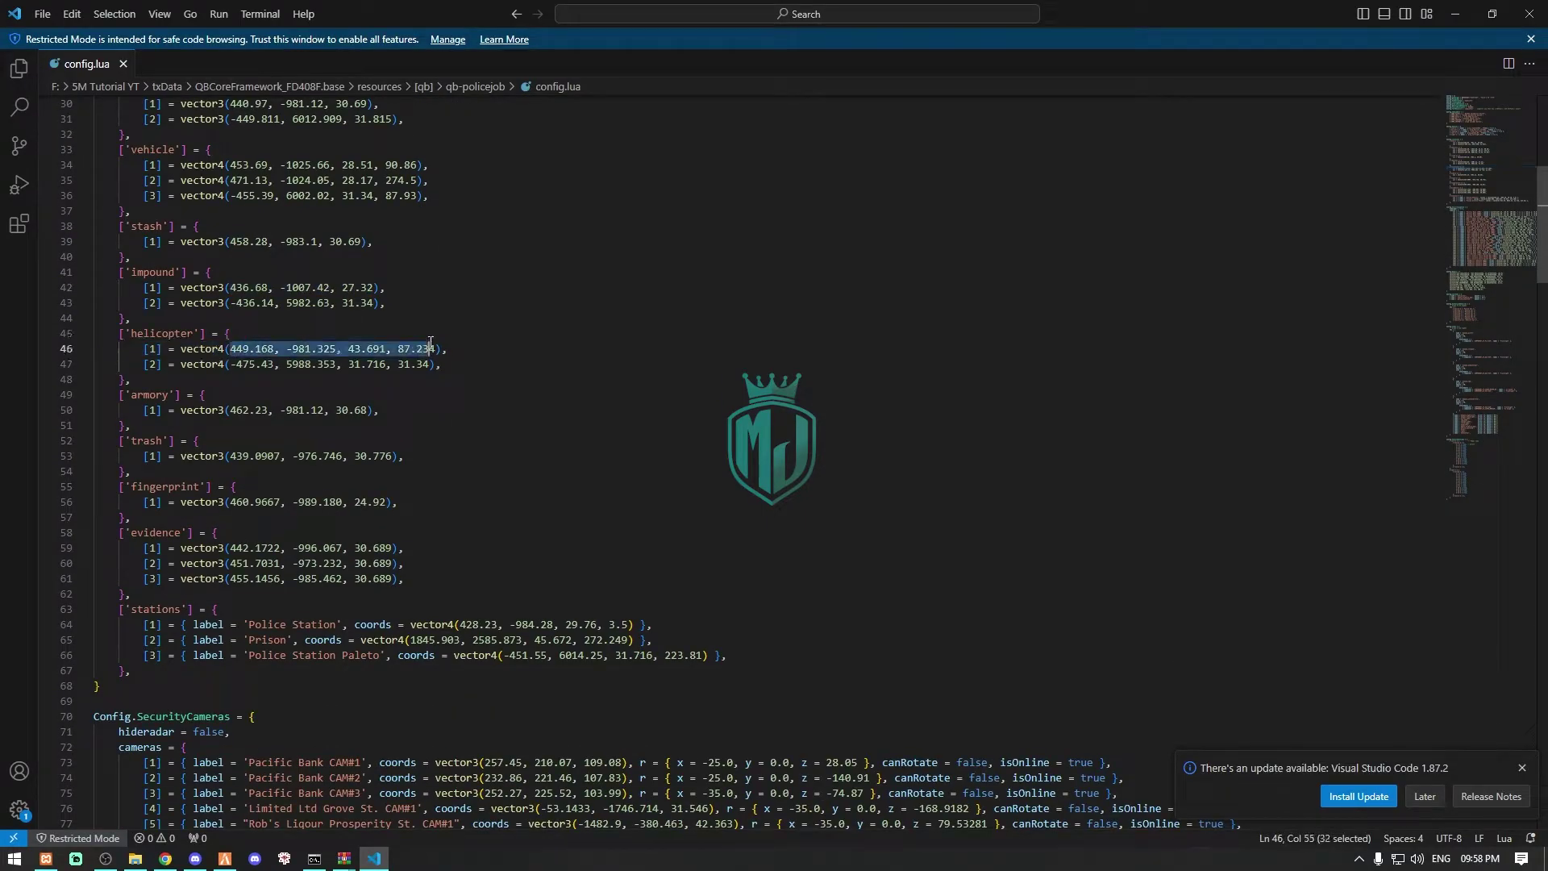
{"action": "left_click", "coordinate": [226, 859]}
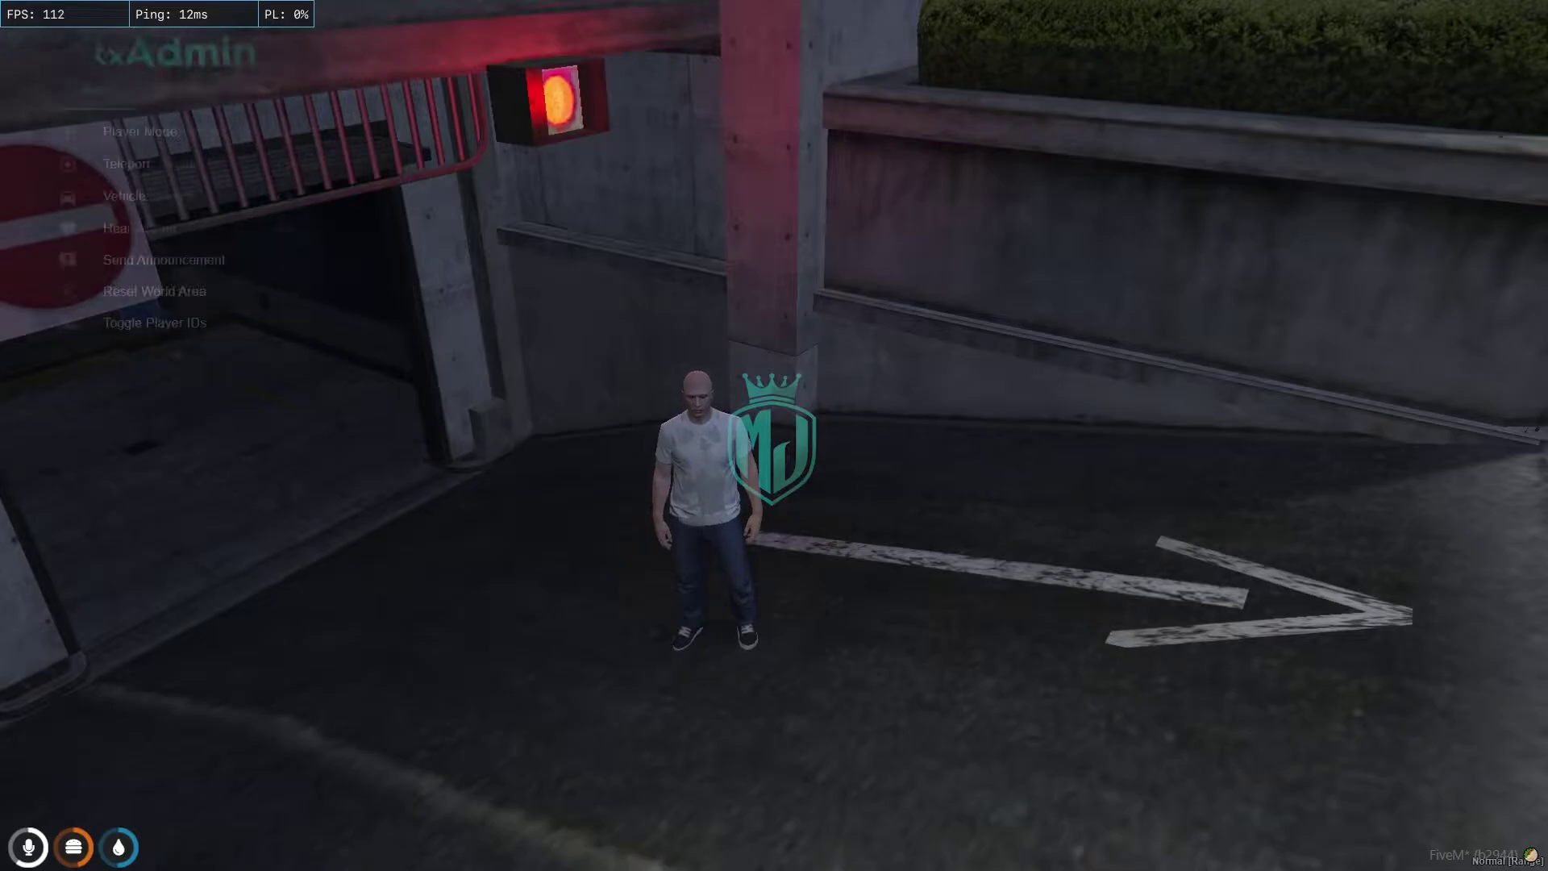
{"action": "key", "text": "Return"}
{"action": "type", "text": "449.168, -981.325, 43.691, 87.234"}
{"action": "key", "text": "Return"}
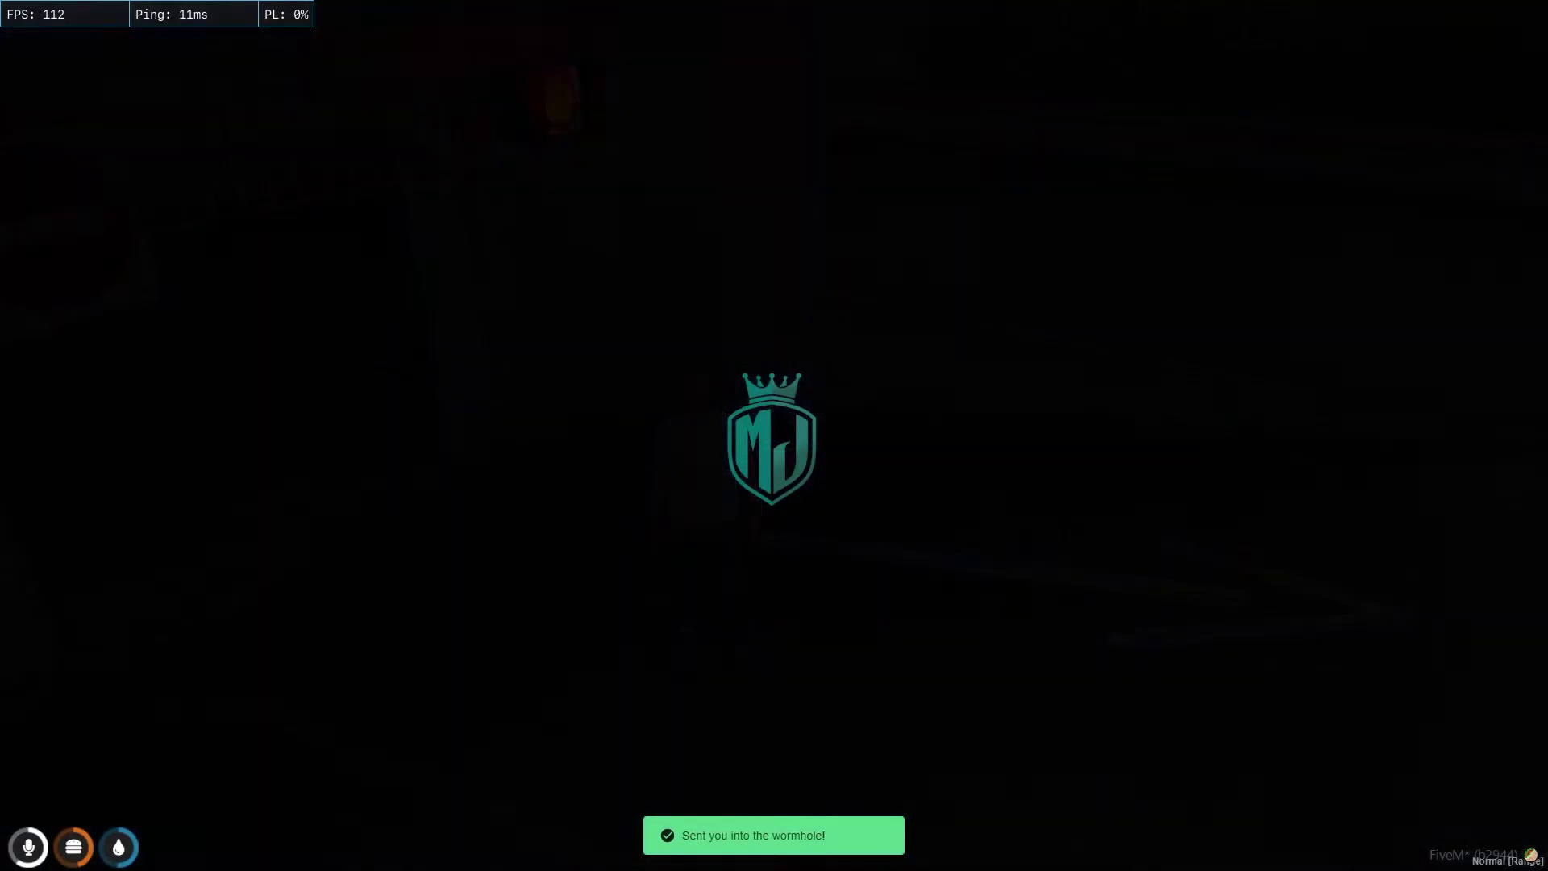
- Take out the police helicopter on the rooftop helipad, hover it briefly, and store it again at the same point
{"action": "key", "text": "e"}
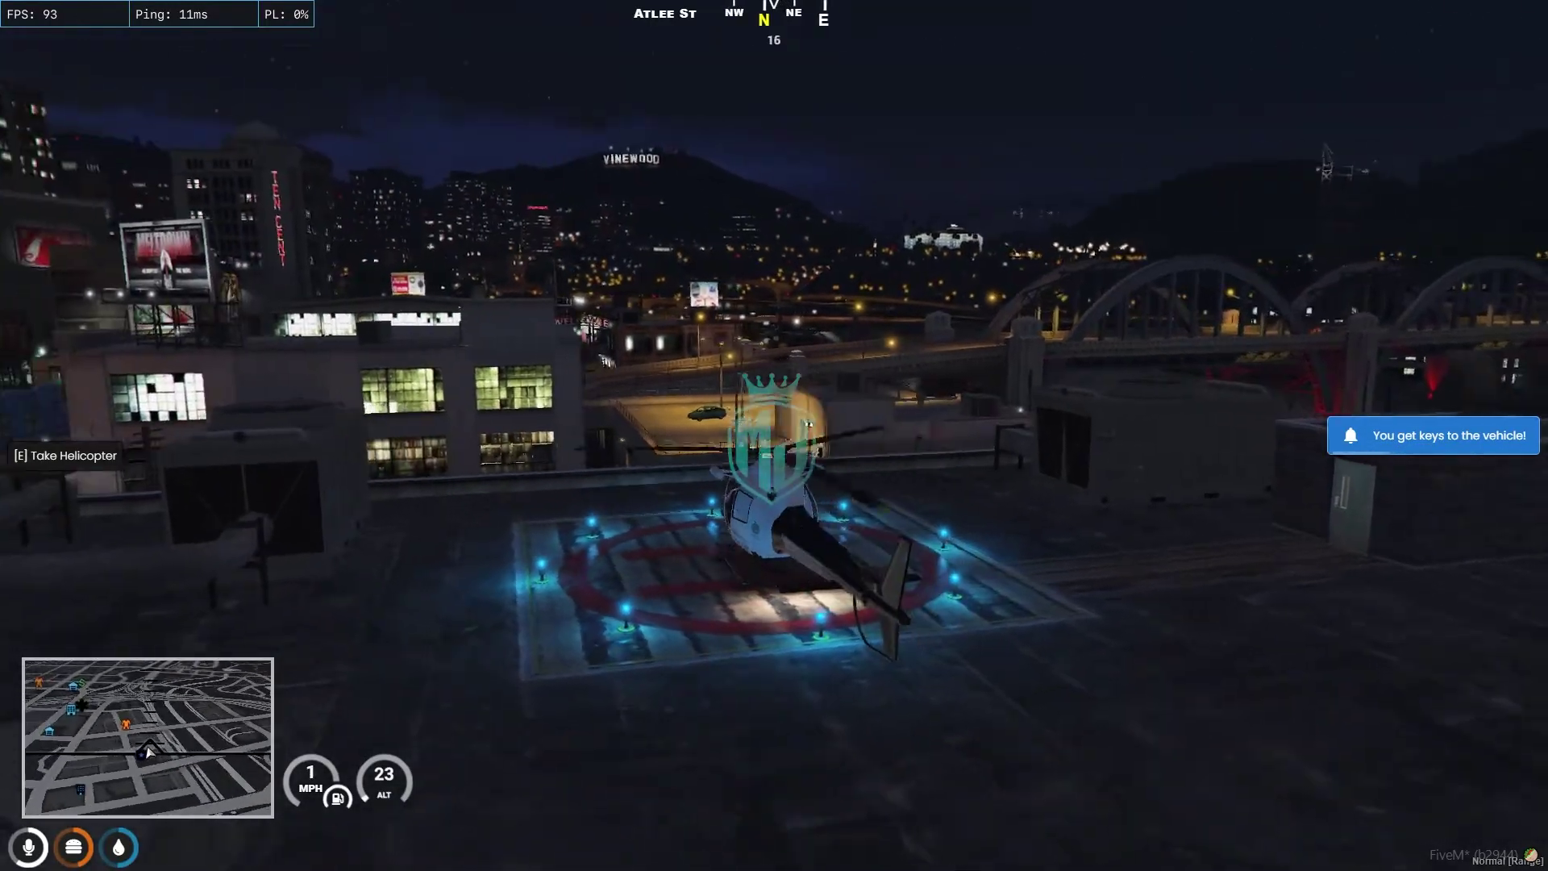
{"action": "key", "text": "w"}
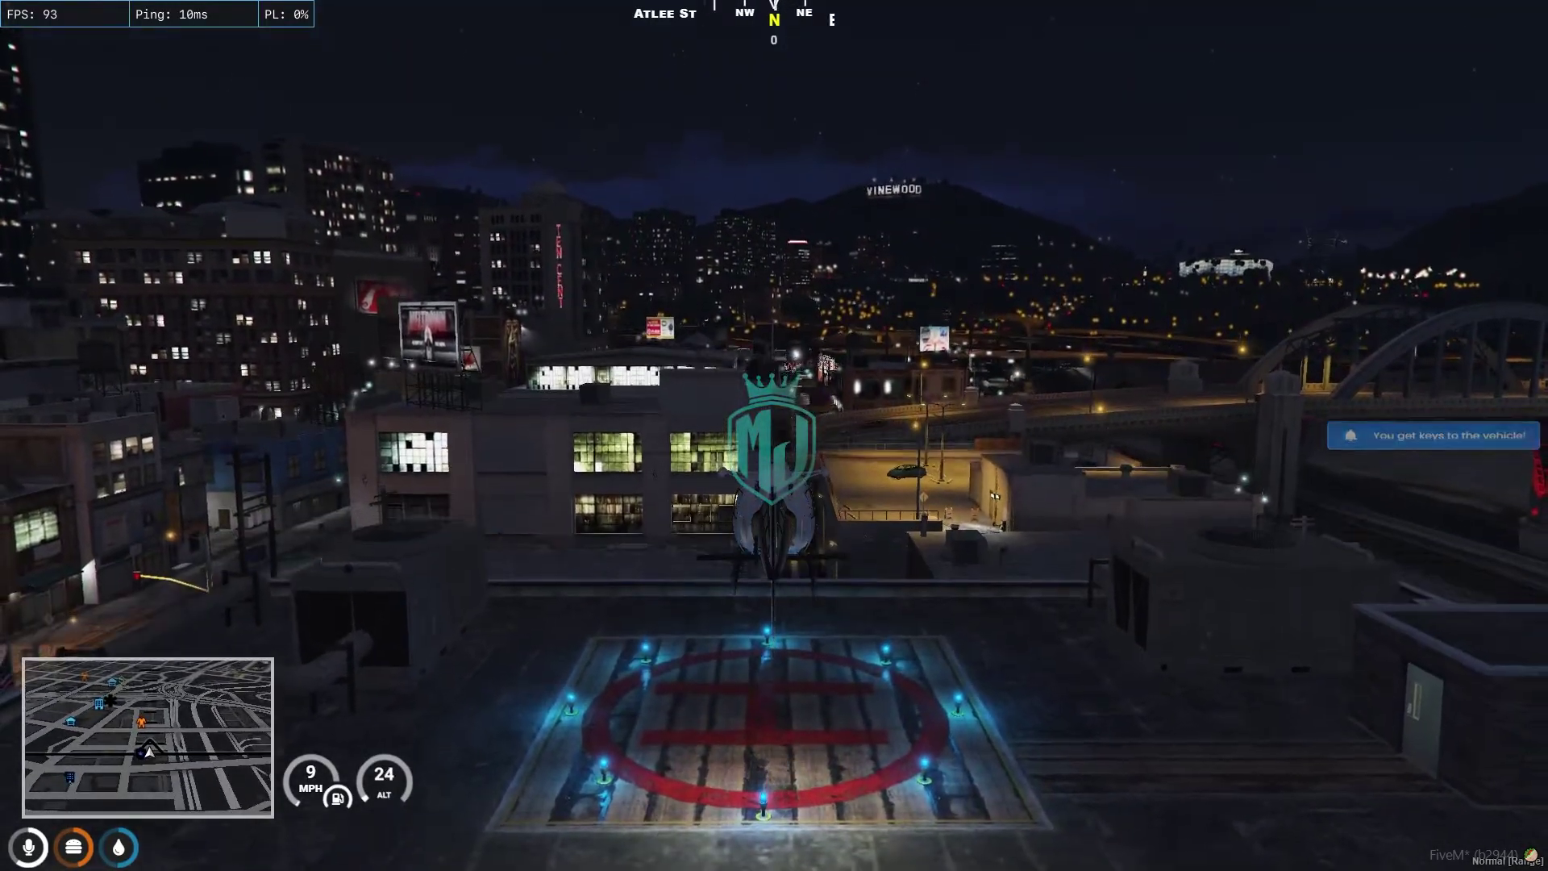
{"action": "key", "text": "s"}
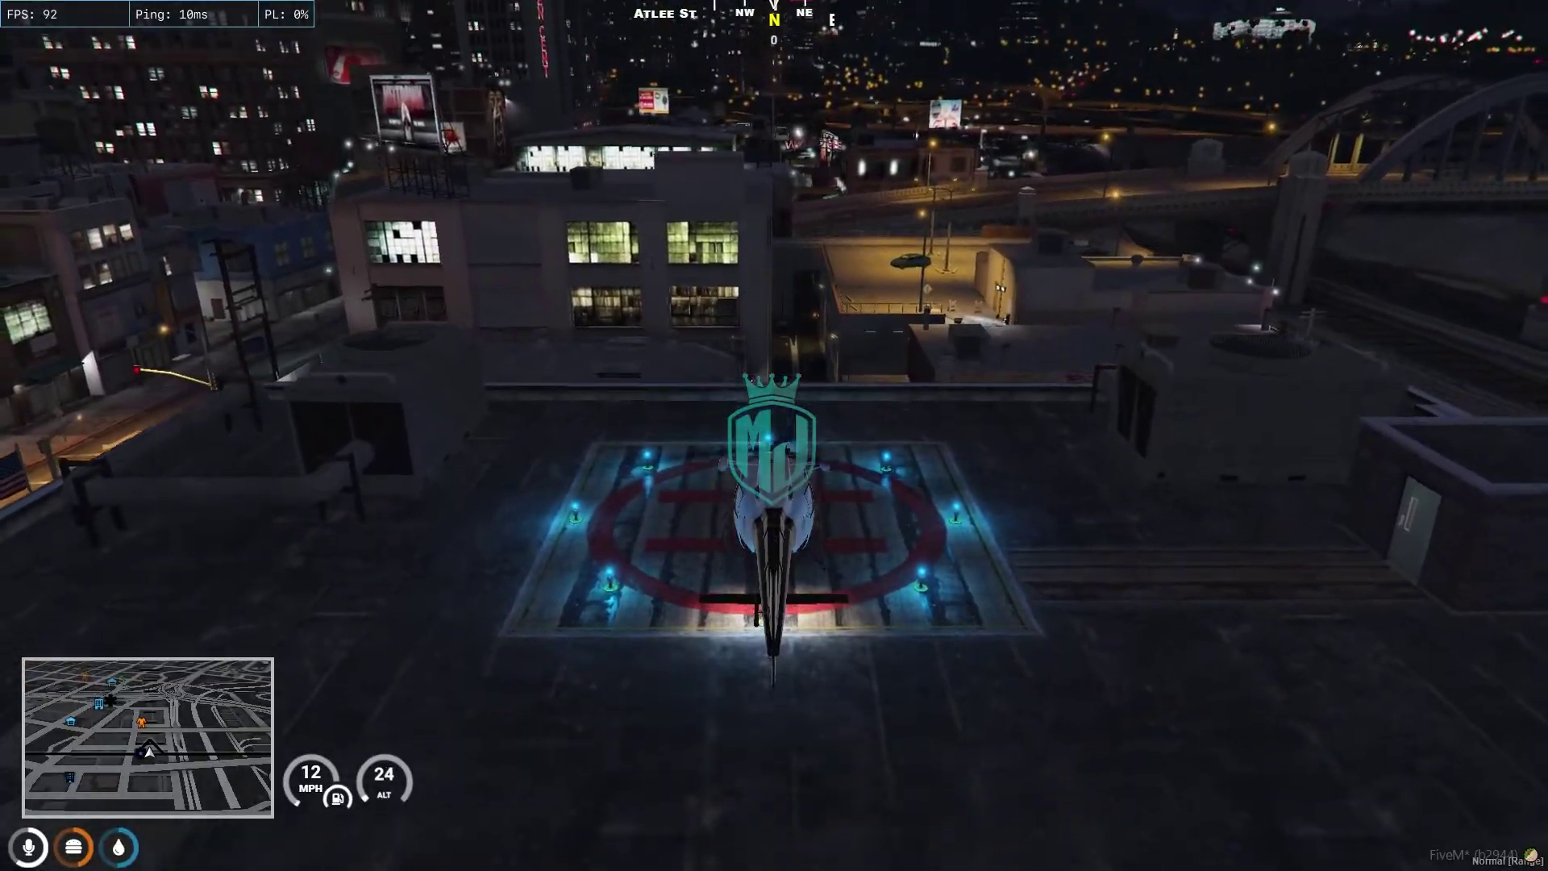
{"action": "key", "text": "e"}
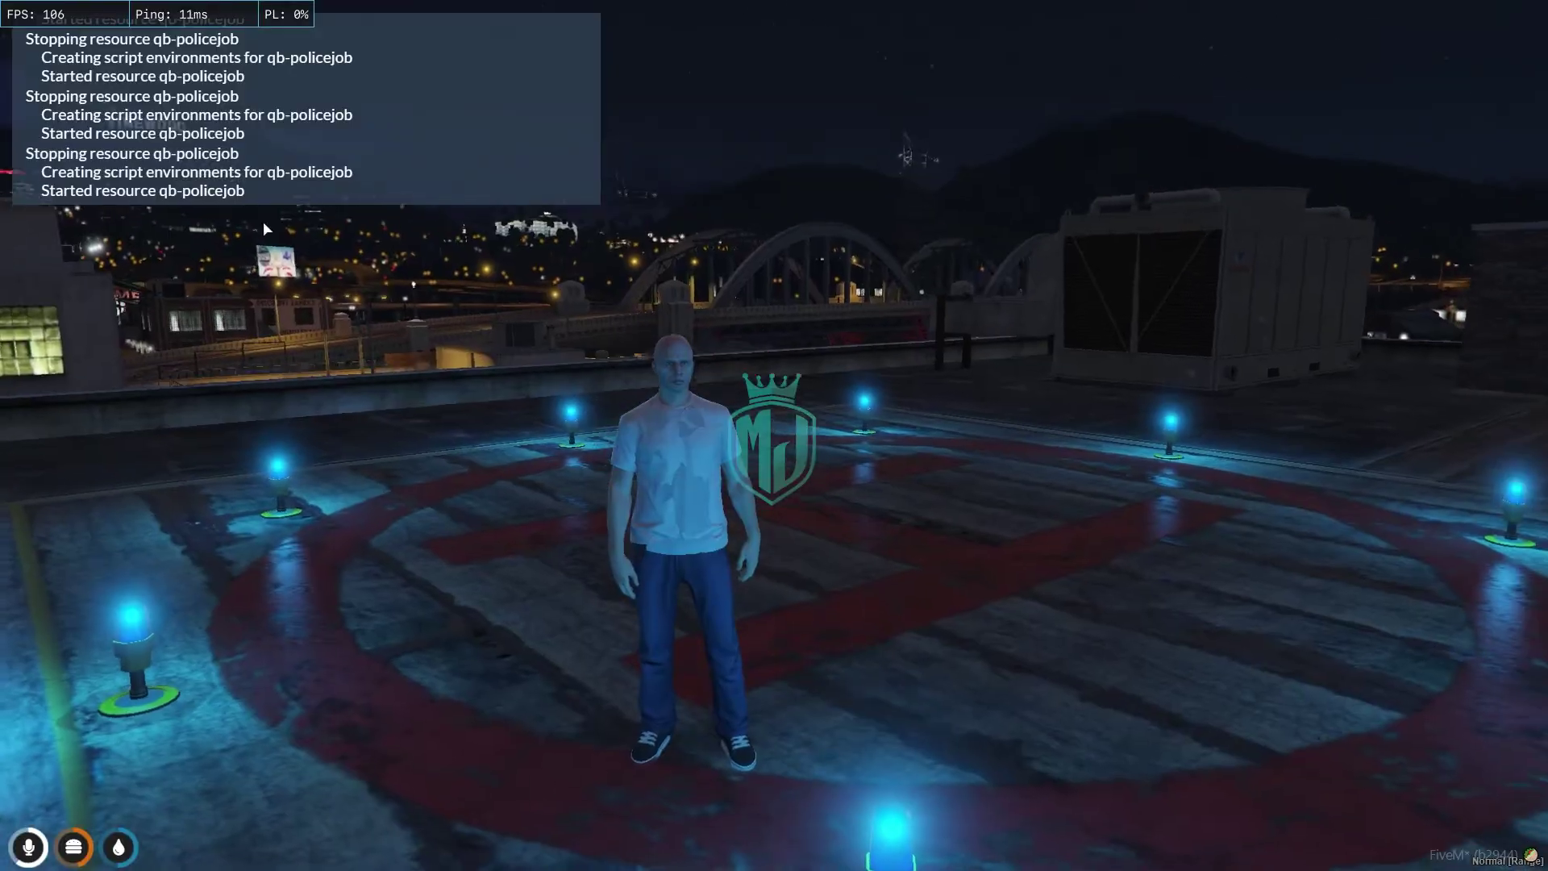
- Copy the armory coordinates, 462.23, -981.12, 30.68, from config.lua and teleport the character there
{"action": "key", "text": "super"}
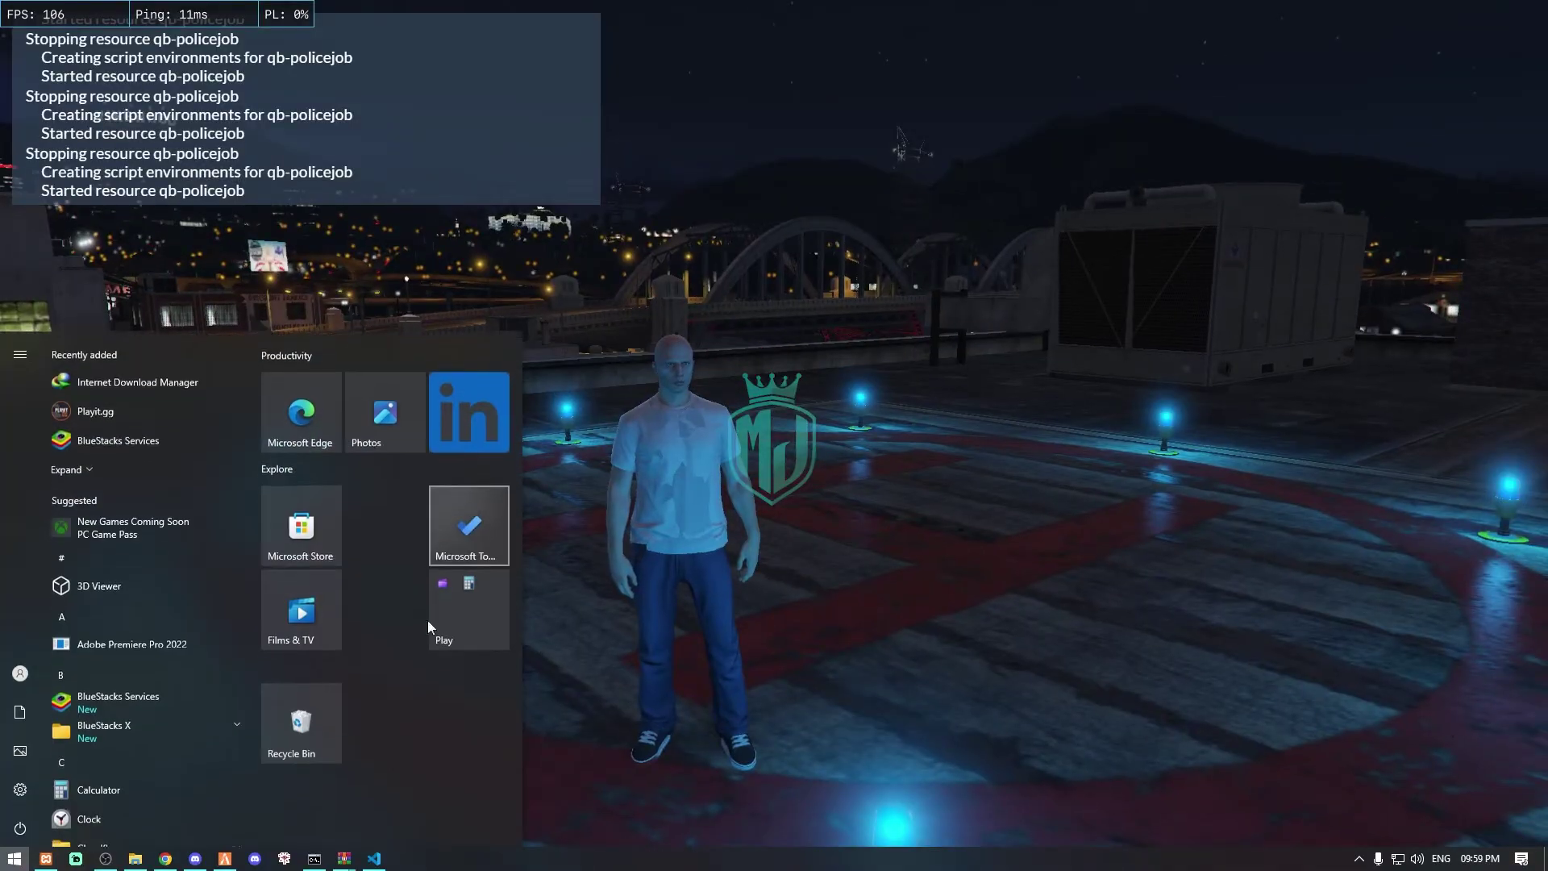
{"action": "left_click", "coordinate": [371, 858]}
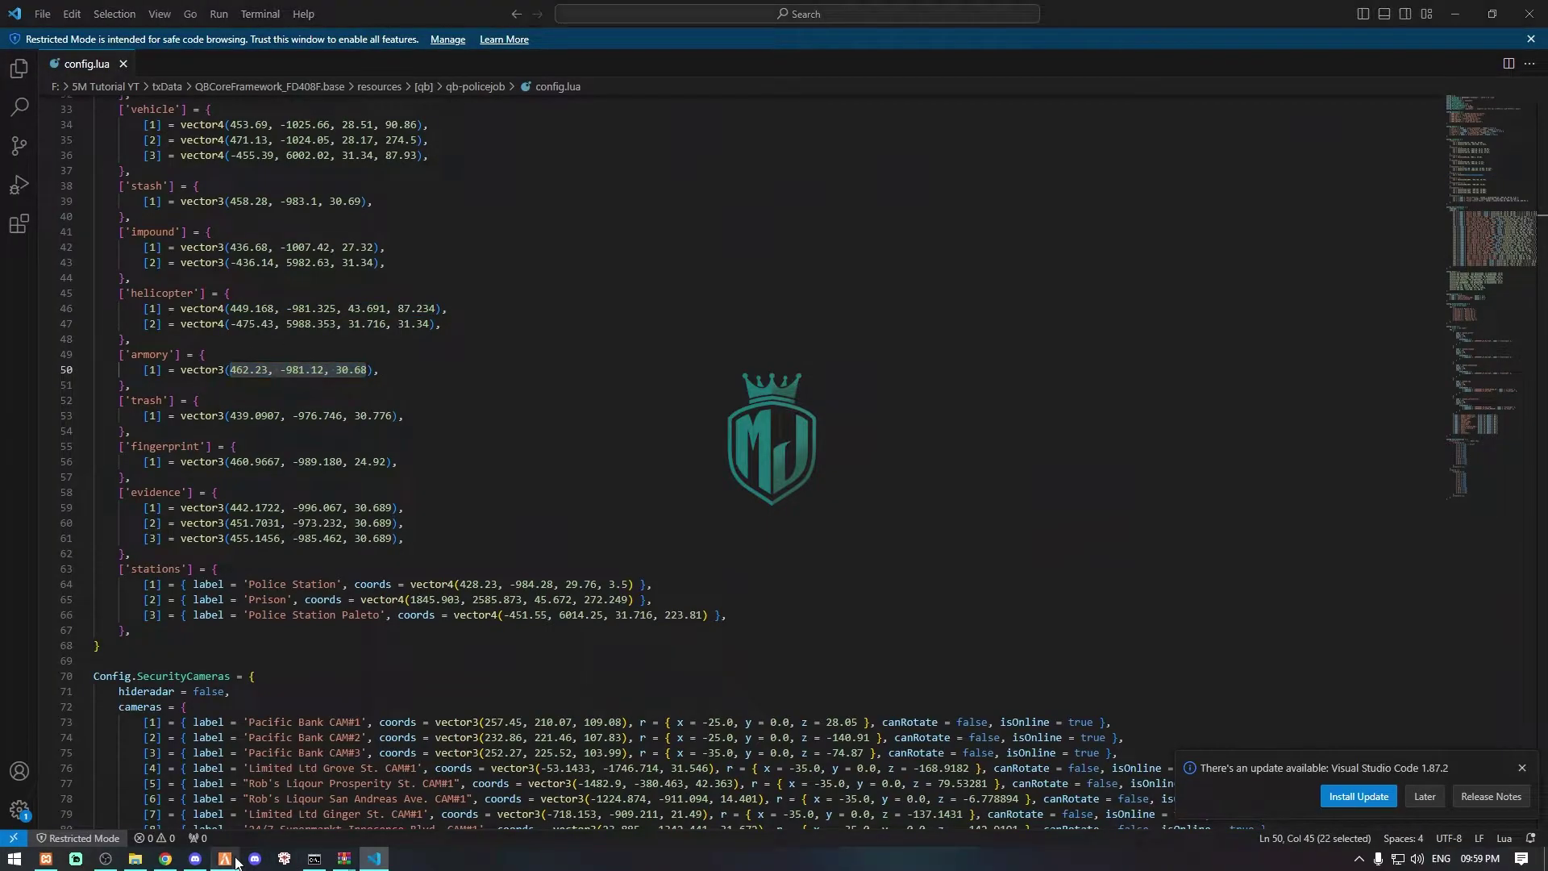
{"action": "left_click", "coordinate": [236, 862]}
{"action": "key", "text": "Return"}
{"action": "type", "text": "462.23, -981.12, 30.68"}
{"action": "key", "text": "Return"}
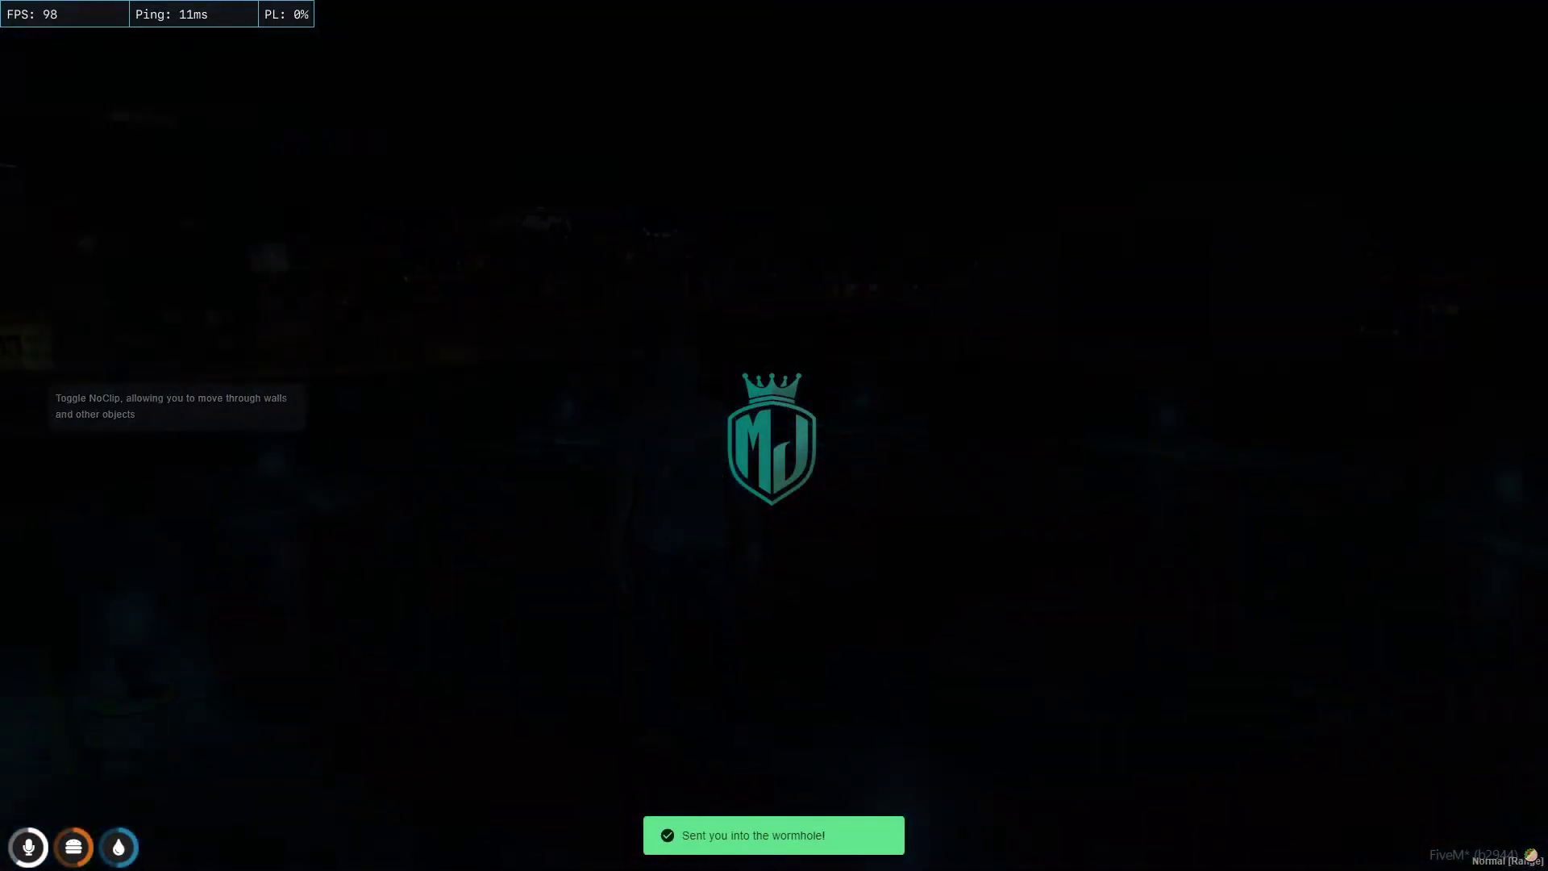
- Open the Police Armory at the locker wall, view its weapons and gear, then close, reopen and close it once more
{"action": "key", "text": "alt"}
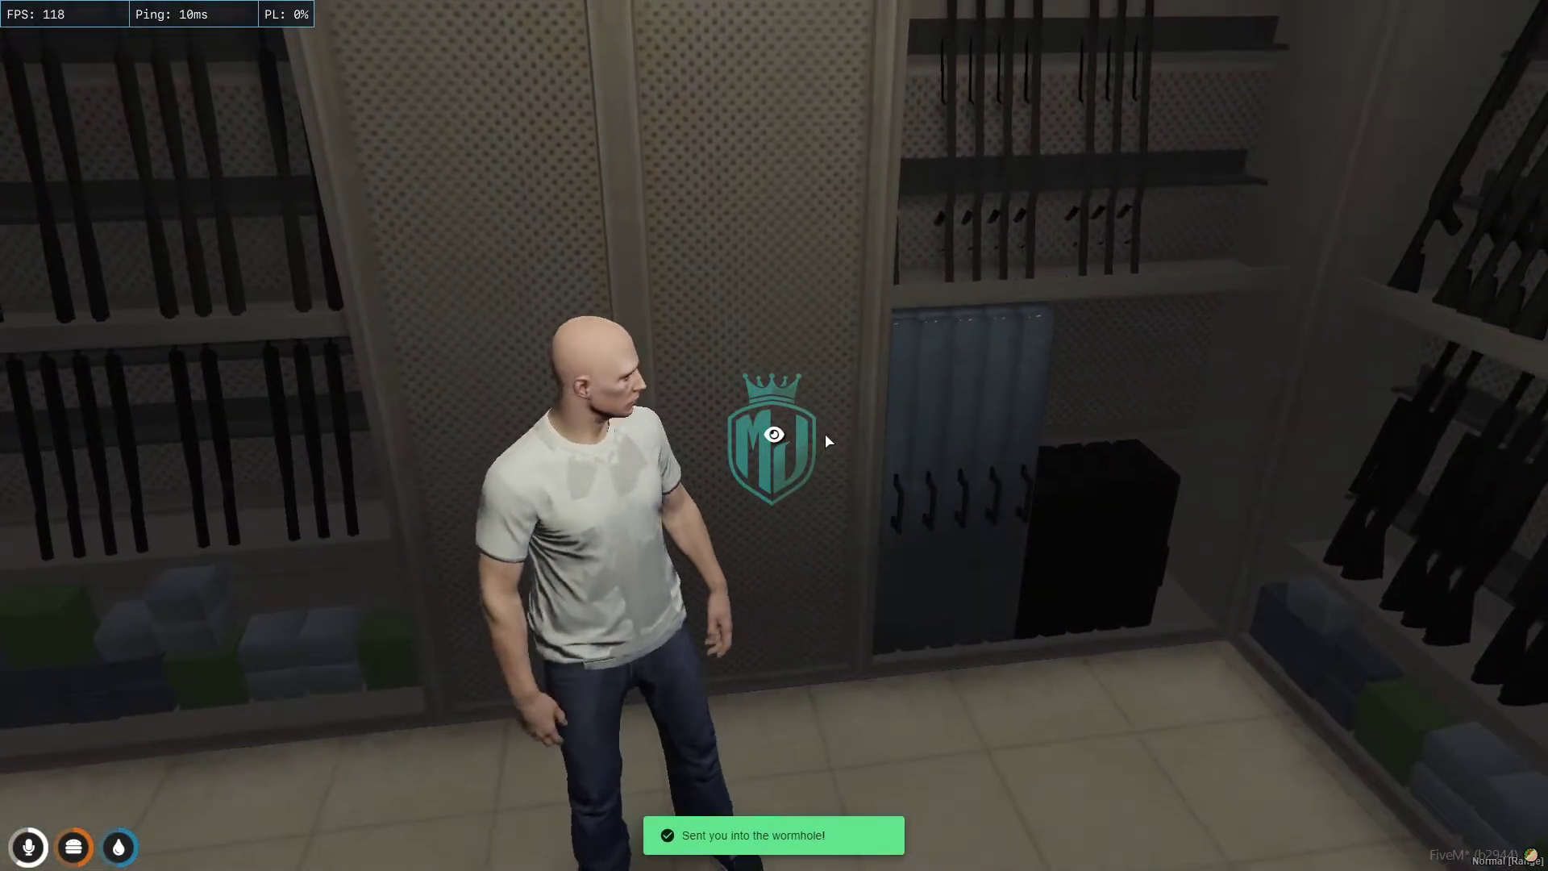
{"action": "left_click", "coordinate": [825, 433]}
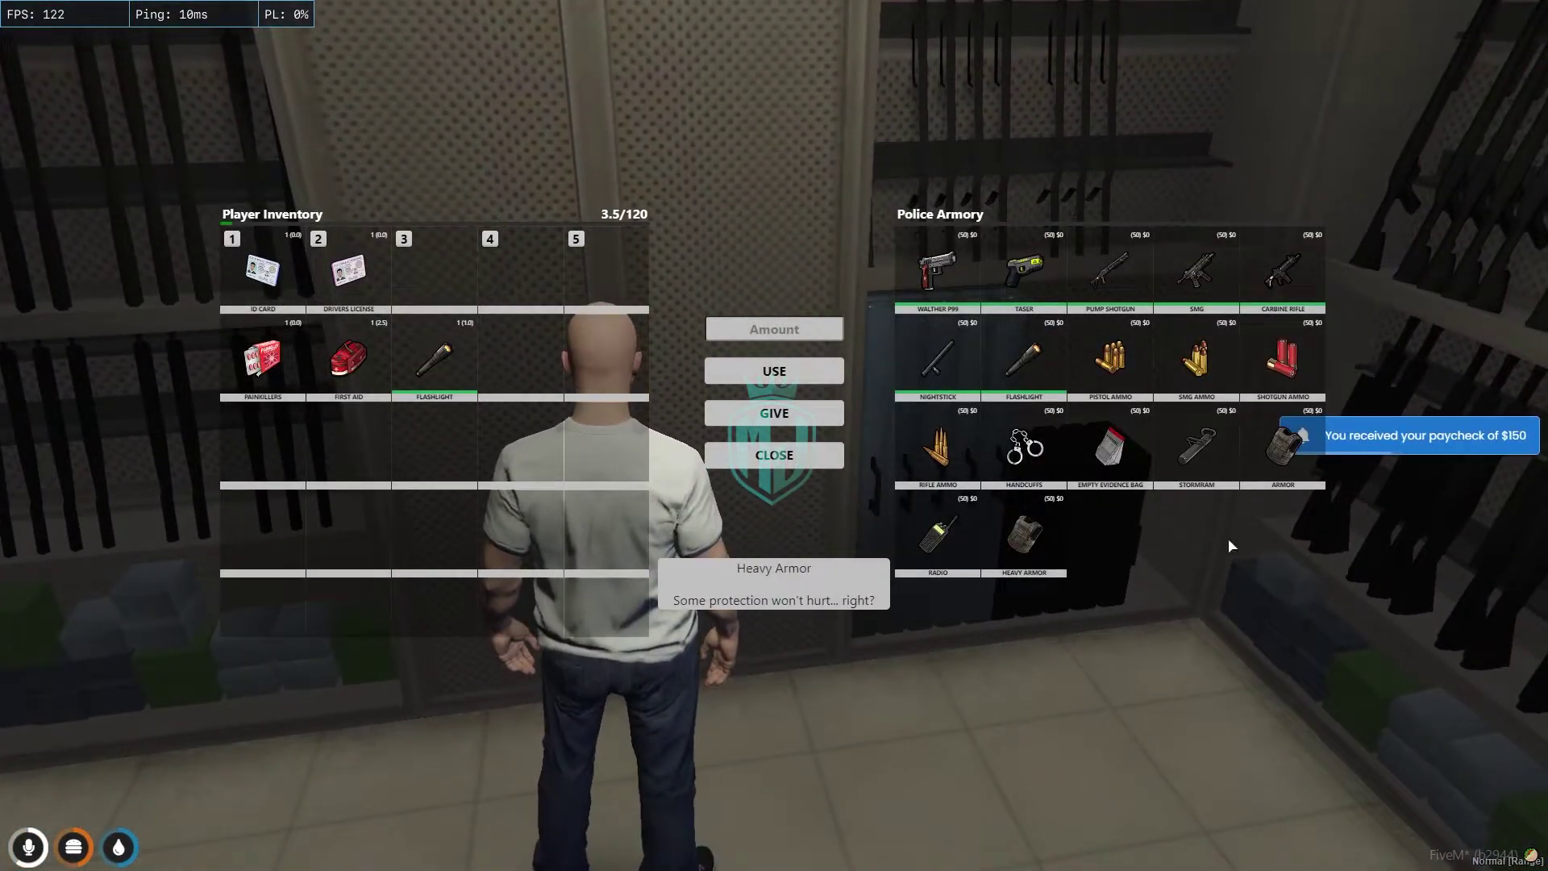
{"action": "key", "text": "Escape"}
{"action": "key", "text": "alt"}
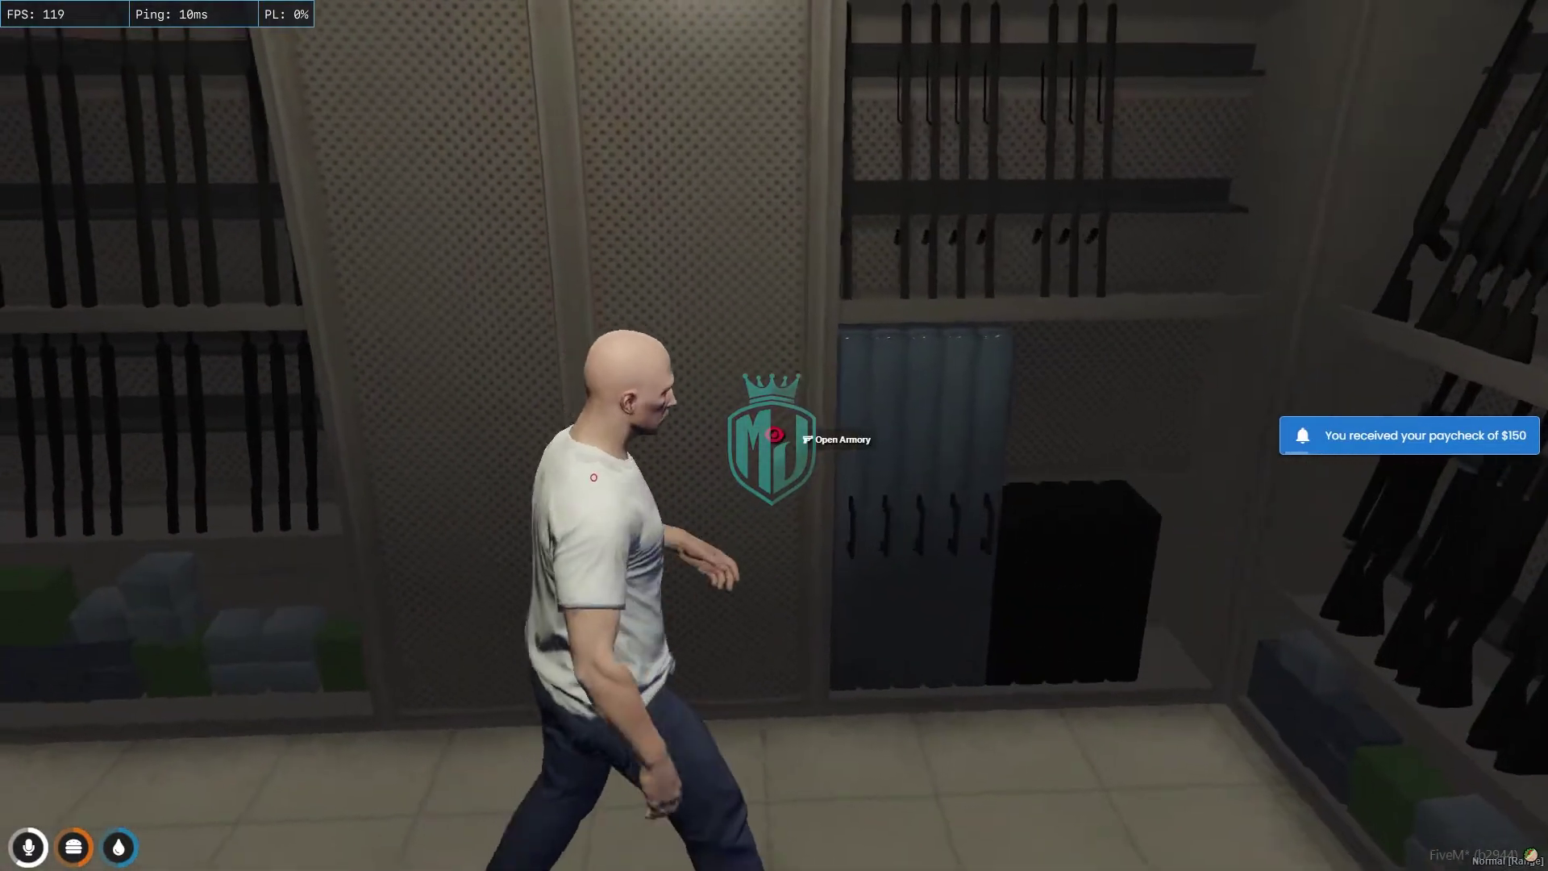
{"action": "right_click", "coordinate": [774, 436]}
{"action": "left_click", "coordinate": [823, 439]}
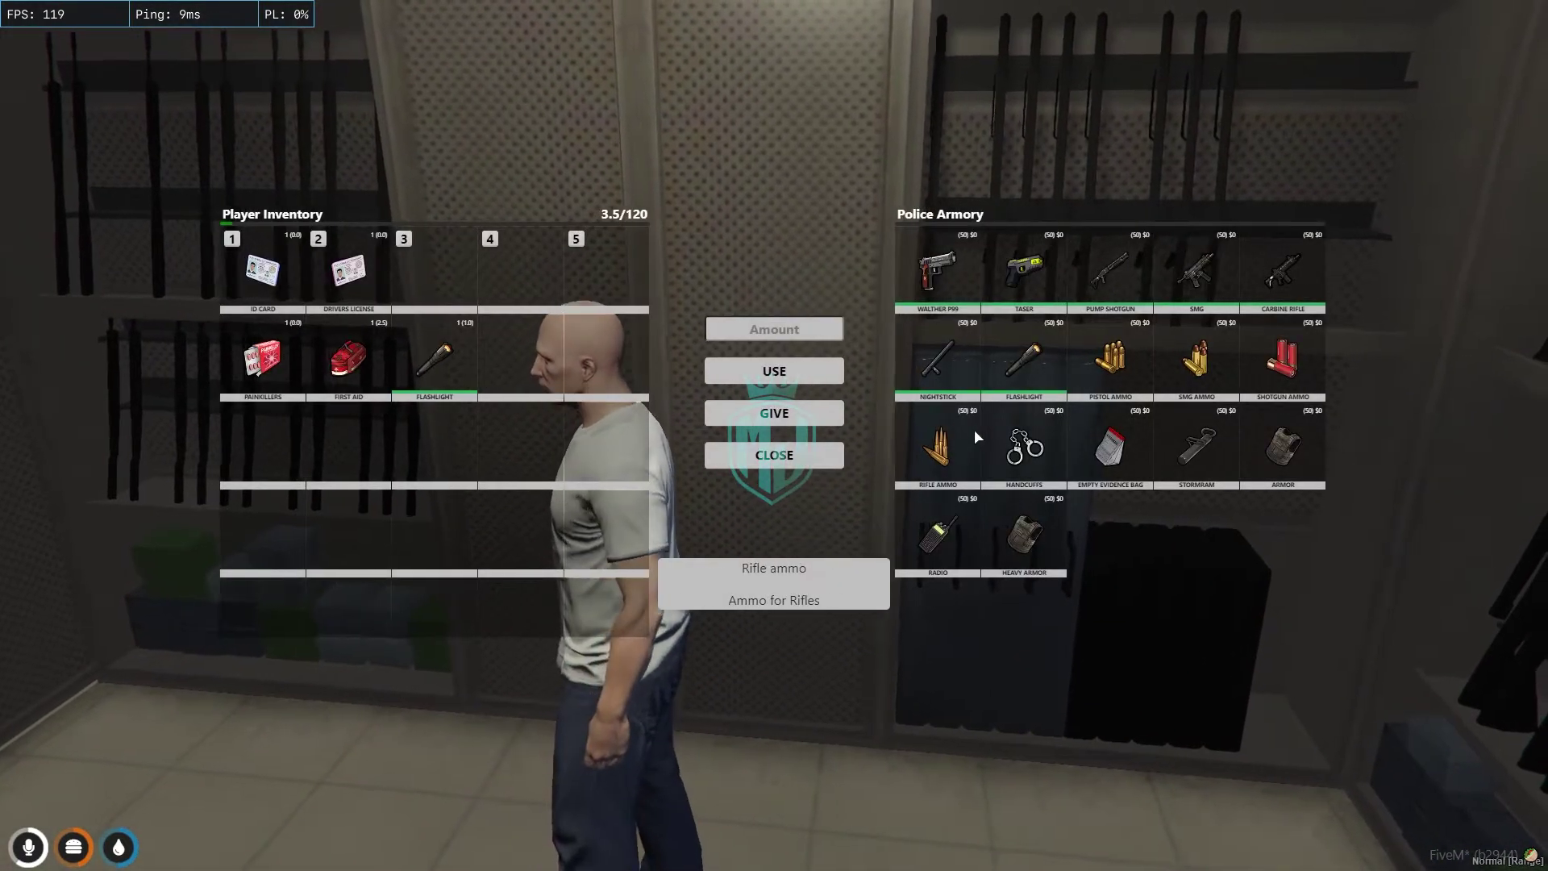
{"action": "key", "text": "Escape"}
- Walk toward the armory desk, then examine the trash, fingerprint, evidence and stations entries of Config.Locations in config.lua
{"action": "key", "text": "w"}
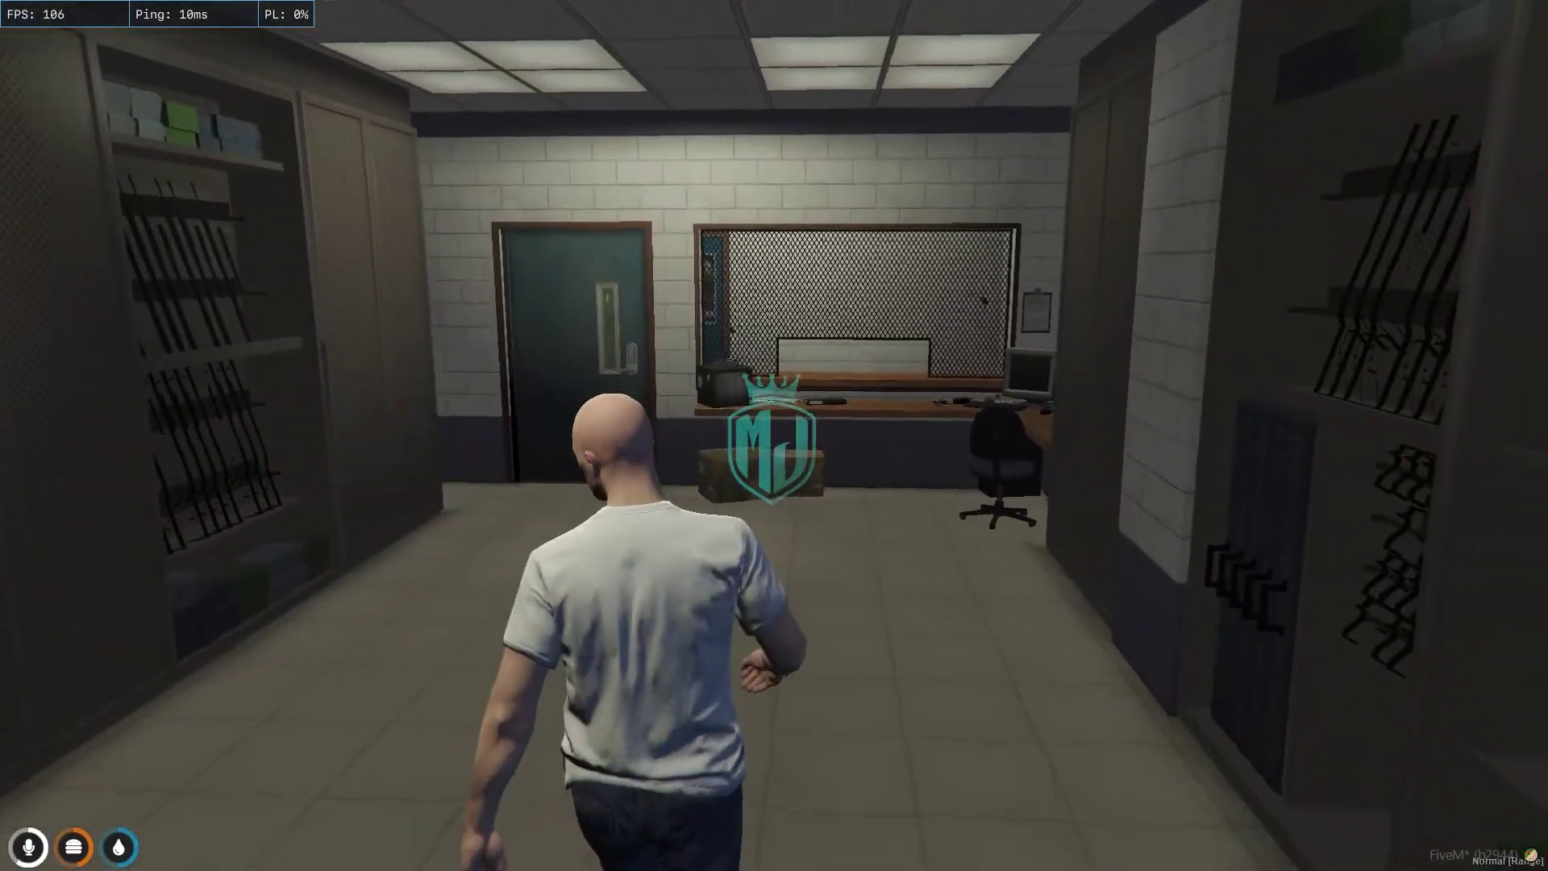
{"action": "key", "text": "super"}
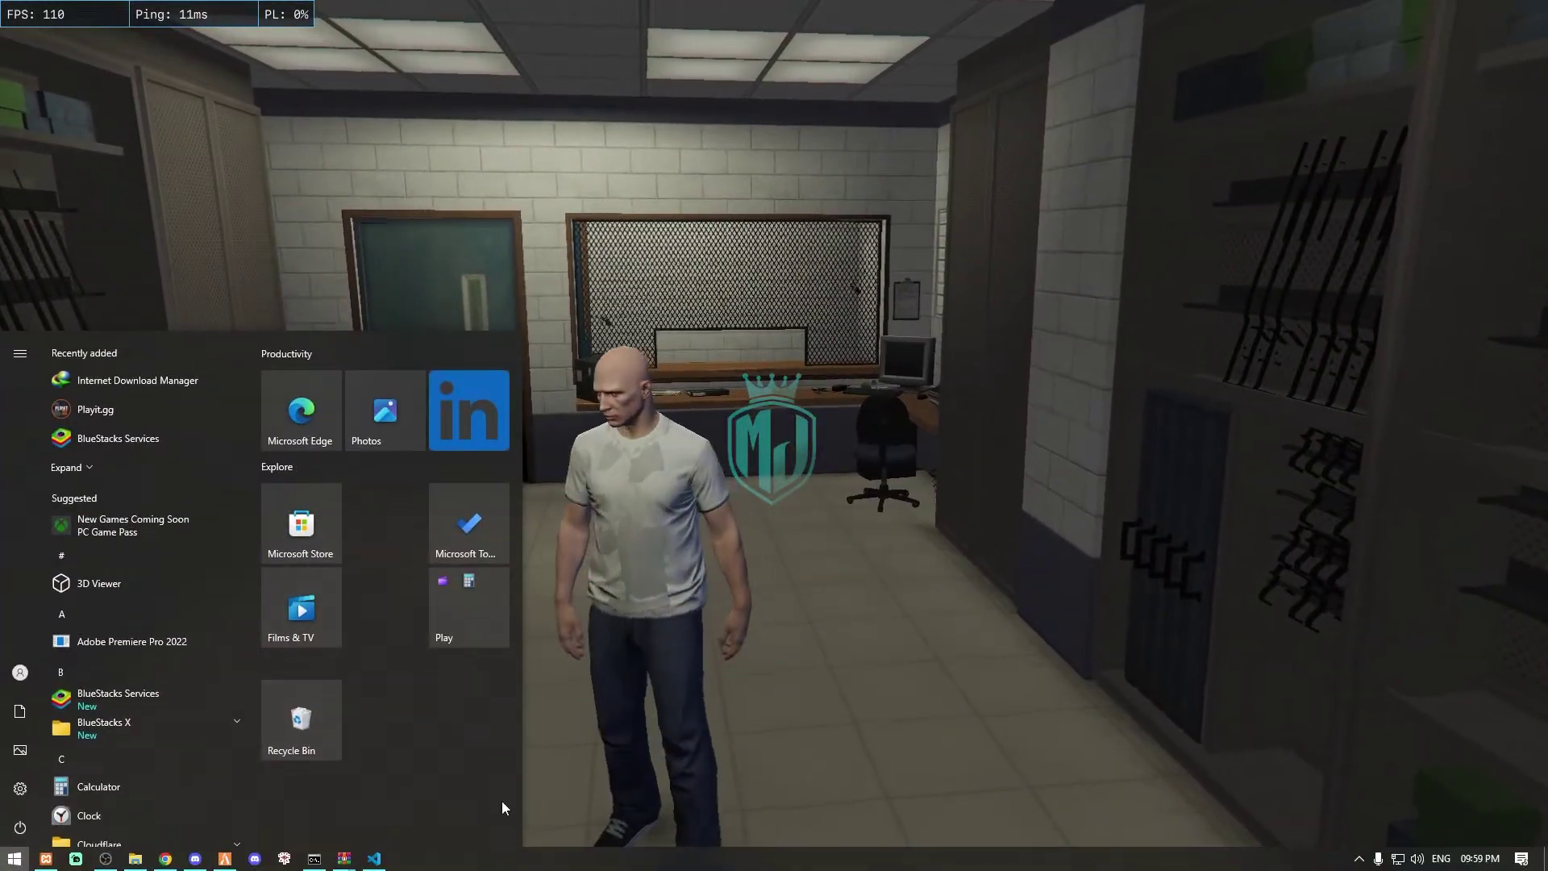
{"action": "left_click", "coordinate": [371, 863]}
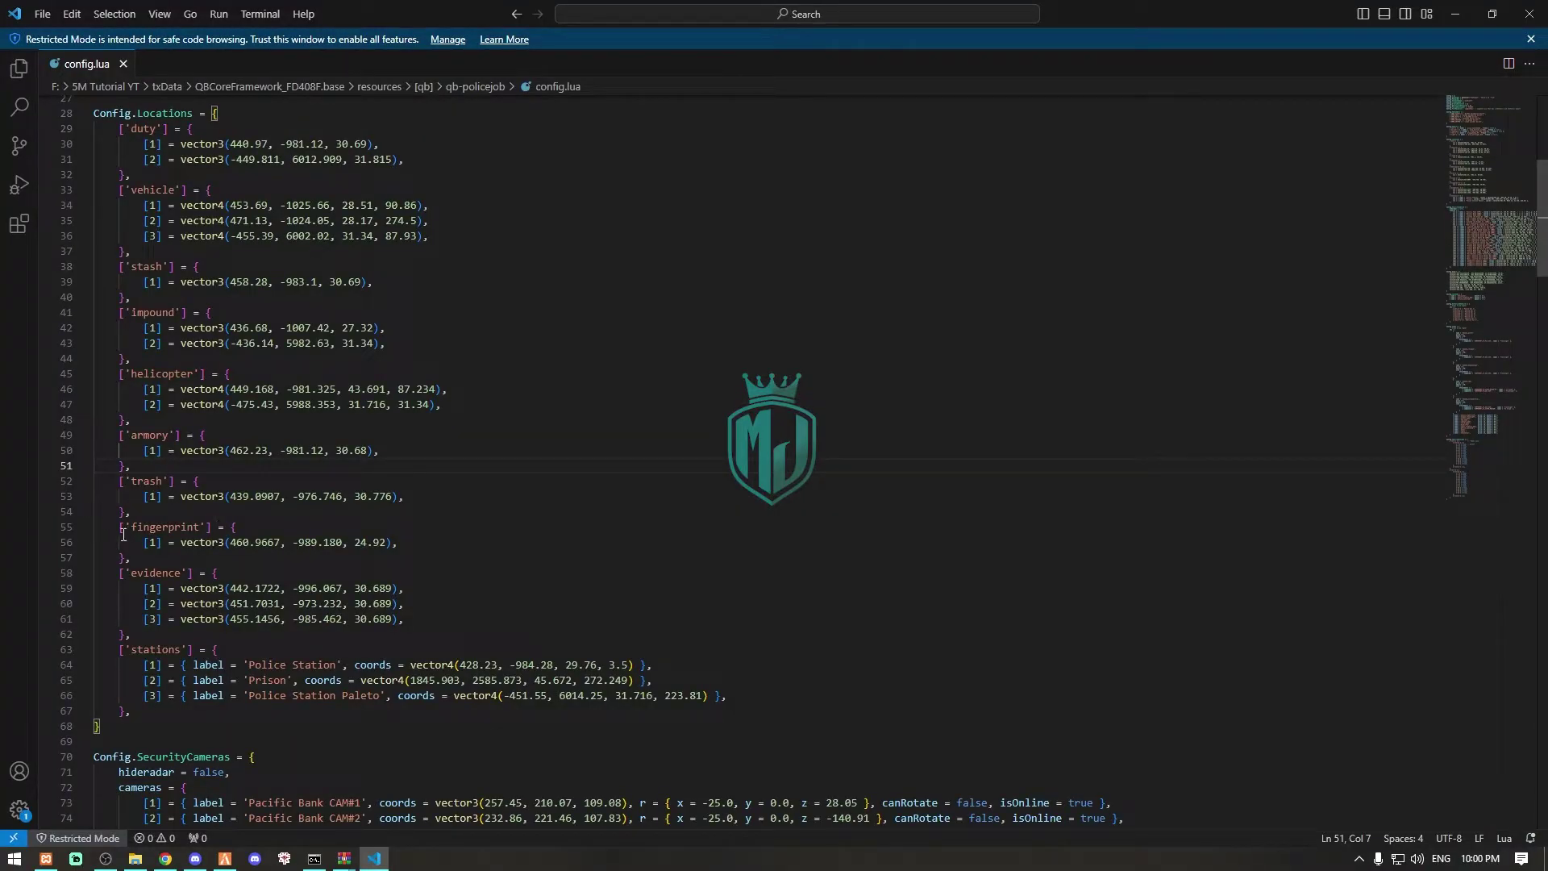
{"action": "scroll", "coordinate": [300, 505], "scroll_direction": "down", "scroll_amount": 3}
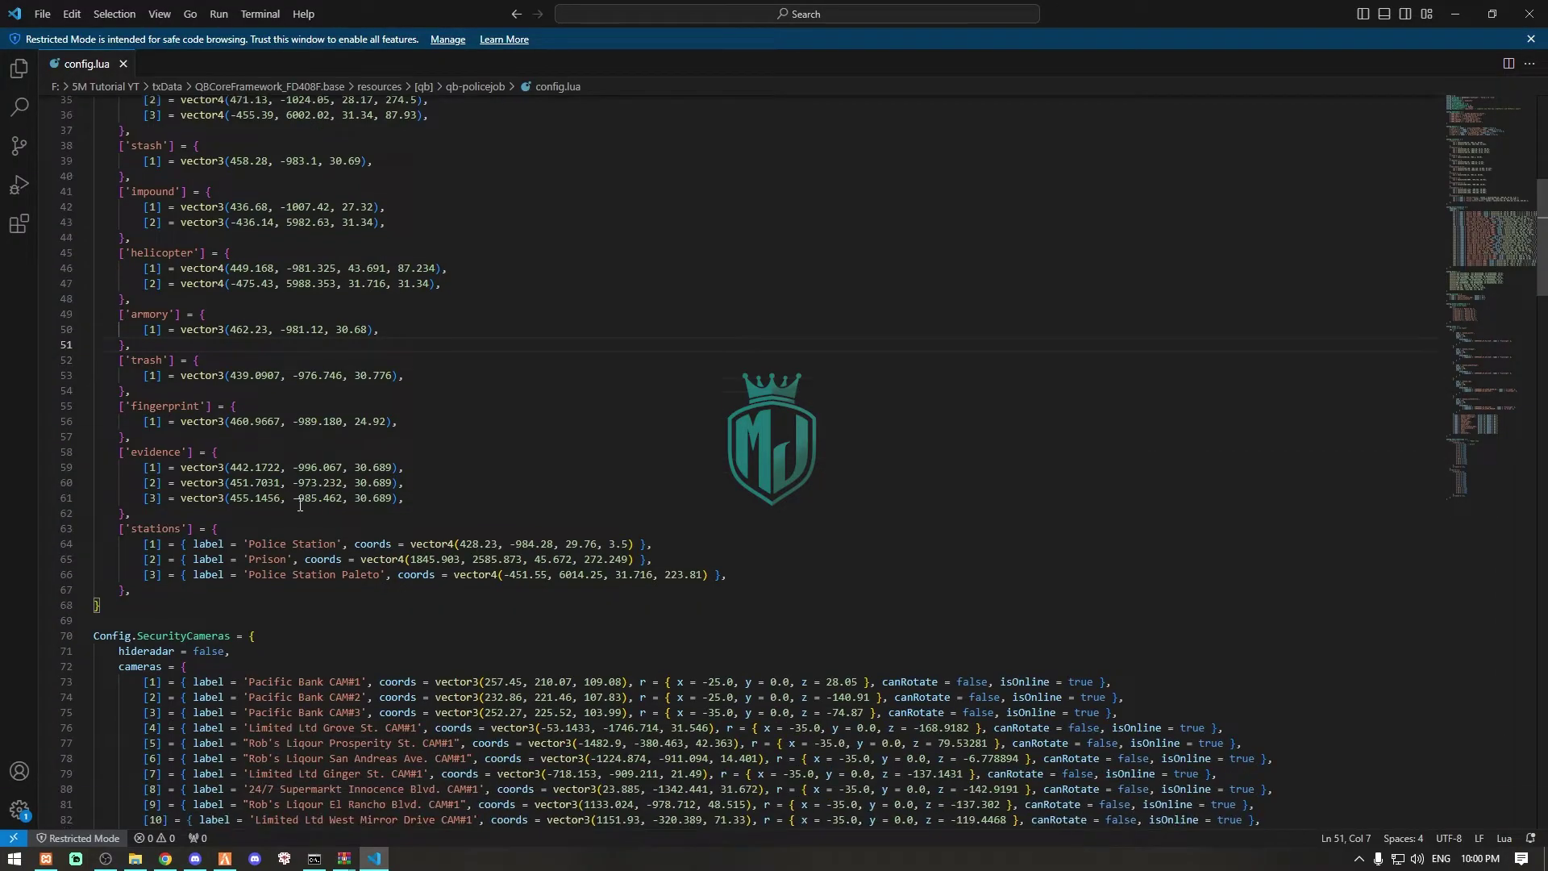
{"action": "scroll", "coordinate": [240, 429], "scroll_direction": "down", "scroll_amount": 2}
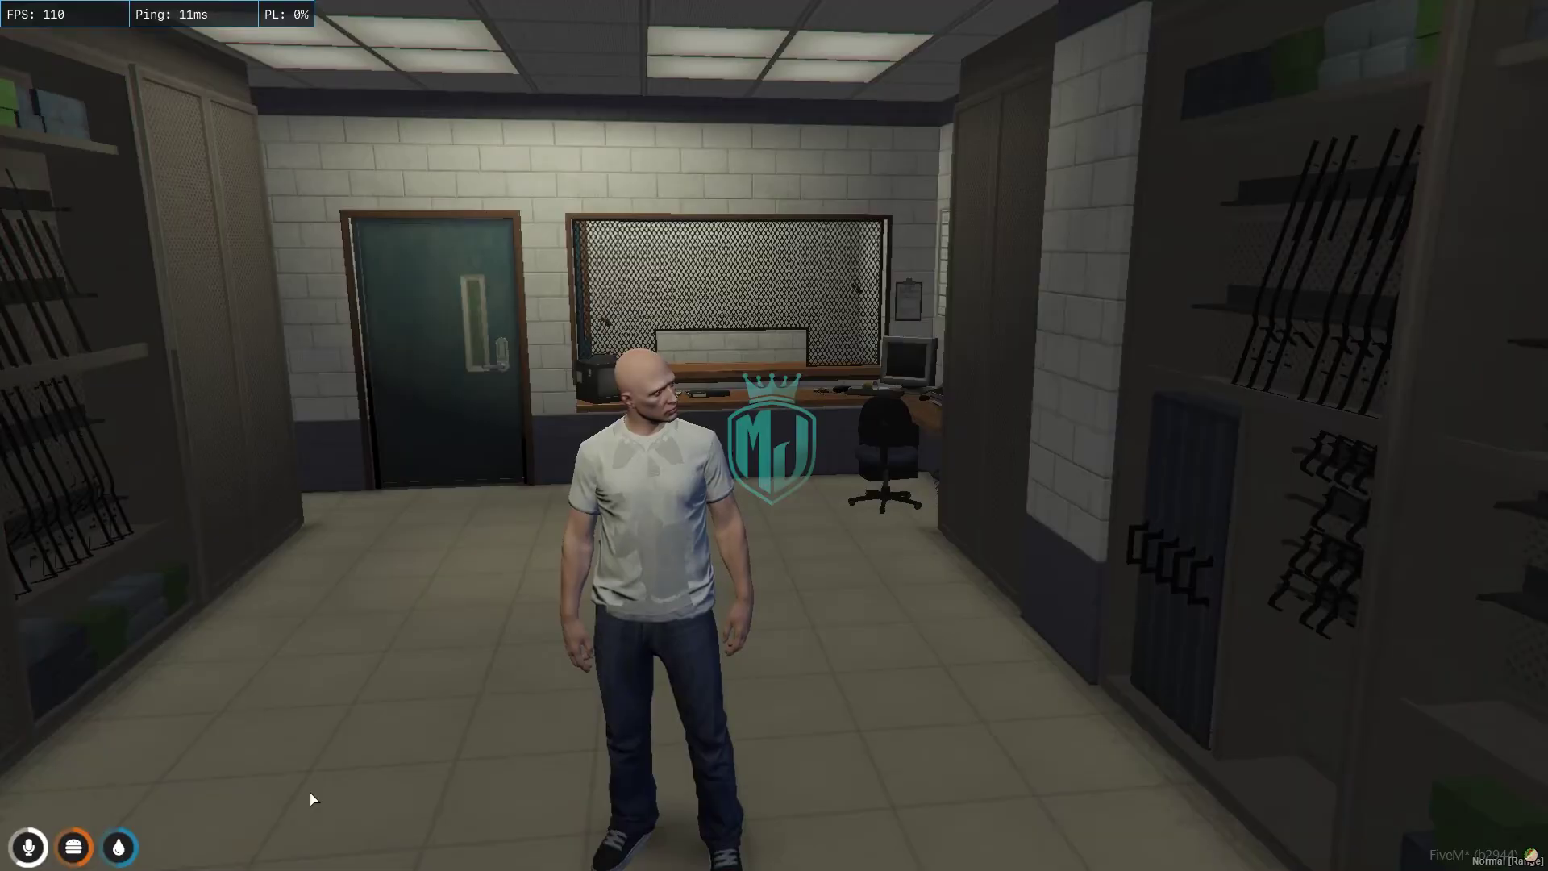
- Teleport the character to the fingerprint location coordinates, 460.9667, -989.180, 24.92
{"action": "key", "text": "Down"}
{"action": "key", "text": "Return"}
{"action": "key", "text": "ctrl+v"}
{"action": "key", "text": "Return"}
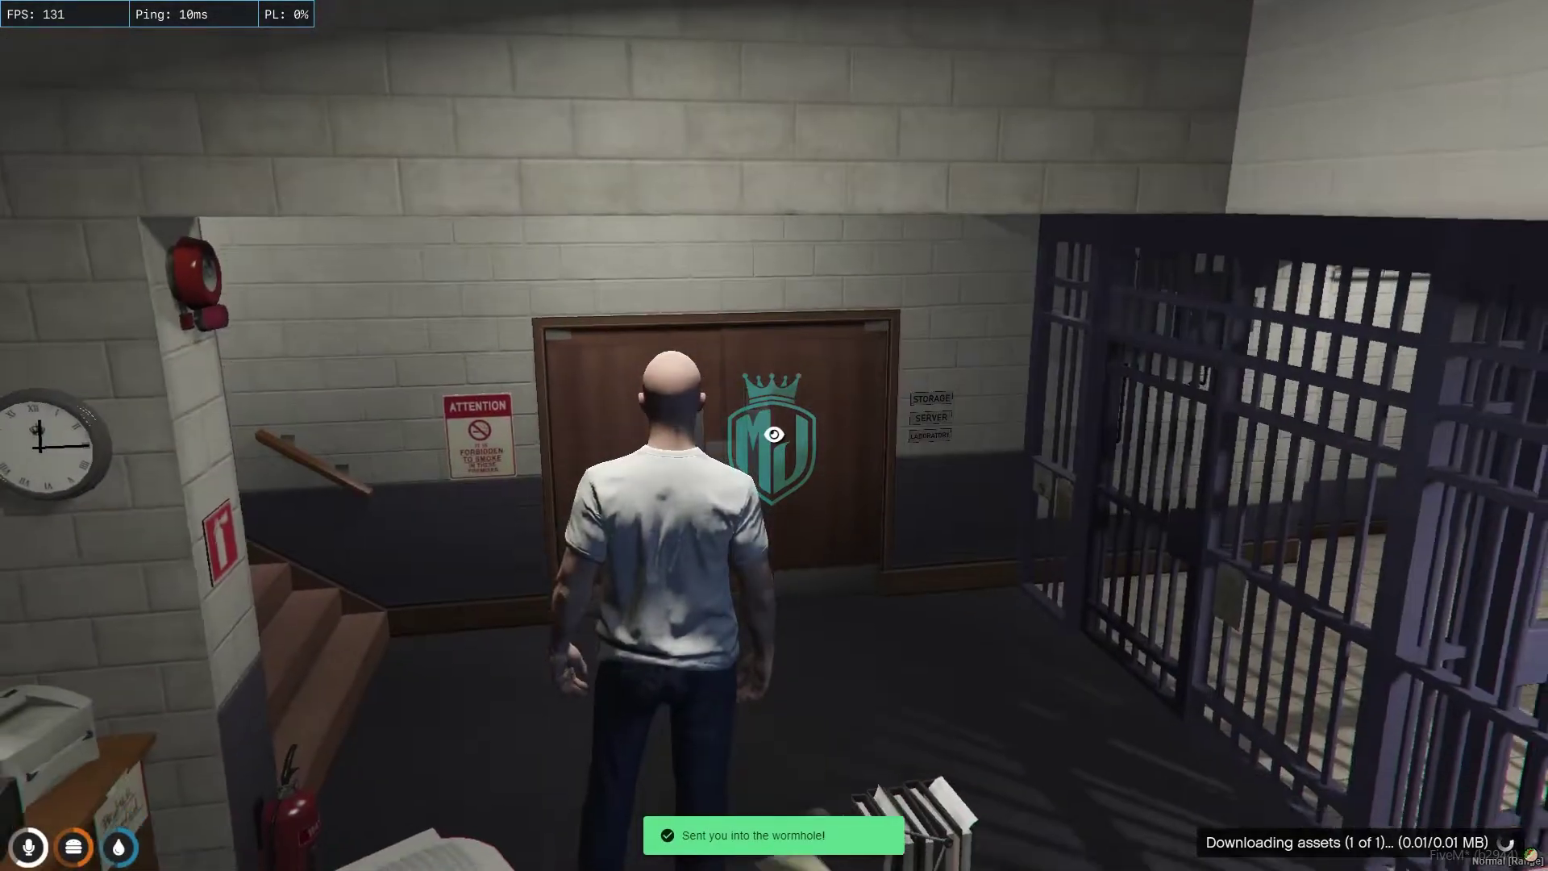
- Walk up to the desk beside the cells and try the fingerprint interaction there
{"action": "key", "text": "w"}
{"action": "right_click", "coordinate": [774, 436]}
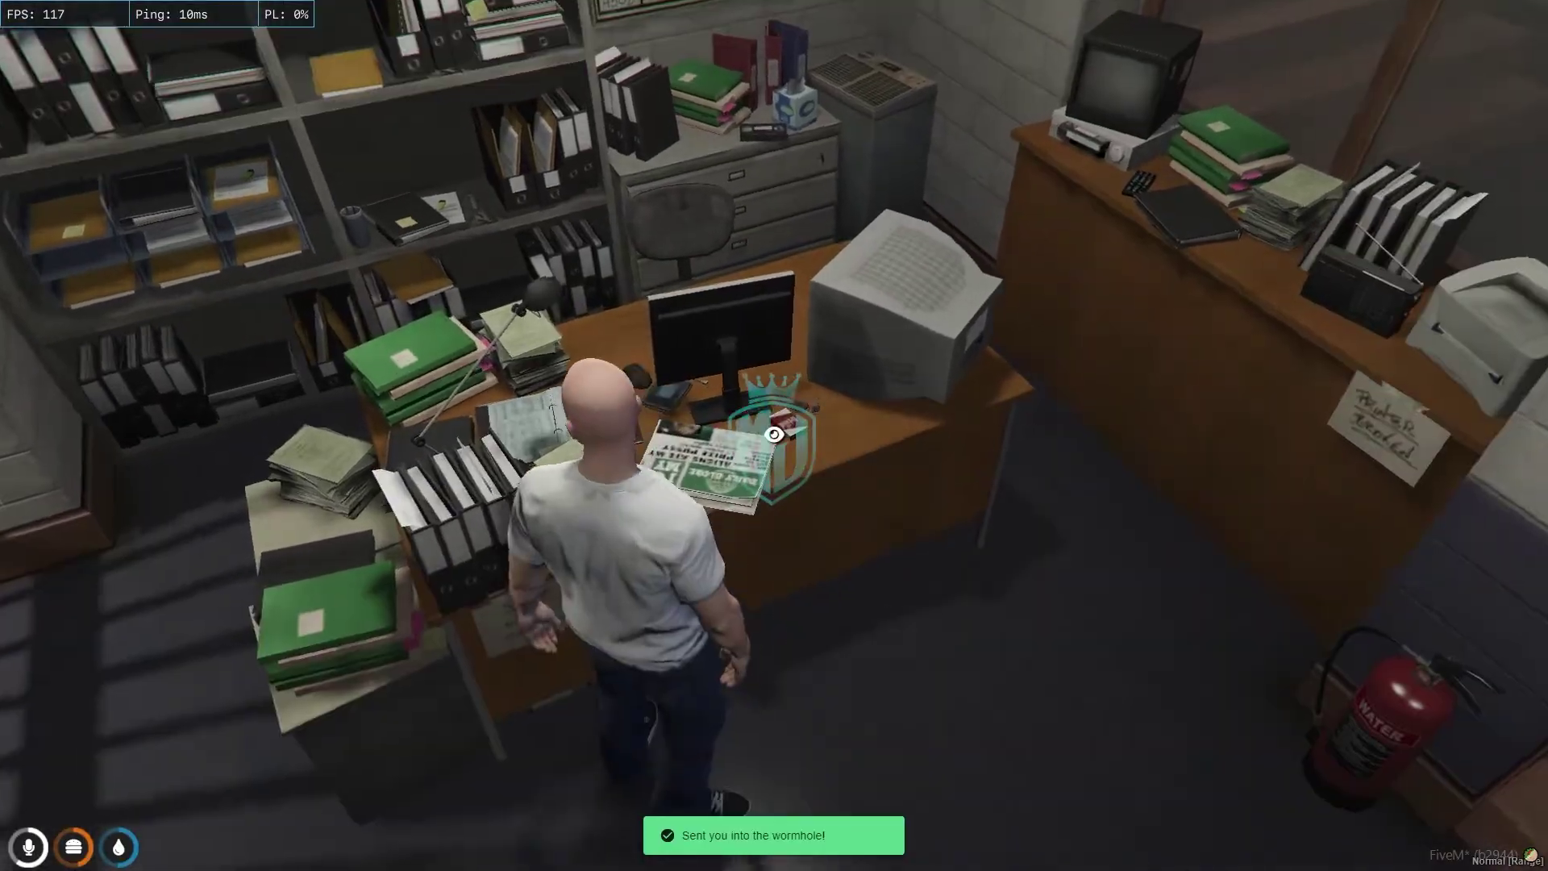
{"action": "left_click", "coordinate": [855, 439]}
{"action": "key", "text": "s"}
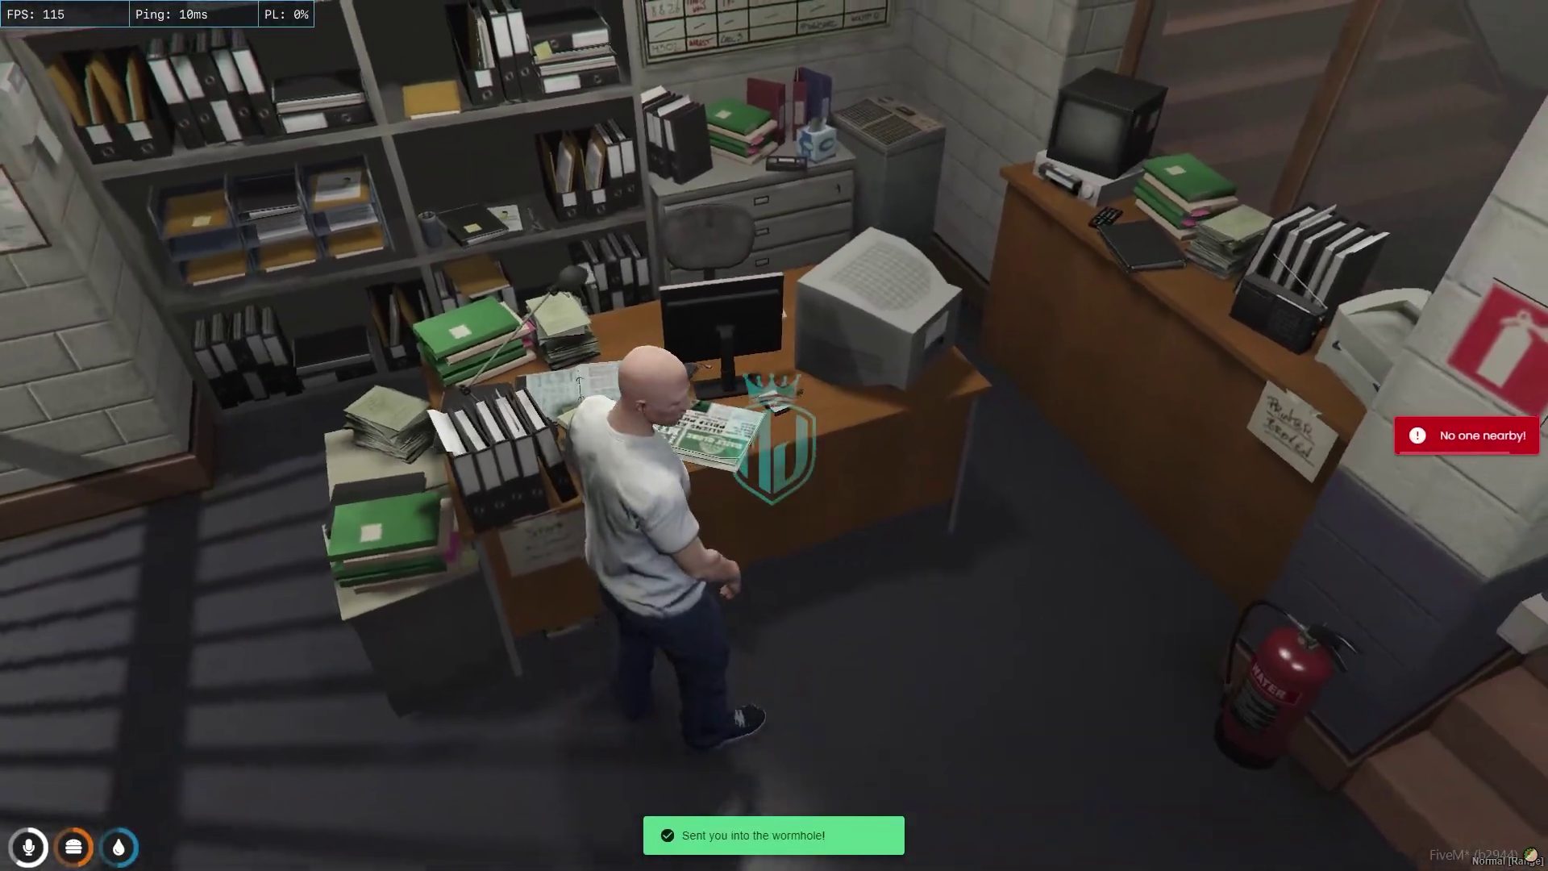
- Copy the first evidence coordinates, 442.1722, -996.067, 30.689, from config.lua and teleport the character there
{"action": "key", "text": "super"}
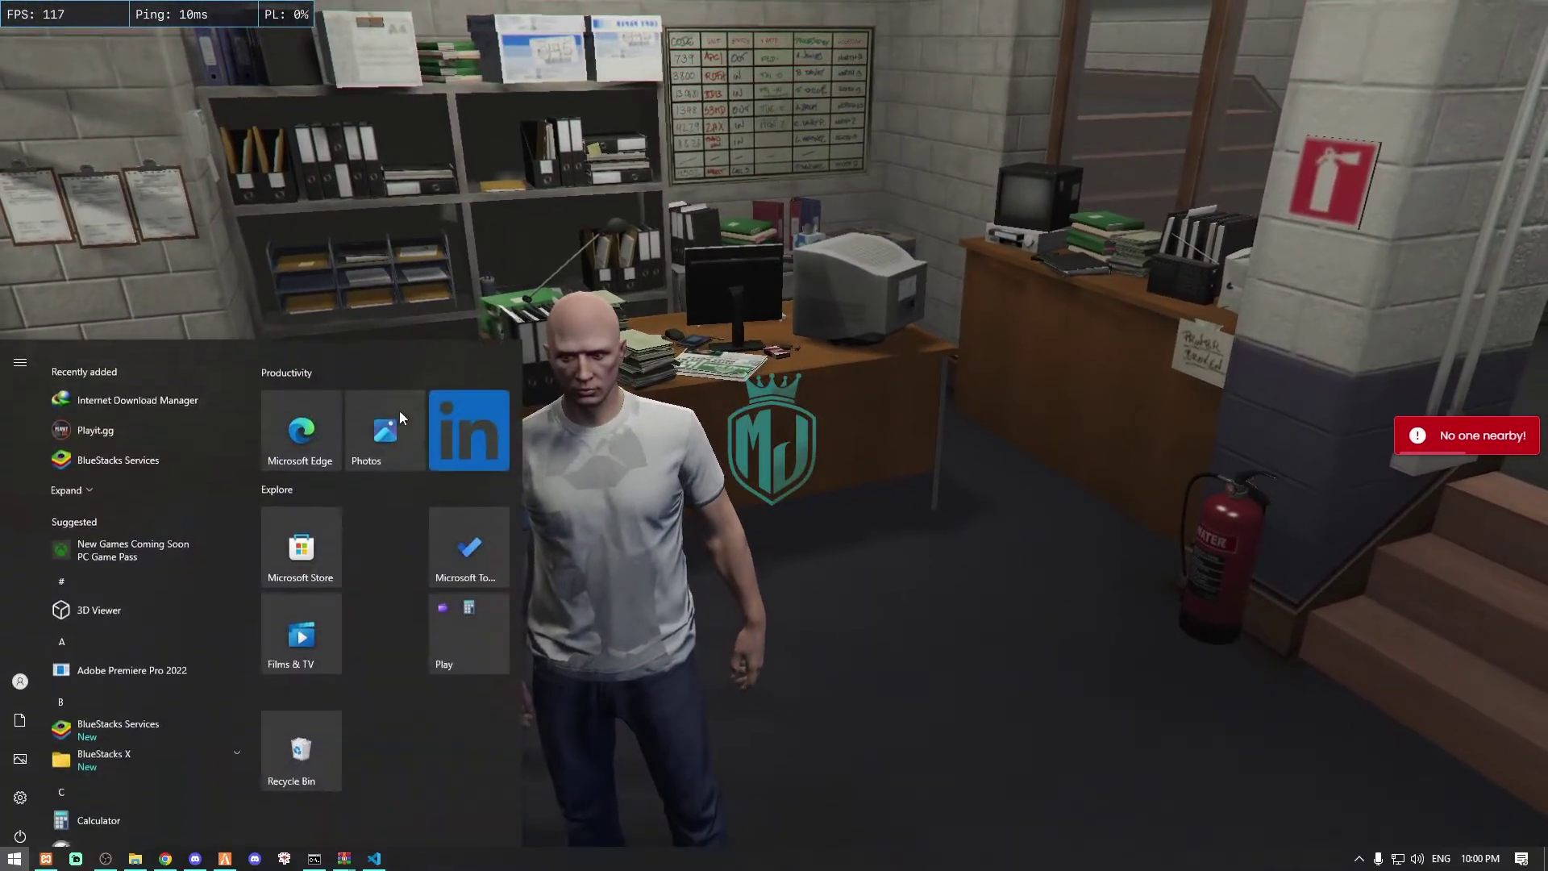
{"action": "left_click", "coordinate": [378, 860]}
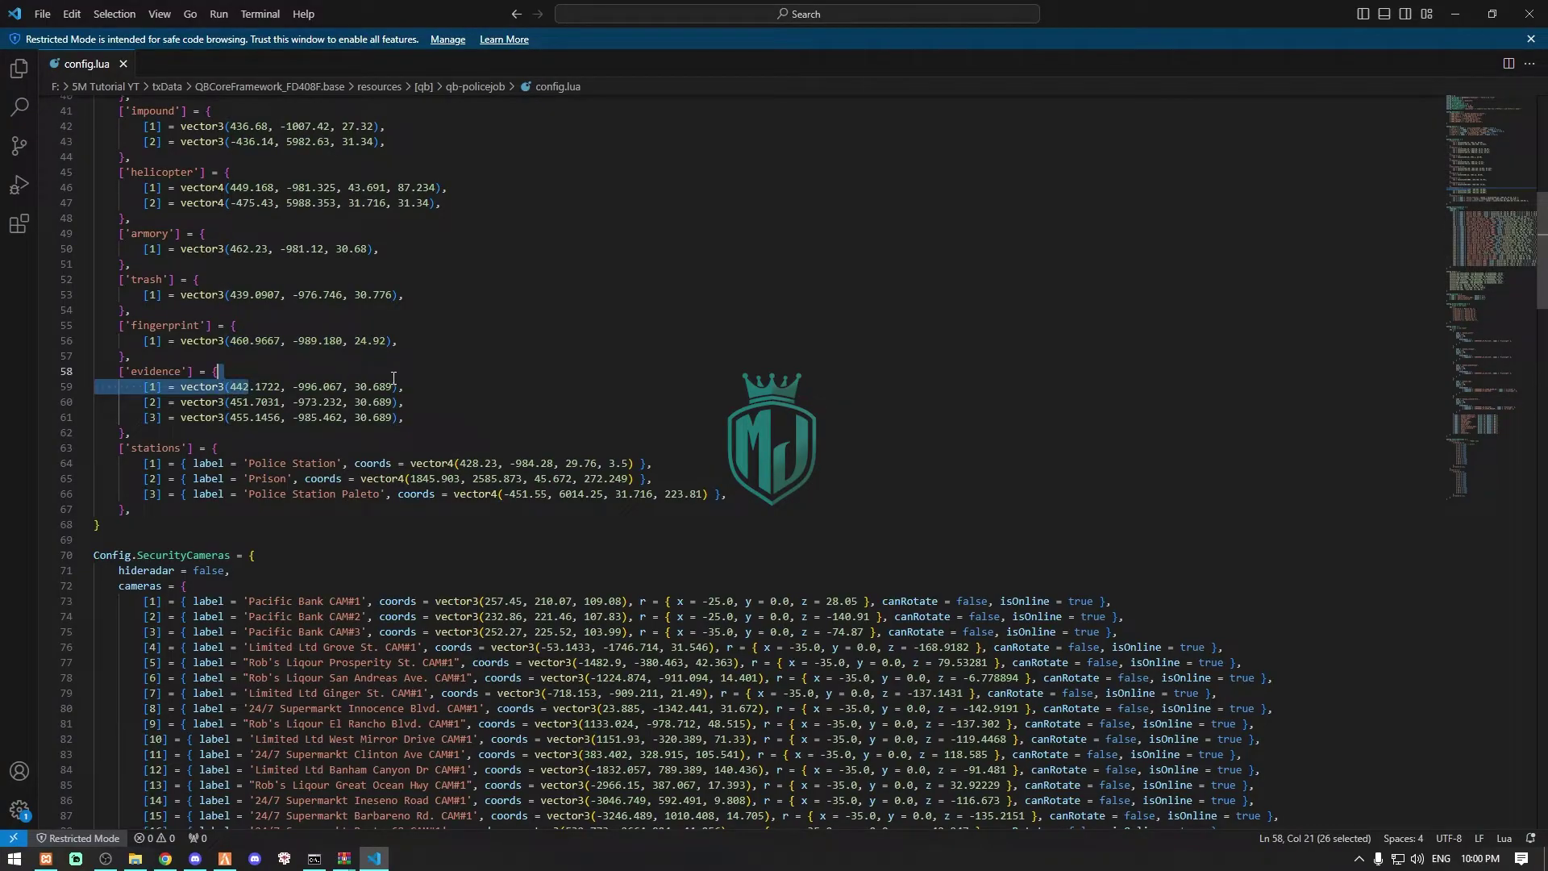
{"action": "left_click", "coordinate": [225, 860]}
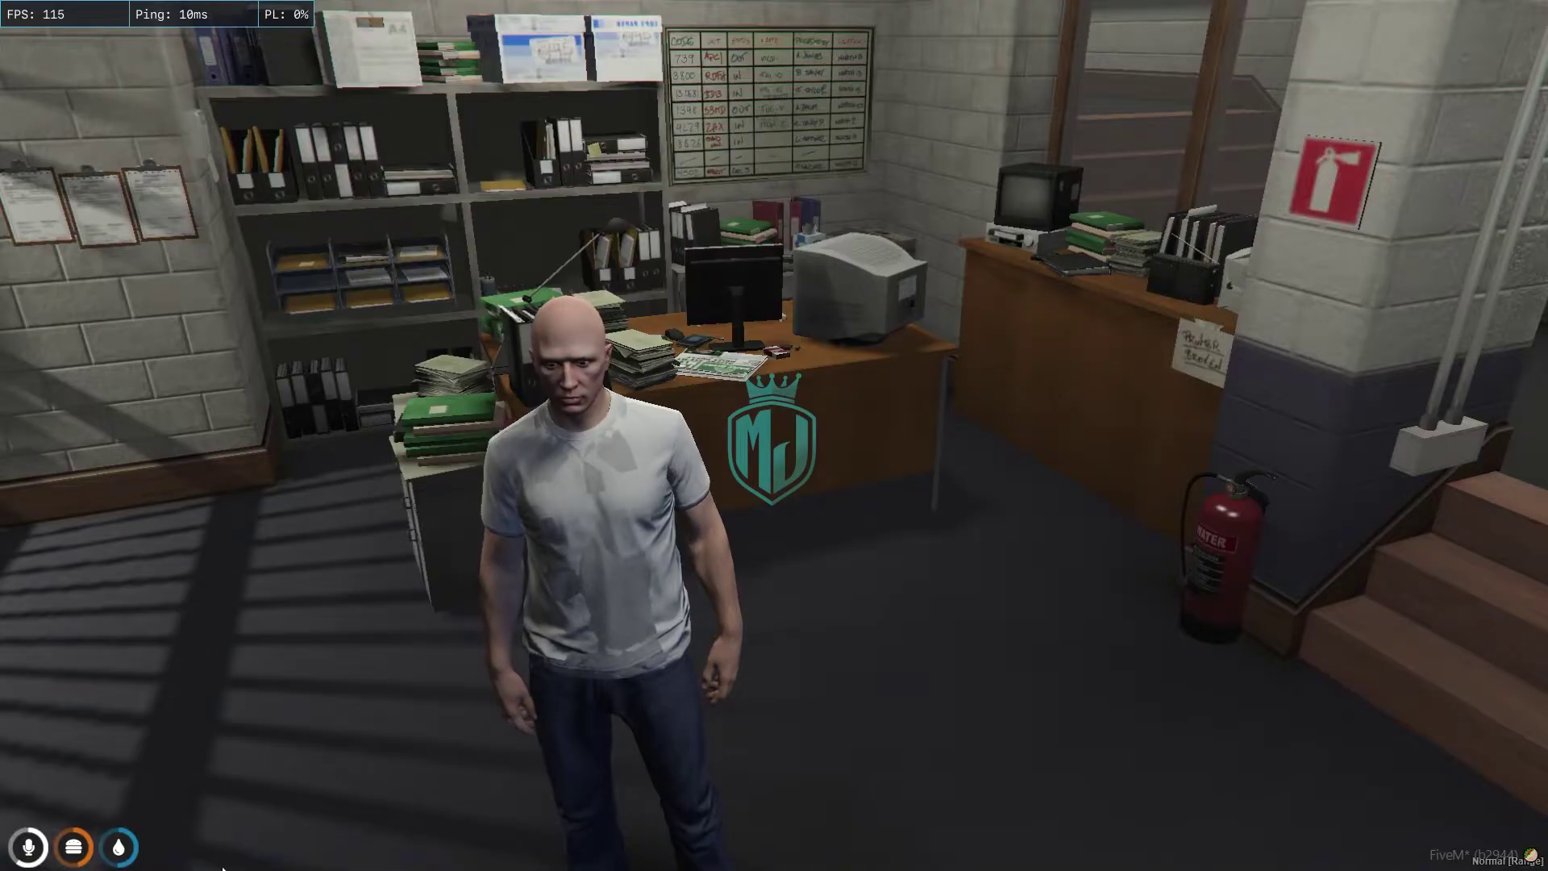
{"action": "key", "text": "Return"}
{"action": "type", "text": "443.1772, -996.067, 30.6894"}
{"action": "key", "text": "Return"}
- Try opening the evidence stash at the file shelves, then close it and walk away from the shelves
{"action": "key", "text": "alt"}
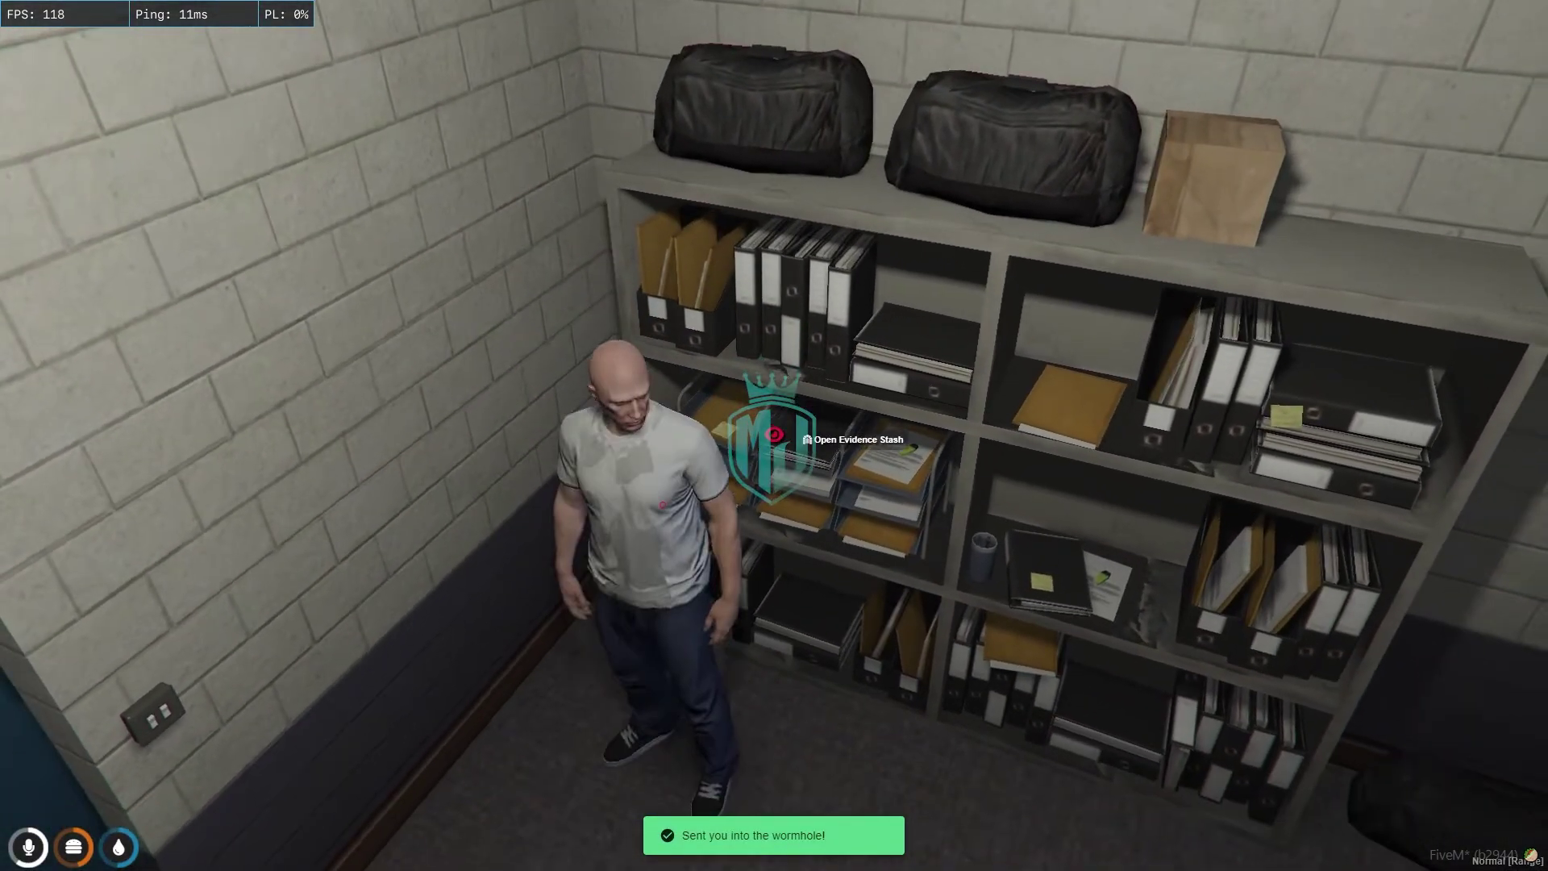
{"action": "left_click", "coordinate": [855, 438]}
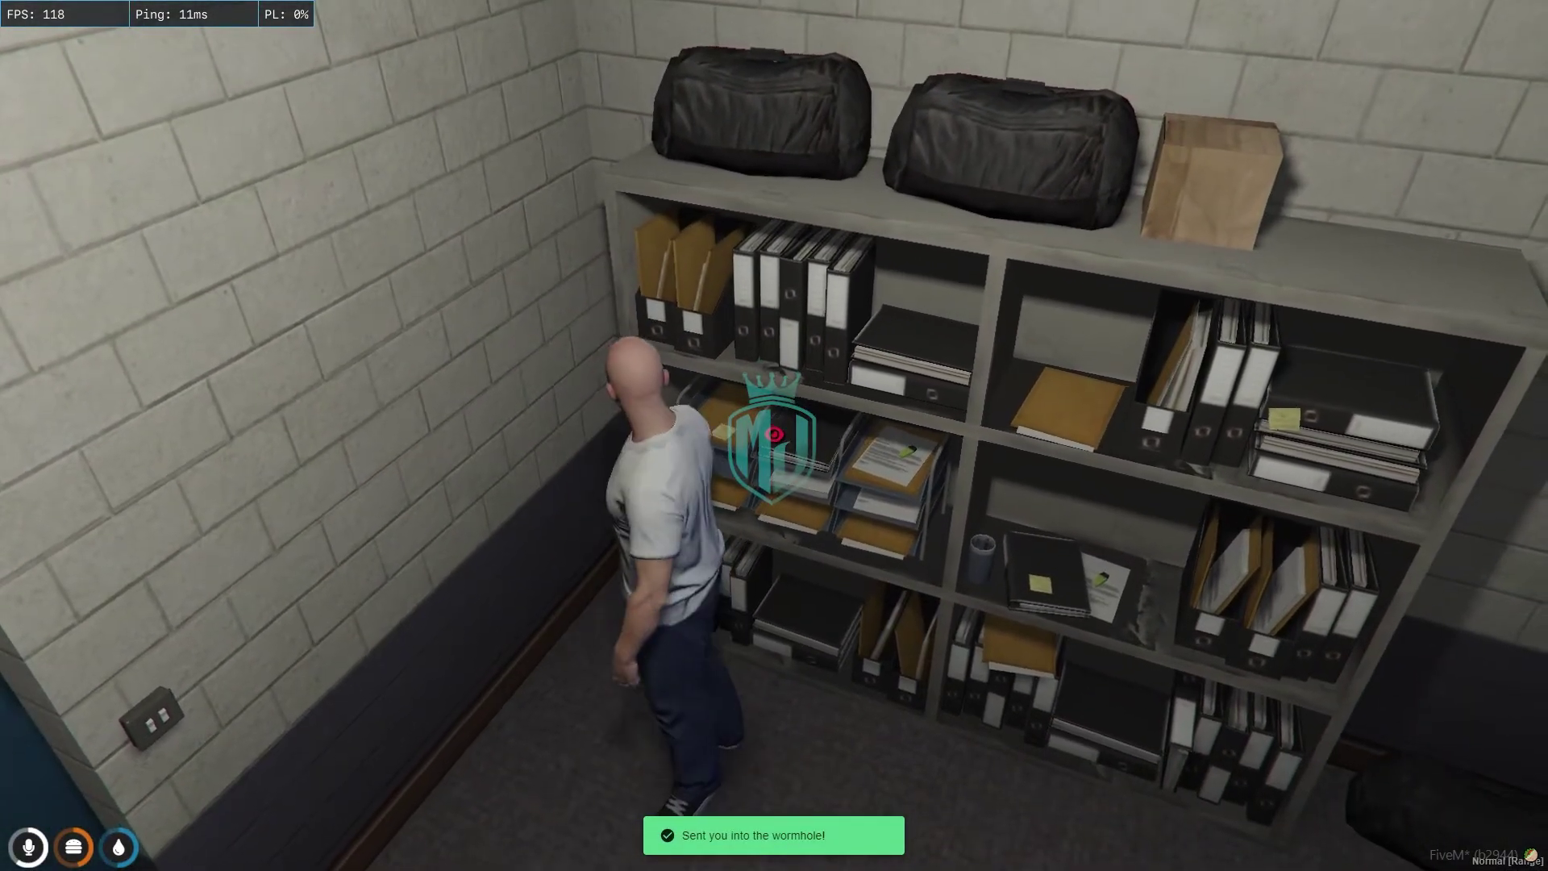
{"action": "left_click", "coordinate": [993, 179]}
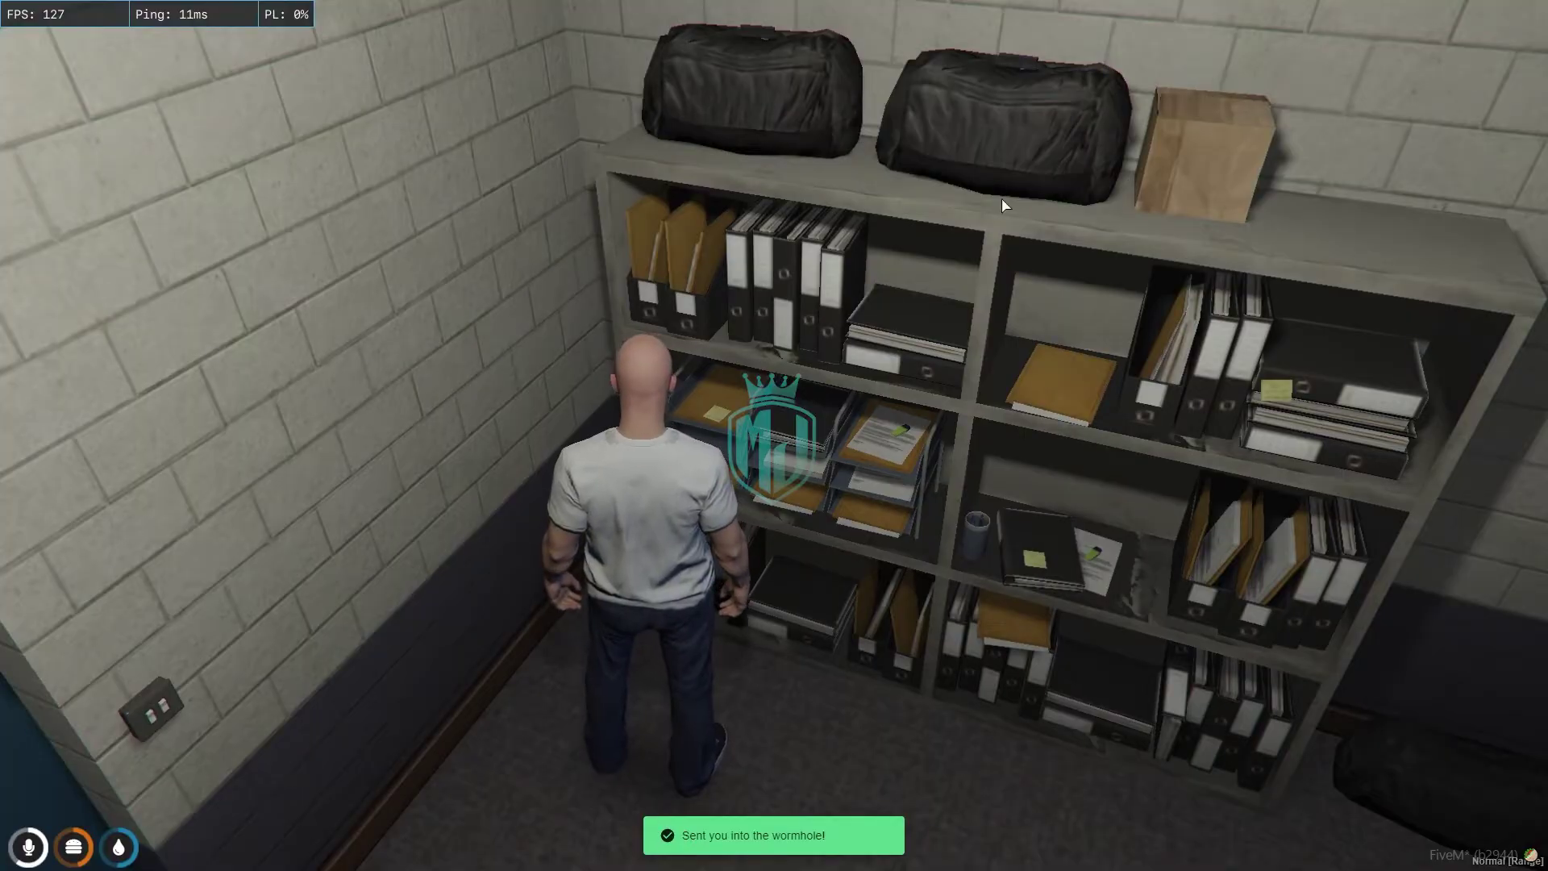
{"action": "key", "text": "Escape"}
{"action": "key", "text": "a"}
- Return to config.lua in Visual Studio Code and examine the stations, security cameras, radars, car items and authorized vehicles sections
{"action": "key", "text": "super"}
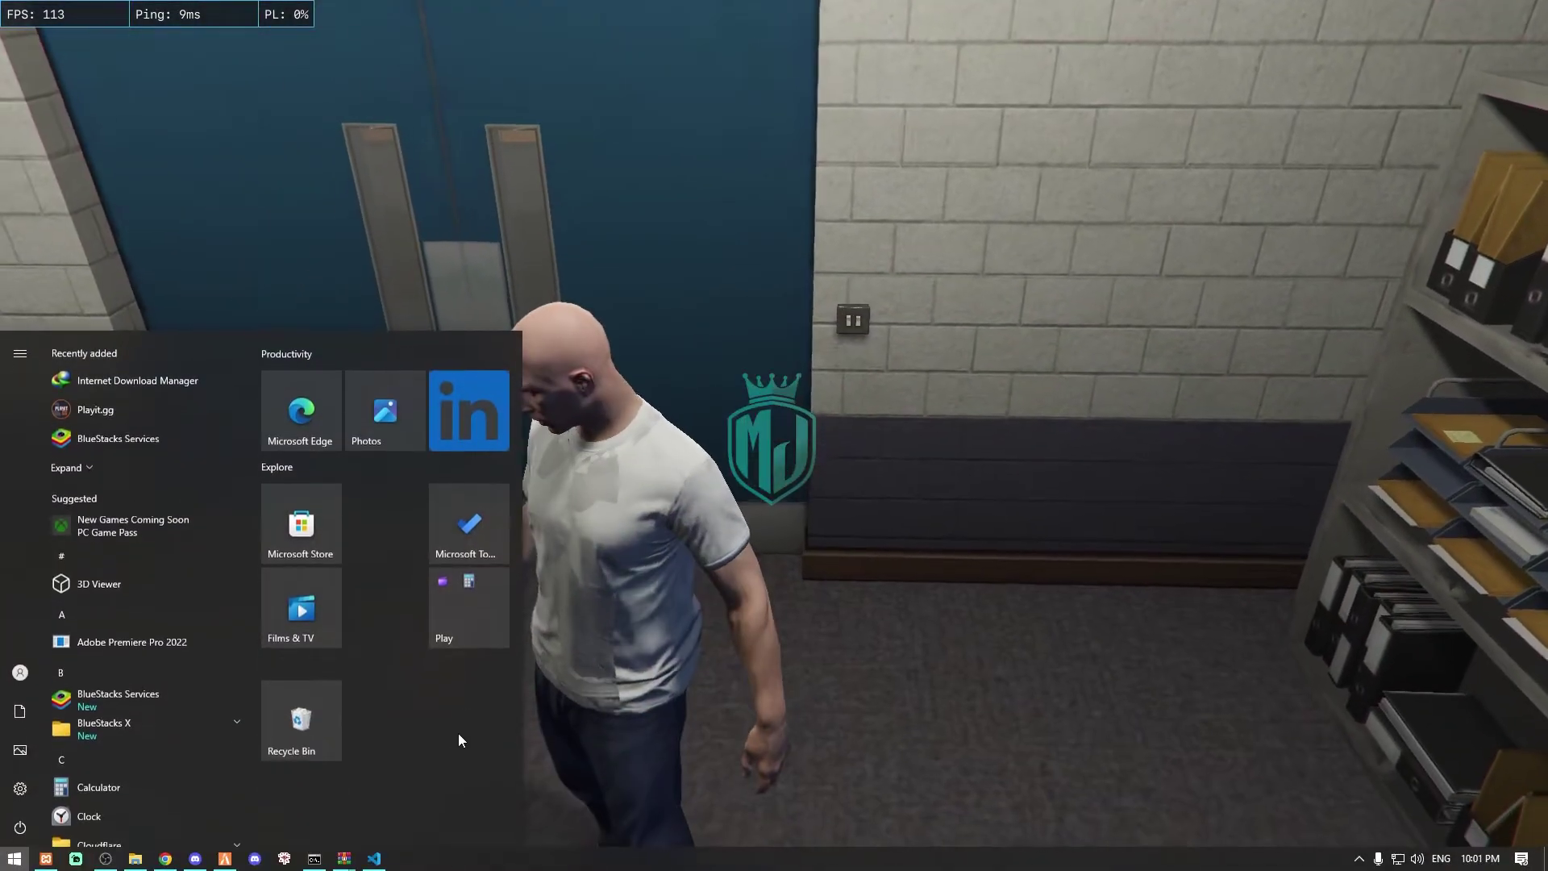
{"action": "left_click", "coordinate": [374, 858]}
{"action": "scroll", "coordinate": [402, 659], "scroll_direction": "down", "scroll_amount": 9}
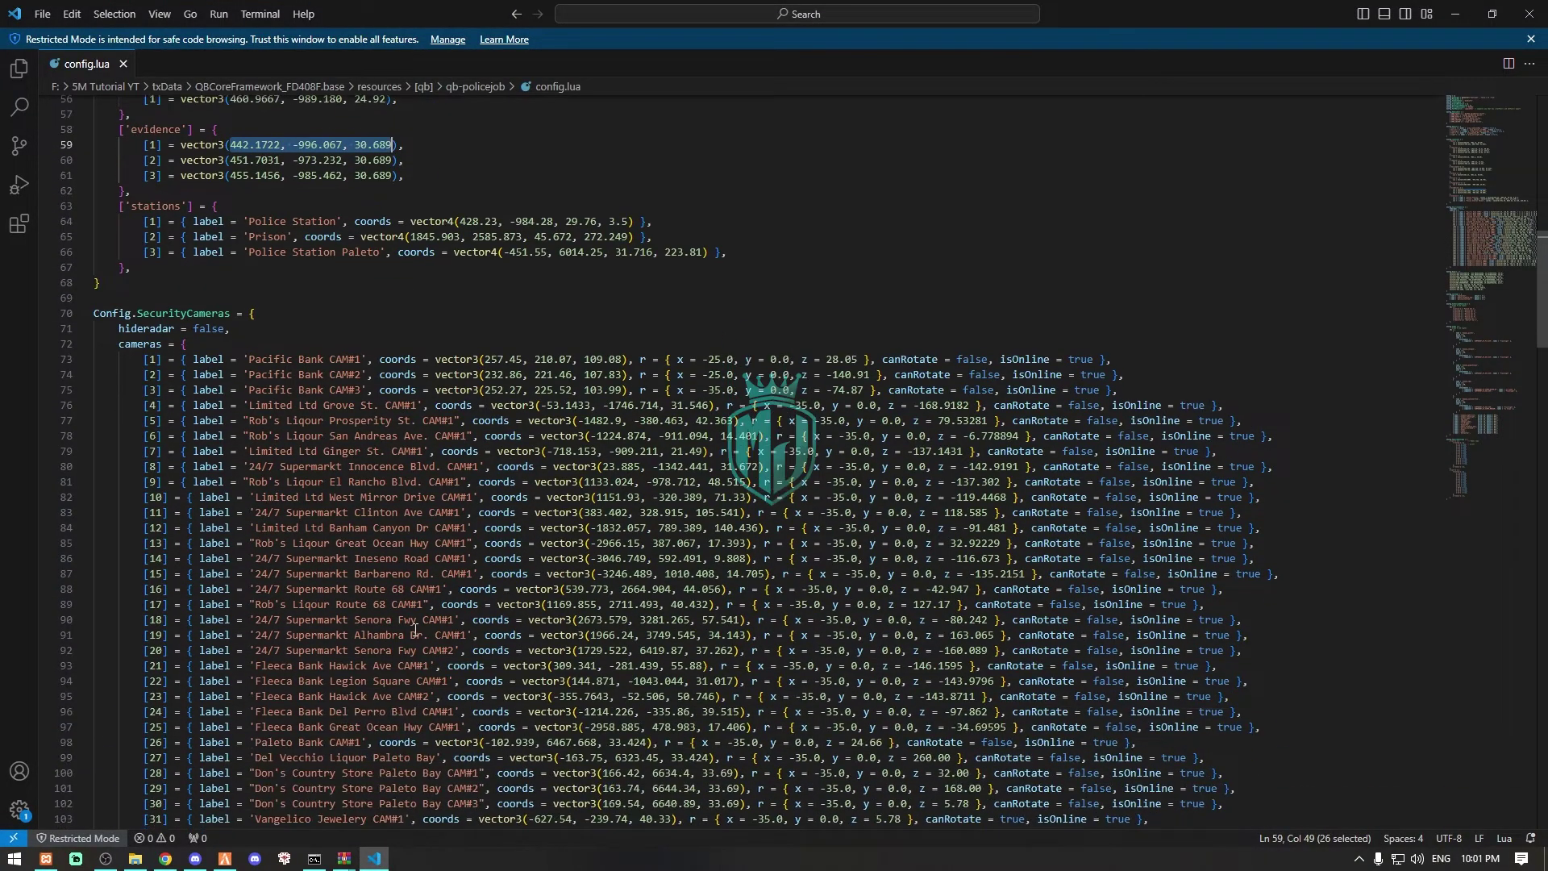
{"action": "scroll", "coordinate": [411, 645], "scroll_direction": "up", "scroll_amount": 5}
{"action": "scroll", "coordinate": [419, 630], "scroll_direction": "down", "scroll_amount": 5}
{"action": "scroll", "coordinate": [420, 630], "scroll_direction": "down", "scroll_amount": 5}
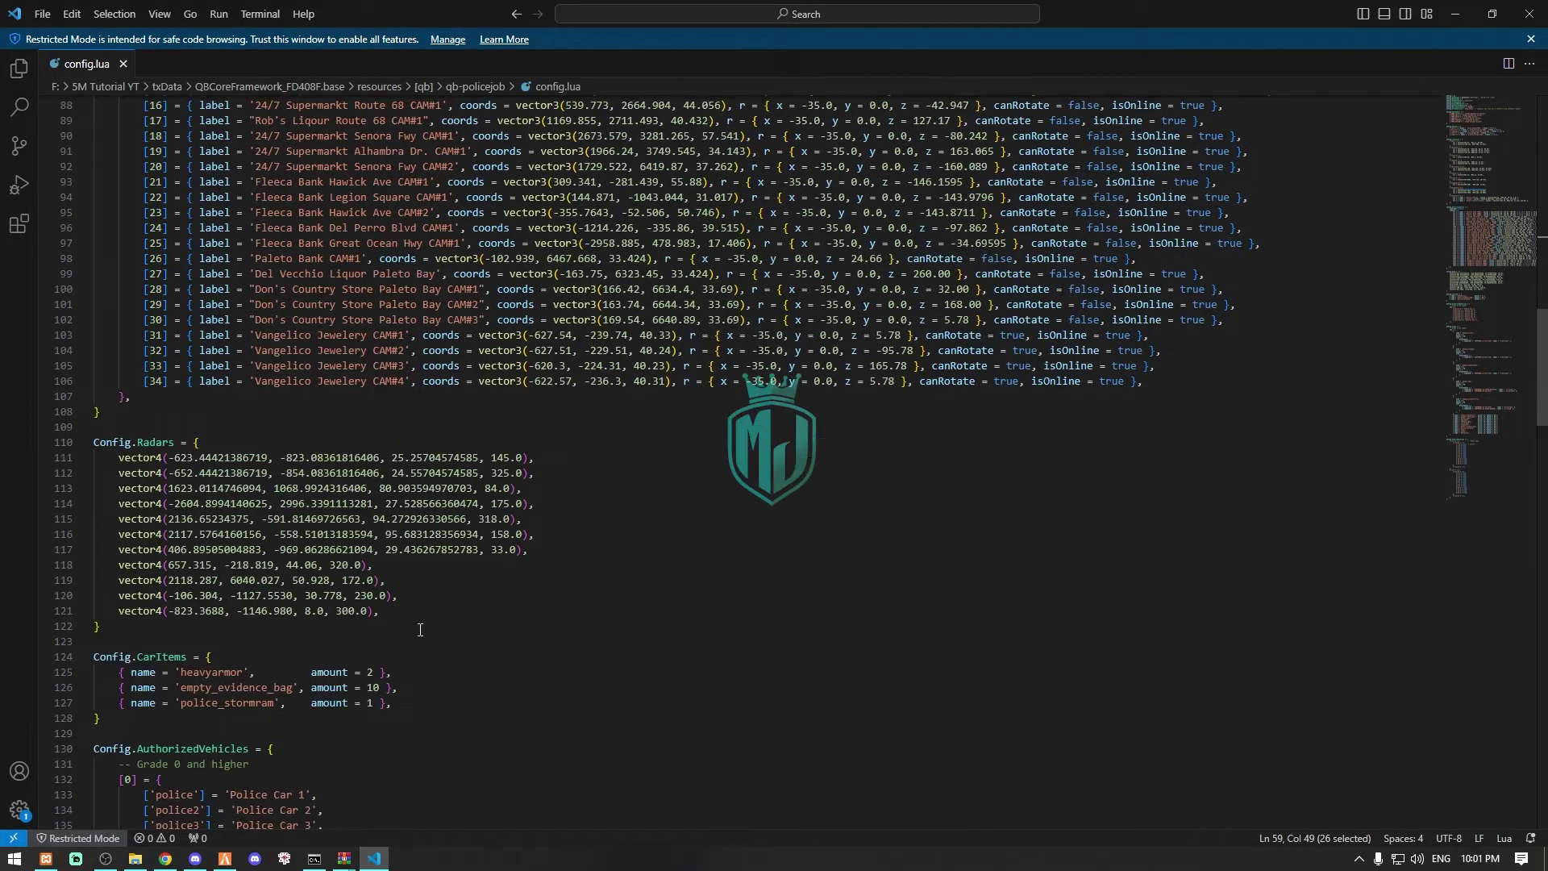